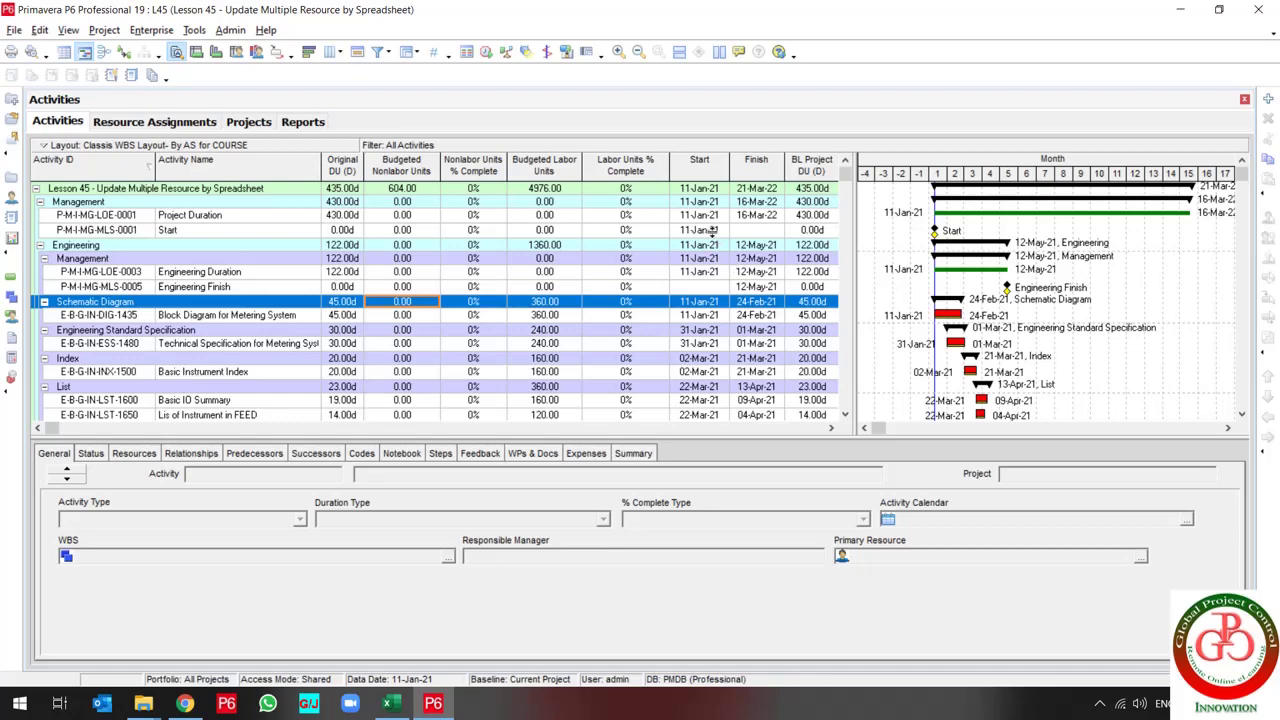
Start a project export in the XLSX spreadsheet format
click(489, 189)
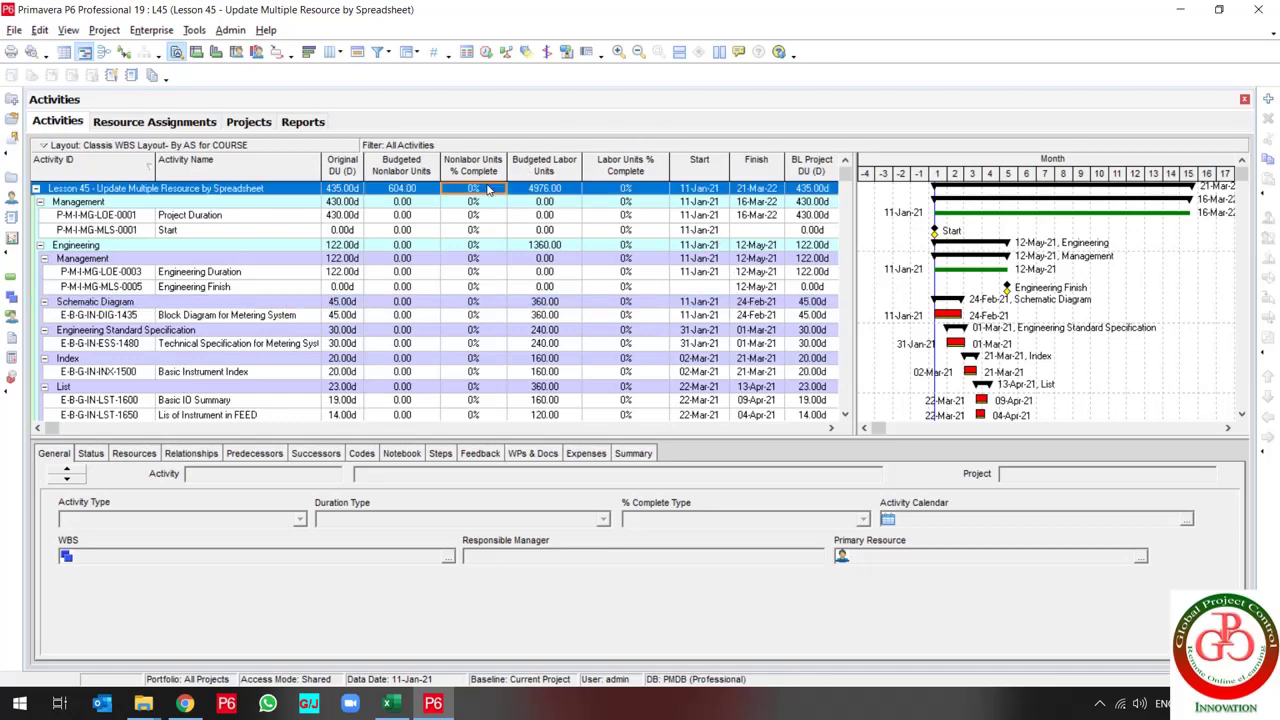
scroll(489, 189, down, 2)
scroll(489, 189, up, 2)
click(14, 30)
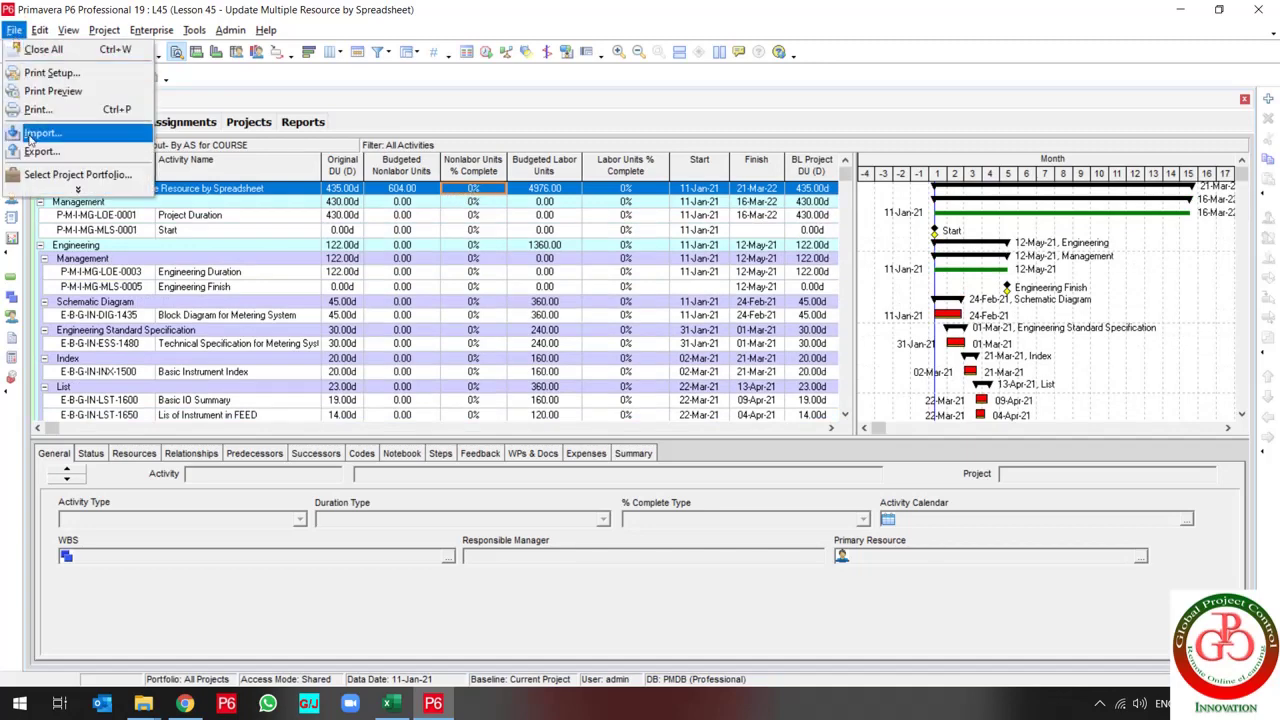
click(41, 151)
click(506, 386)
click(712, 492)
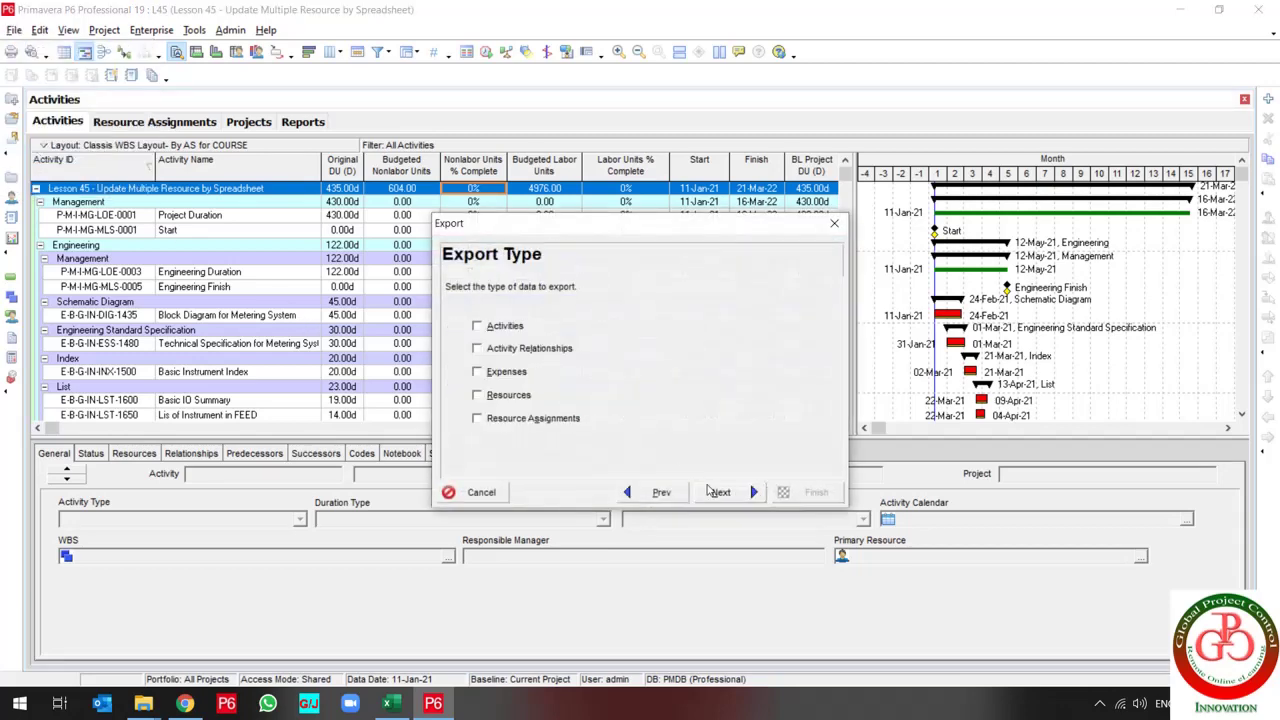
Choose Activities as the data type to export and include project L45
click(505, 327)
click(720, 492)
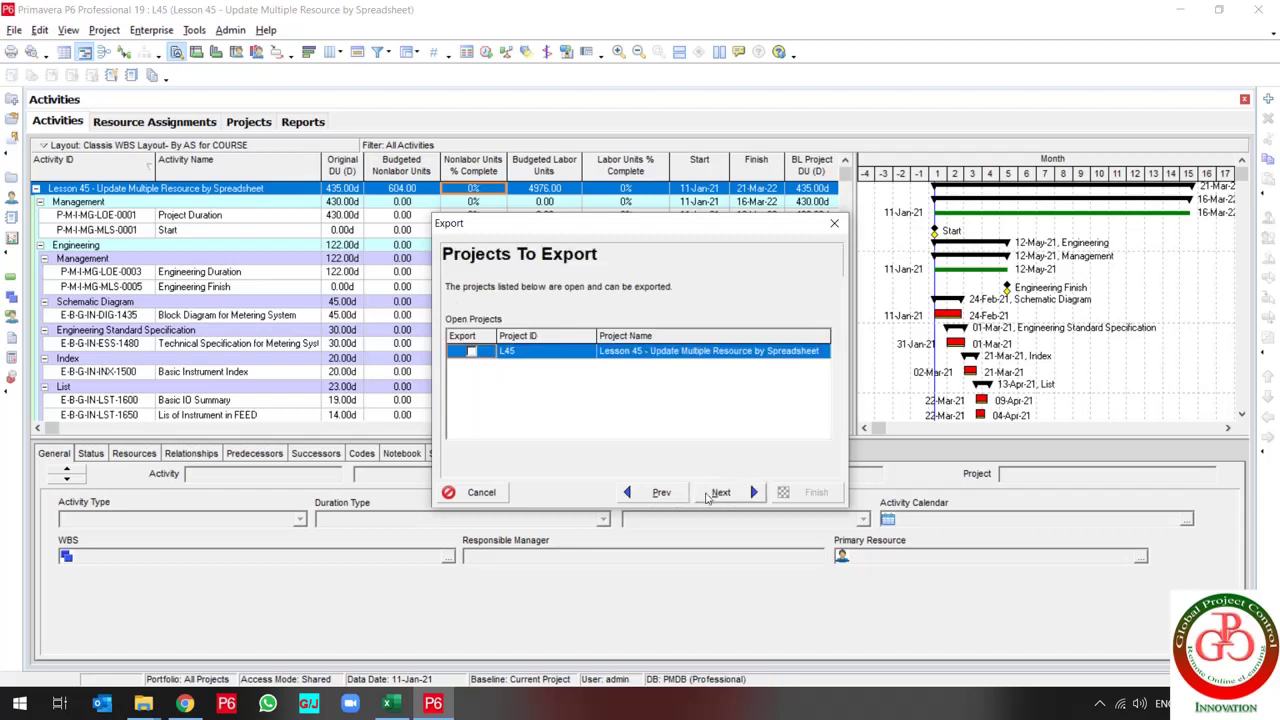
click(474, 352)
click(712, 492)
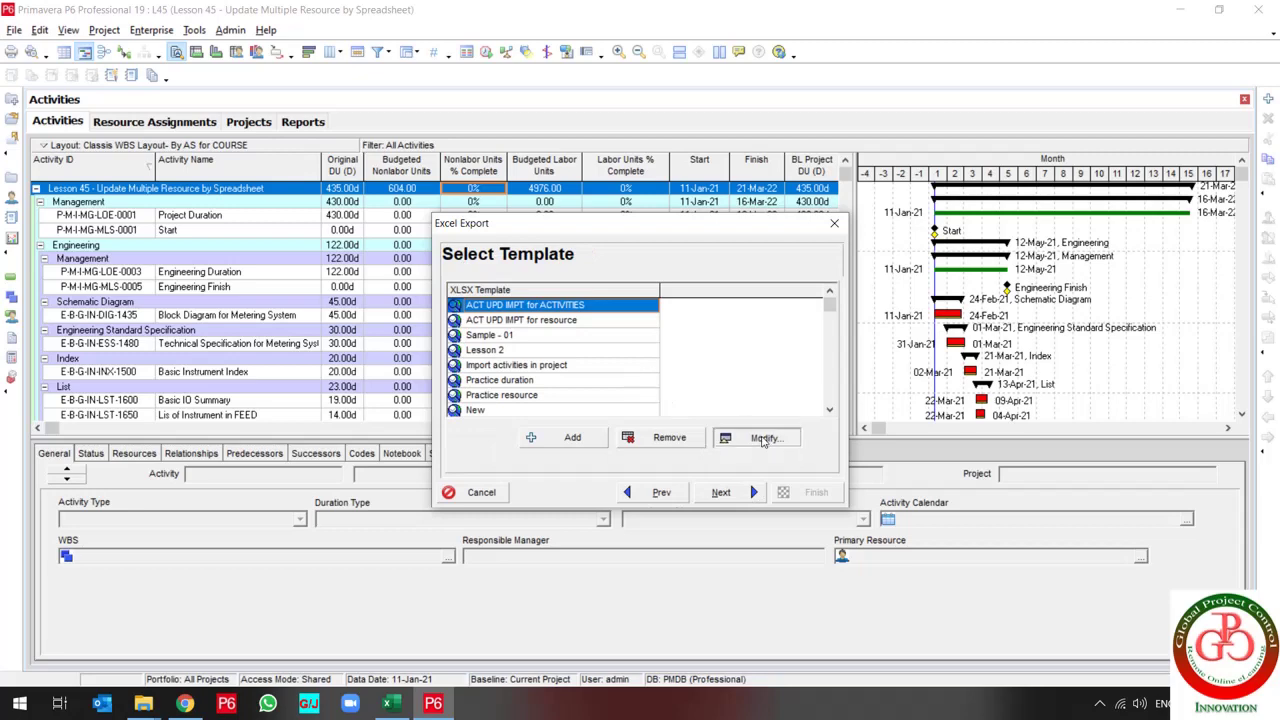
Review all columns selected in the ACT UPD IMPT for ACTIVITIES template and use that template for the export
click(748, 444)
click(626, 308)
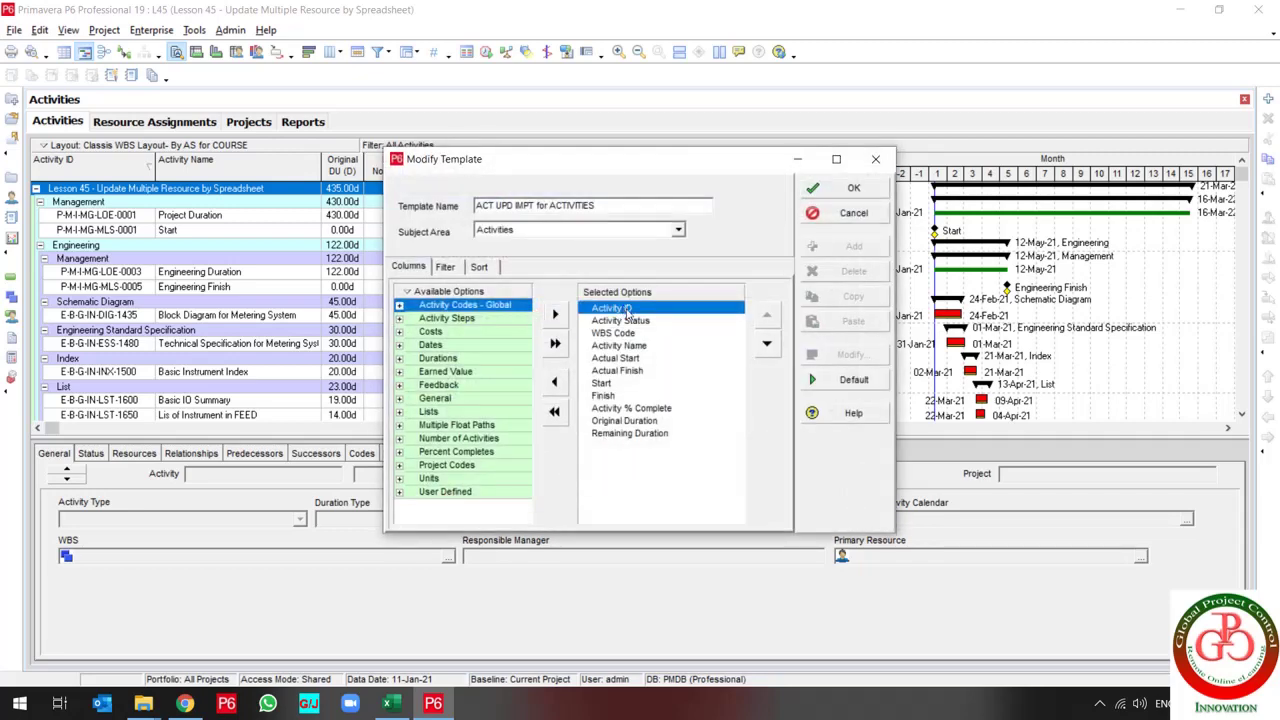
shift+click(632, 434)
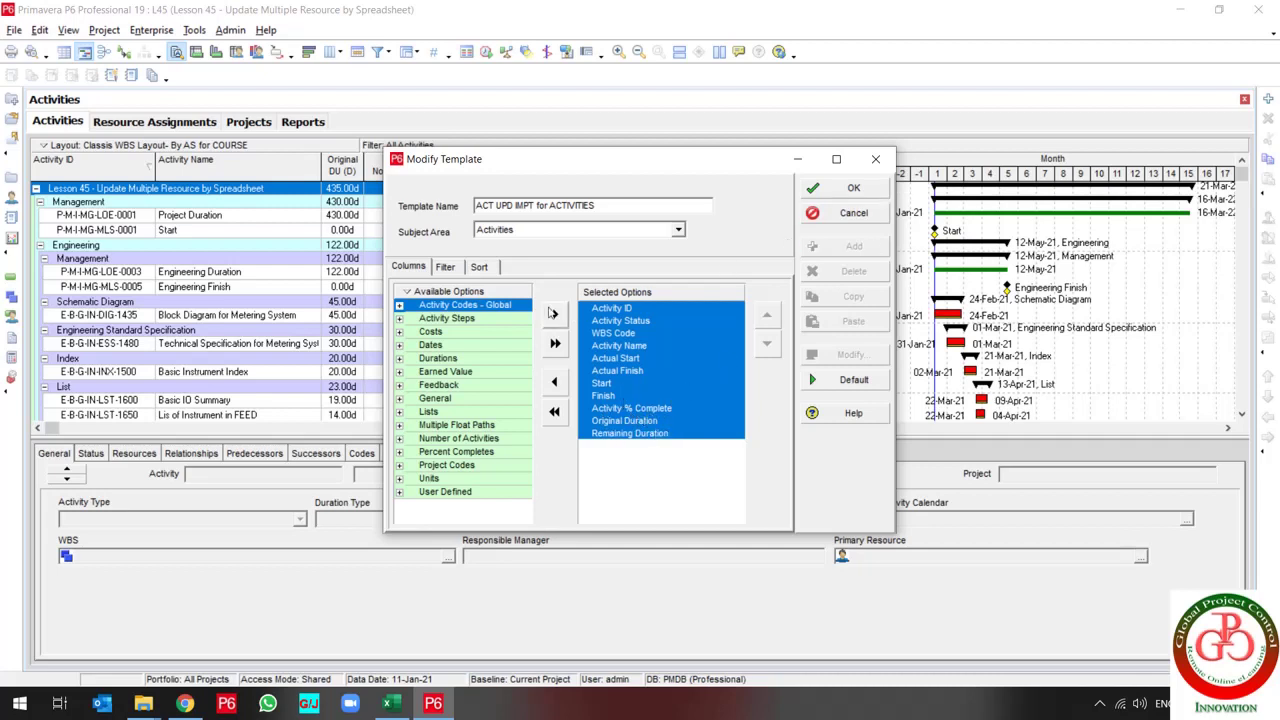
click(851, 188)
click(721, 492)
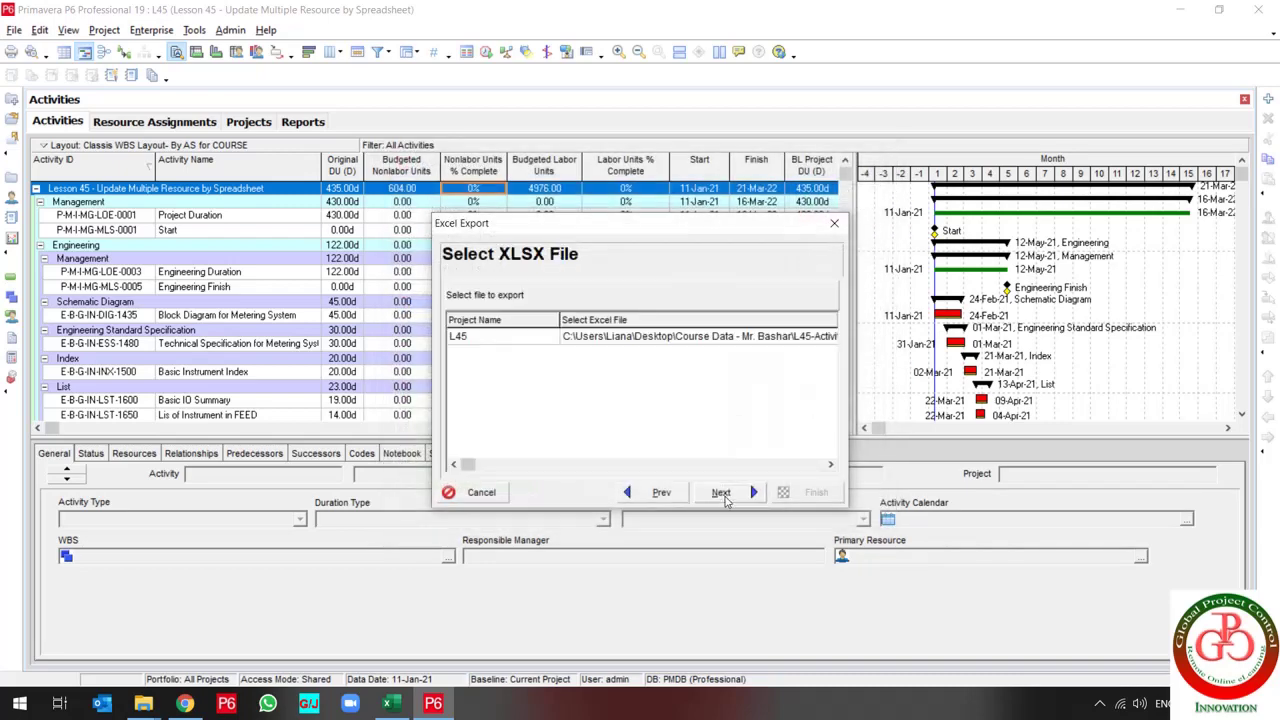
Create a folder named 45 on the Desktop and set it as the location for the L45-Activities export file
click(694, 338)
click(704, 338)
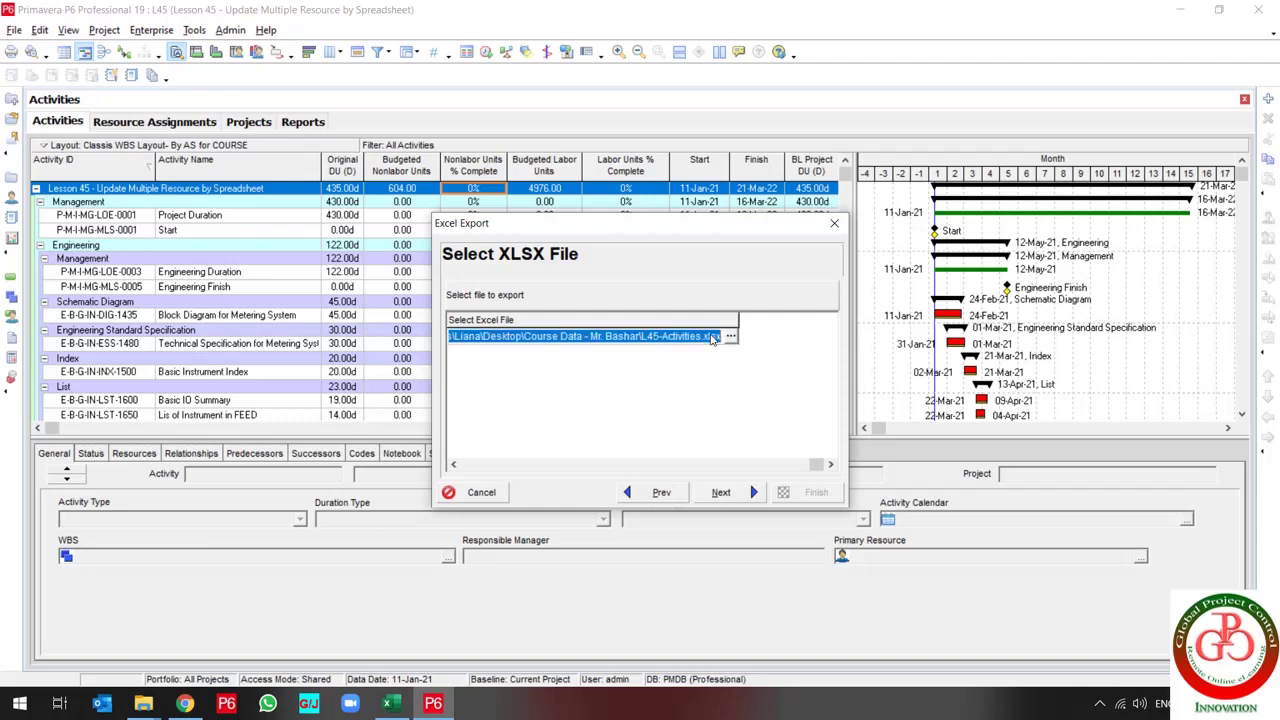
click(731, 338)
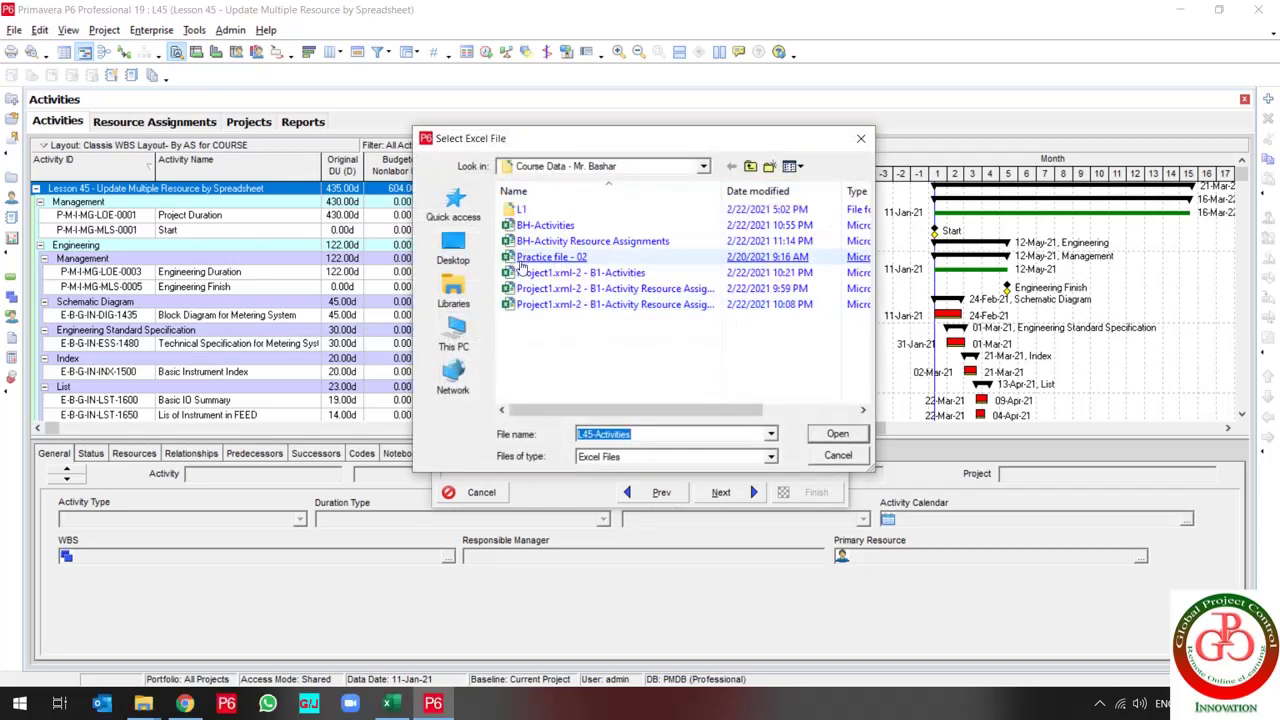
click(462, 247)
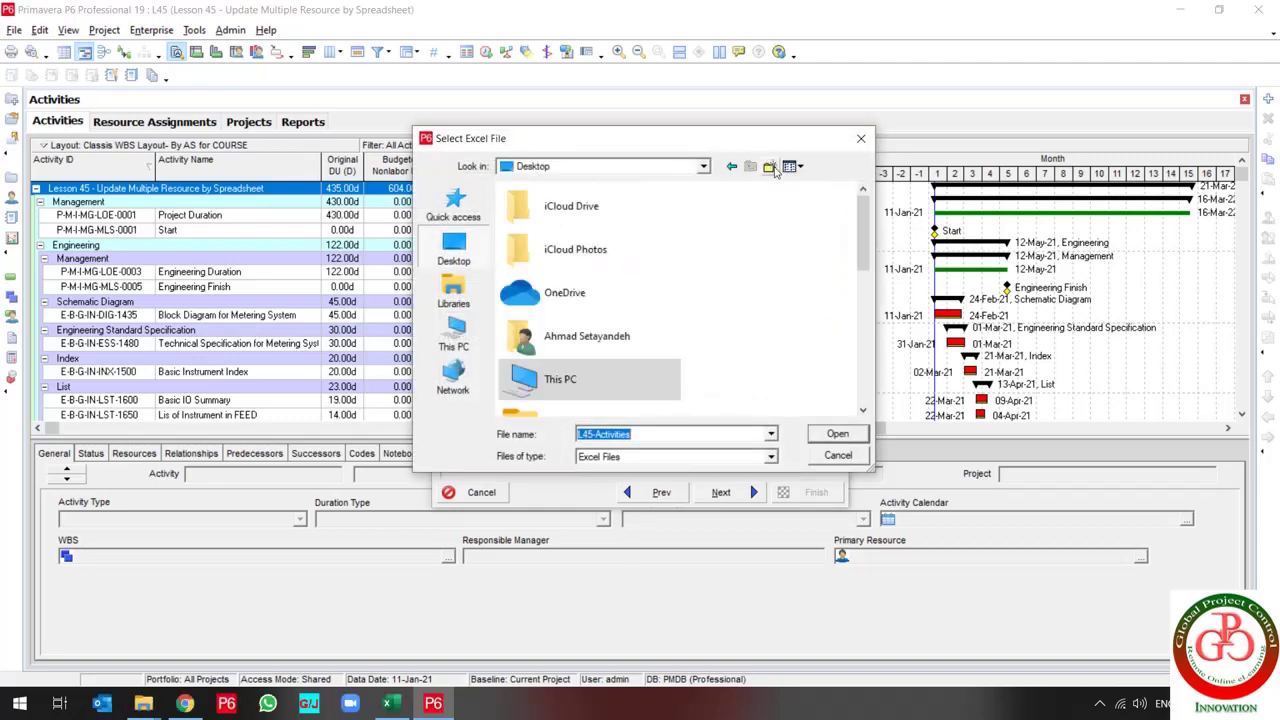
click(772, 168)
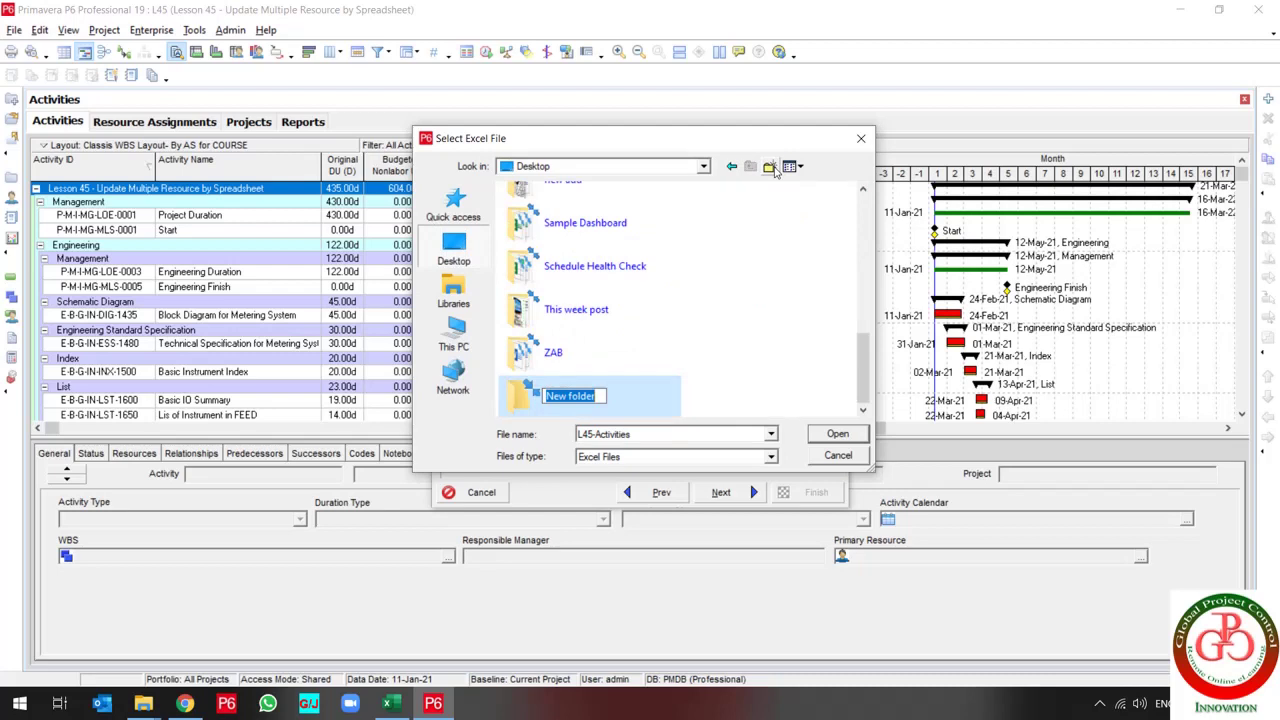
text(45)
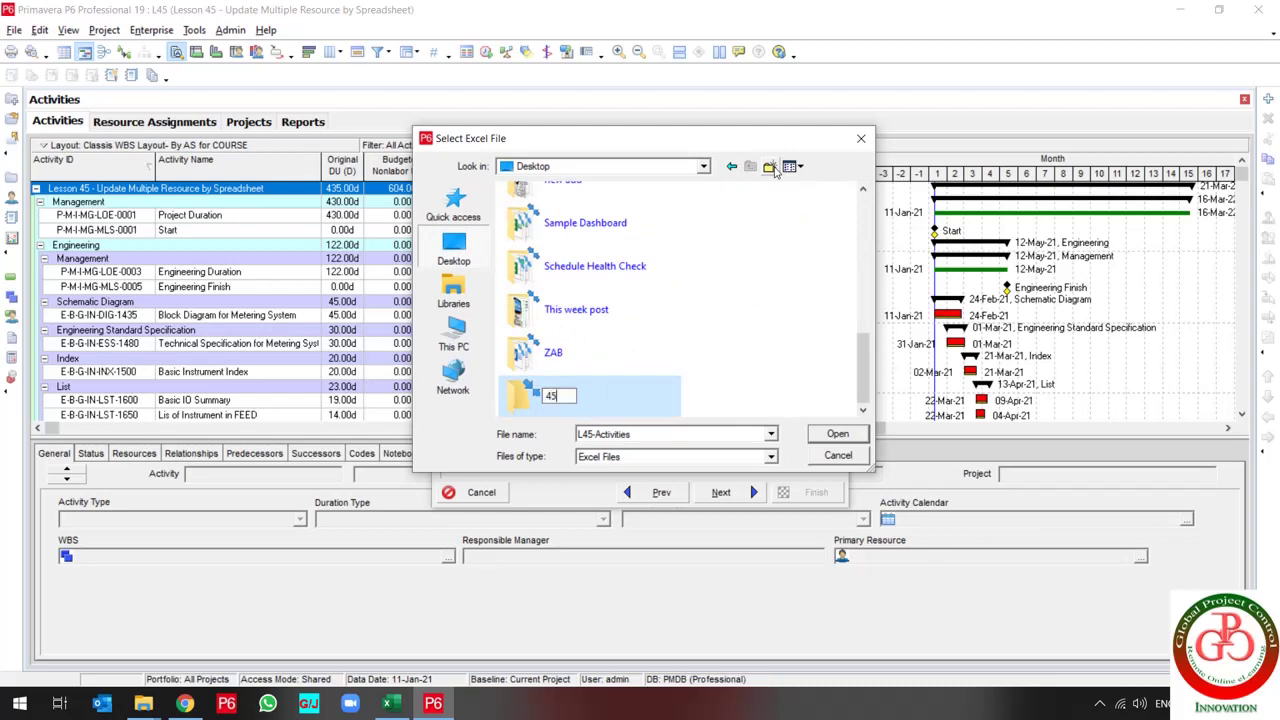
key(Return)
key(Return)
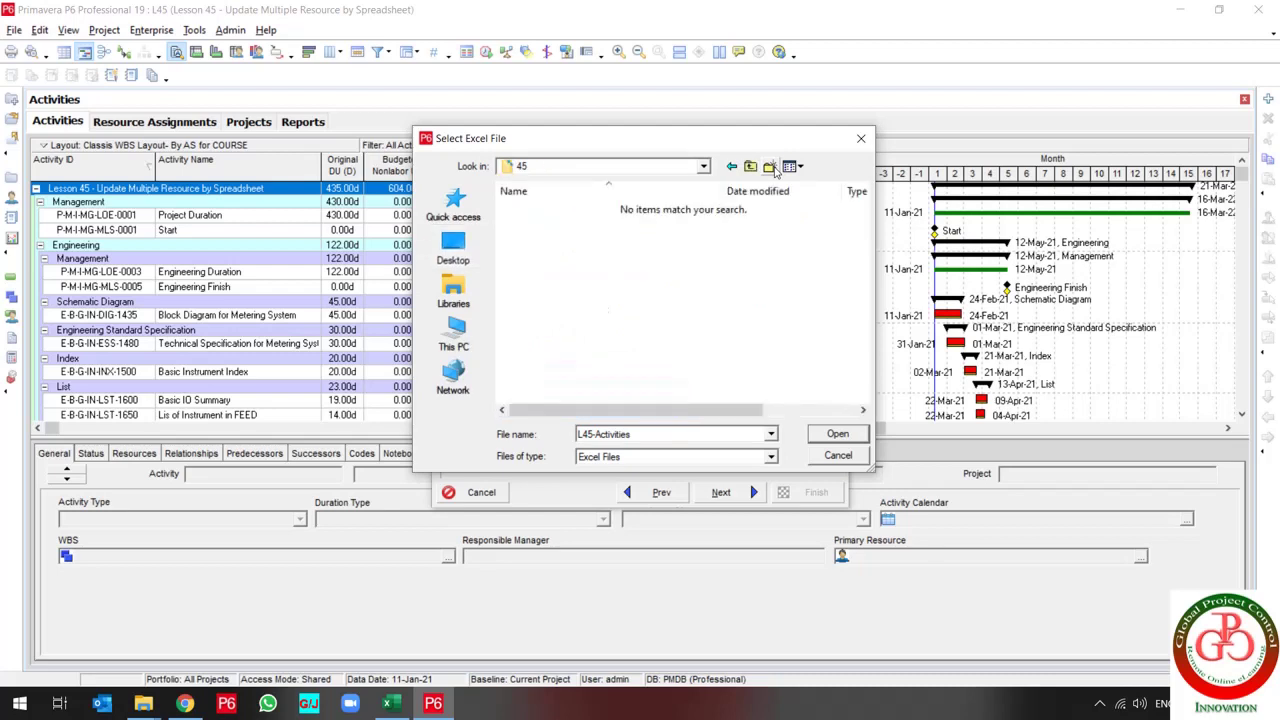
click(838, 434)
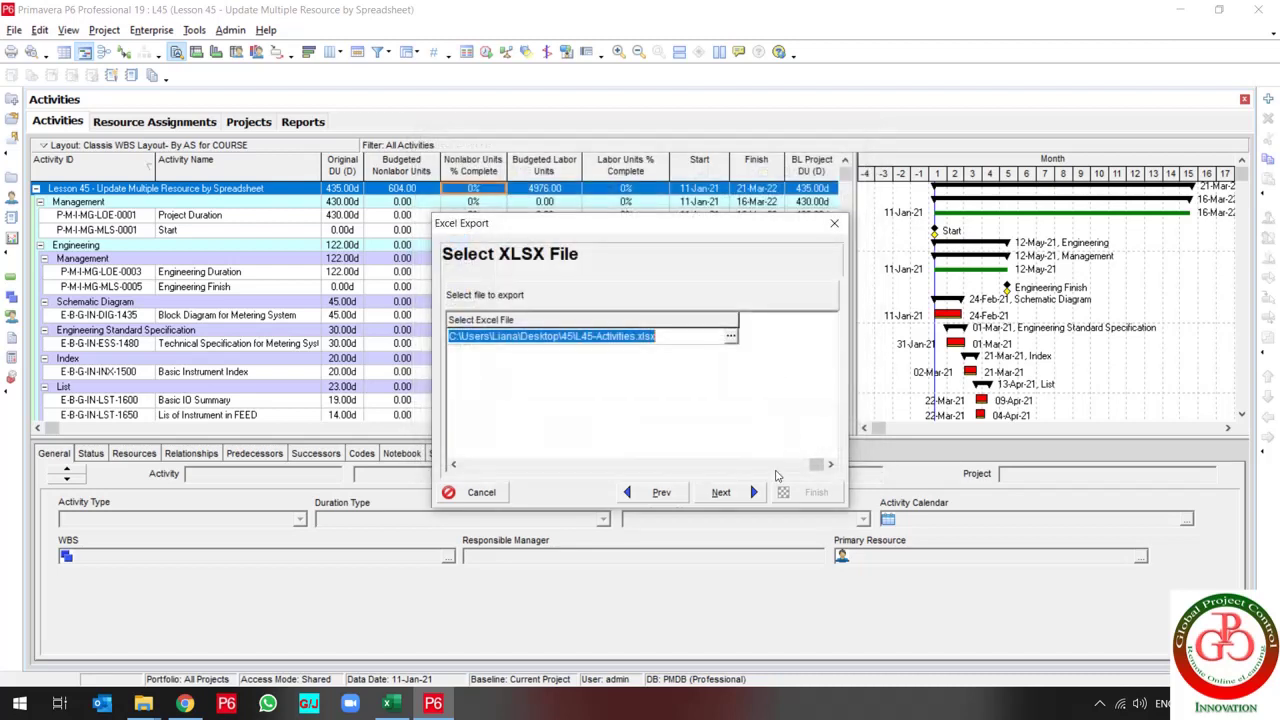
Run the activities export to the chosen Excel file and close the wizard
click(742, 500)
click(810, 493)
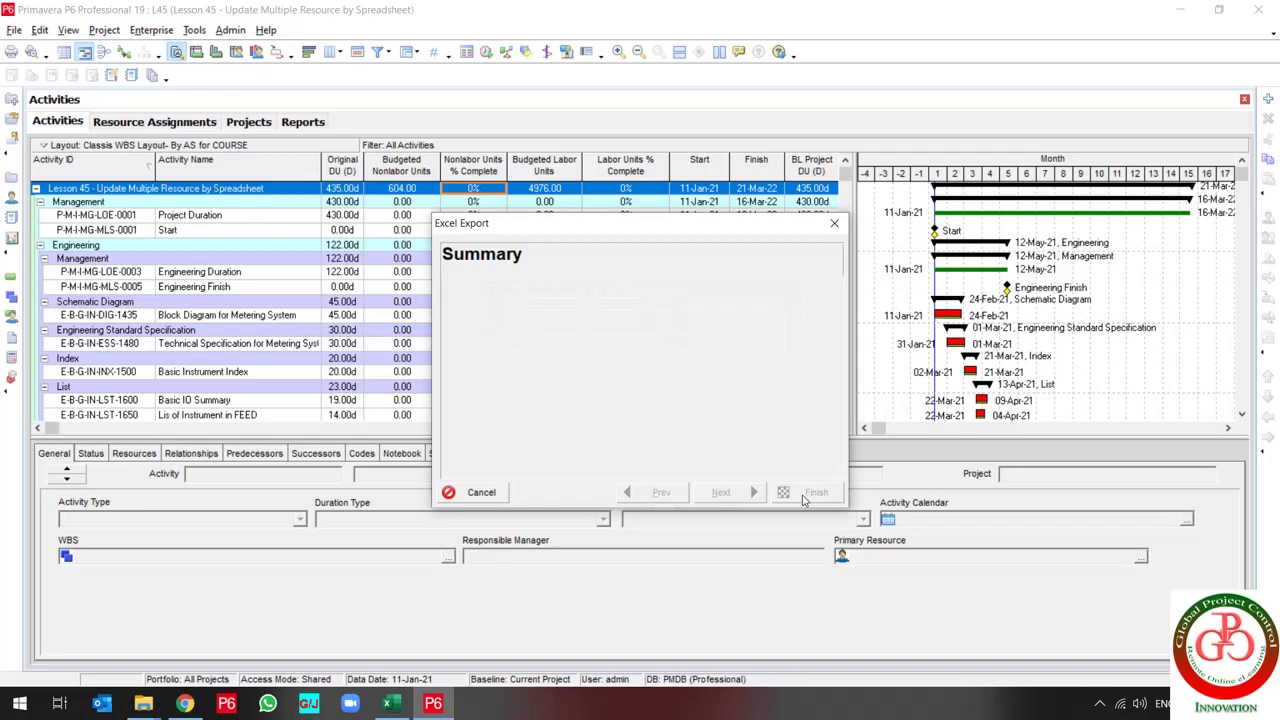
click(804, 493)
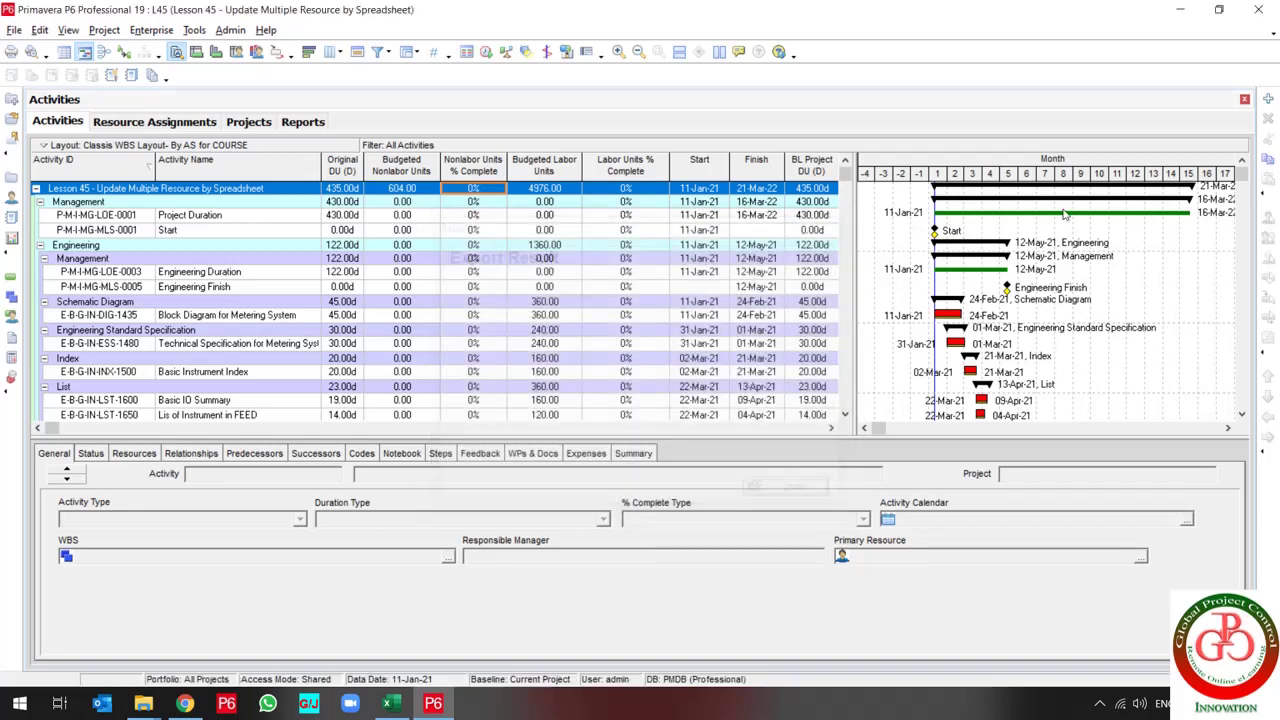
Switch to the Practice file - 02 workbook in Excel and go to the first header cell of the PRJ-03 sheet
click(1180, 8)
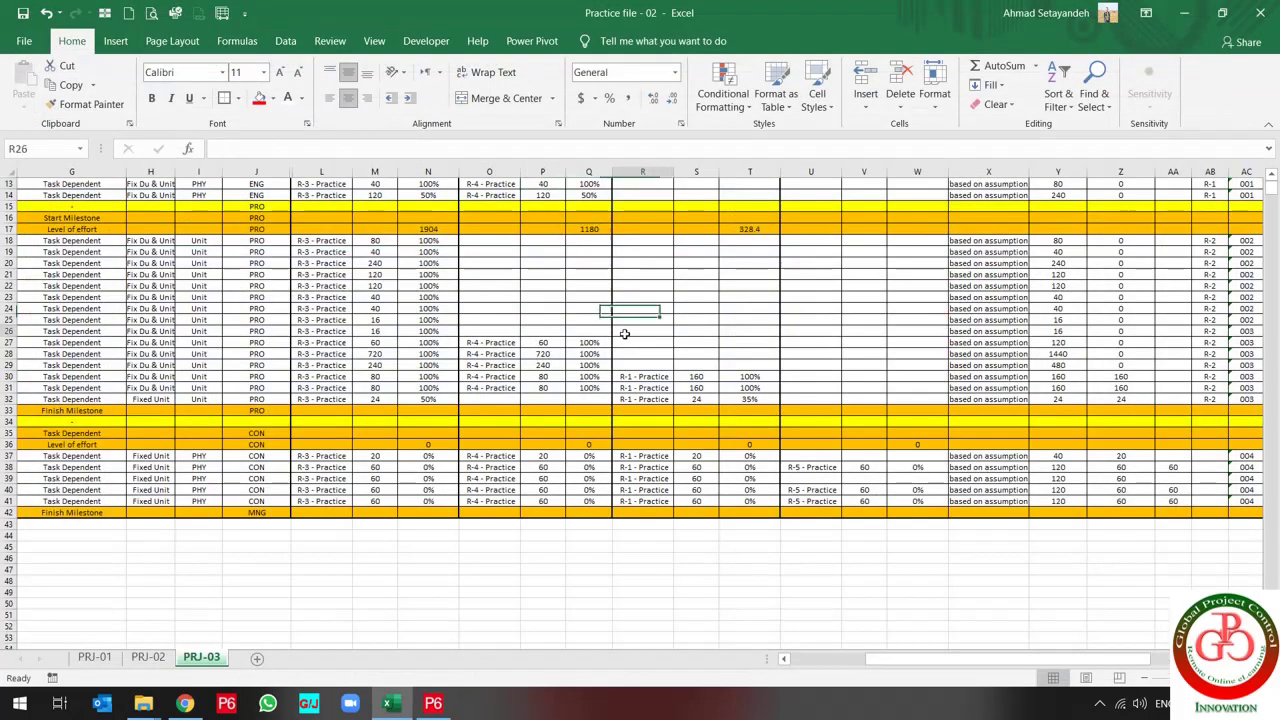
key(ctrl+Up)
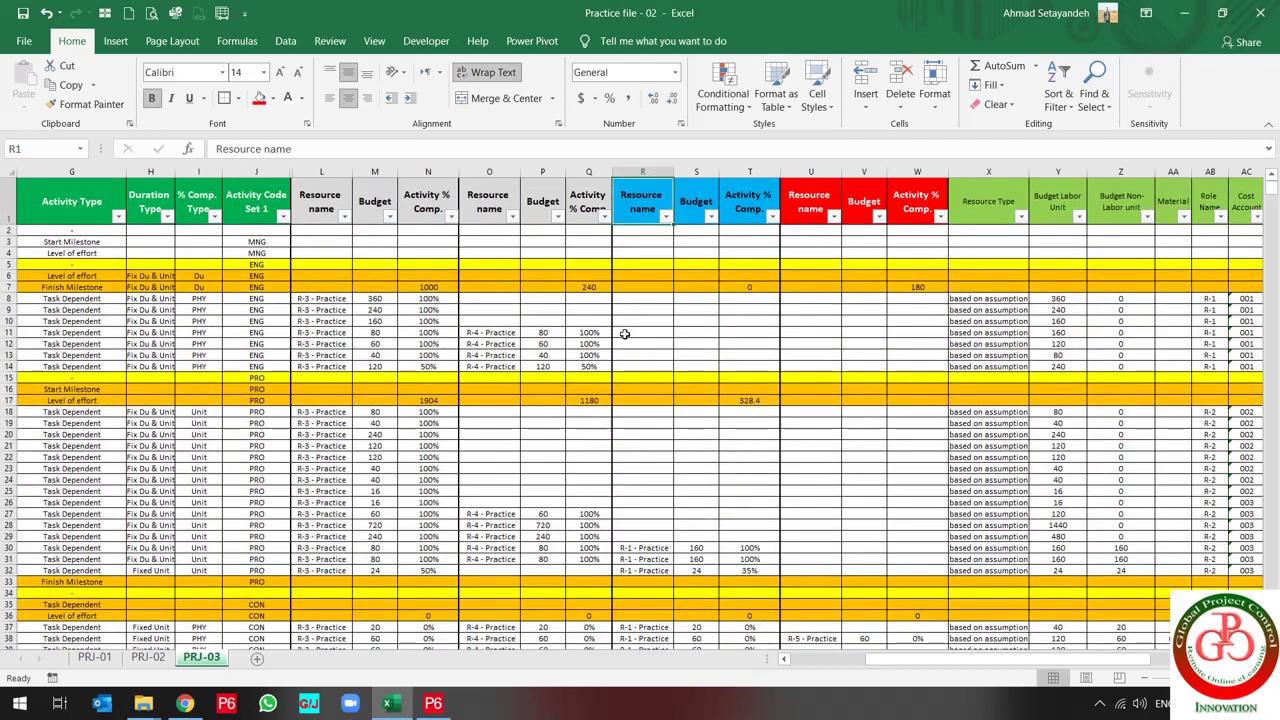
key(Left)
key(Left)
key(Left)
key(Left)
key(Left)
key(Left)
key(Left)
key(Left)
key(Left)
key(Left)
key(Left)
key(Left)
key(Left)
key(Left)
key(Left)
key(Left)
key(Left)
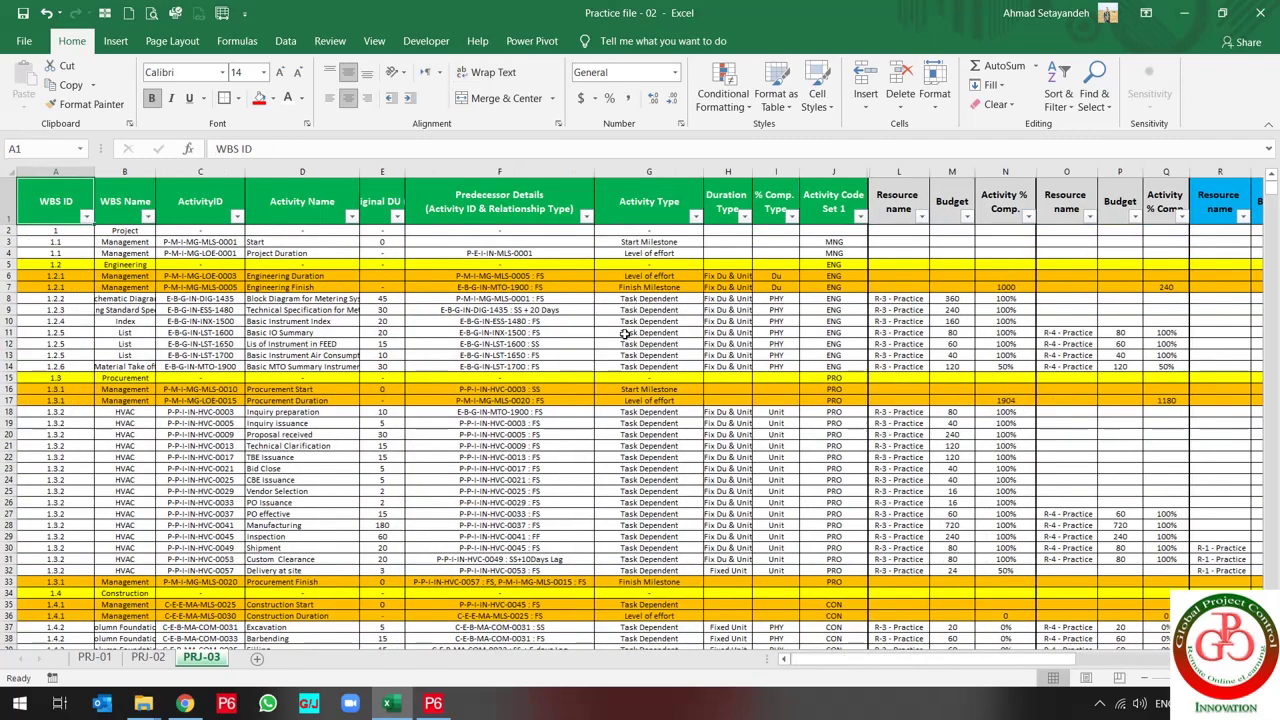
Examine the activity detail columns from ActivityID to % Comp. Type on the PRJ-03 sheet
key(Right)
key(Right)
key(Down)
key(Down)
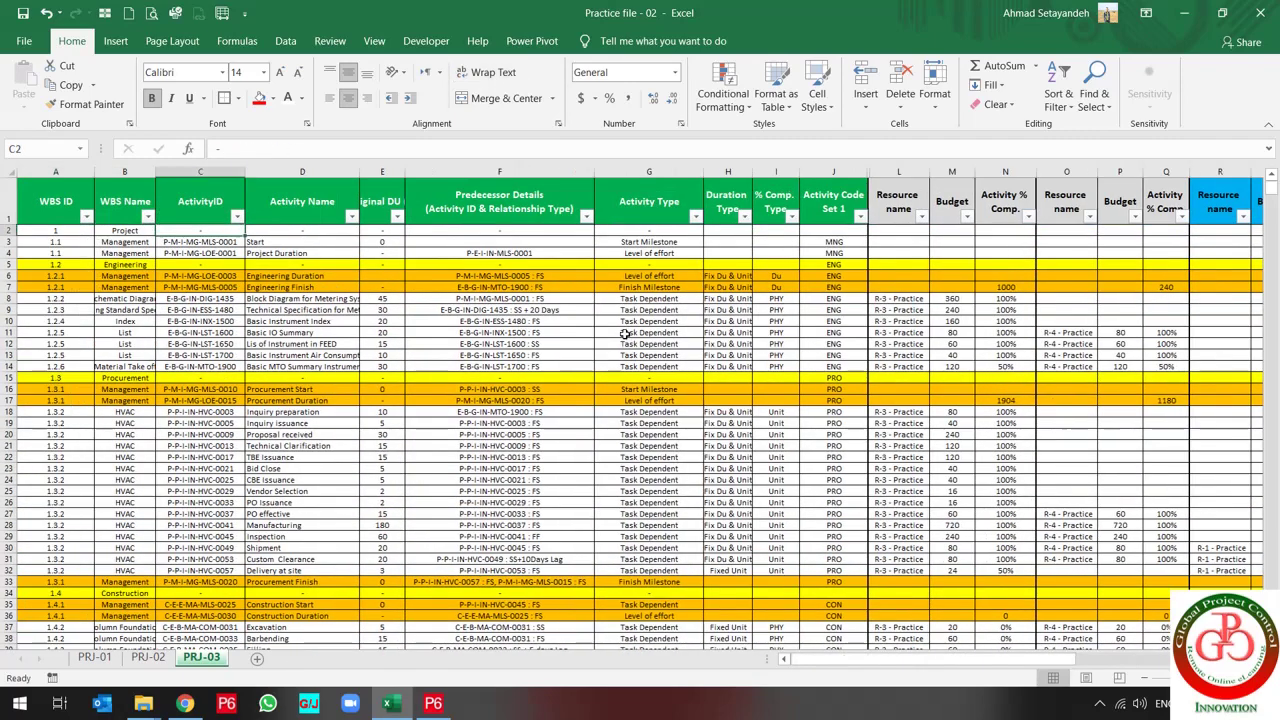
key(shift+Right)
key(shift+Right)
key(shift+Right)
key(shift+Right)
key(shift+Right)
key(shift+Right)
key(shift+Right)
key(shift+Right)
key(shift+Right)
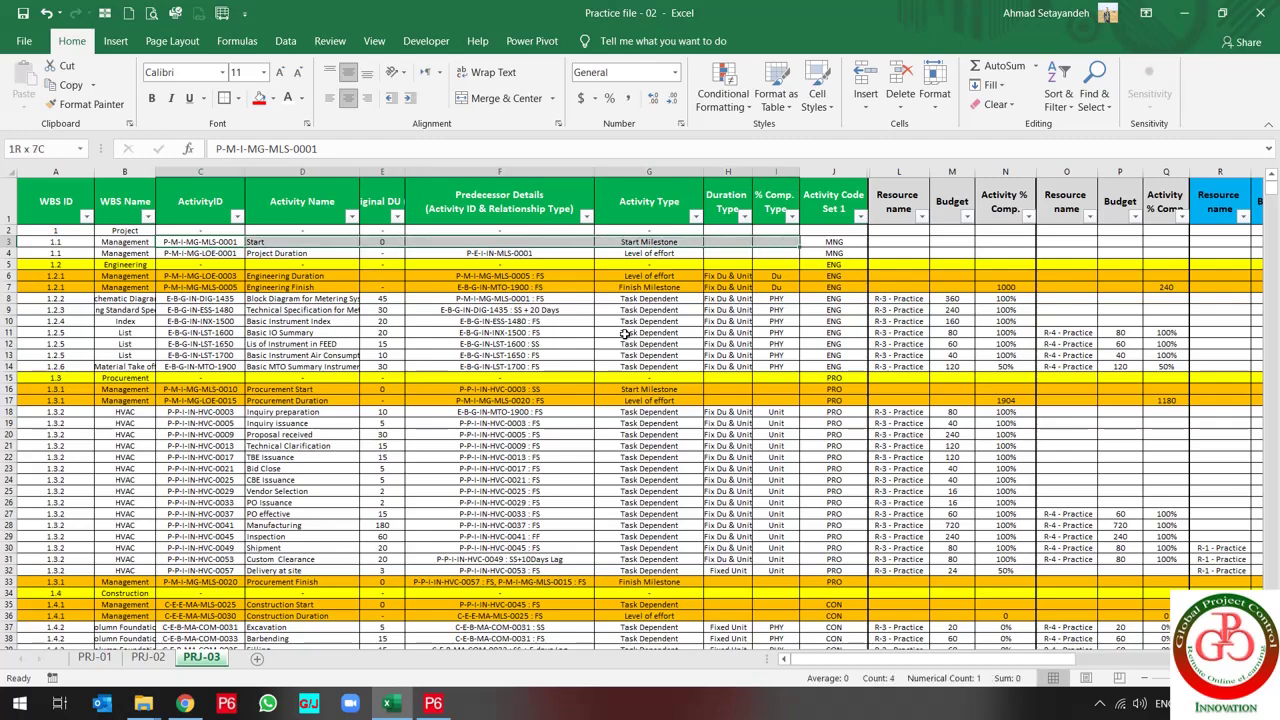
key(Right)
key(Right)
key(Right)
key(Right)
key(Right)
key(Right)
key(Right)
key(Right)
key(Right)
key(Right)
key(Right)
key(Right)
key(Right)
key(Right)
key(Right)
key(Right)
key(Right)
key(Right)
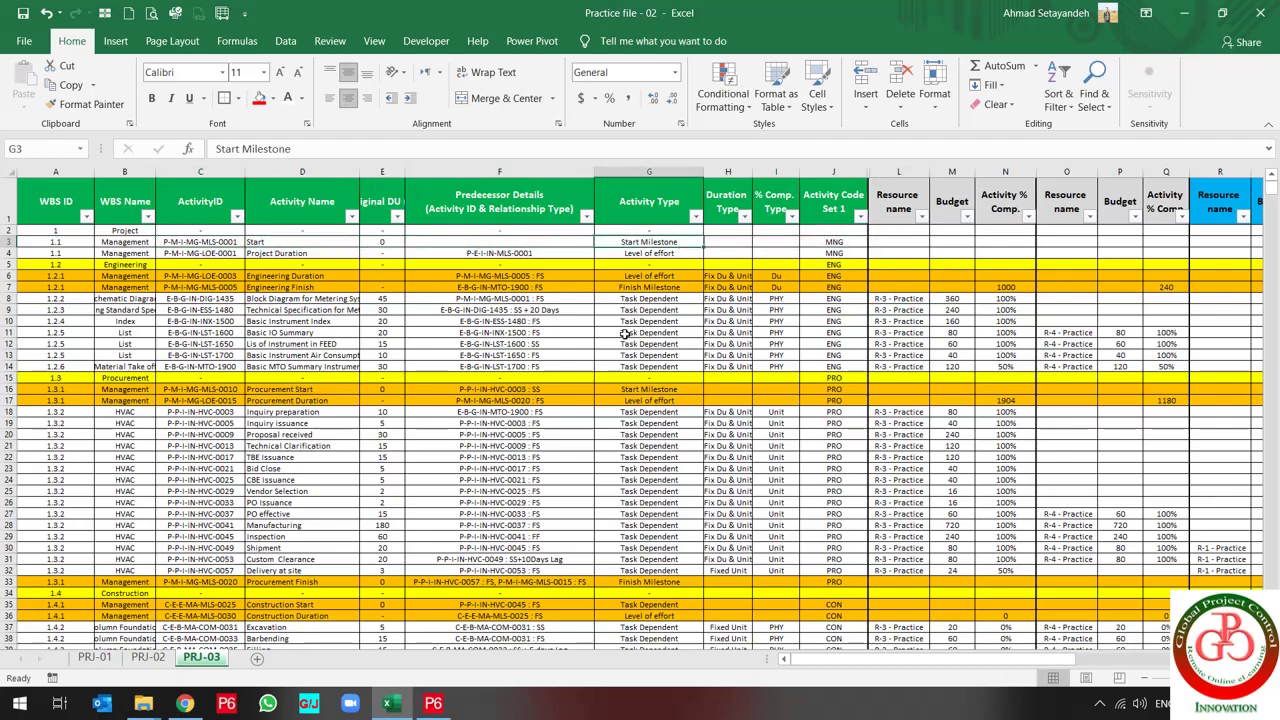
key(Right)
key(Right)
key(Right)
Examine the four resource column groups on PRJ-03, each with Resource name, Budget and Activity % Comp
key(Left)
key(Left)
key(Left)
key(Left)
key(Left)
key(Left)
key(Left)
key(Left)
key(Left)
key(Left)
key(Left)
key(Left)
key(Left)
key(Left)
key(Left)
key(Left)
key(Left)
key(Left)
key(Left)
key(Right)
key(Right)
key(Right)
key(Right)
key(Right)
key(Right)
key(shift+Right)
key(shift+Right)
key(shift+Right)
key(shift+Right)
key(shift+Right)
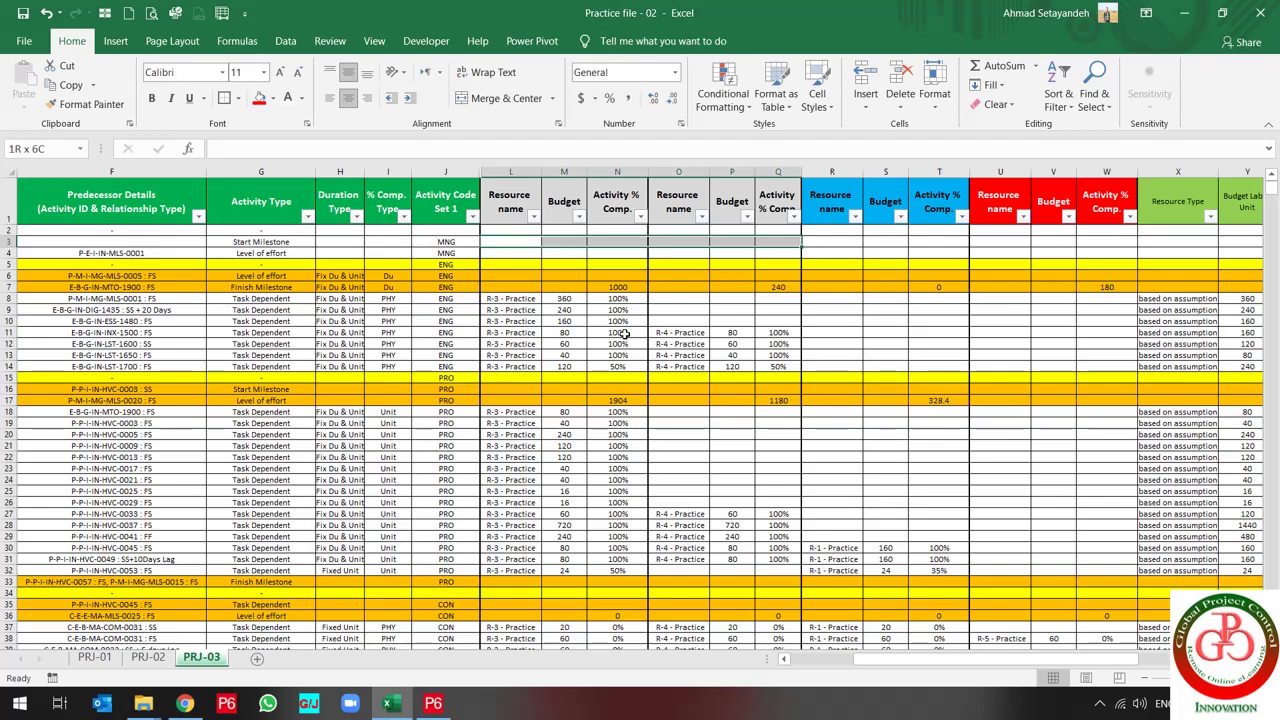
key(shift+Right)
key(shift+Right)
key(shift+Right)
key(shift+Right)
key(shift+Right)
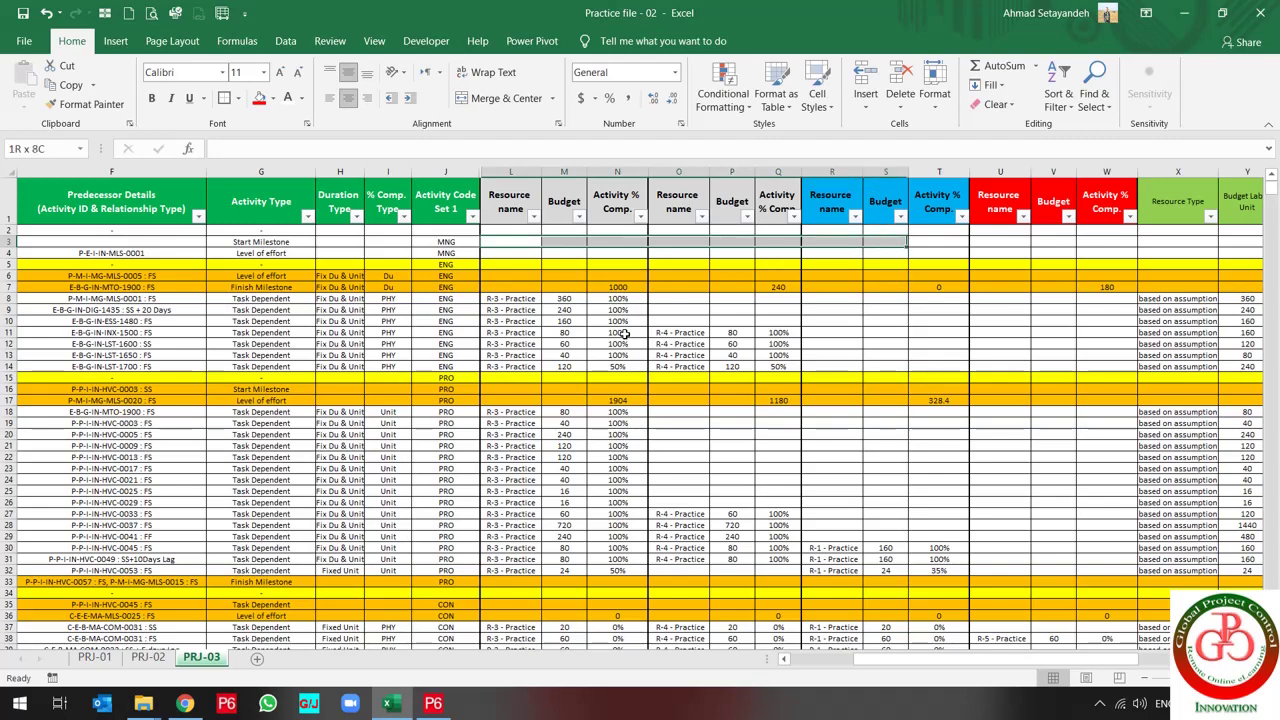
key(shift+Right)
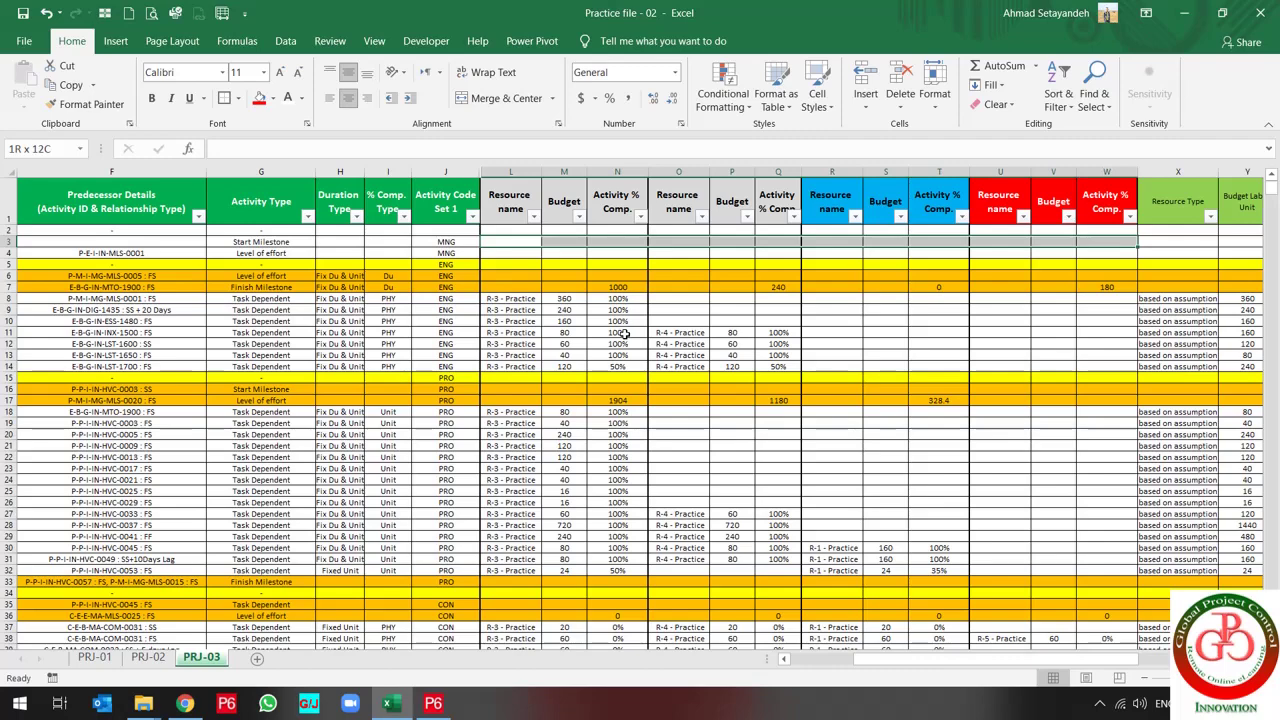
scroll(624, 358, down, 5)
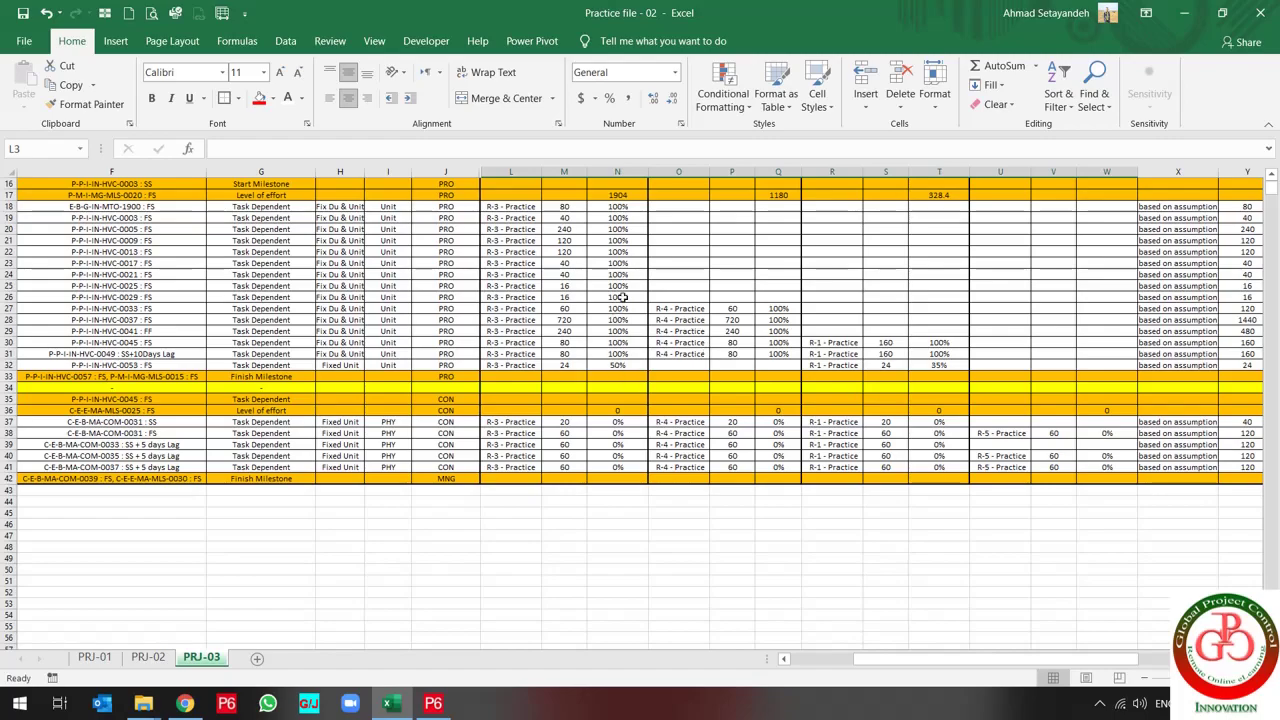
scroll(612, 337, up, 5)
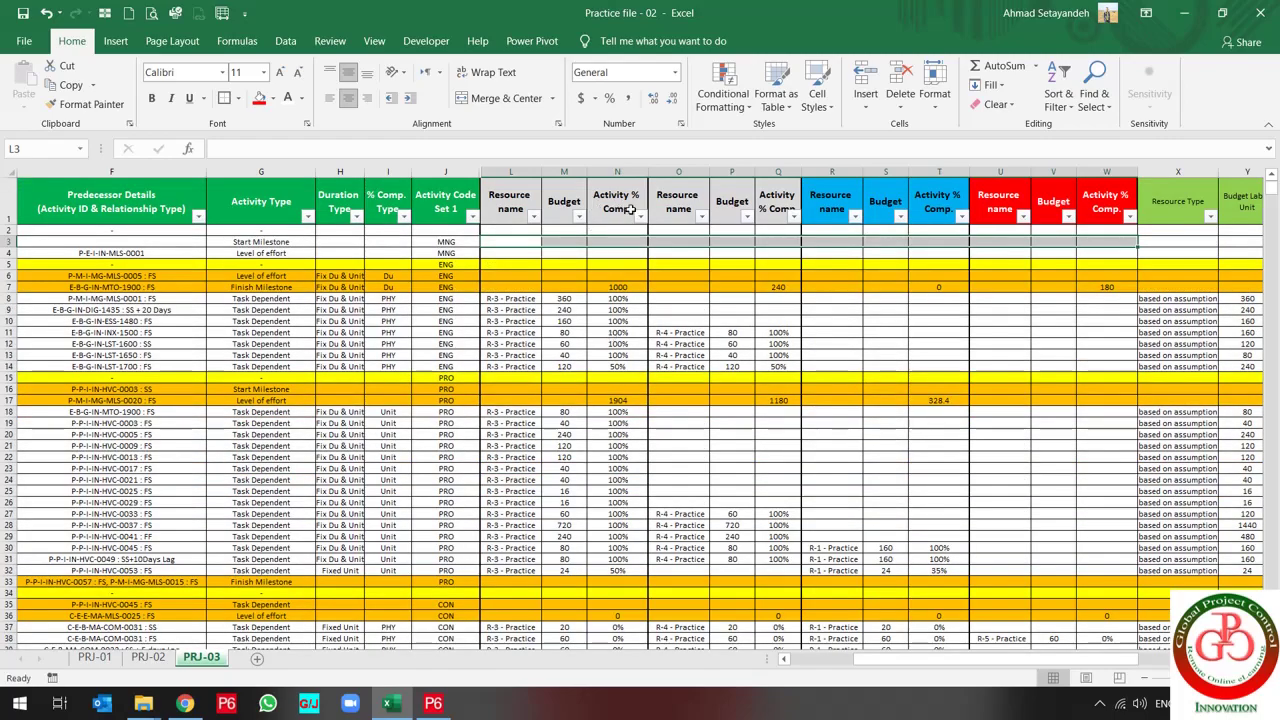
Examine the overall Activity % Comp., Budget Labor Unit, Actual Start and Actual Finish columns on PRJ-03
scroll(845, 361, right, 5)
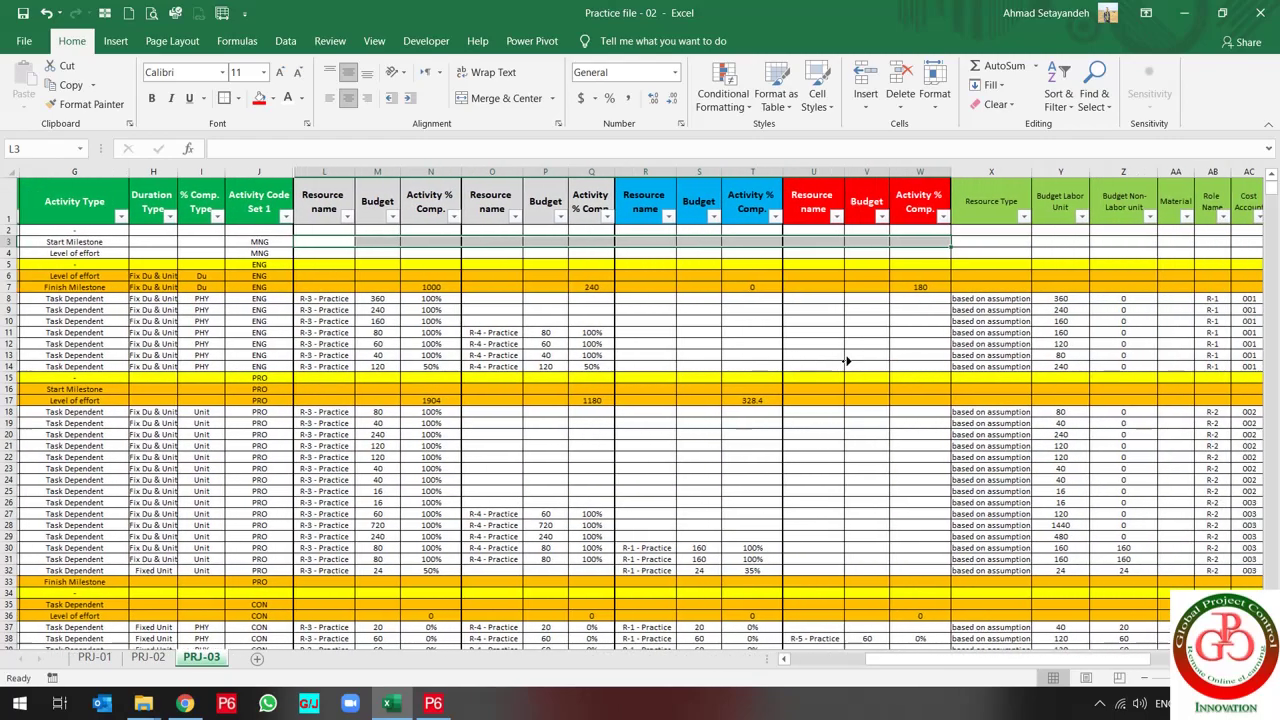
scroll(845, 361, right, 3)
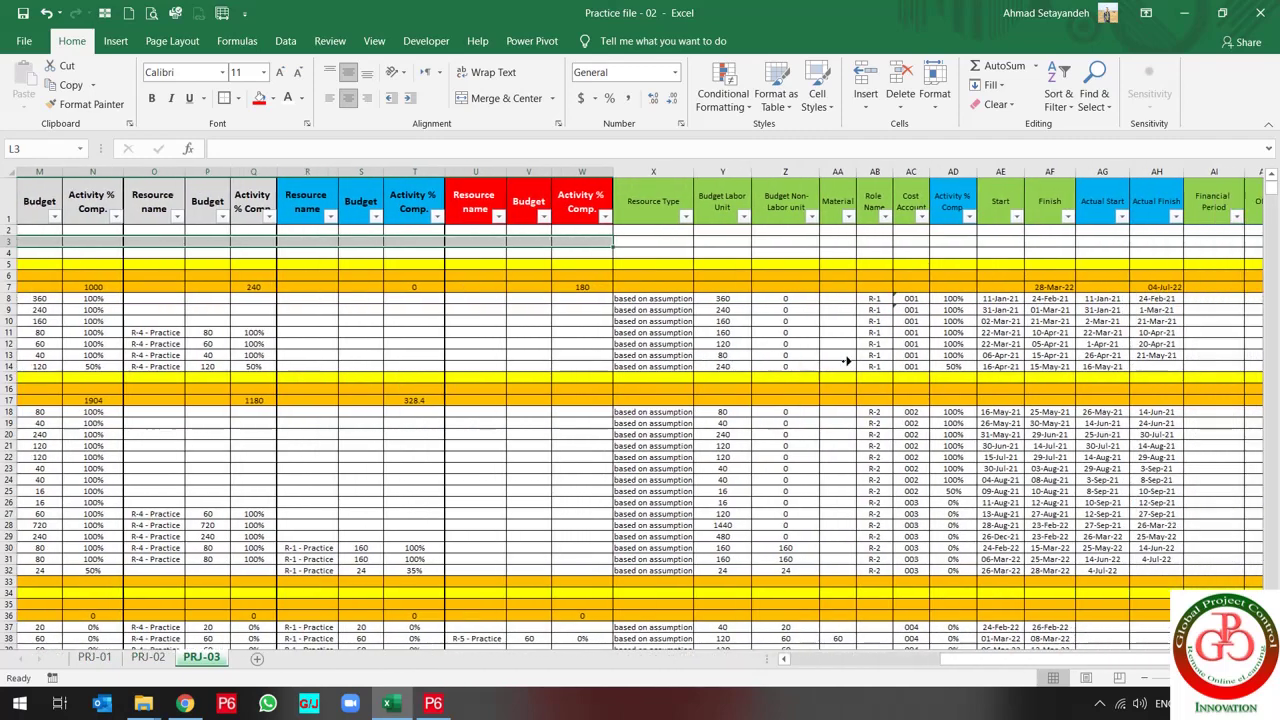
click(950, 163)
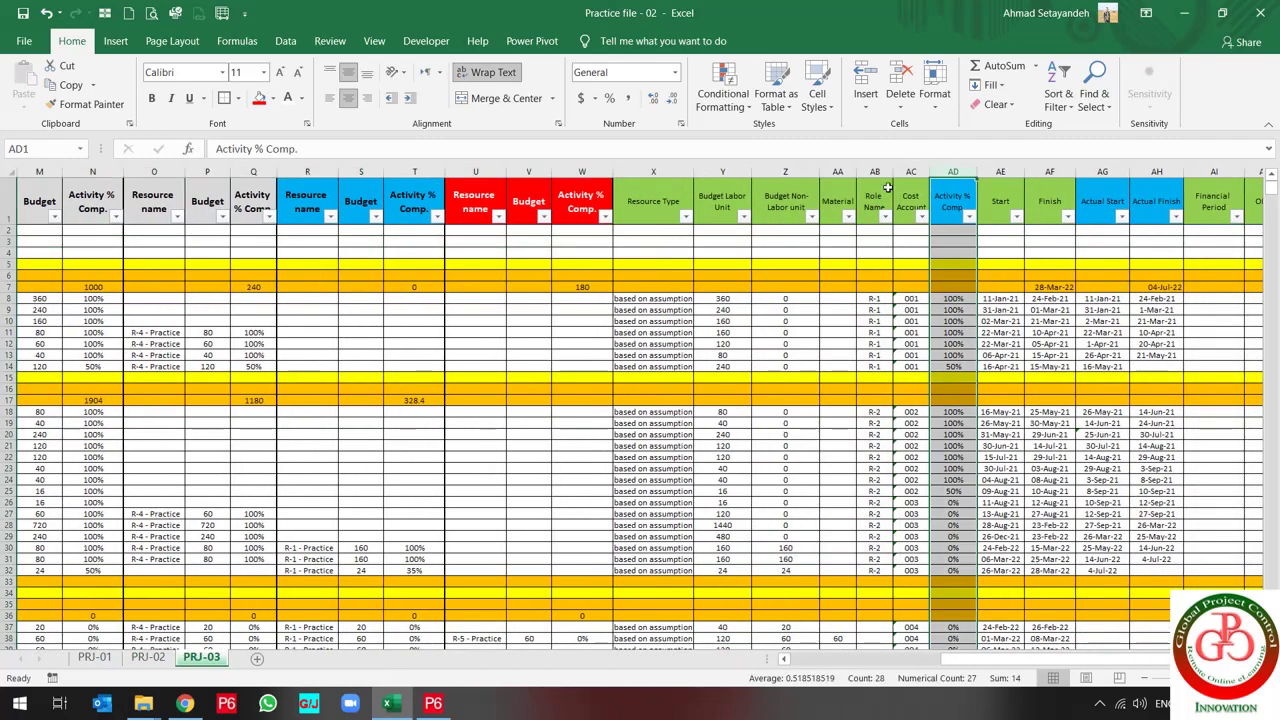
click(728, 171)
scroll(848, 287, right, 2)
scroll(975, 286, right, 2)
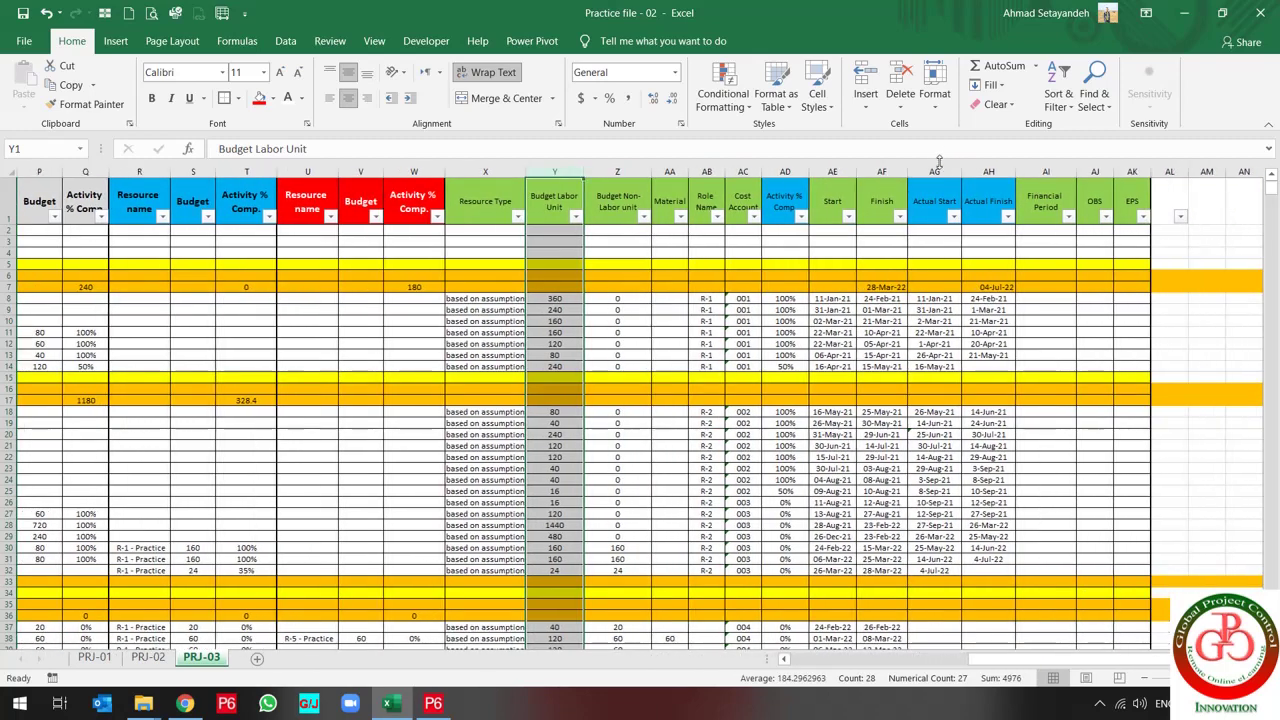
drag(934, 171, 1009, 176)
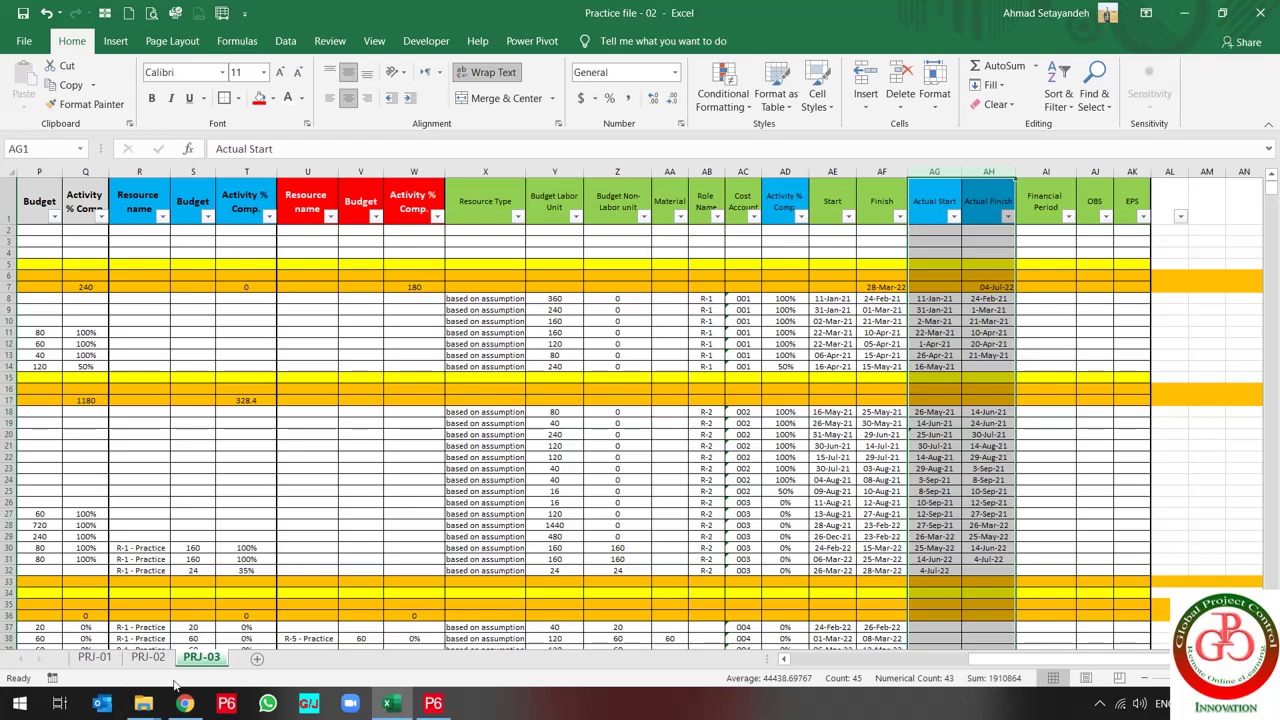
Open the L45-Activities workbook from folder 45 on the Desktop
click(143, 703)
click(210, 660)
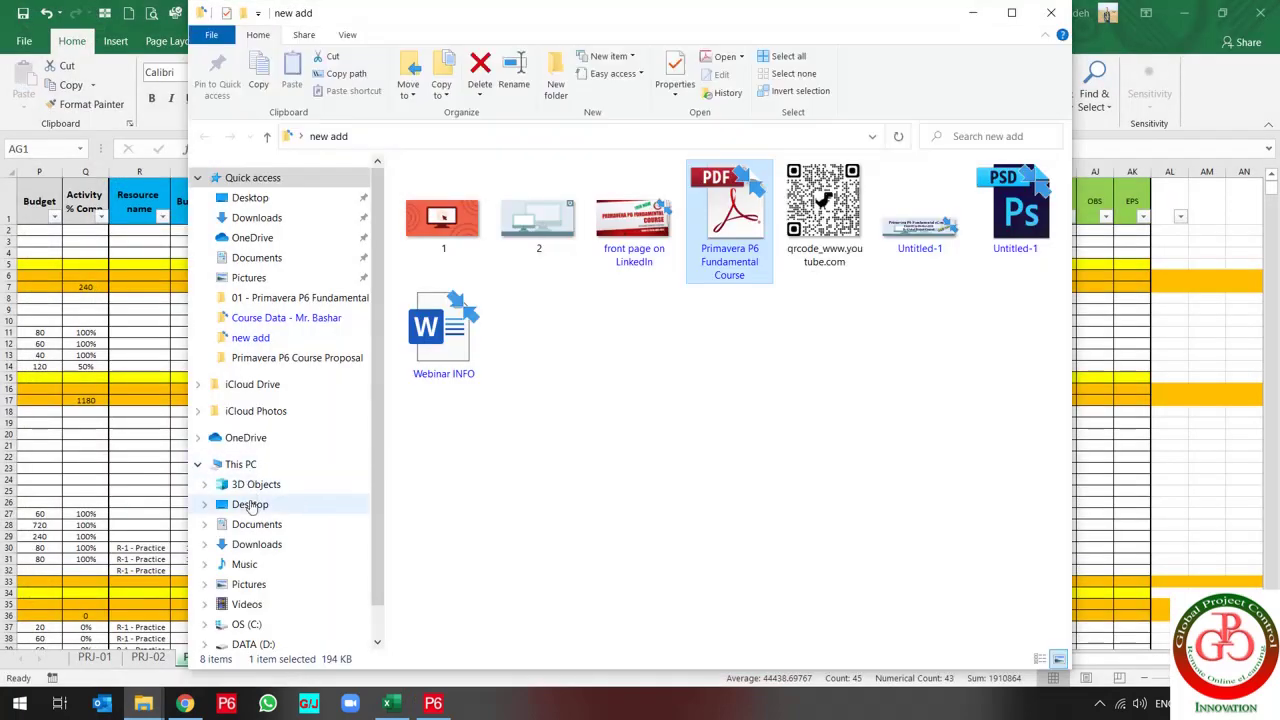
click(250, 505)
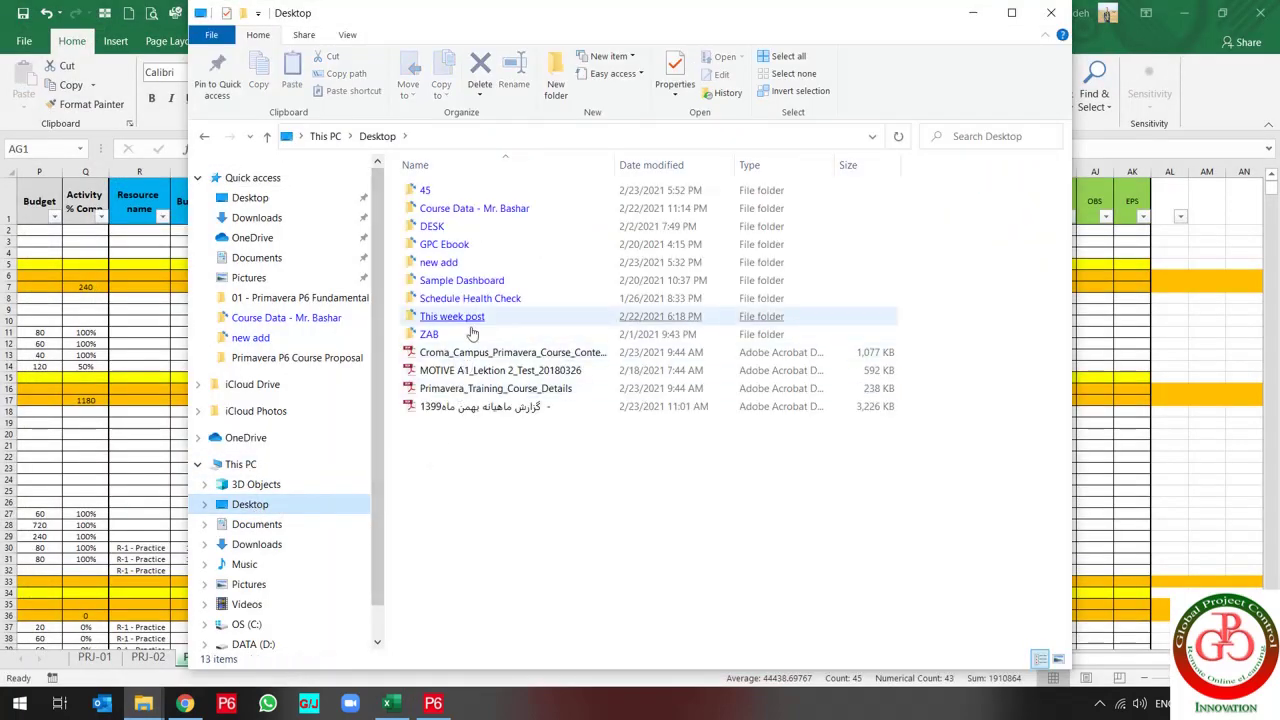
click(424, 193)
double_click(424, 193)
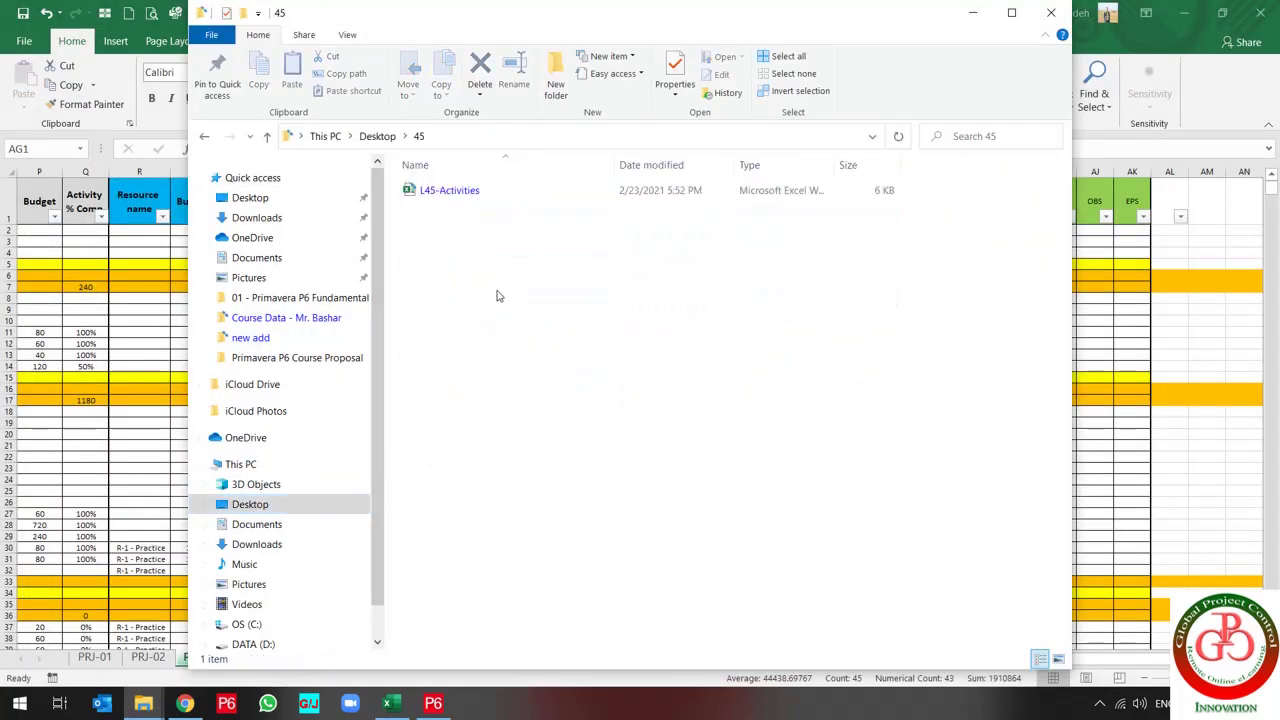
click(430, 192)
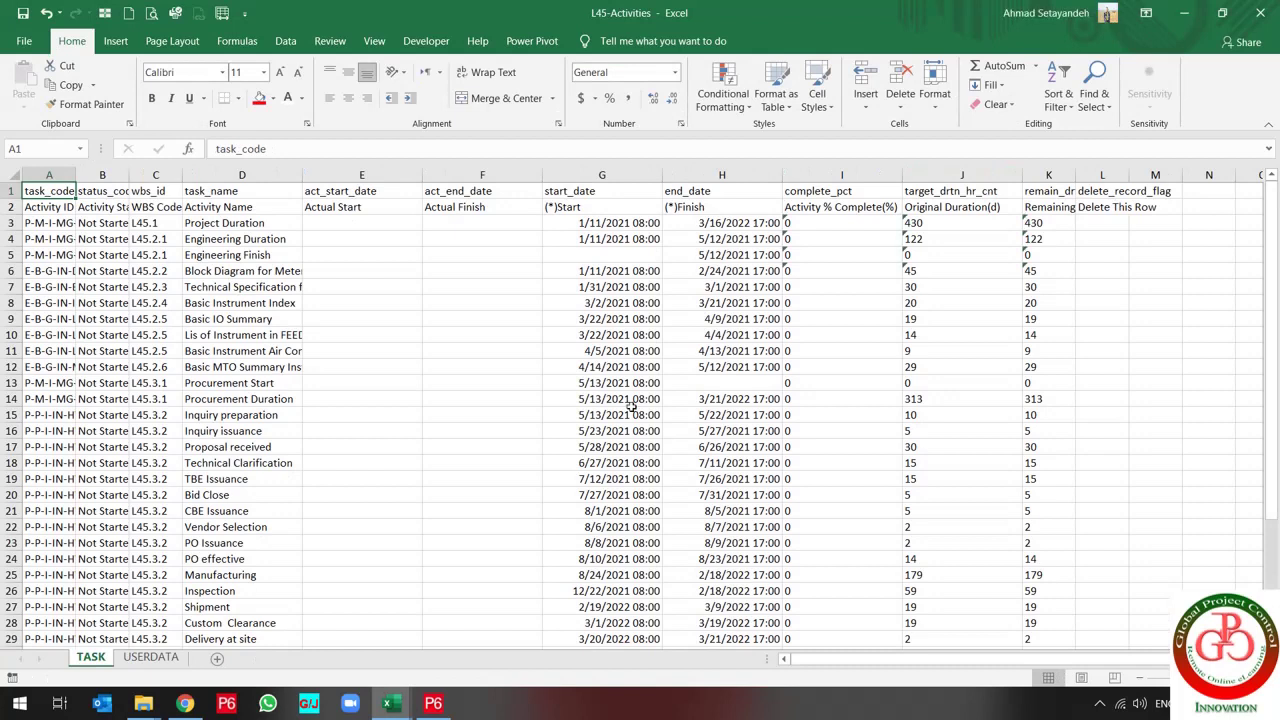
Convert the text-stored numbers from the Activity % Complete column through the Remaining Duration column to numbers and centre them horizontally and vertically
click(840, 222)
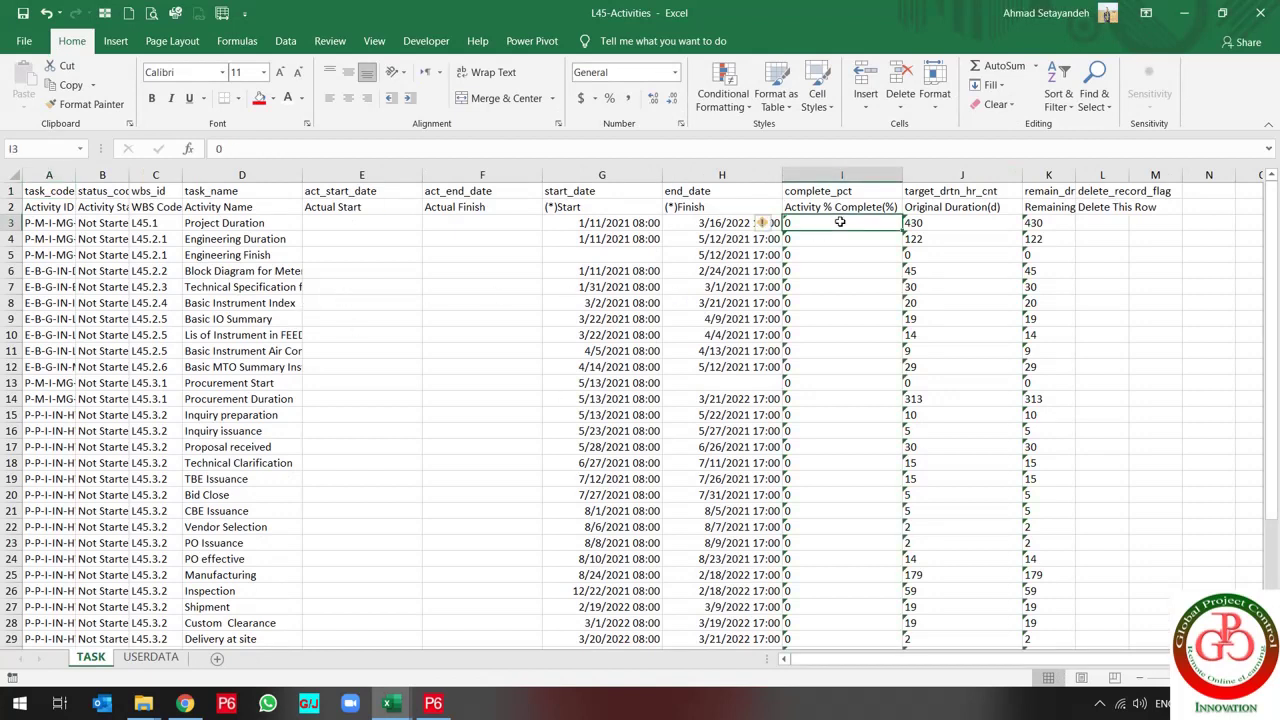
key(ctrl+shift+Right)
key(ctrl+shift+Left)
key(ctrl+shift+Right)
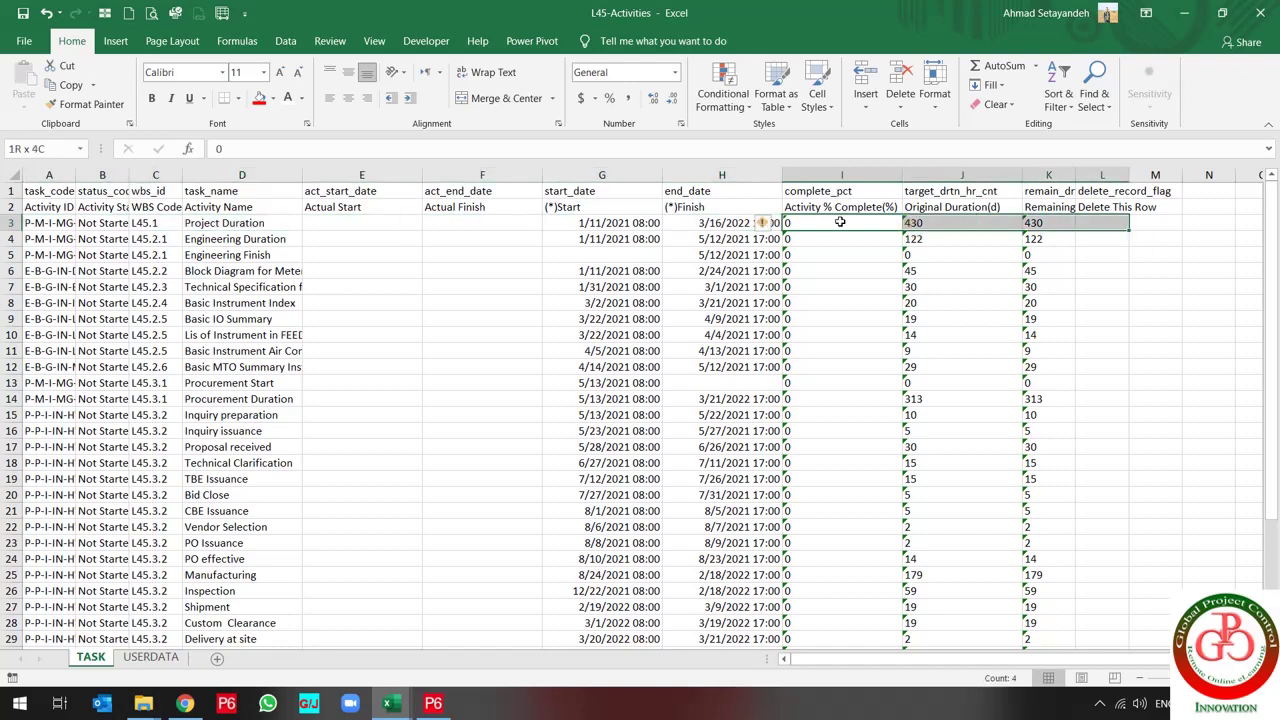
key(ctrl+shift+Down)
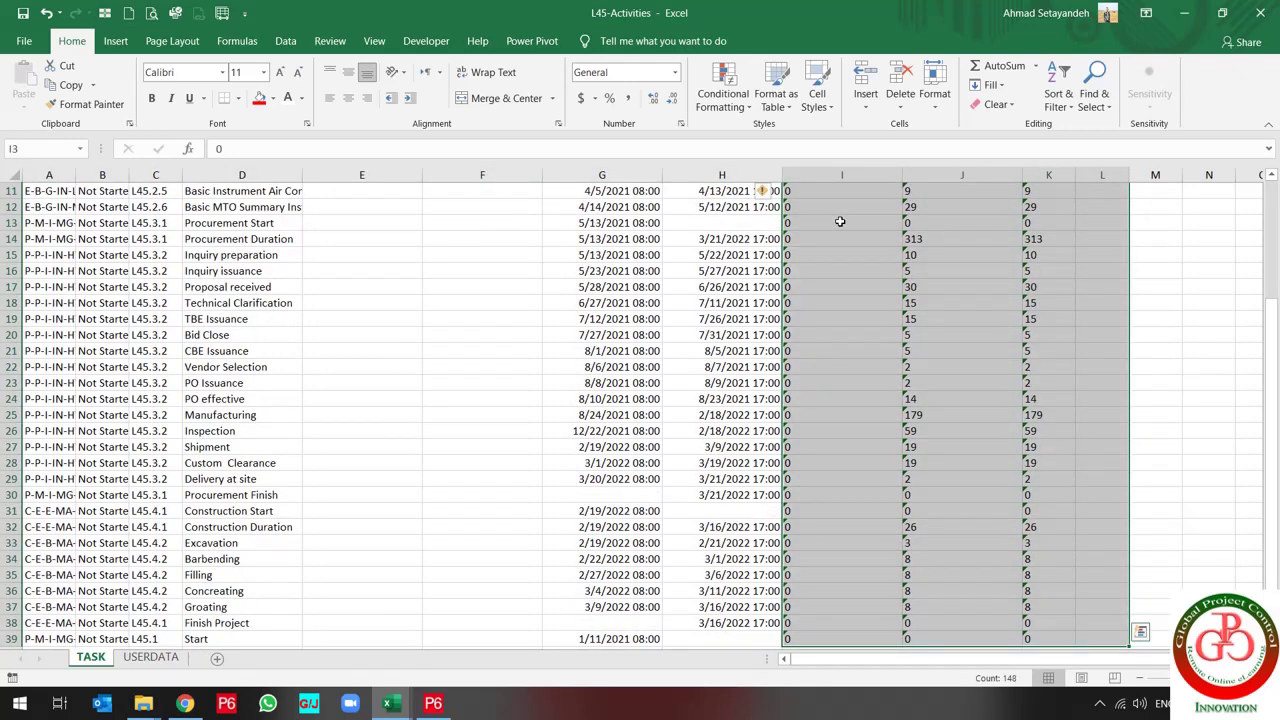
mouse_move(760, 199)
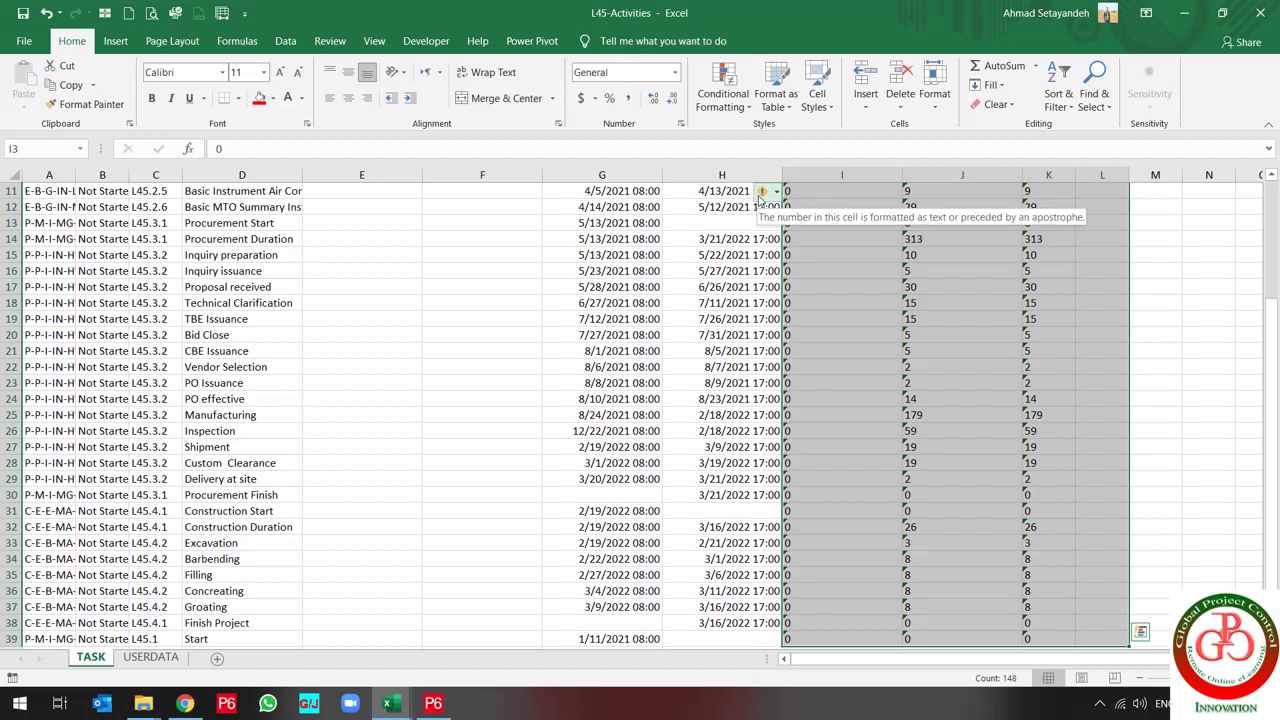
click(762, 192)
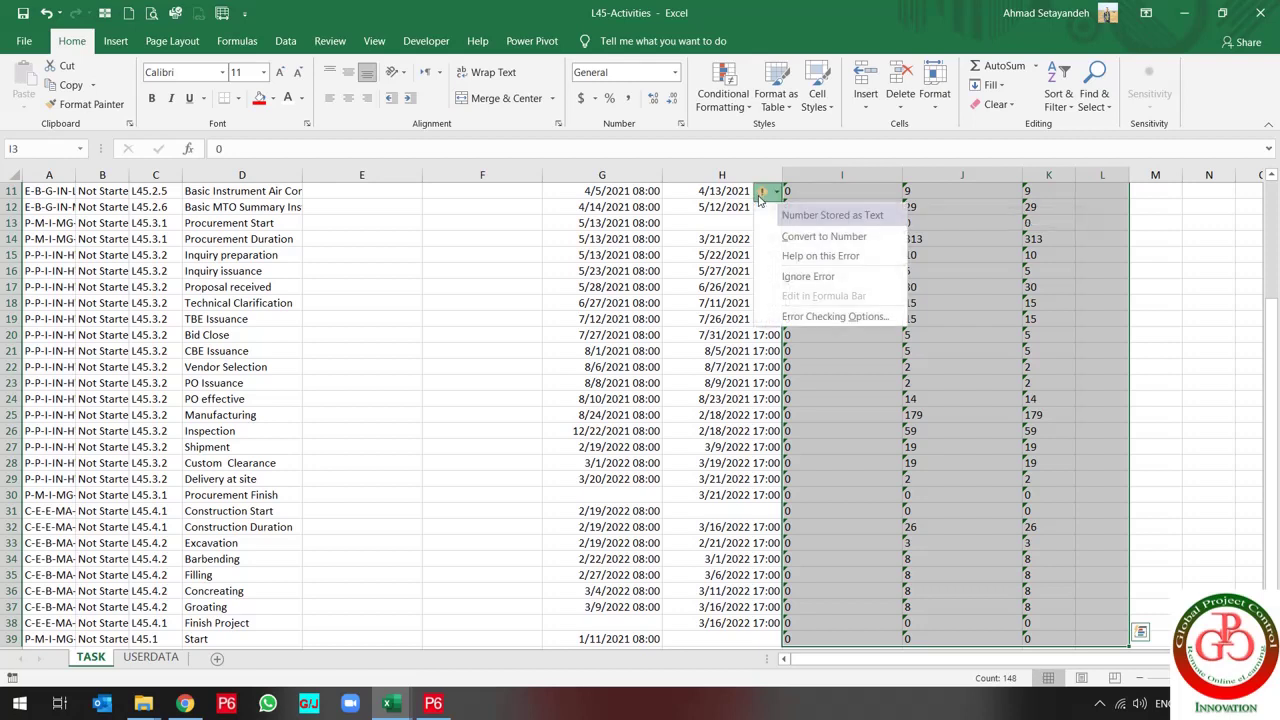
click(820, 237)
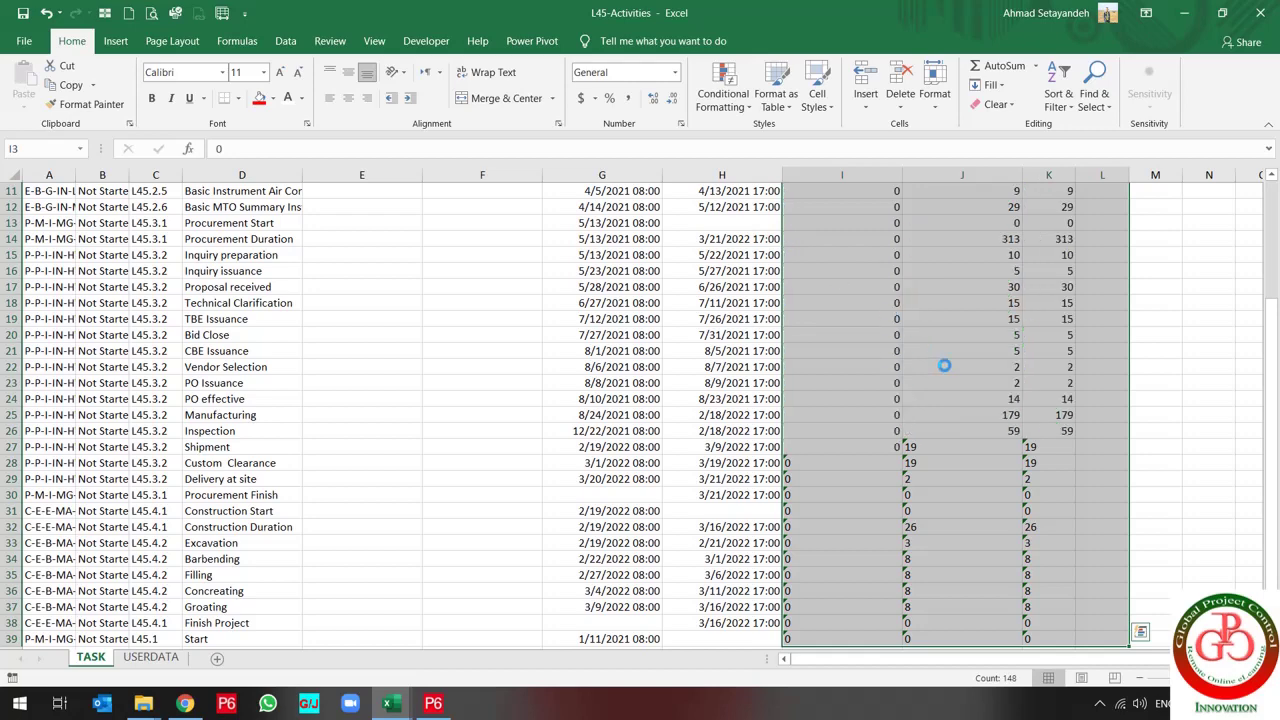
scroll(960, 397, up, 4)
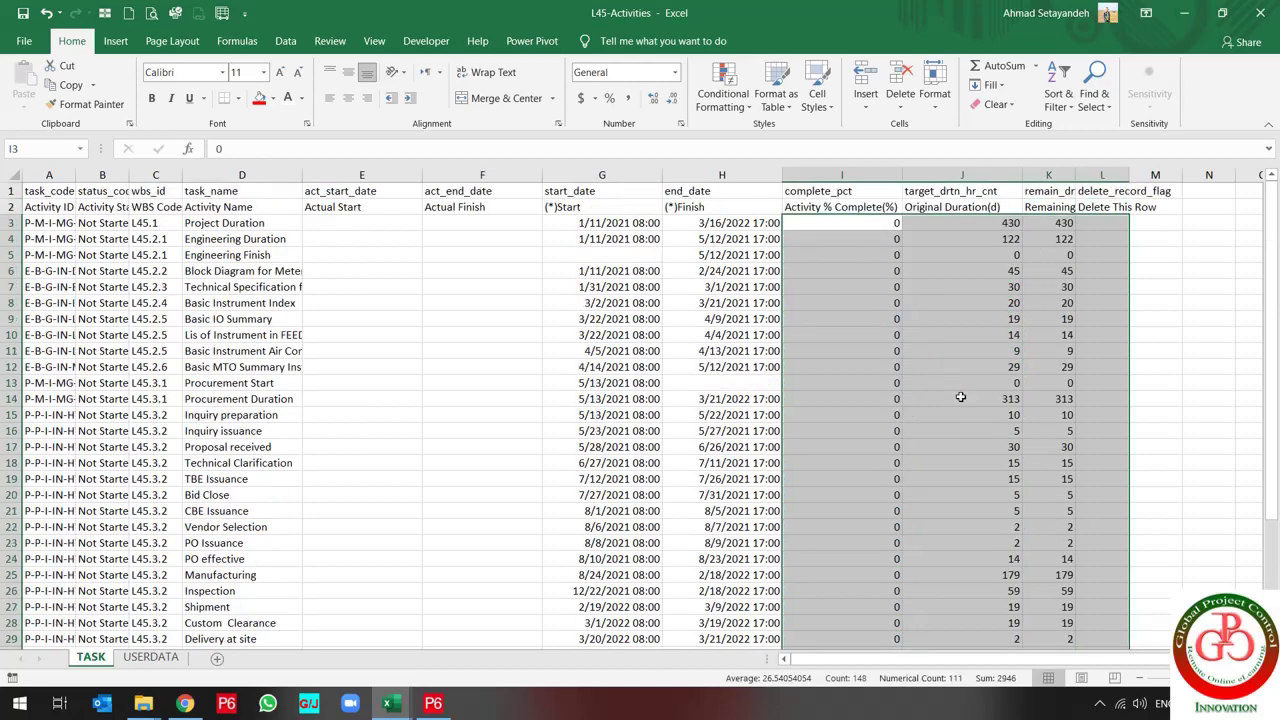
click(348, 97)
click(348, 72)
Format all the Start and Finish dates with the 14-Mar-2012 date type and centre them horizontally and vertically
click(606, 222)
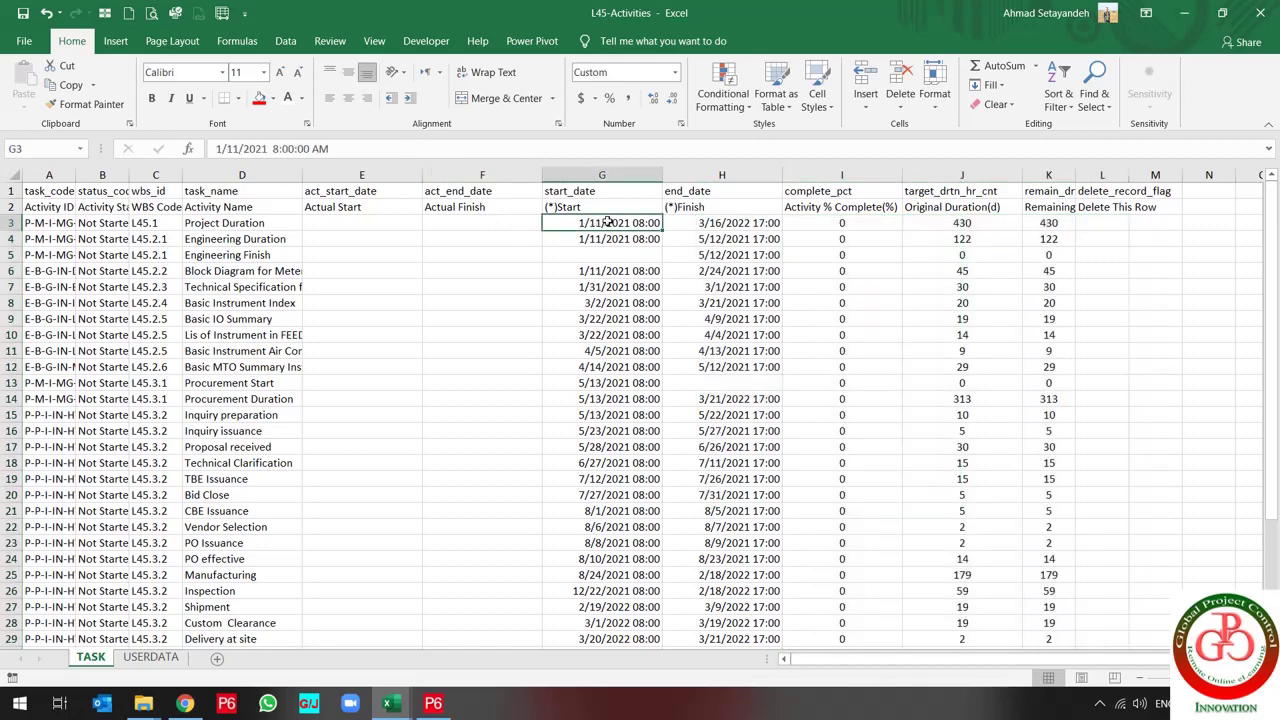
drag(606, 222, 684, 224)
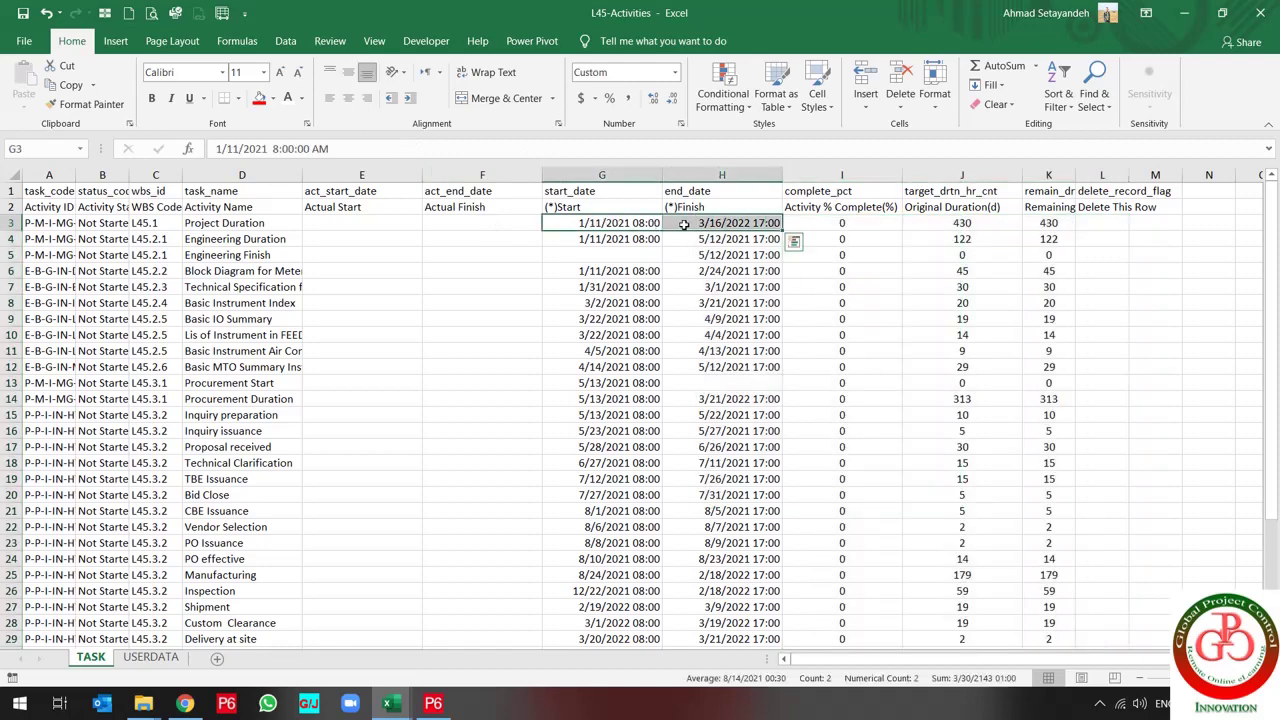
key(ctrl+shift+Down)
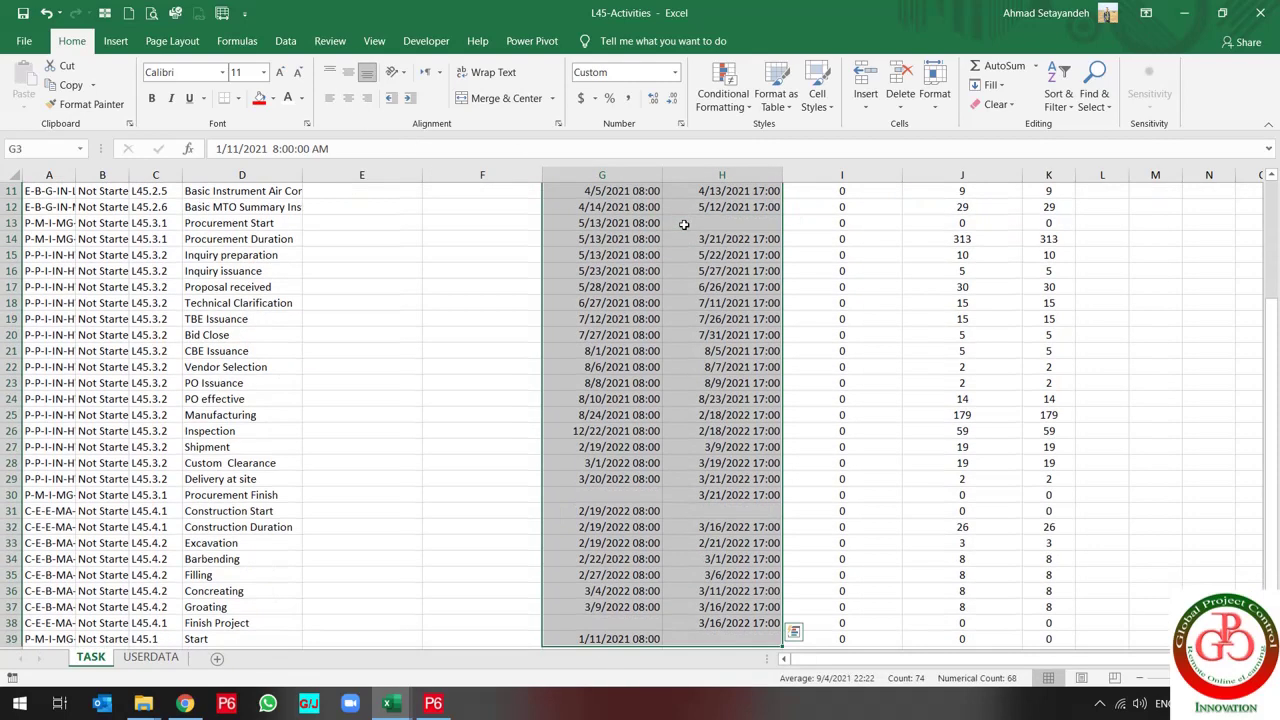
scroll(632, 248, up, 4)
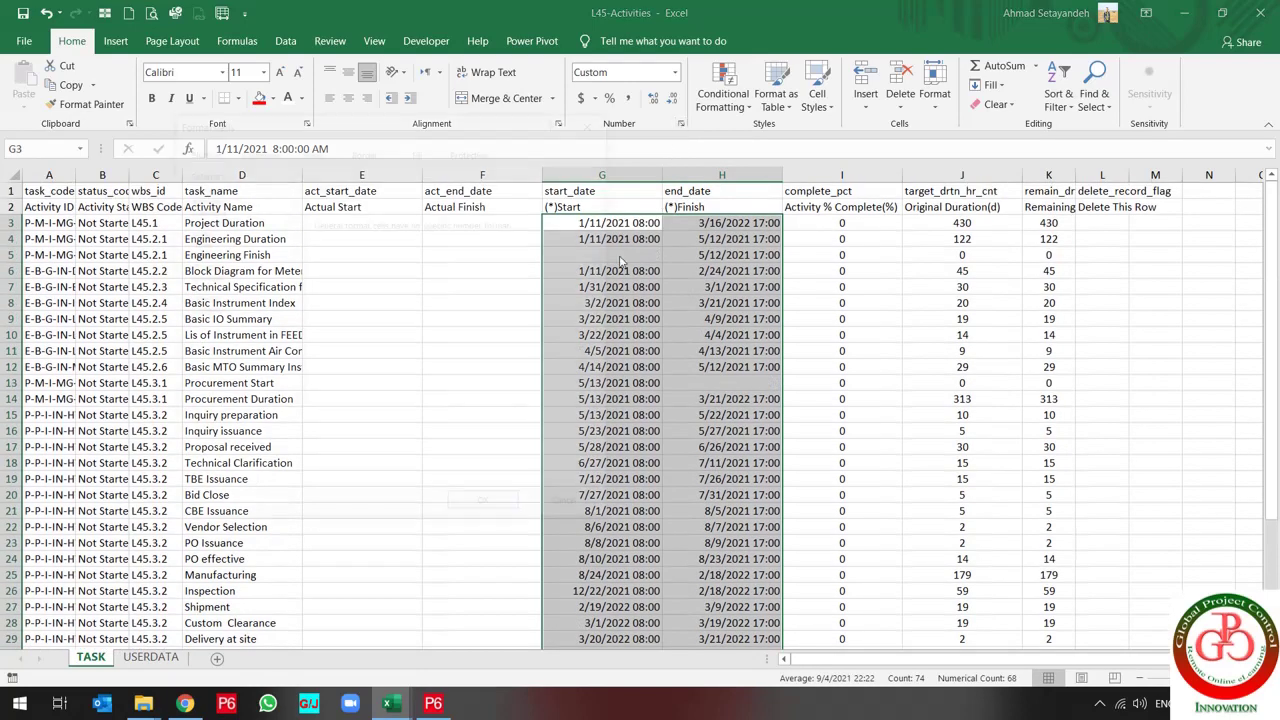
key(ctrl+1)
click(197, 232)
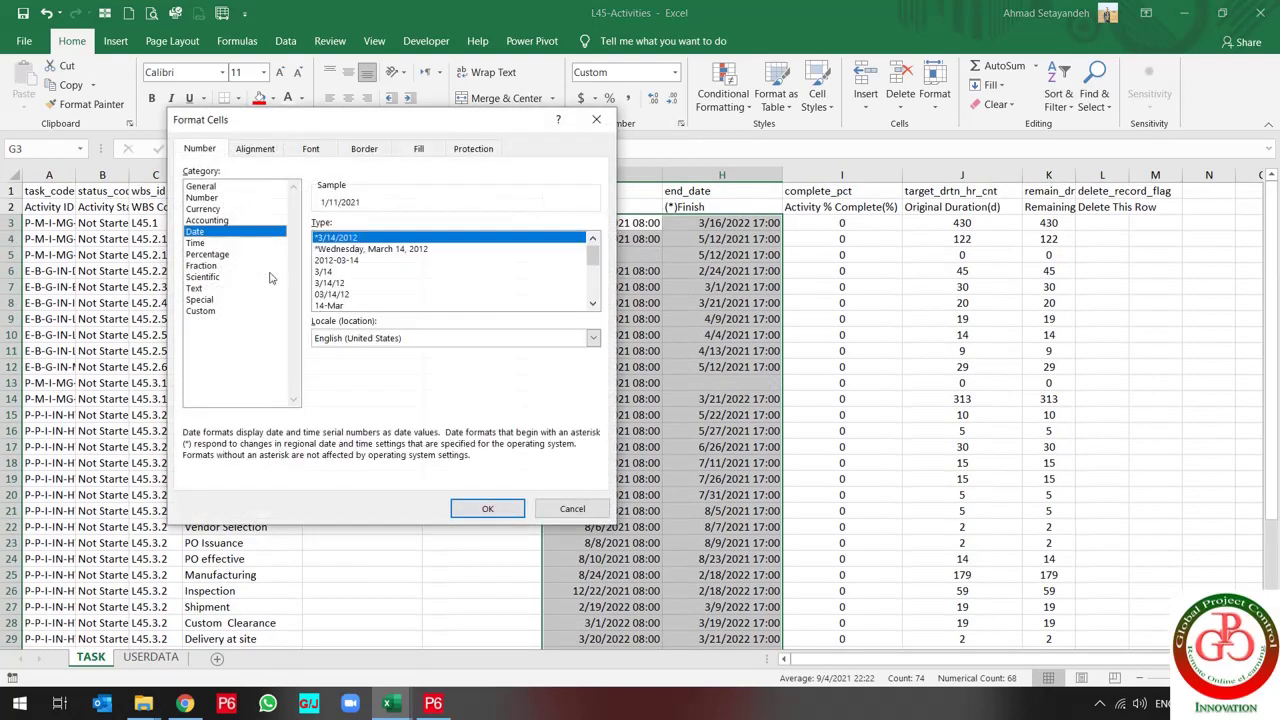
drag(593, 257, 593, 319)
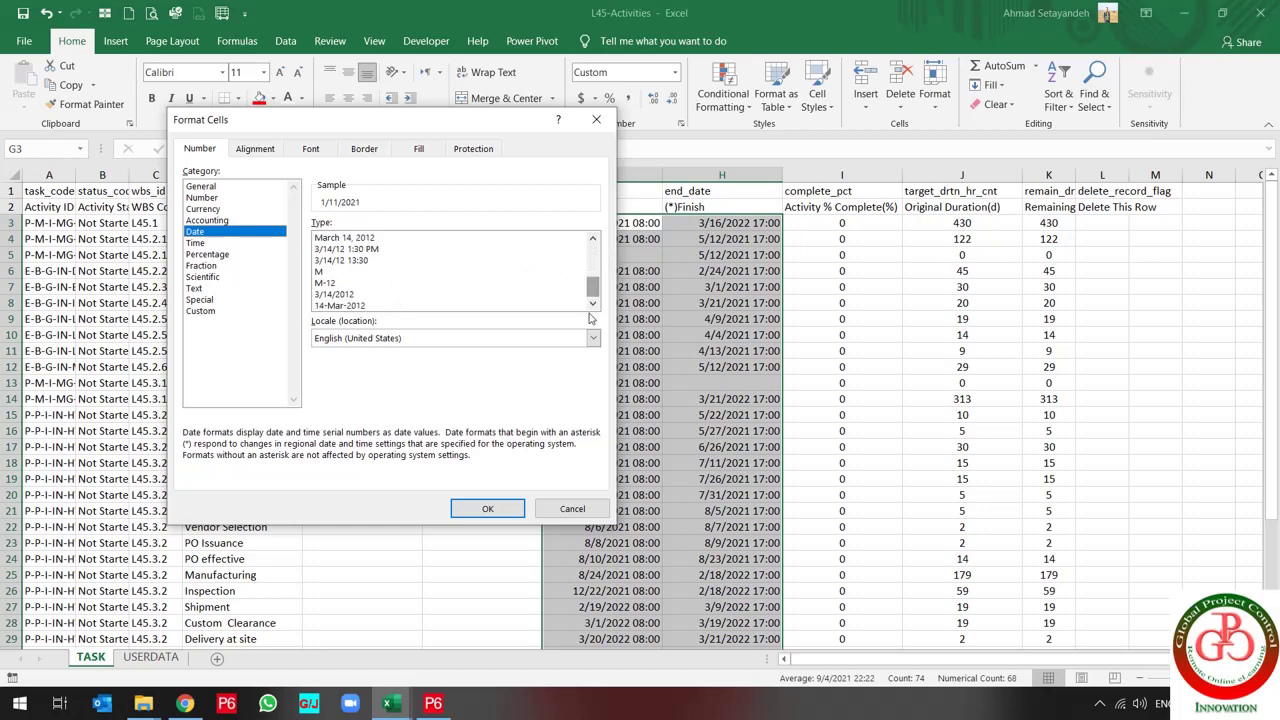
click(345, 305)
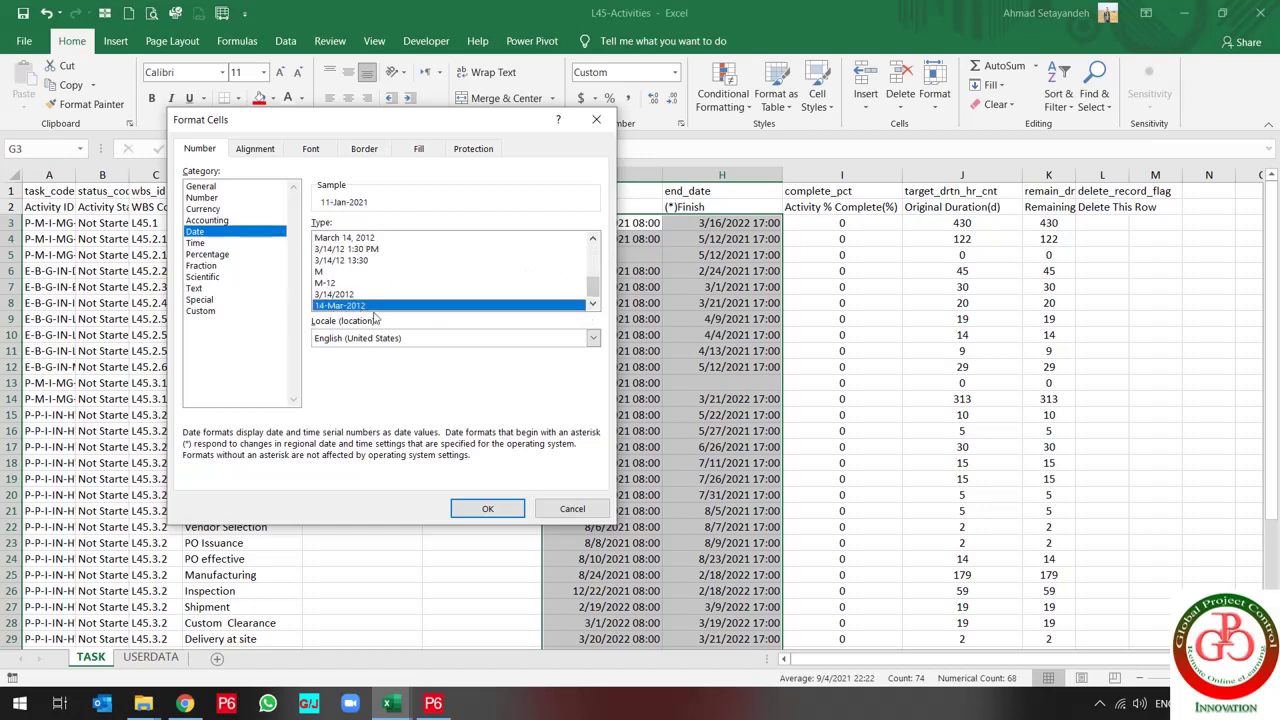
click(487, 507)
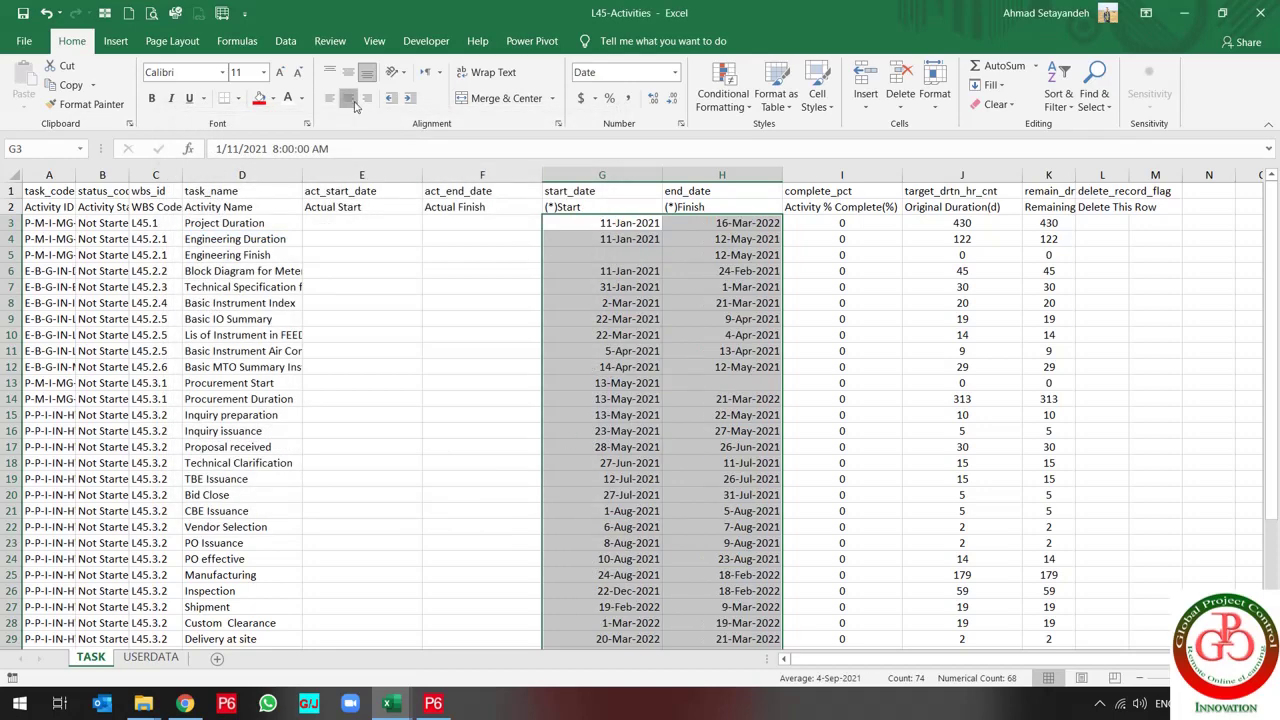
click(348, 97)
click(348, 72)
Enter =VLOOKUP(A3,'[Practice file - 02.xlsx]PRJ-03'!$C:$AD,28,) in I3 to look up the activity's percent complete from the practice workbook
click(861, 225)
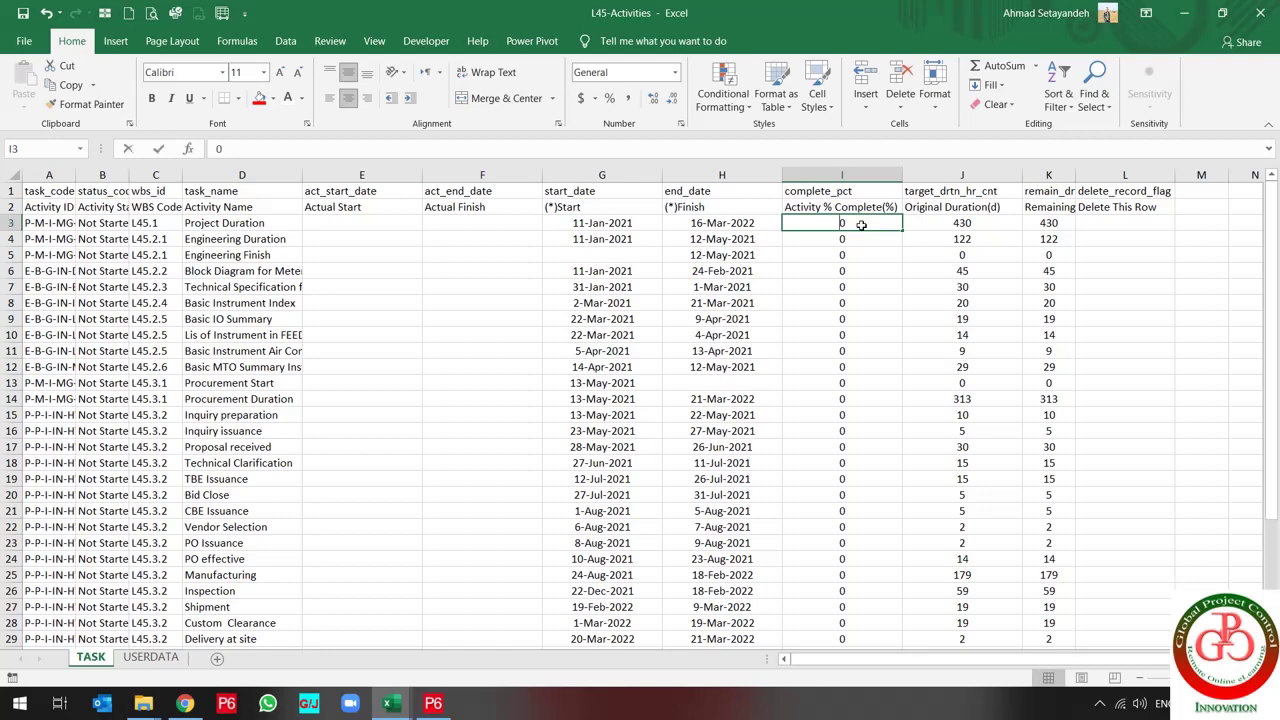
text(=vlo)
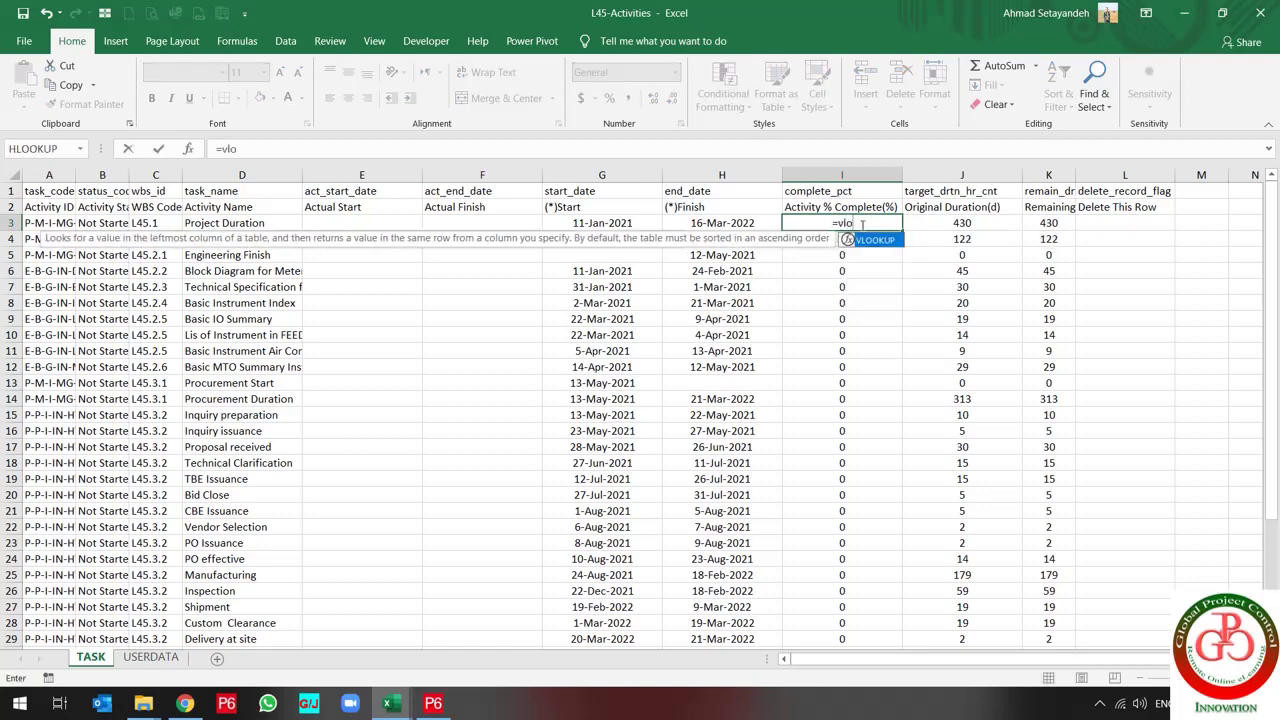
double_click(872, 241)
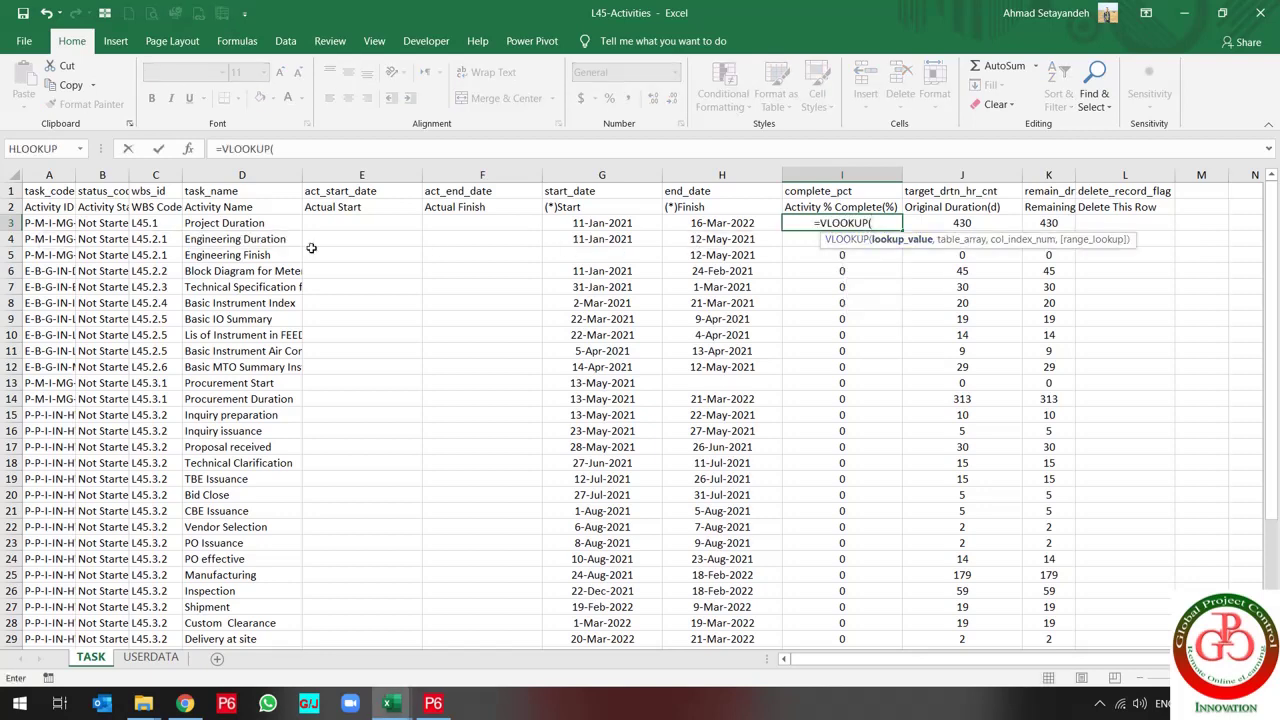
click(49, 224)
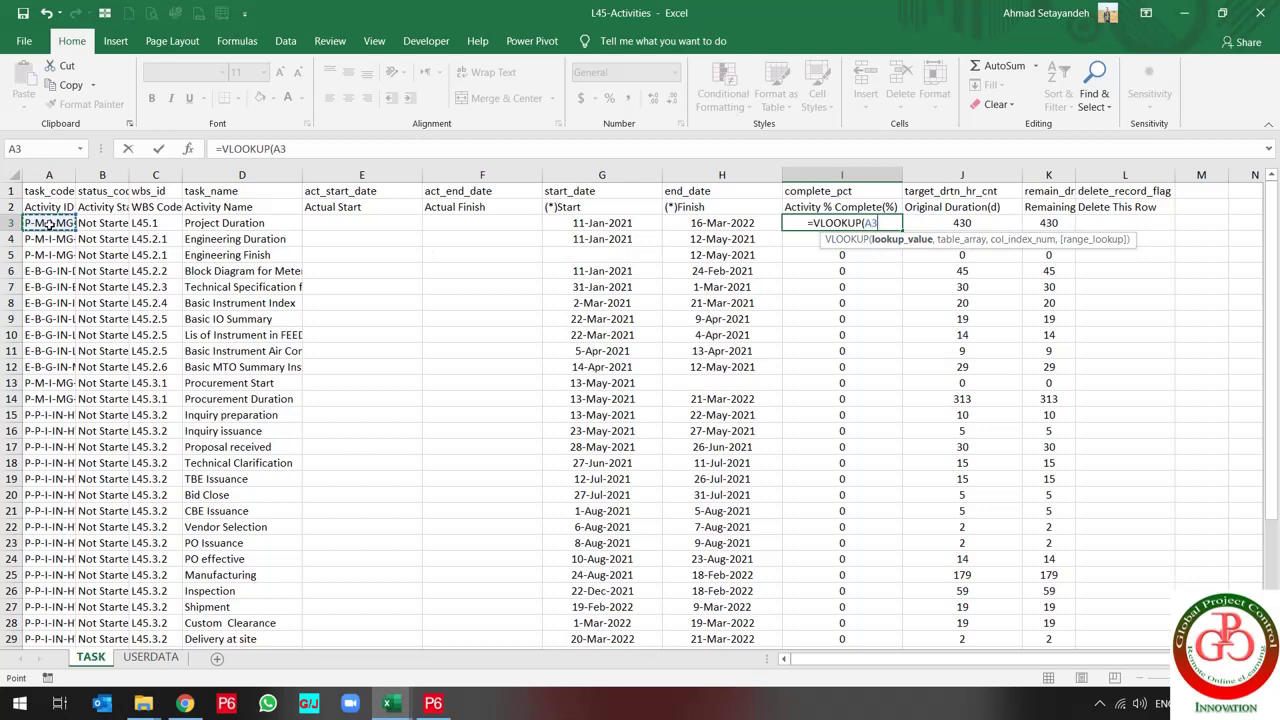
text(,)
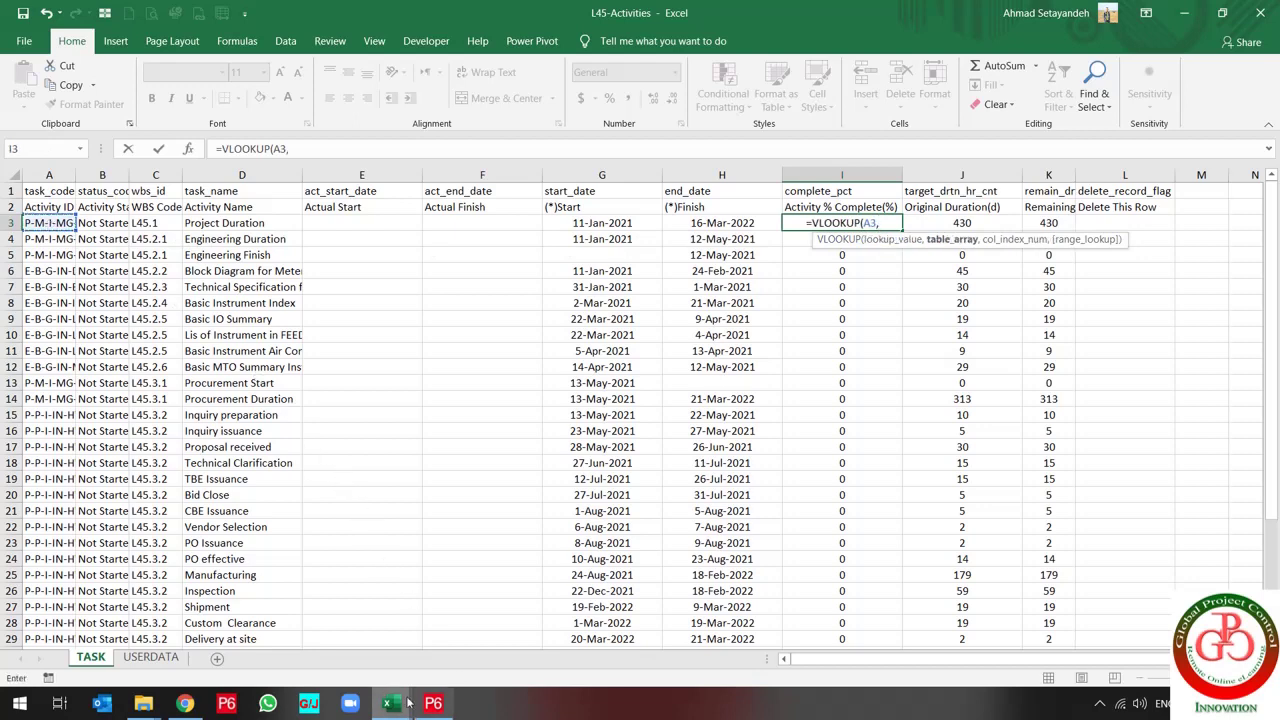
mouse_move(390, 703)
click(297, 641)
scroll(220, 263, left, 5)
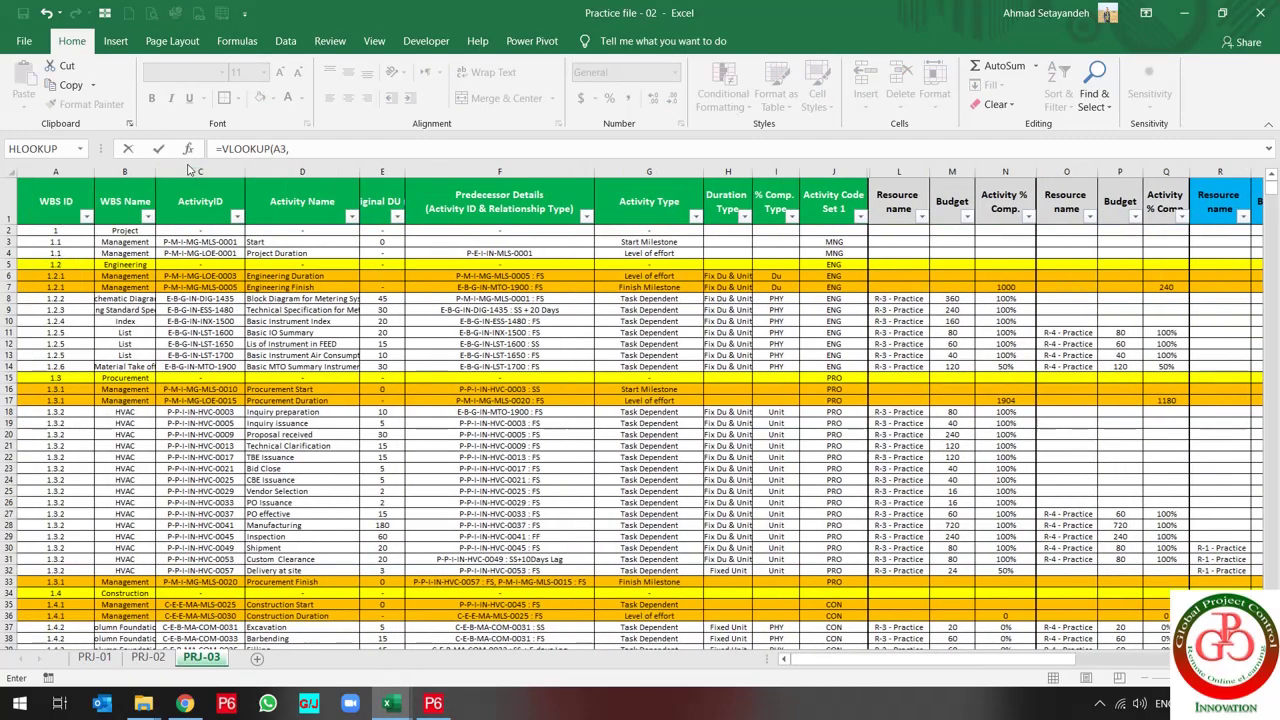
drag(208, 170, 864, 222)
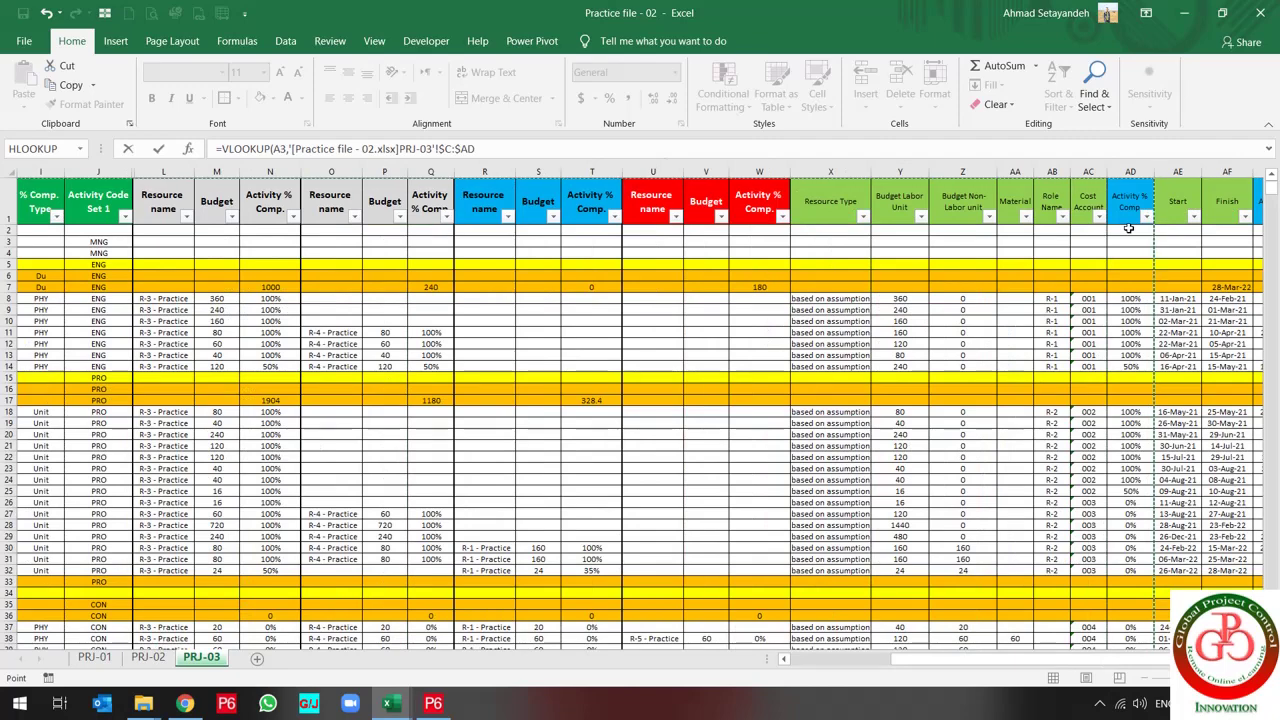
text(,28)
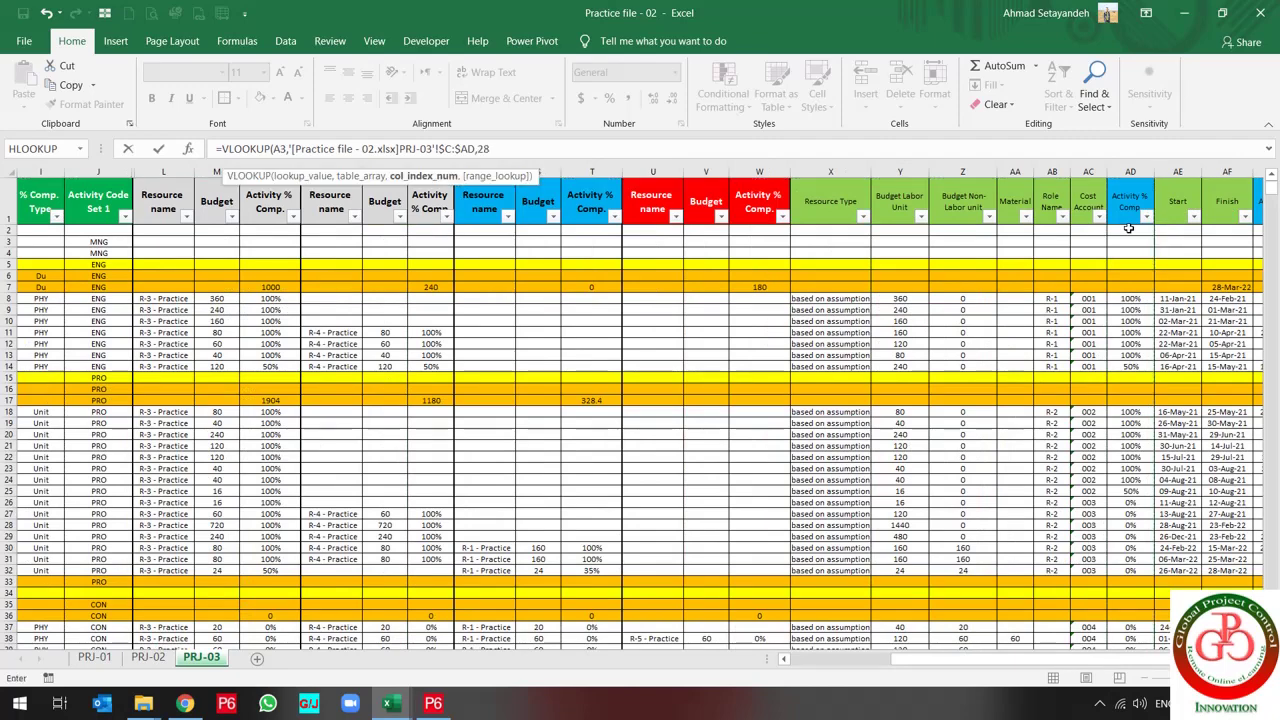
text(,0)
key(Return)
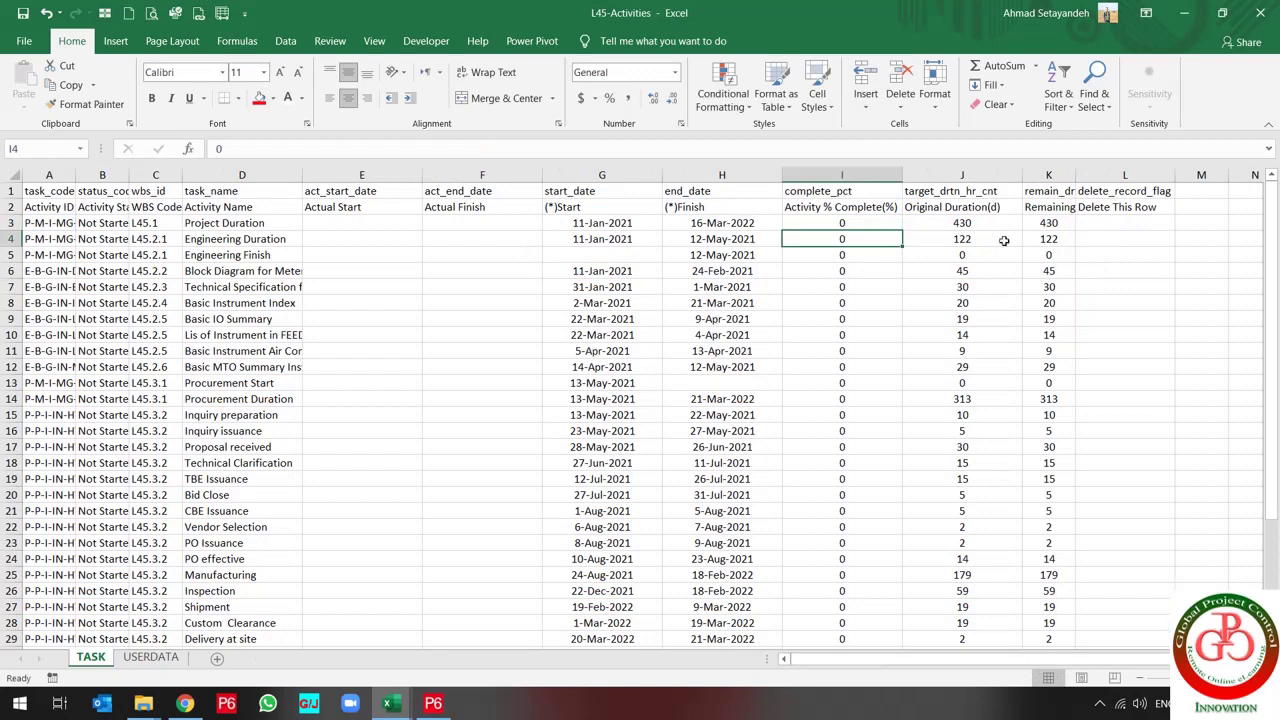
Fill the I3 lookup formula down the Activity % Complete column to the last activity and check the filled rows
click(880, 225)
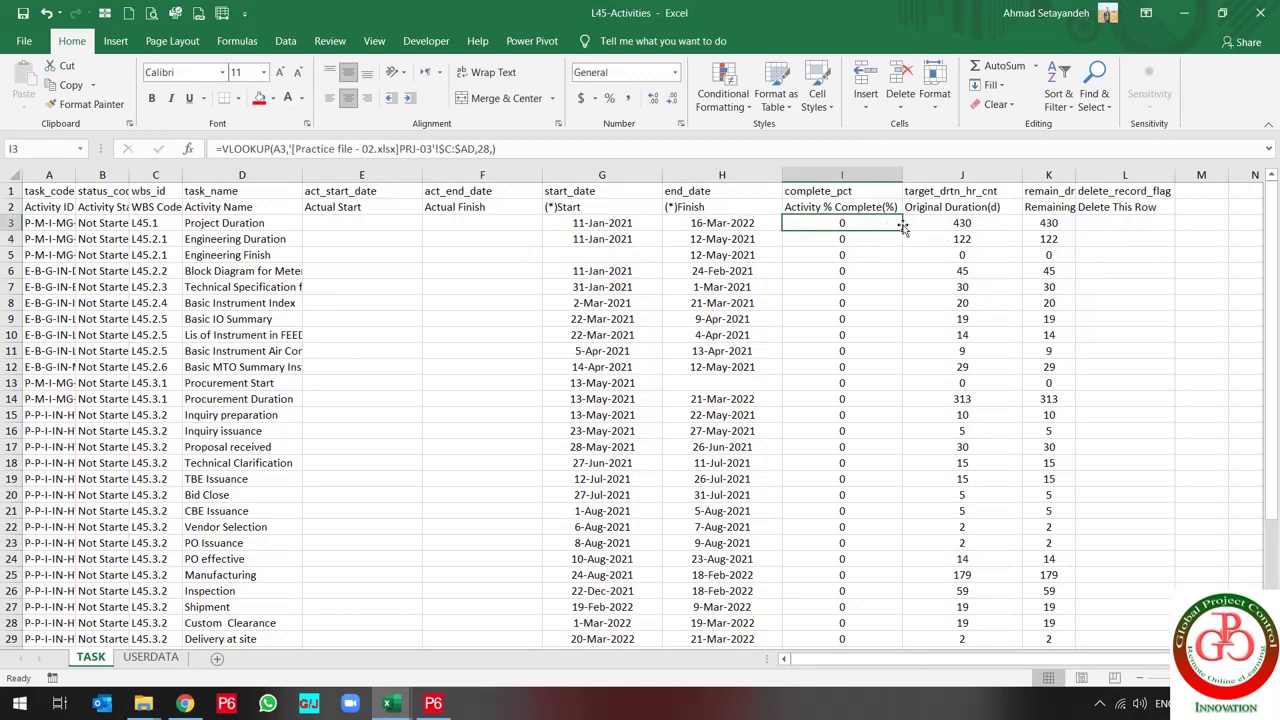
double_click(903, 231)
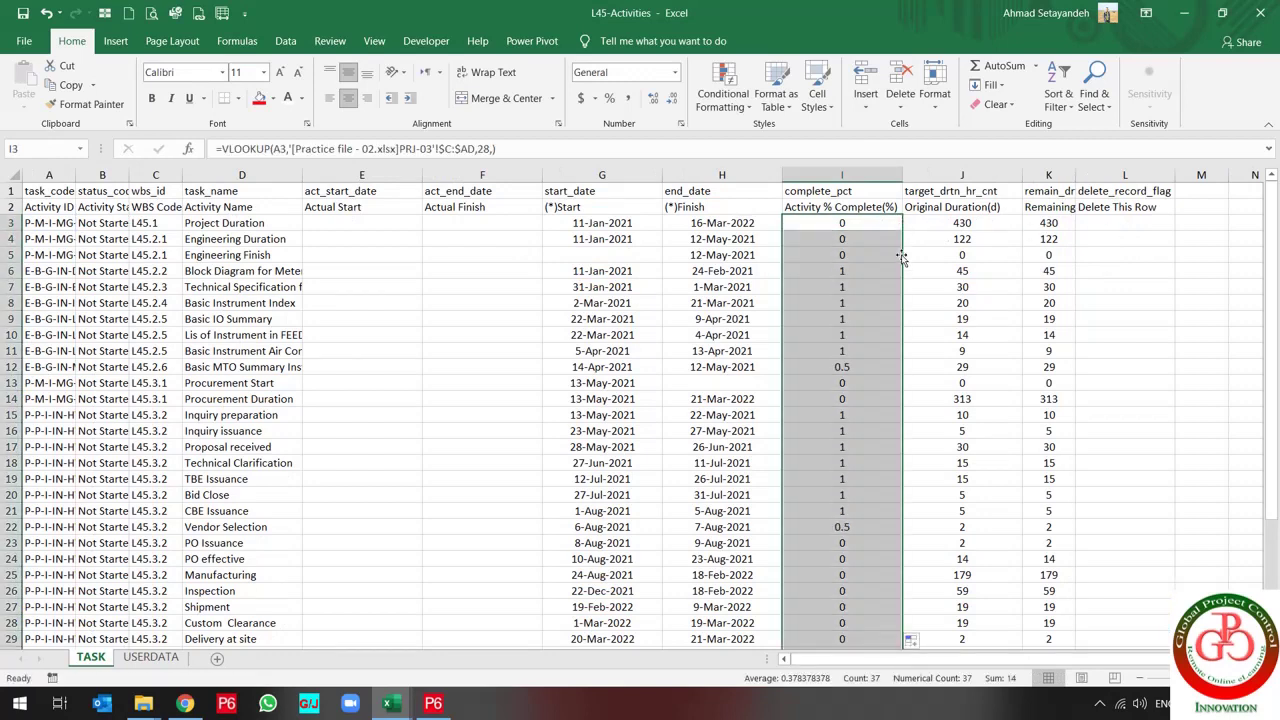
scroll(900, 322, down, 6)
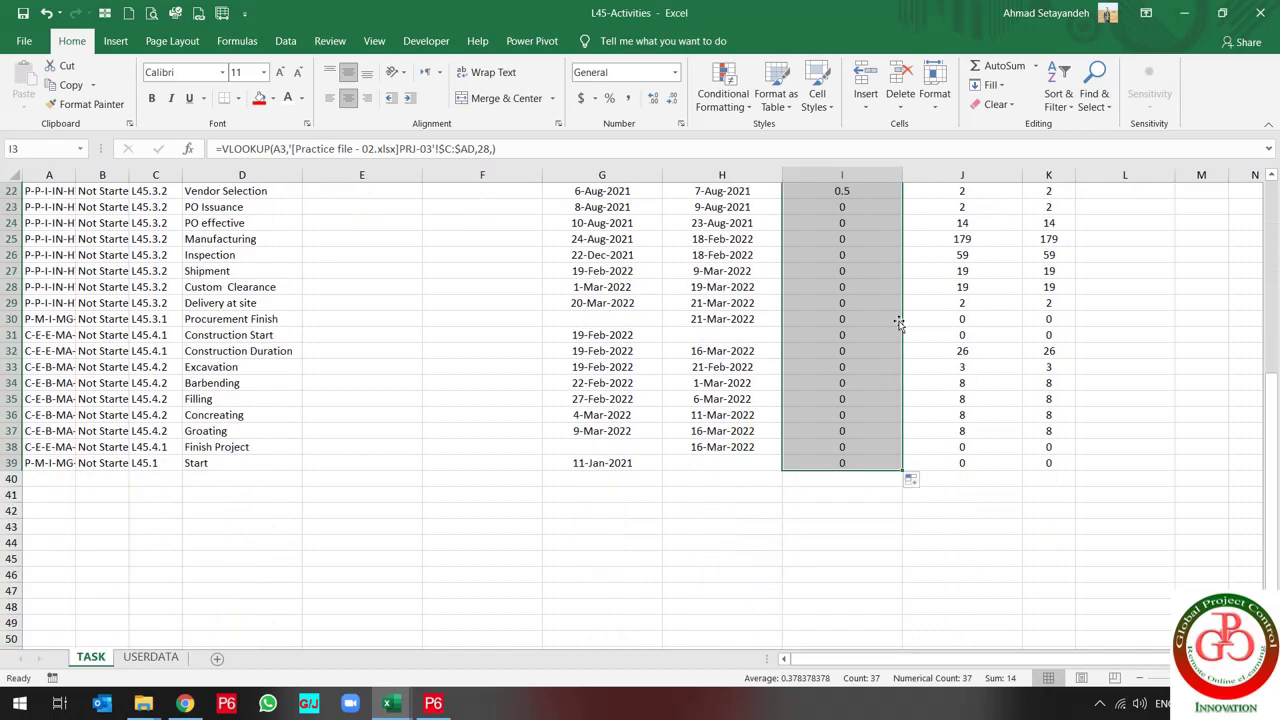
scroll(900, 320, up, 6)
Multiply the lookup formula in I3 by 100 and fill it down the whole Activity % Complete column
click(866, 226)
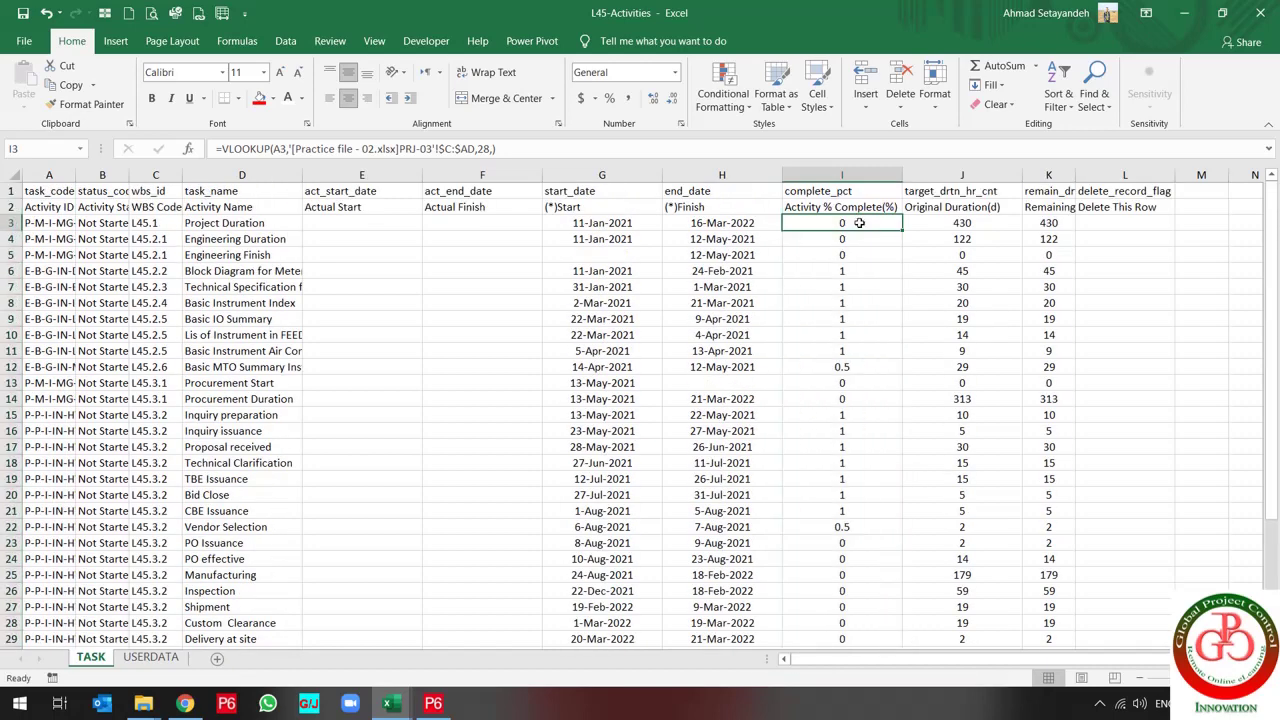
click(491, 149)
text(,)
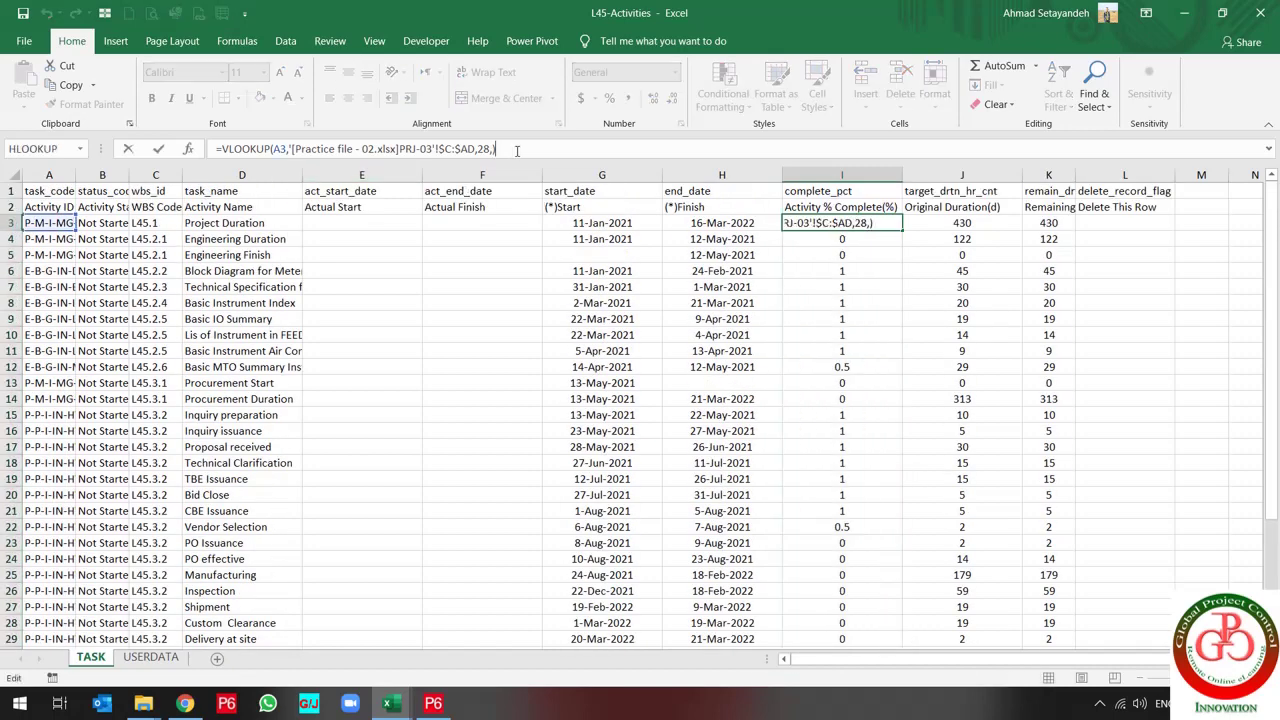
key(Right)
text(*)
key(Return)
click(848, 222)
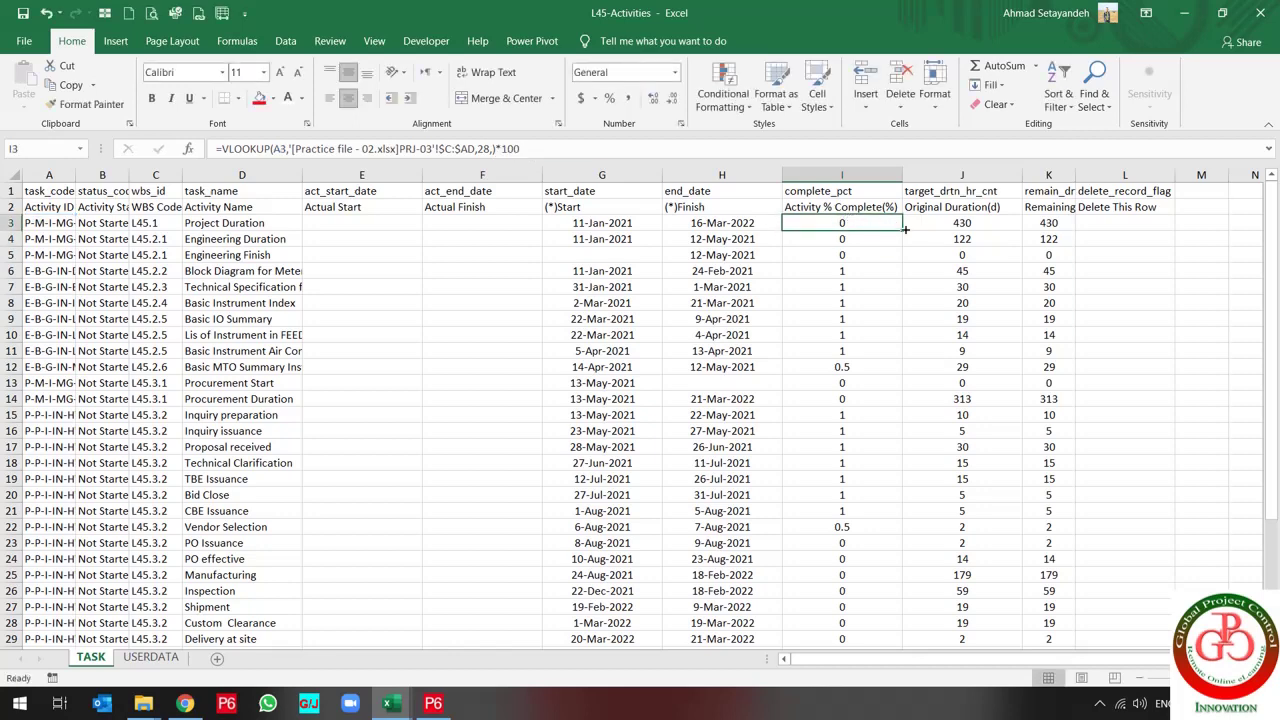
double_click(901, 231)
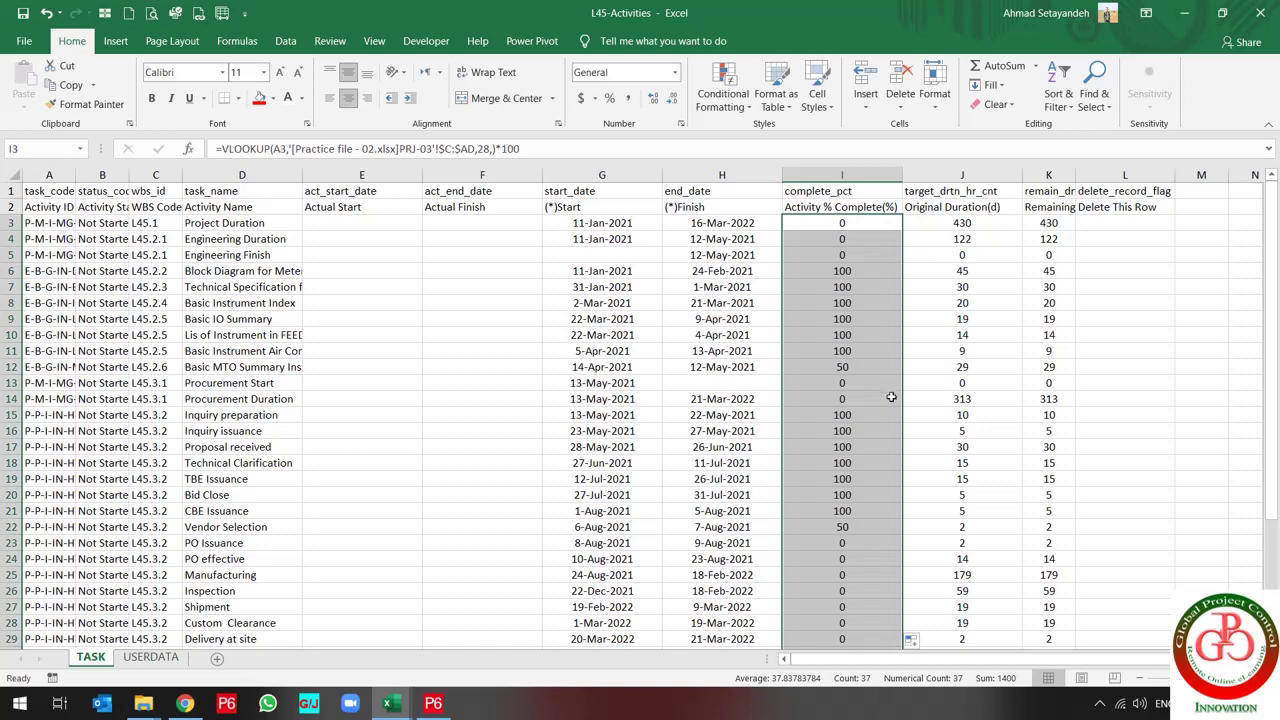
scroll(890, 400, down, 6)
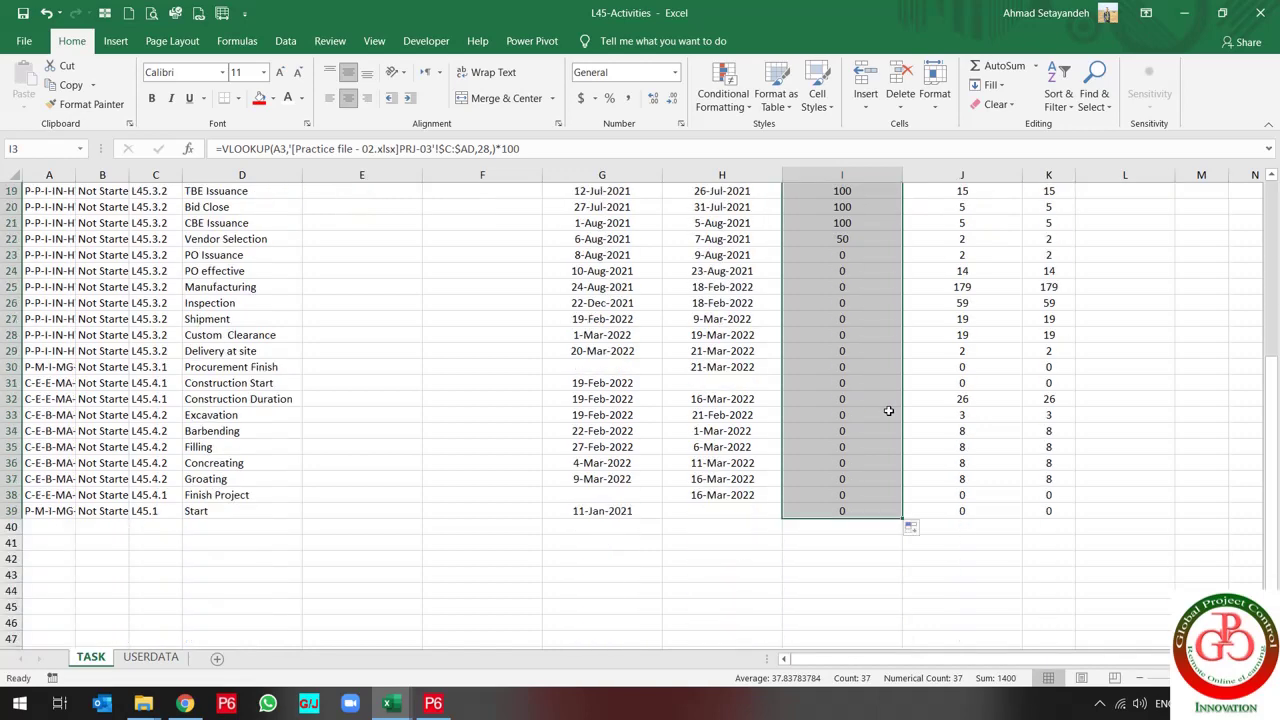
scroll(888, 410, up, 6)
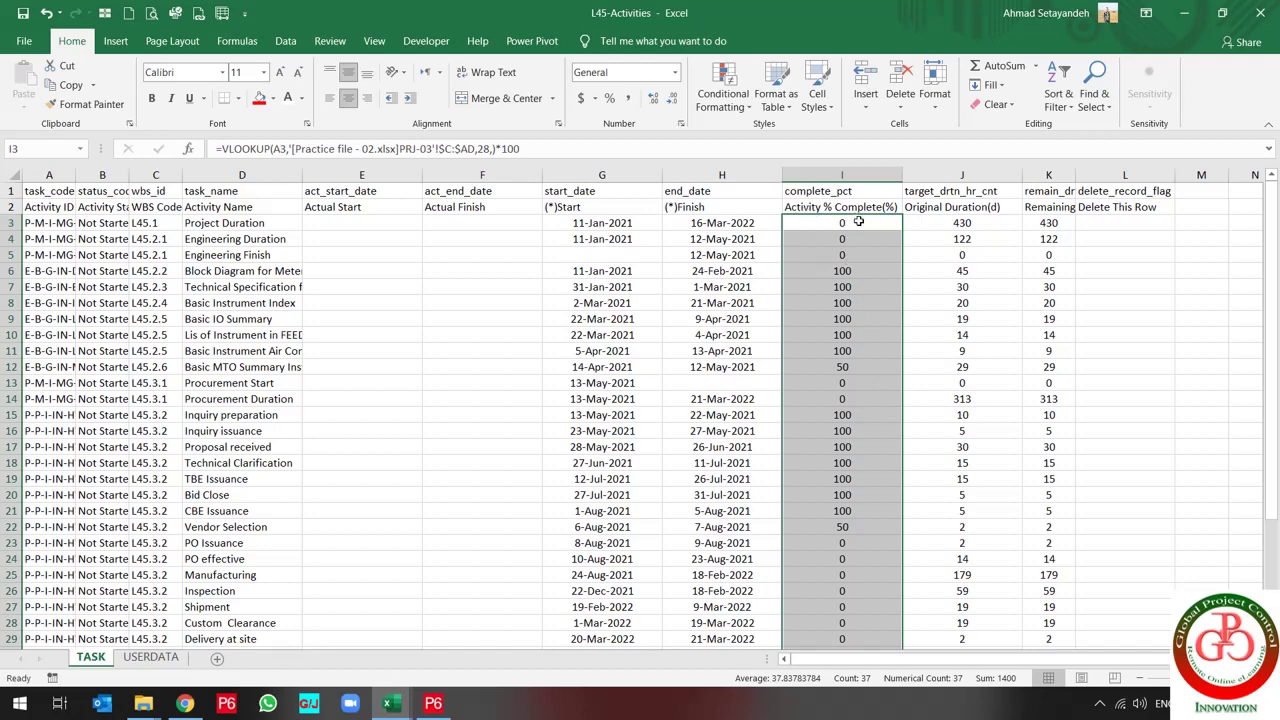
right_click(836, 293)
key(v)
click(330, 221)
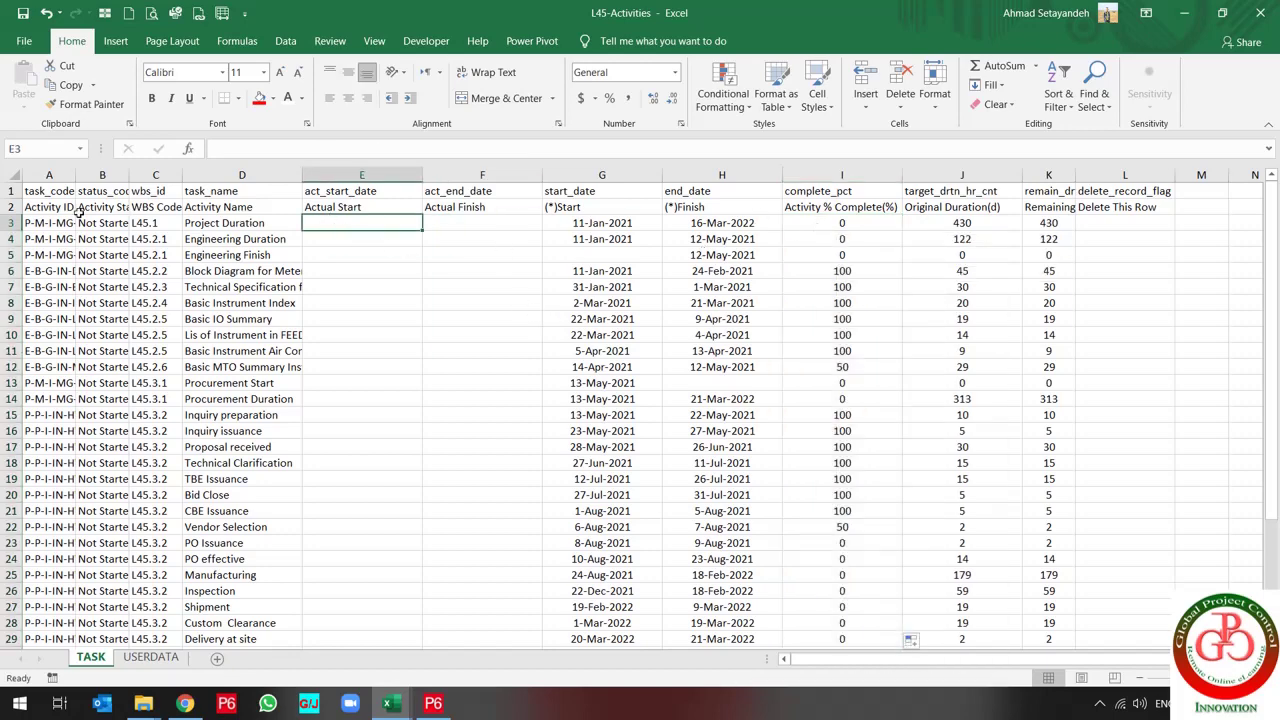
Add filters to the row 2 headers and filter Activity % Complete to exclude 0, keeping 50 and 100
click(10, 207)
click(284, 41)
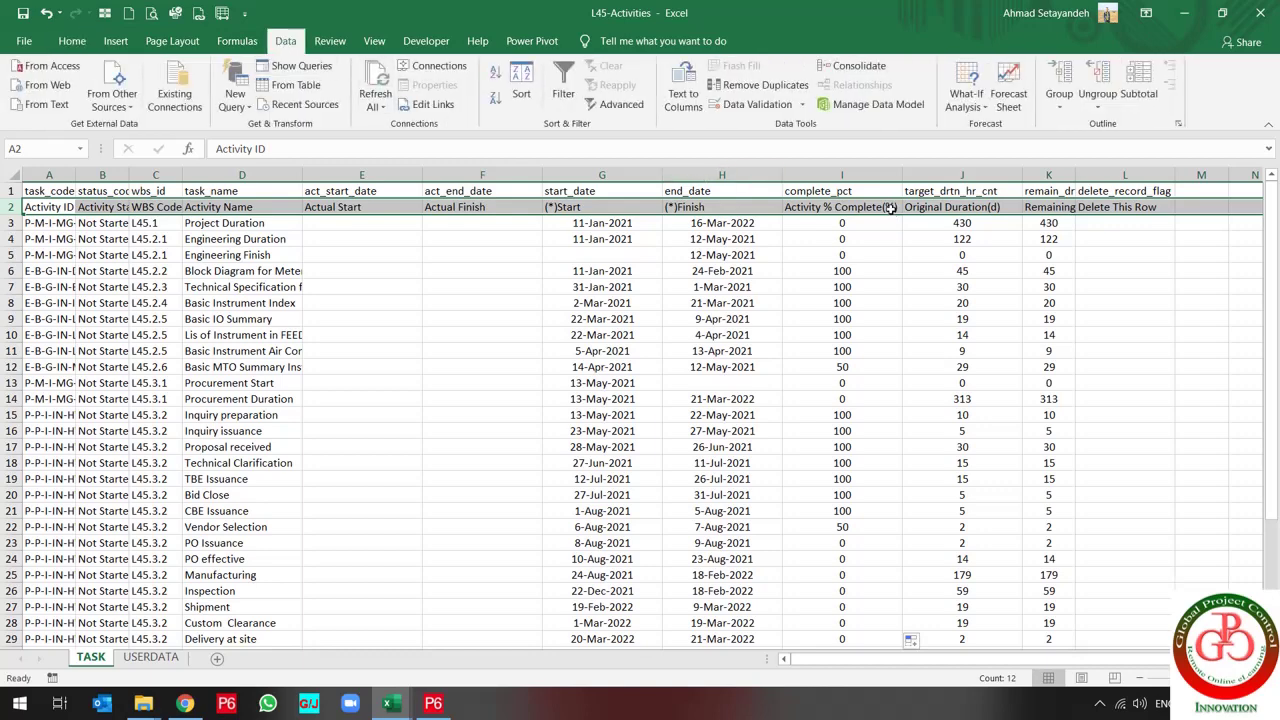
click(563, 93)
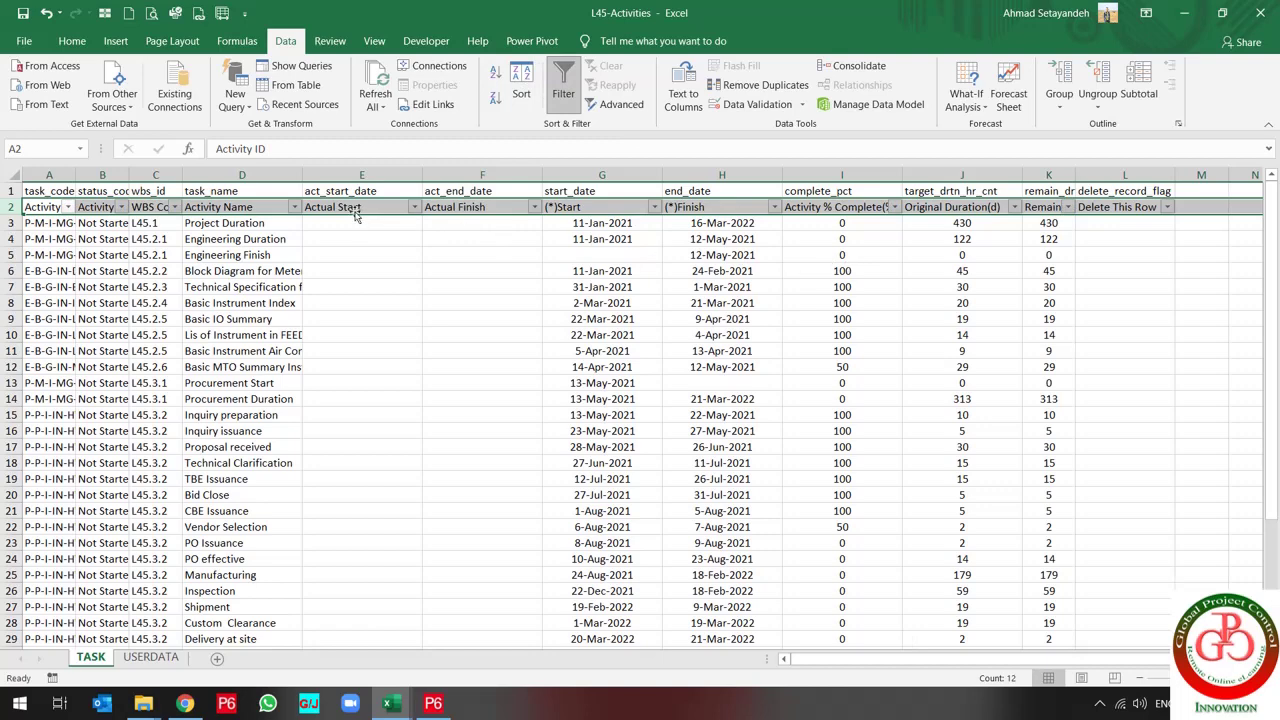
click(894, 207)
click(934, 405)
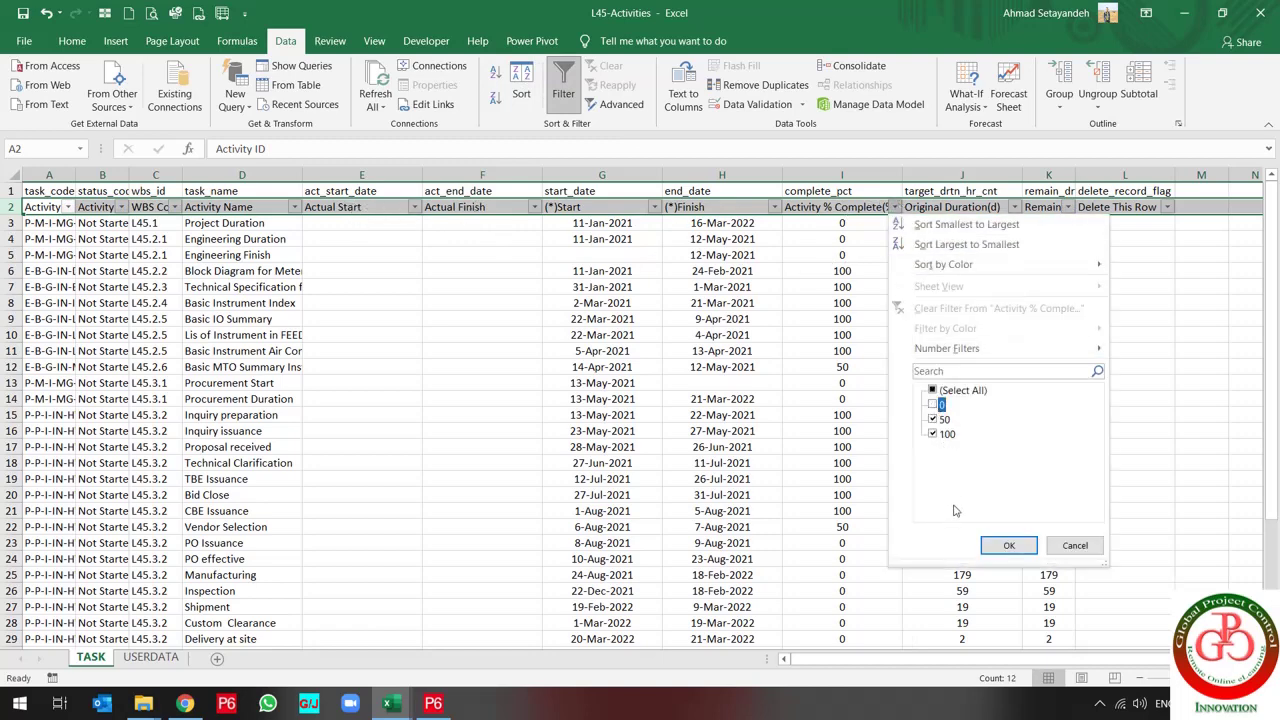
click(1009, 546)
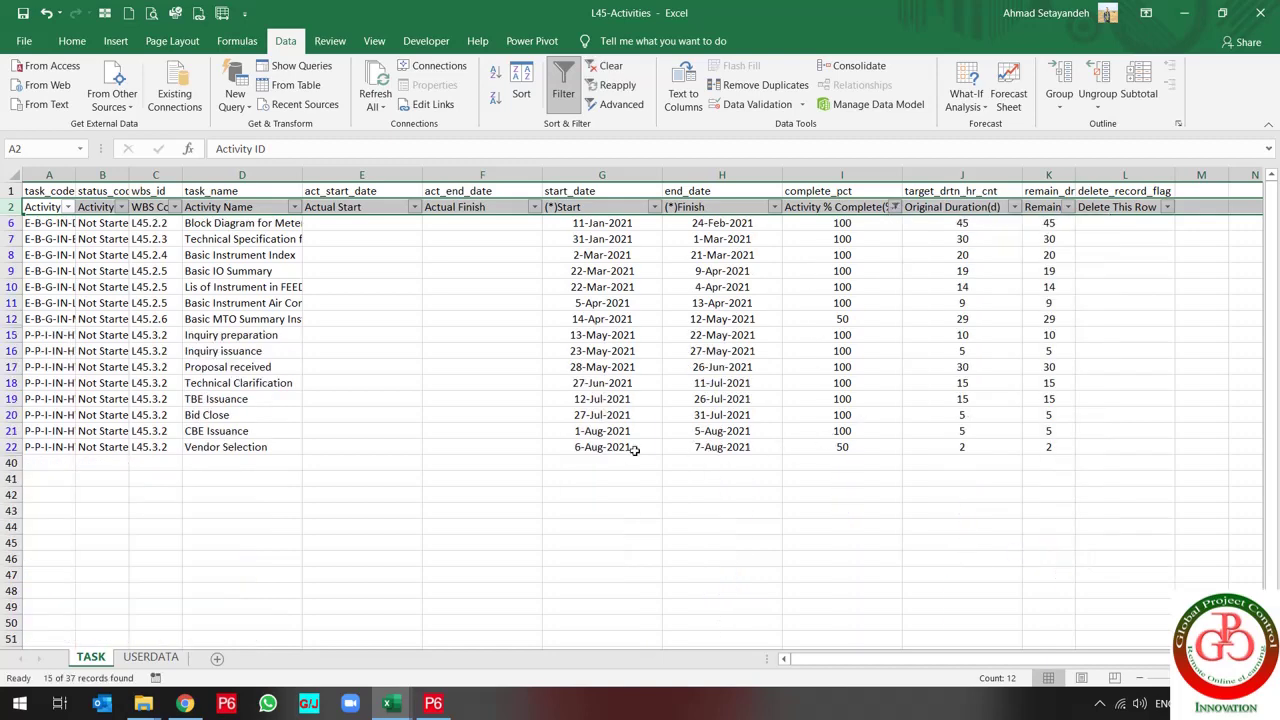
Enter =VLOOKUP(A6,'[Practice file - 02.xlsx]PRJ-03'!$C:$AG,31,) in E6 to look up the activity's actual start from the practice workbook
click(368, 223)
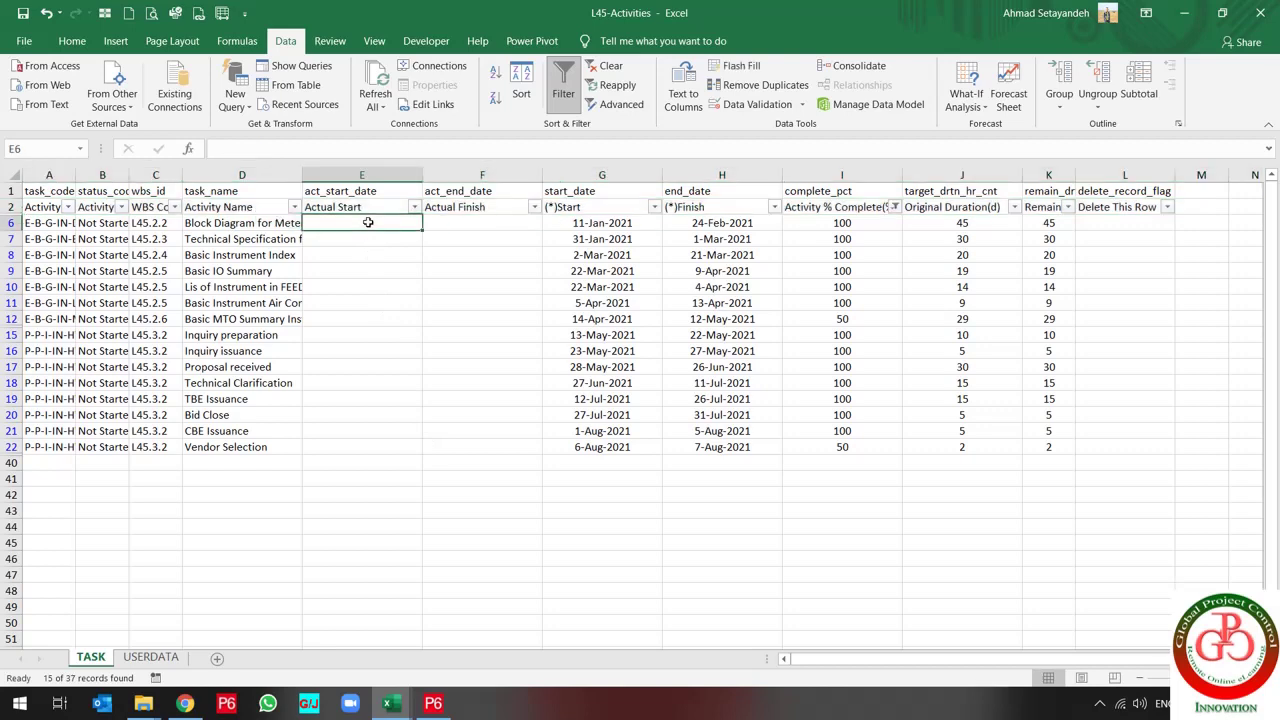
text(=vlo)
double_click(352, 240)
click(38, 222)
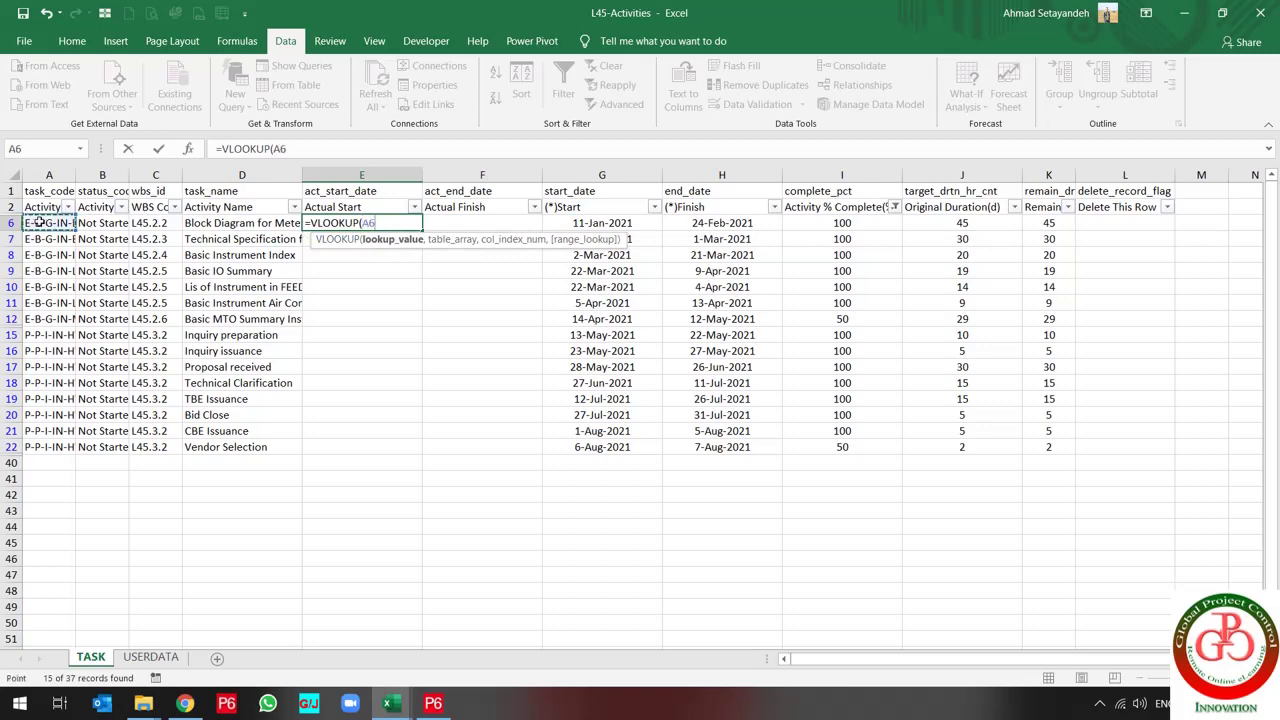
text(,)
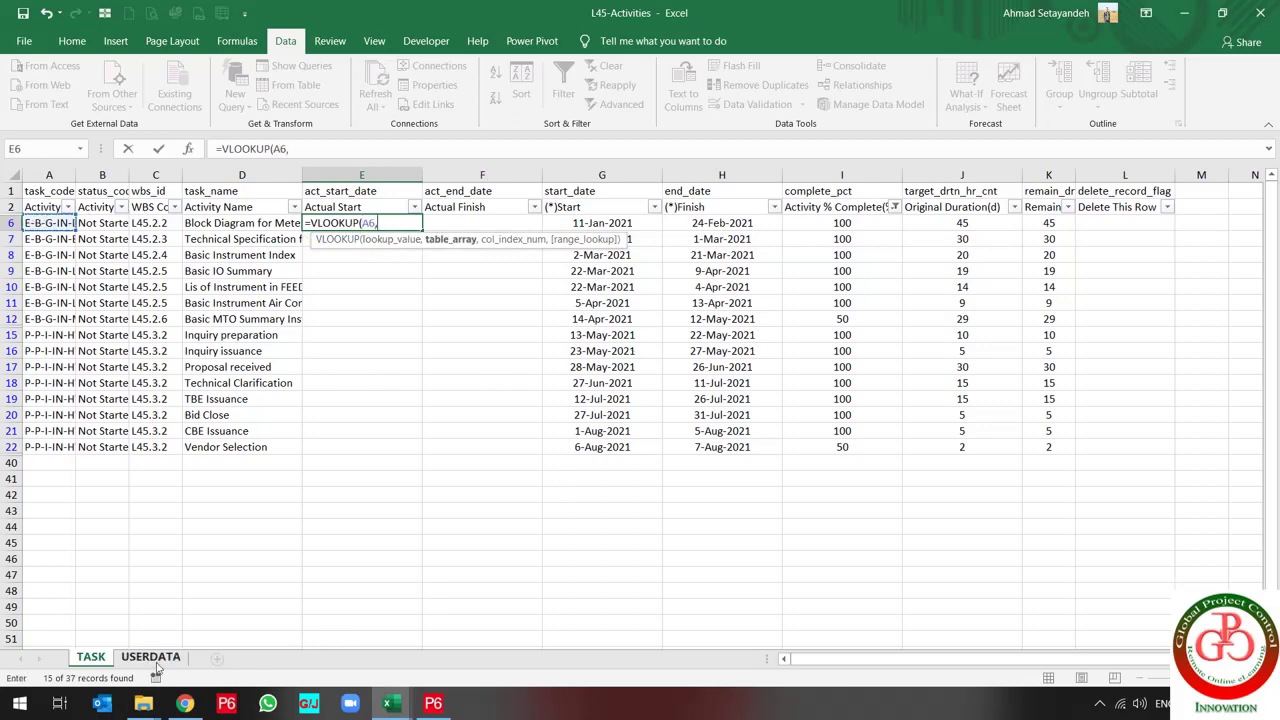
mouse_move(388, 703)
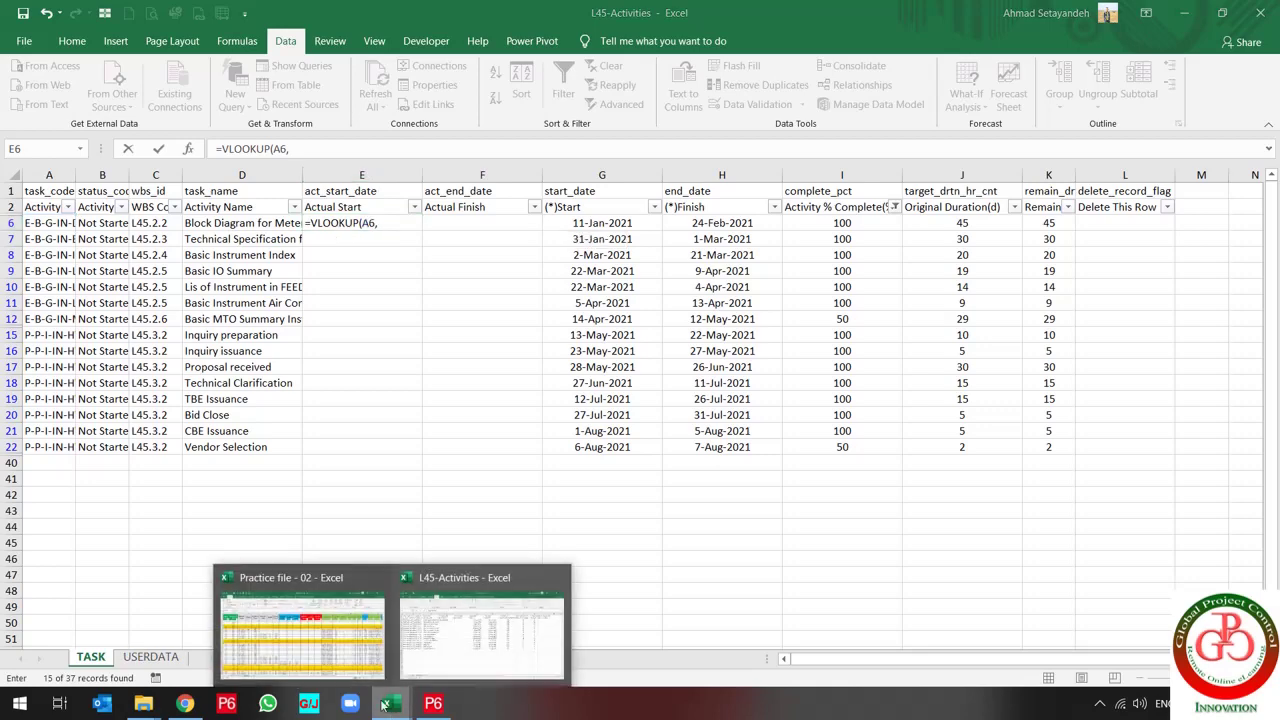
click(300, 625)
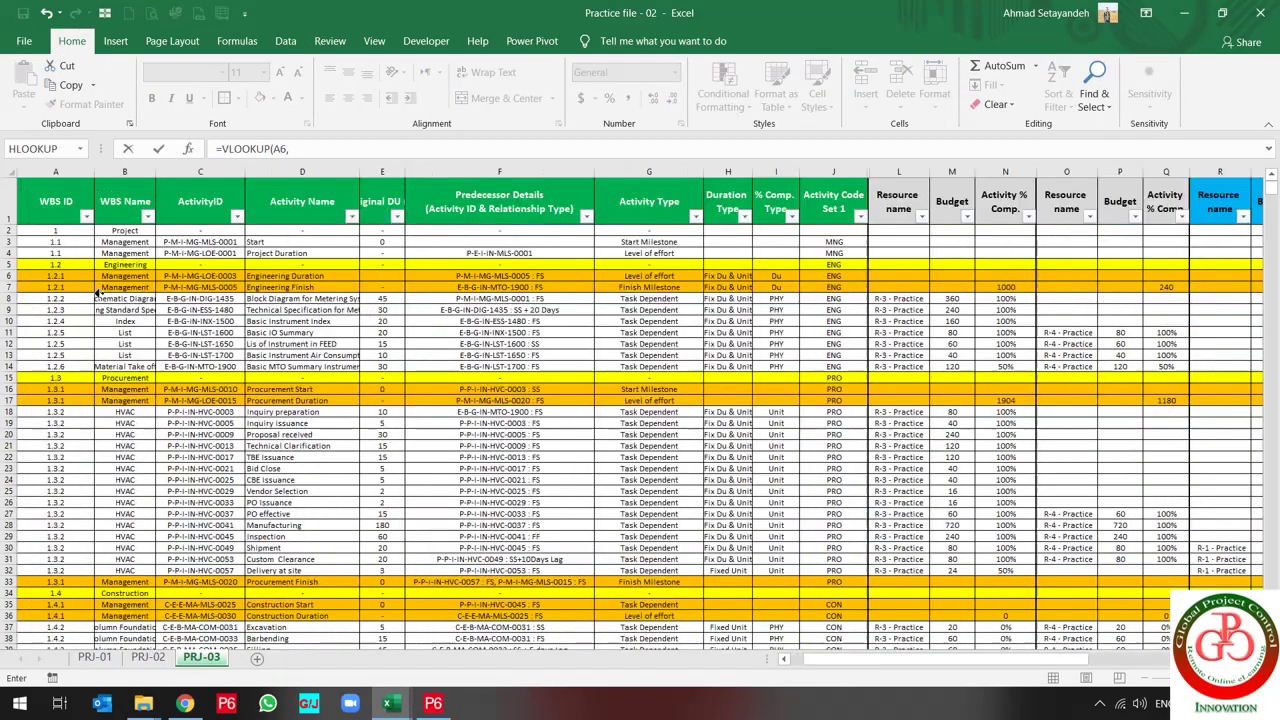
drag(200, 176, 1017, 201)
text(,31,)
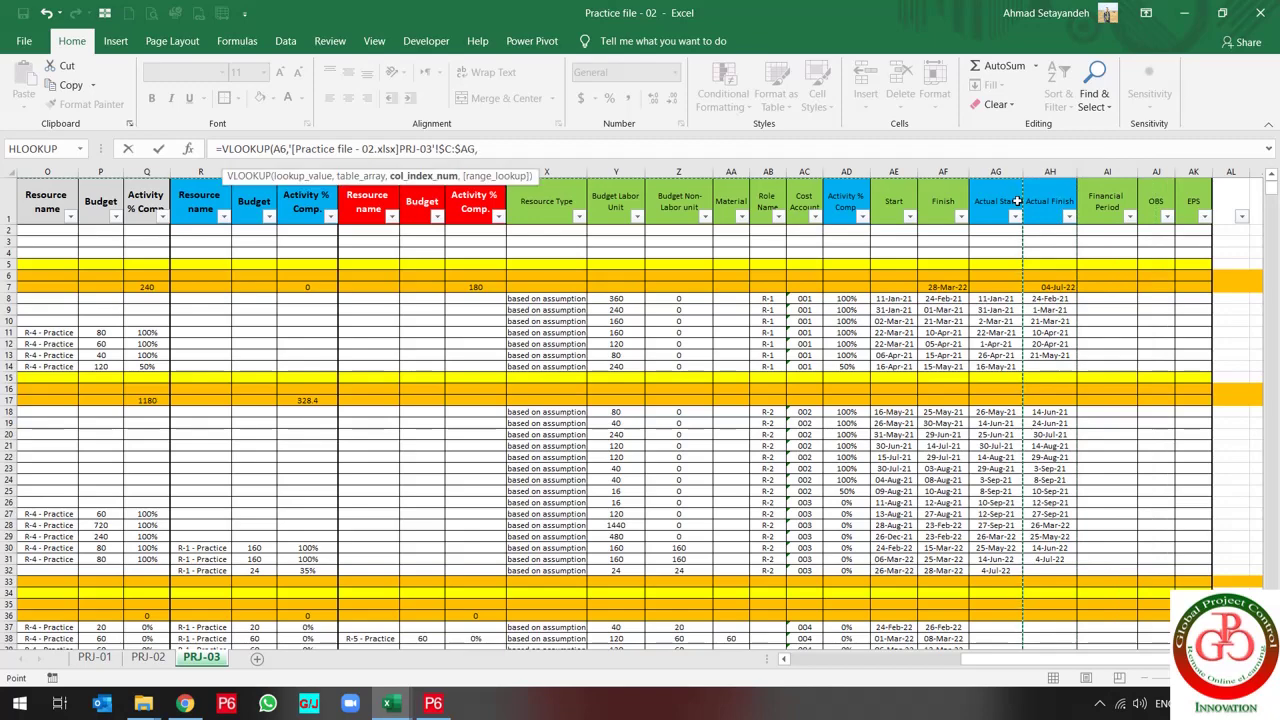
key(Return)
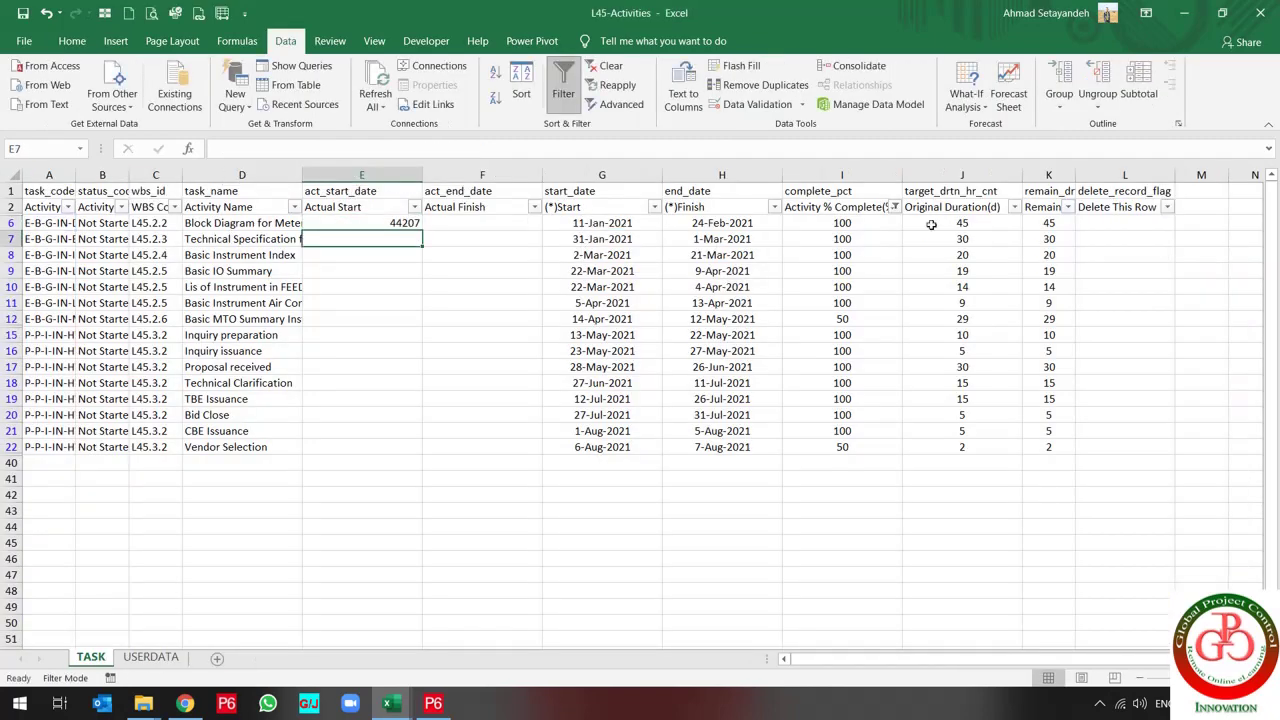
Copy the date formatting of Start cell G6 onto Actual Start cell E6
click(408, 223)
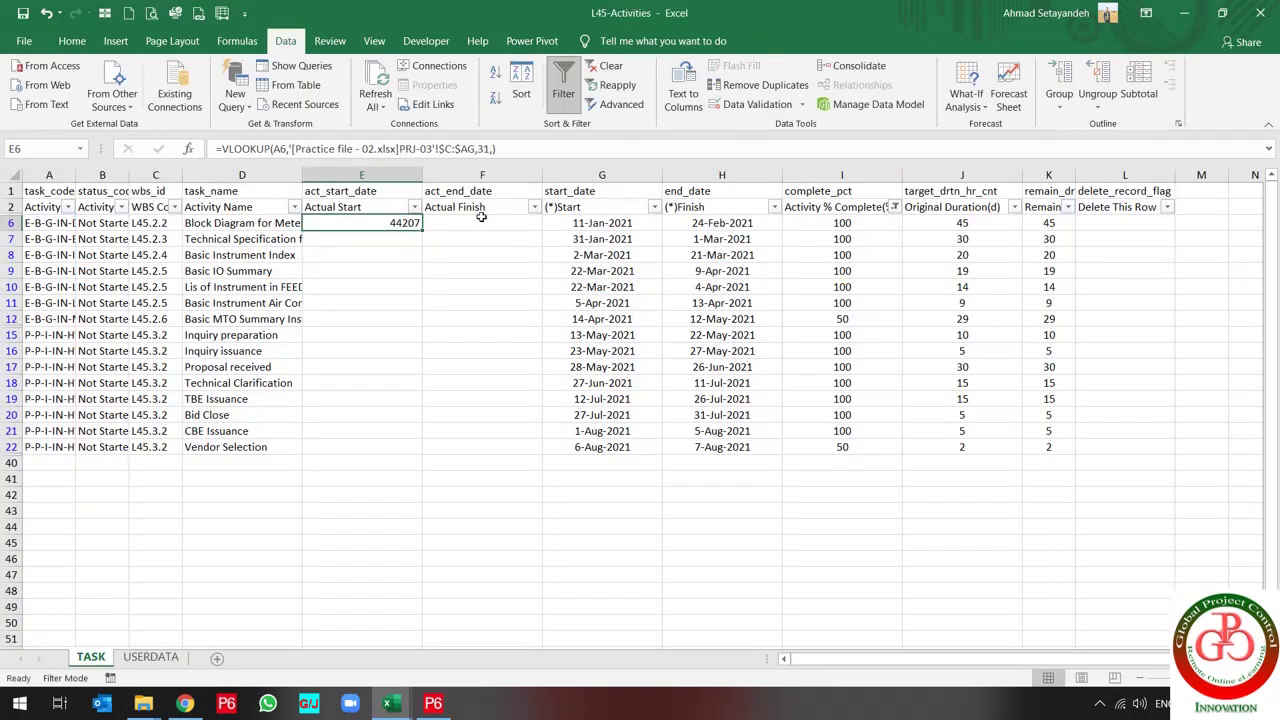
click(601, 222)
click(80, 40)
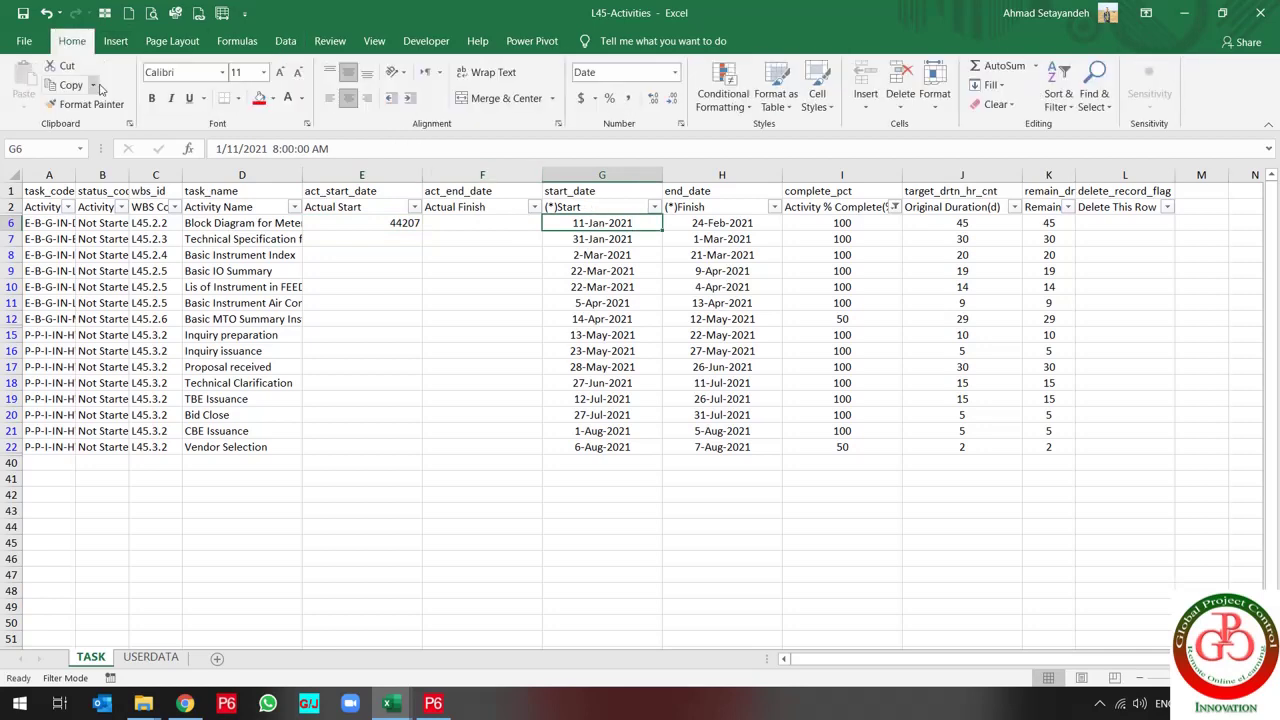
click(85, 104)
click(352, 222)
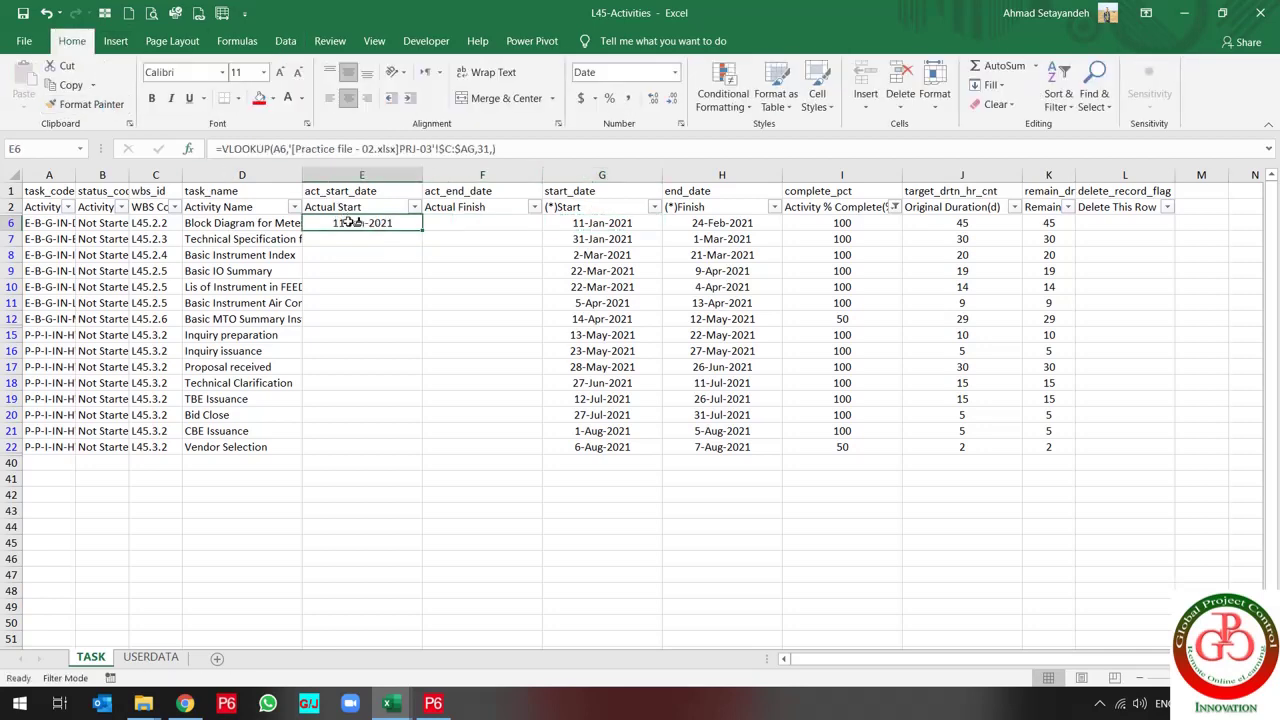
Copy the E6 lookup formula into the remaining filtered Actual Start rows, E7 to E22
key(ctrl+c)
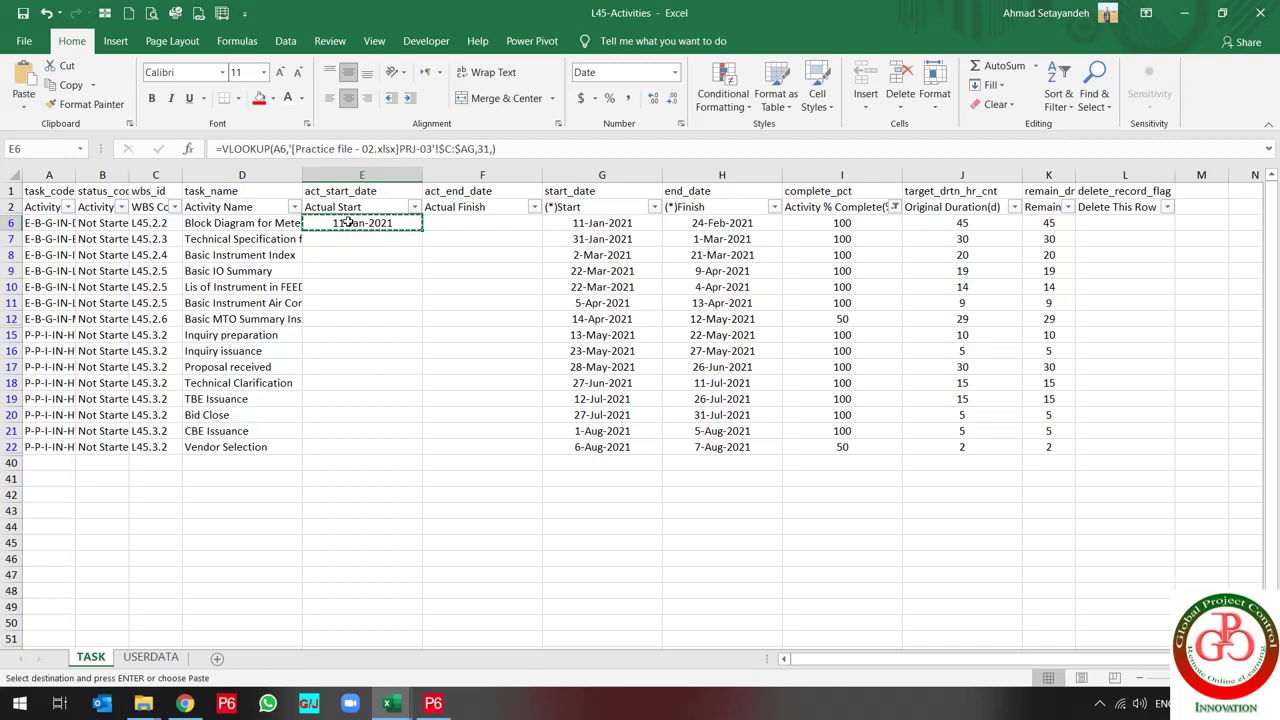
key(Down)
key(shift+Down)
key(shift+Down)
key(shift+Down)
key(shift+Down)
key(shift+Down)
key(shift+Down)
key(shift+Down)
key(shift+Down)
key(shift+Down)
key(shift+Down)
key(shift+Down)
key(shift+Down)
key(shift+Down)
key(shift+Down)
key(shift+Down)
key(shift+Down)
key(shift+Down)
key(shift+Down)
key(shift+Down)
key(shift+Down)
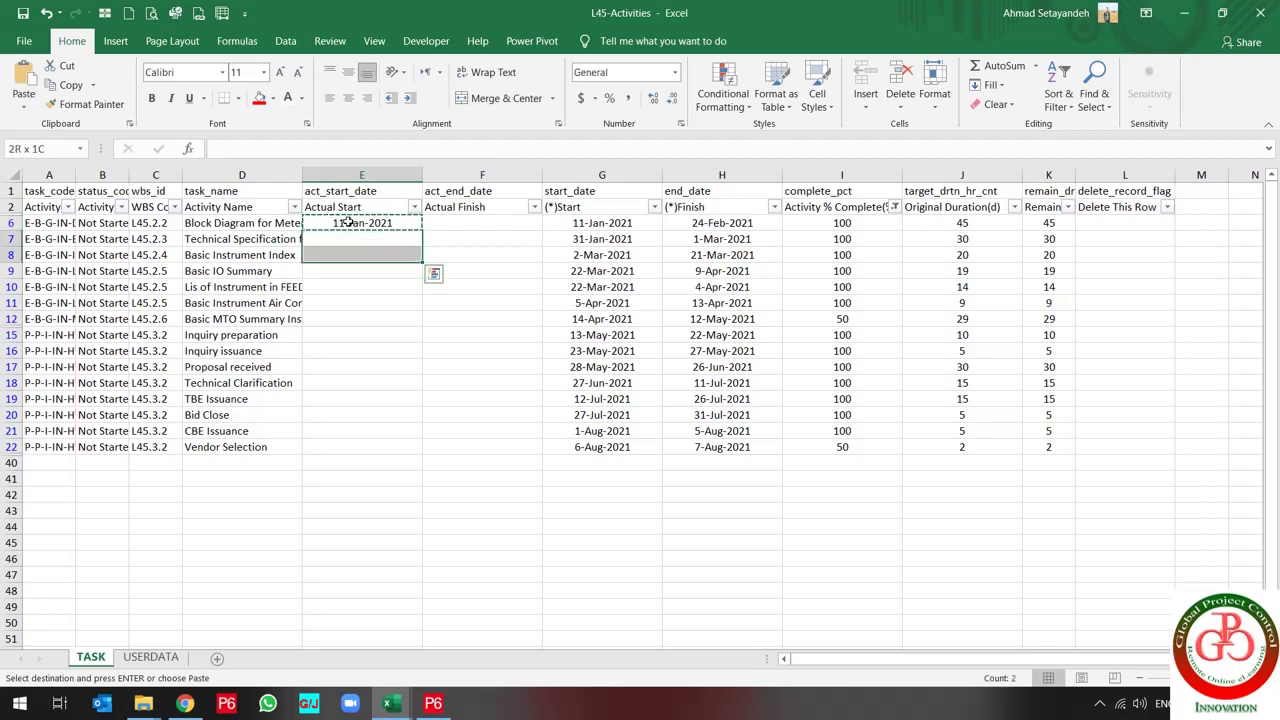
key(shift+Up)
key(shift+Up)
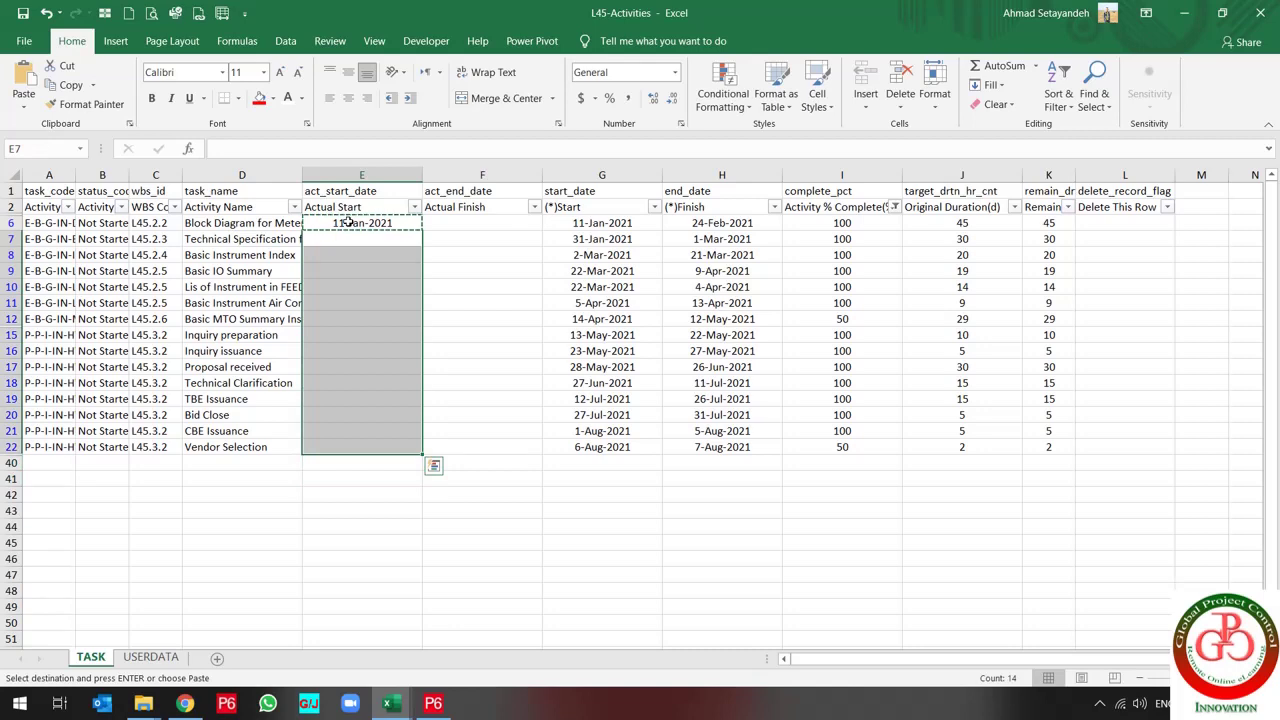
key(ctrl+v)
Enter =VLOOKUP(A6,'[Practice file - 02.xlsx]PRJ-03'!$C:$AH,32,) in F6 to look up the activity's actual finish from the practice workbook
click(482, 222)
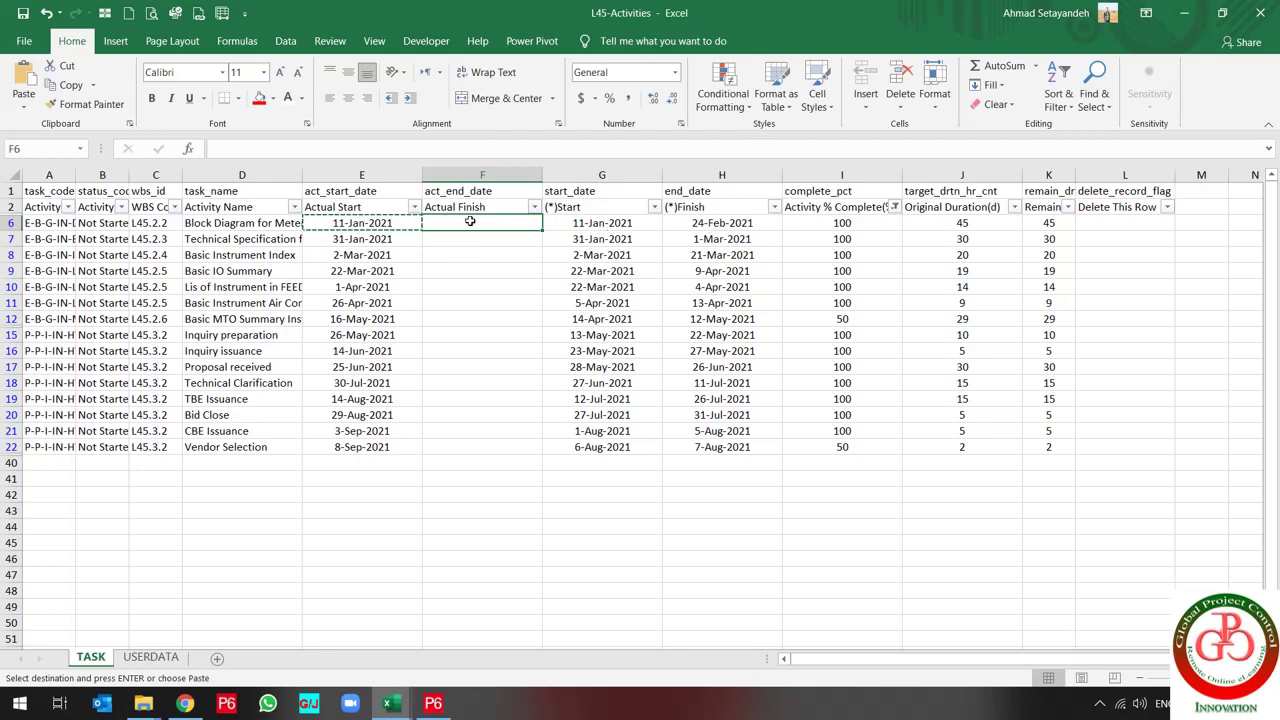
text(=vlo)
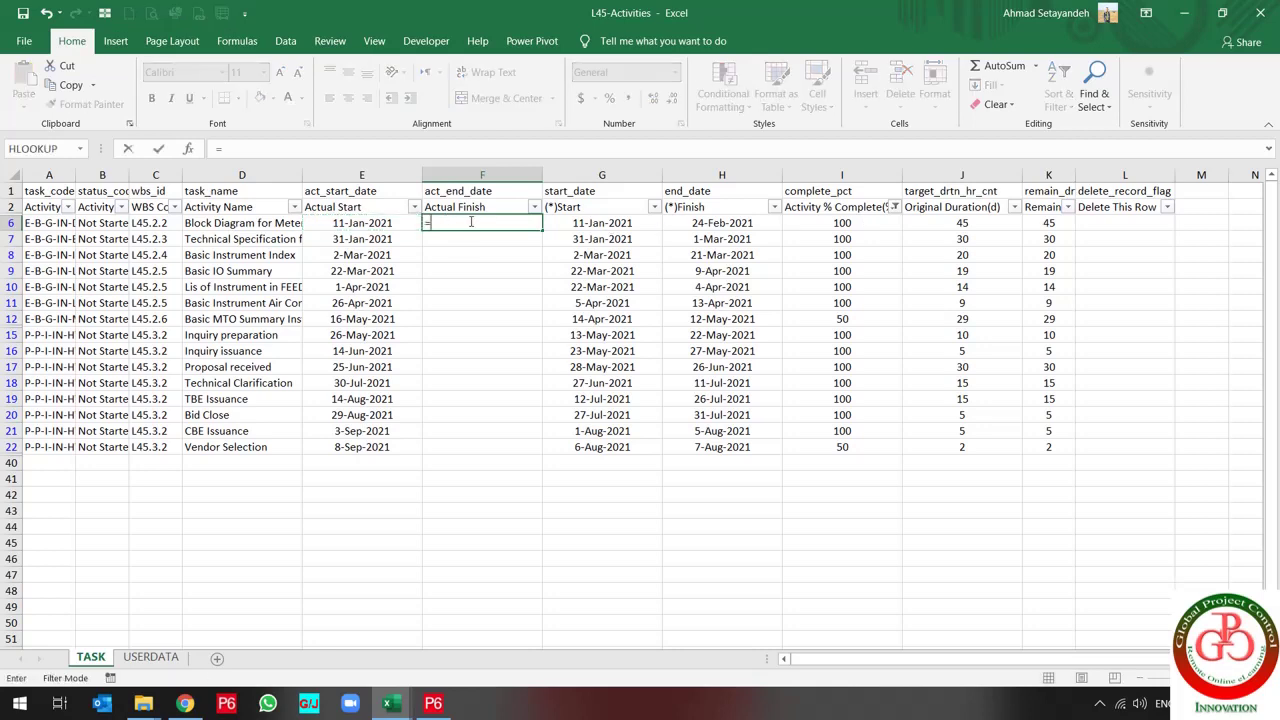
double_click(475, 241)
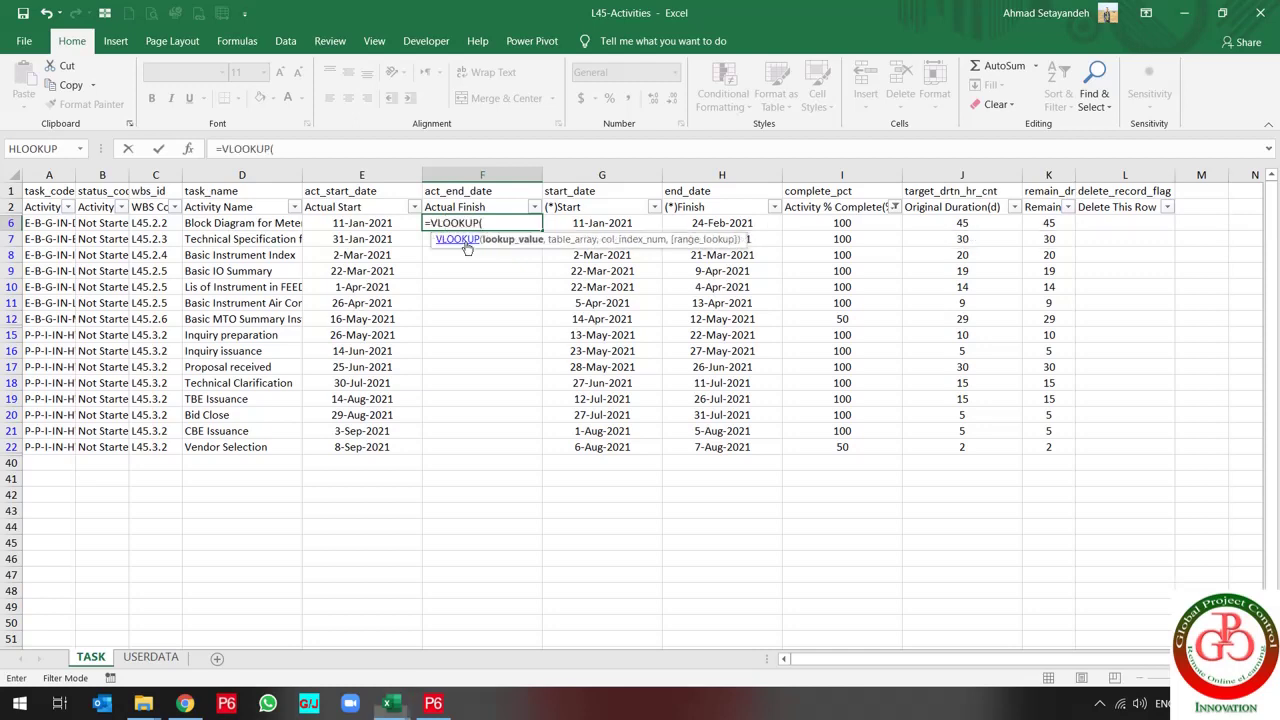
click(36, 224)
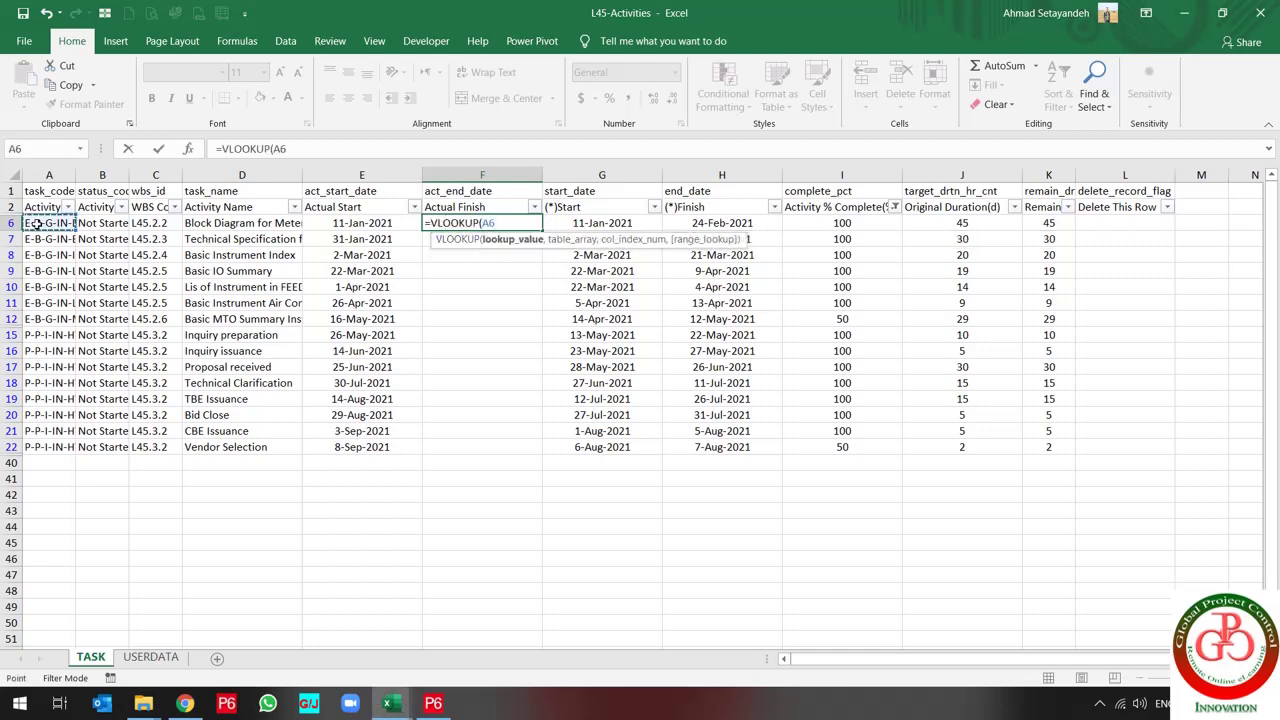
text(,)
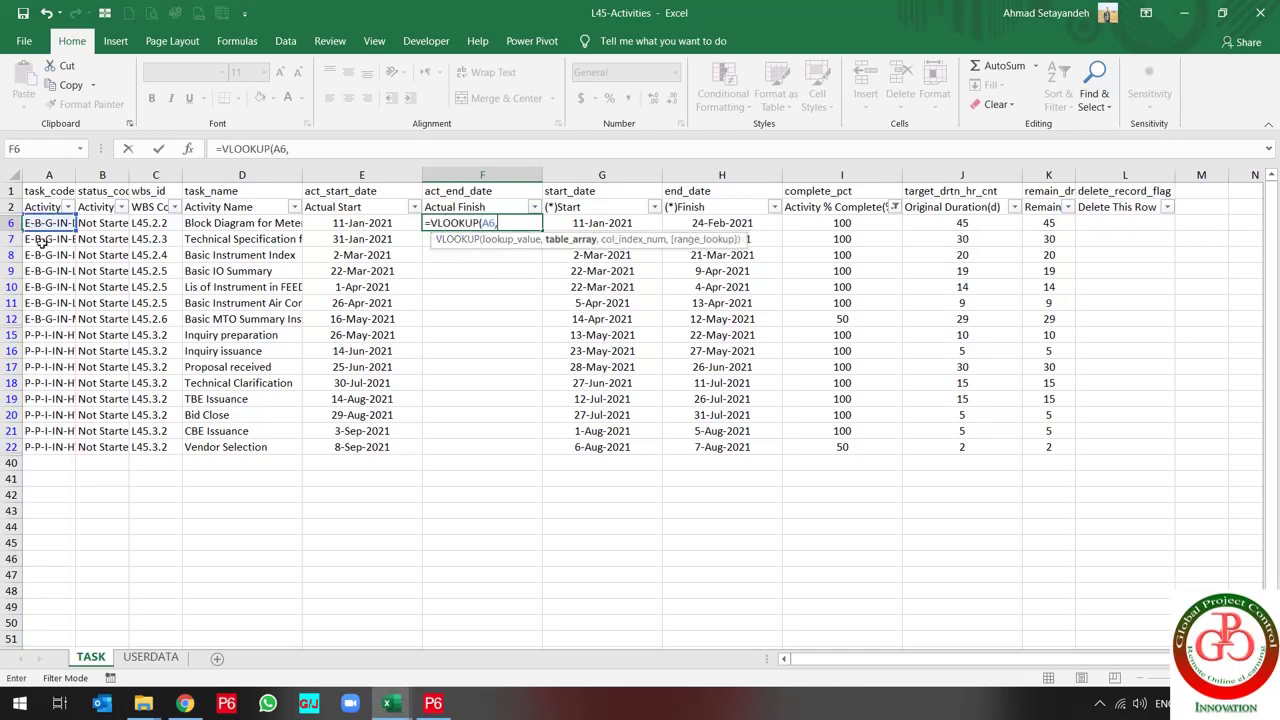
click(390, 704)
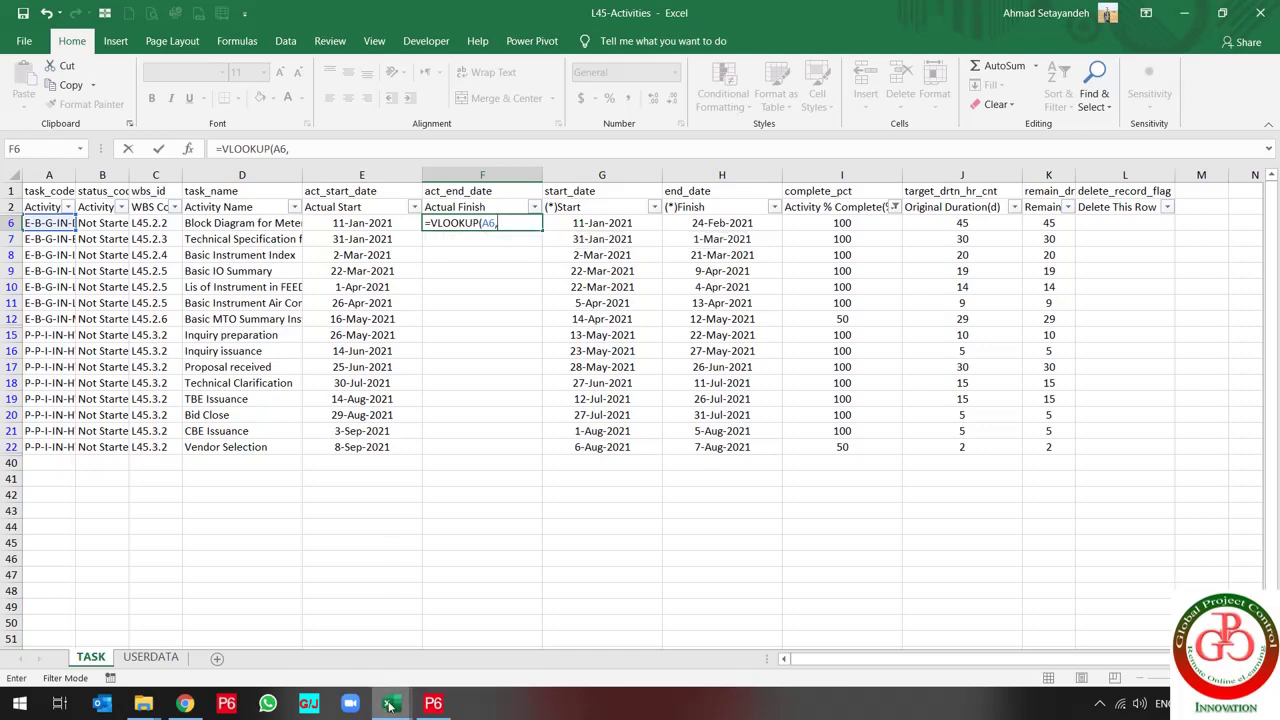
click(322, 641)
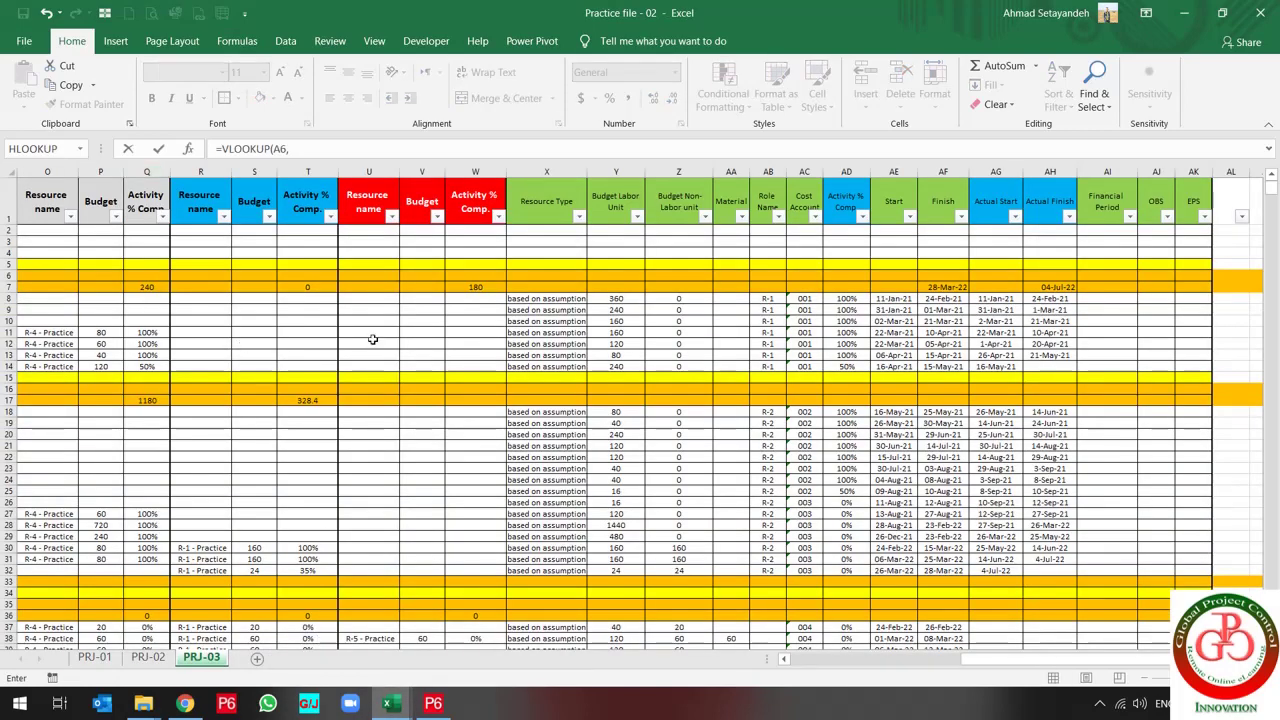
scroll(372, 339, left, 10)
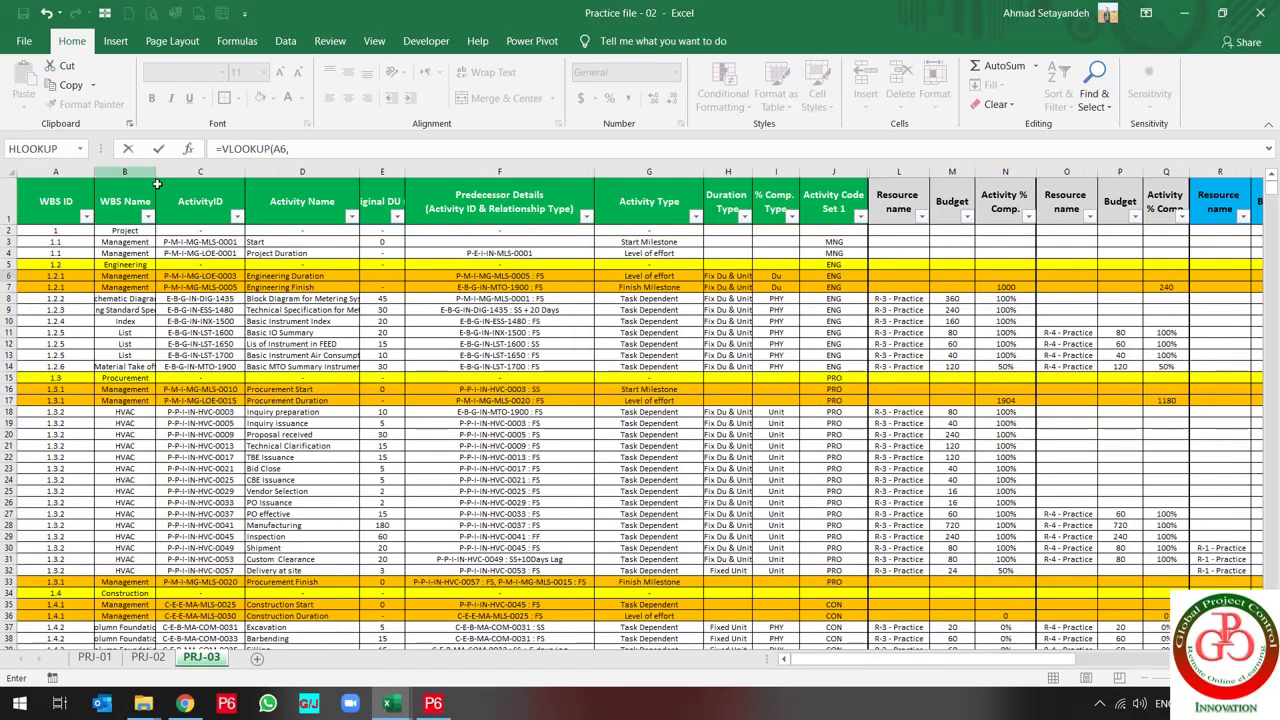
drag(200, 172, 1212, 207)
text(,32,)
text(0)
key(Return)
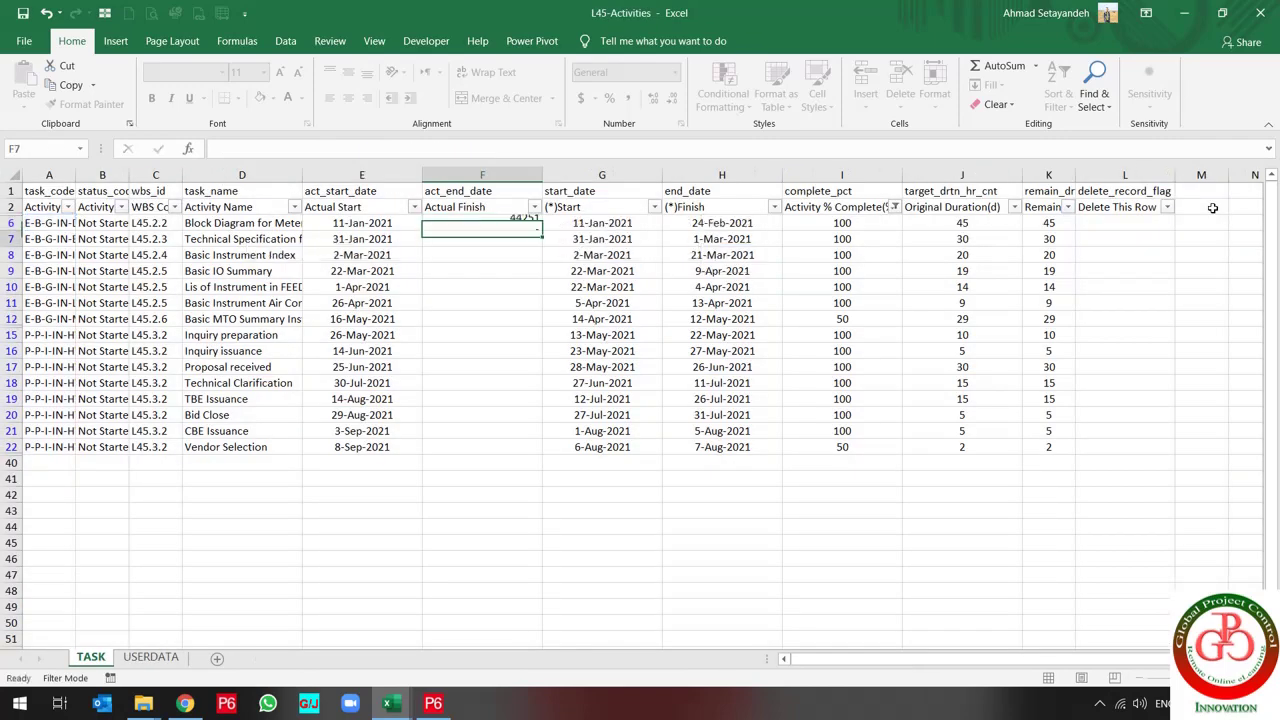
Copy the date formatting of Actual Start cell E6 onto Actual Finish cell F6
click(405, 222)
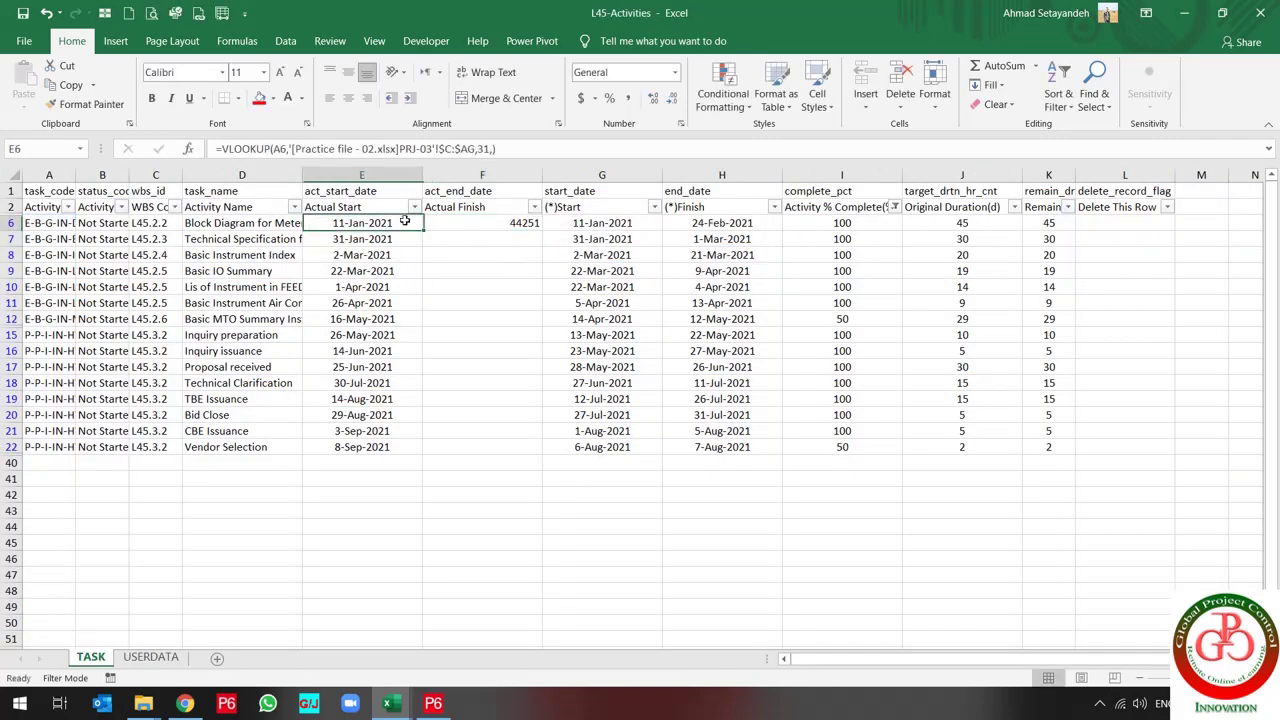
click(85, 104)
click(490, 224)
Copy the F6 lookup formula into the remaining filtered Actual Finish rows, F7 to F22
key(ctrl+c)
key(Down)
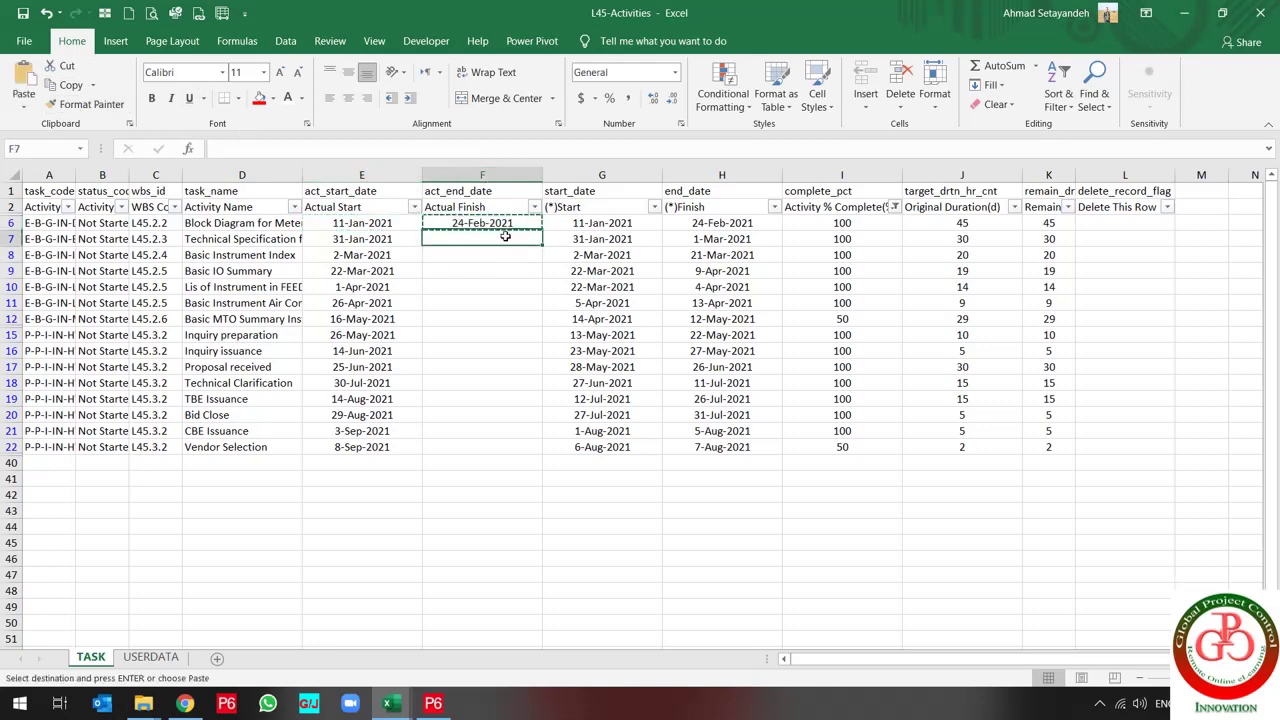
key(shift+Down)
key(shift+Down)
key(shift+Down)
key(shift+Down)
key(shift+Down)
key(shift+Down)
key(shift+Down)
key(shift+Down)
key(shift+Down)
key(shift+Down)
key(shift+Down)
key(shift+Down)
key(shift+Down)
key(shift+Down)
key(shift+Down)
key(ctrl+v)
Clear the Actual Finish dates in F12 and F22 for the two activities that are 50 percent complete
click(840, 318)
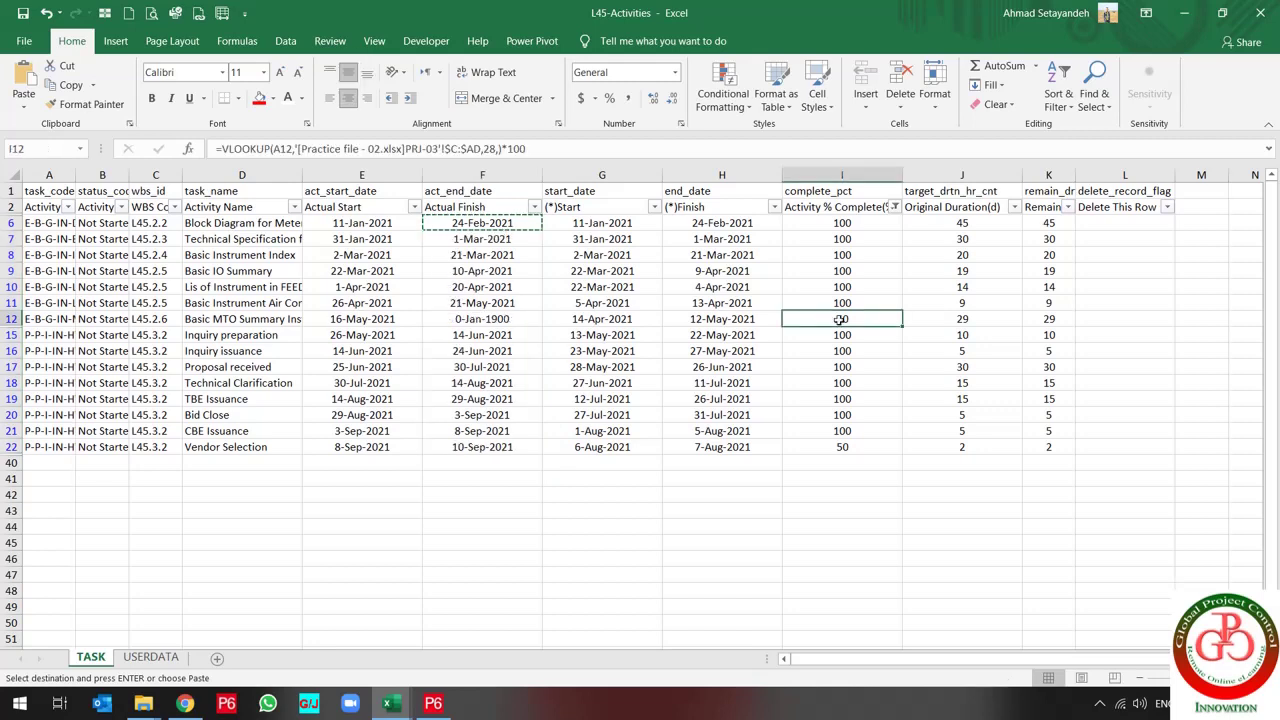
ctrl+click(845, 446)
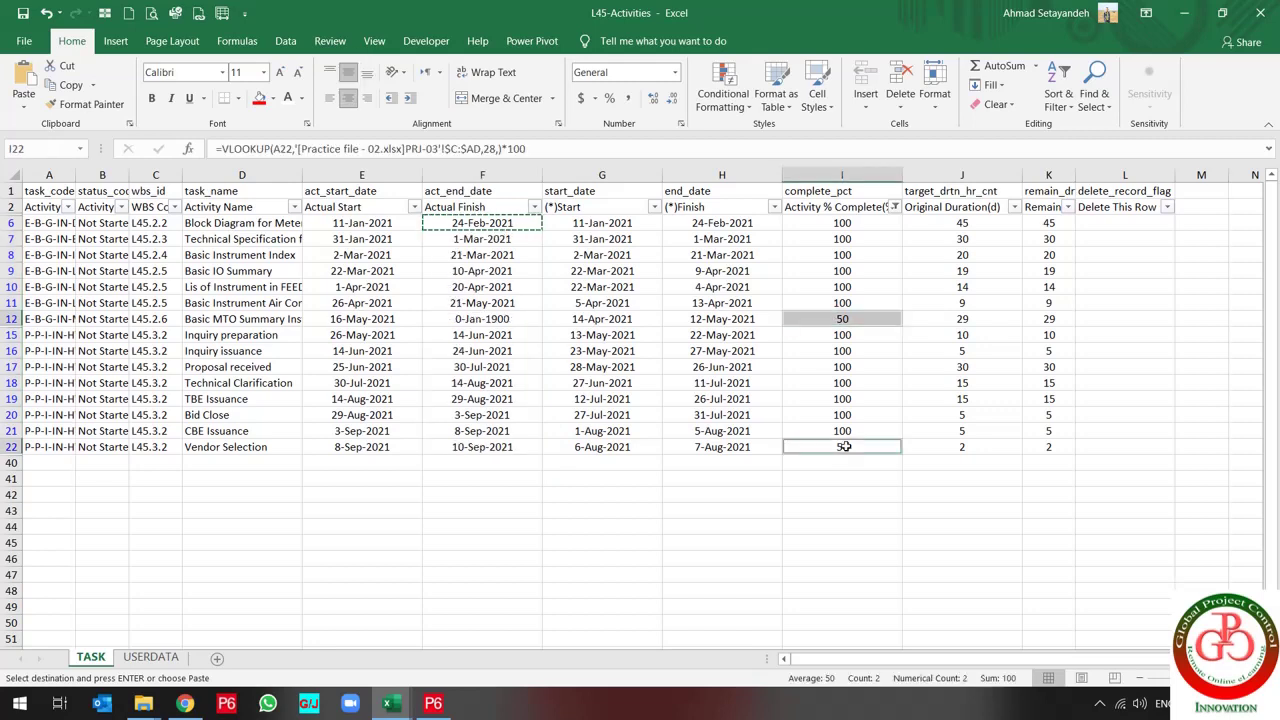
click(512, 318)
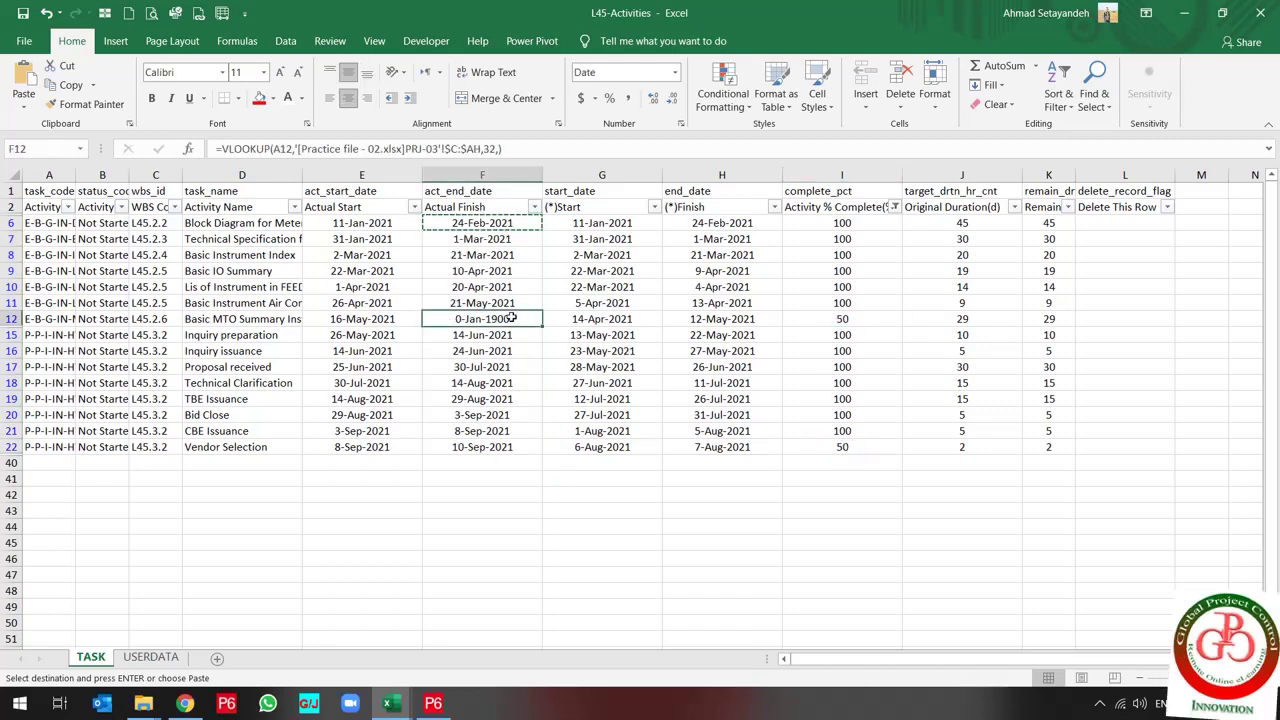
ctrl+click(495, 446)
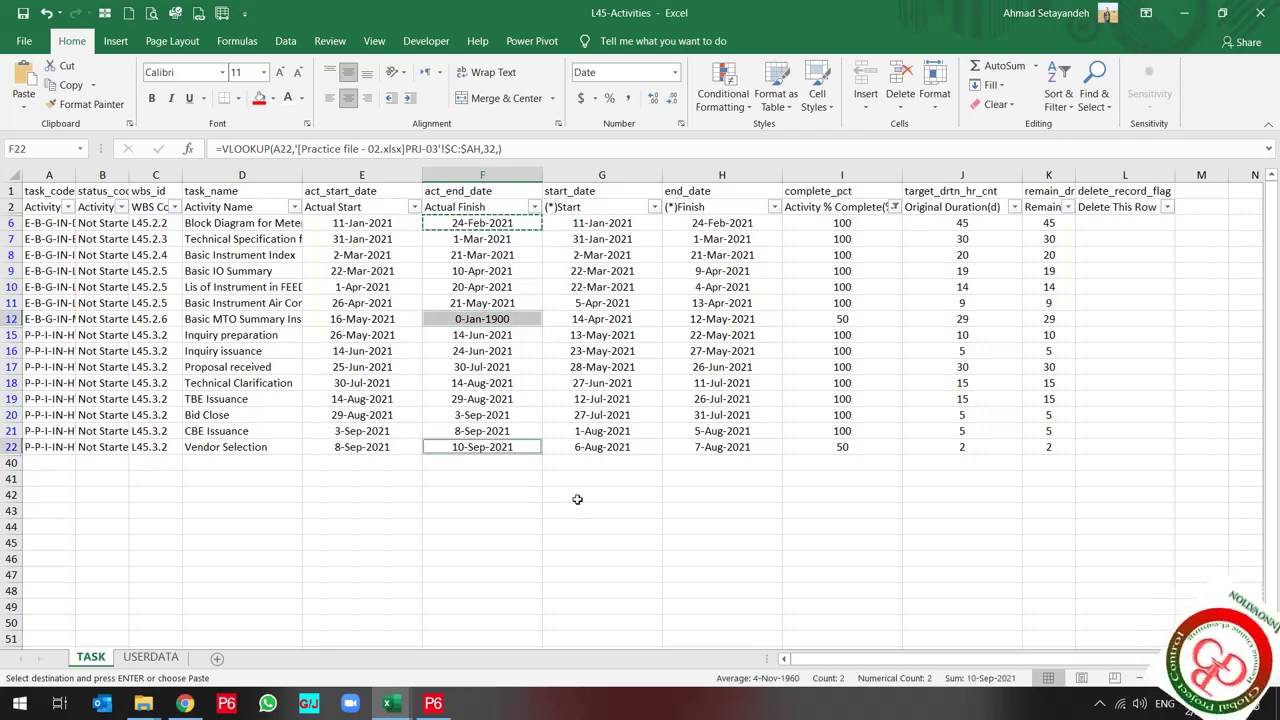
key(Delete)
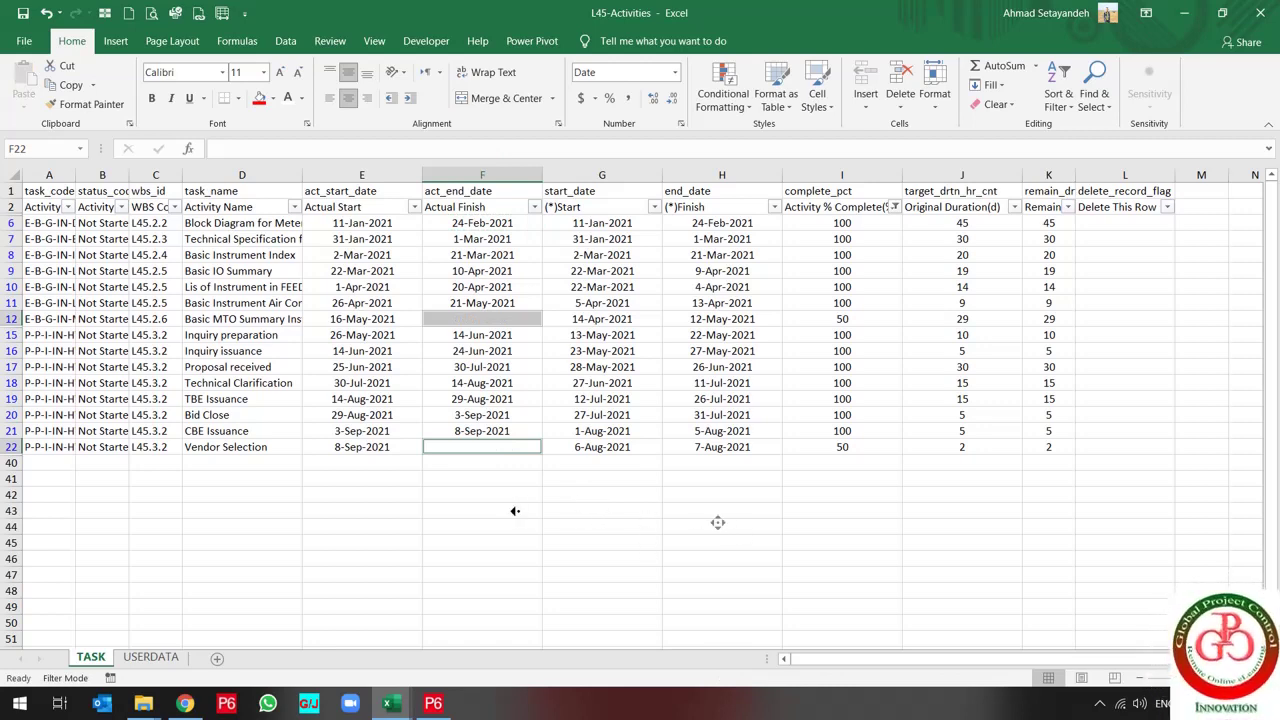
click(650, 356)
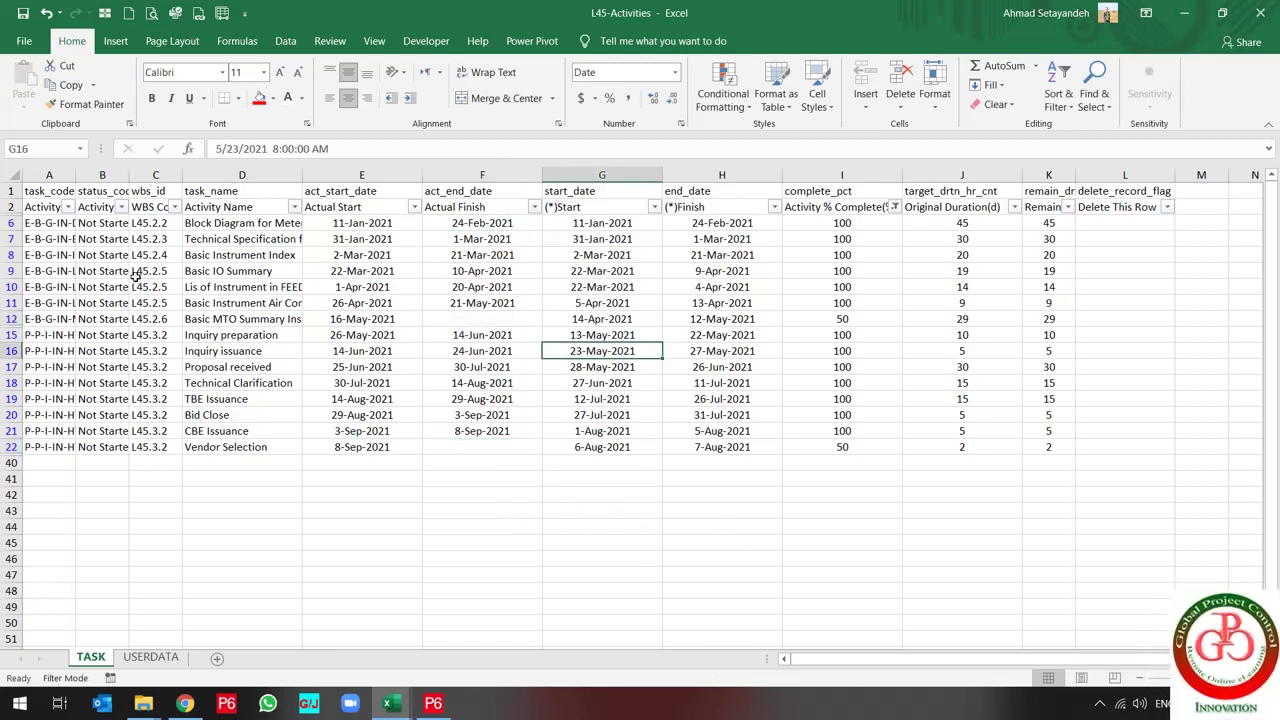
Set the Activity Status in B6, the Block Diagram for Metering System row, to Completed
click(120, 447)
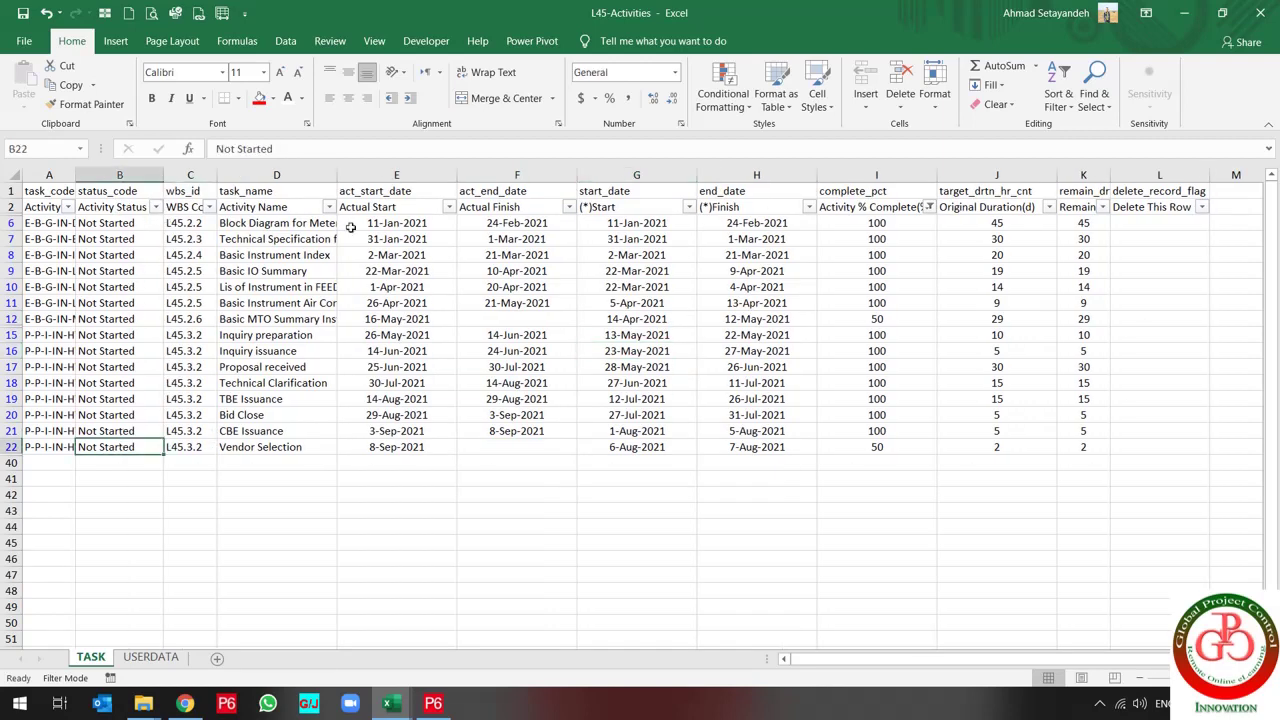
click(140, 223)
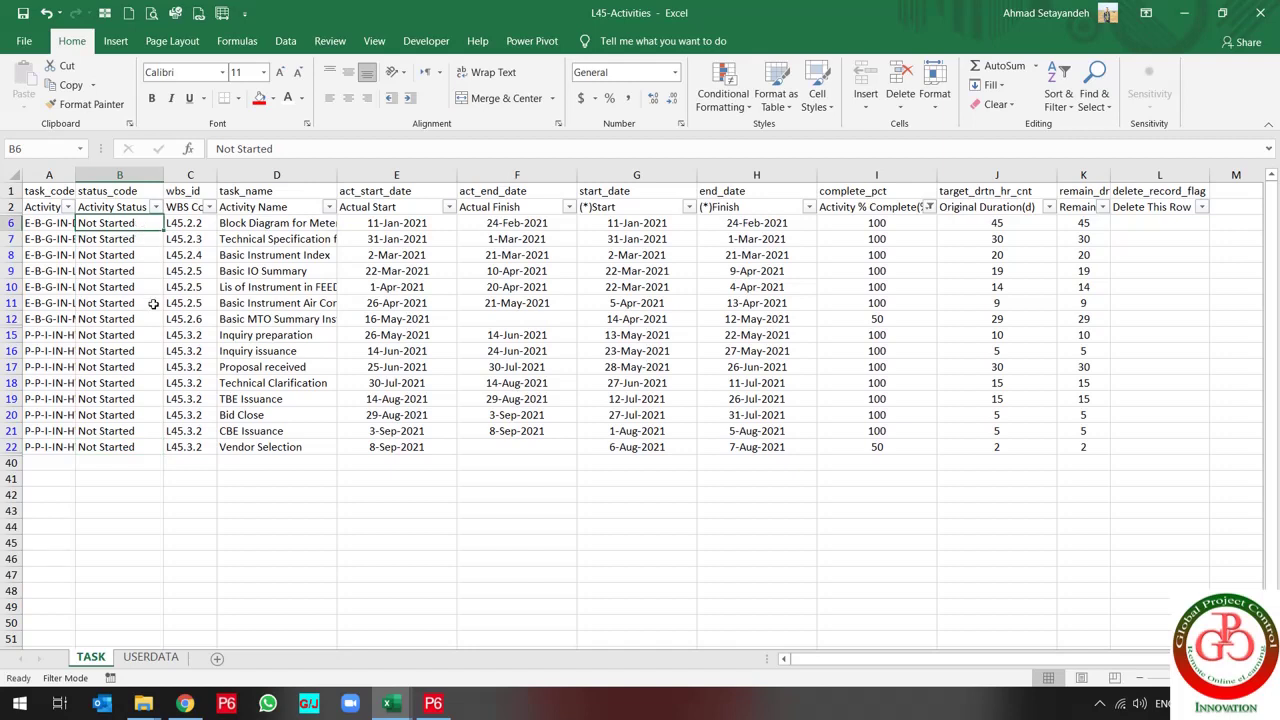
text(Com)
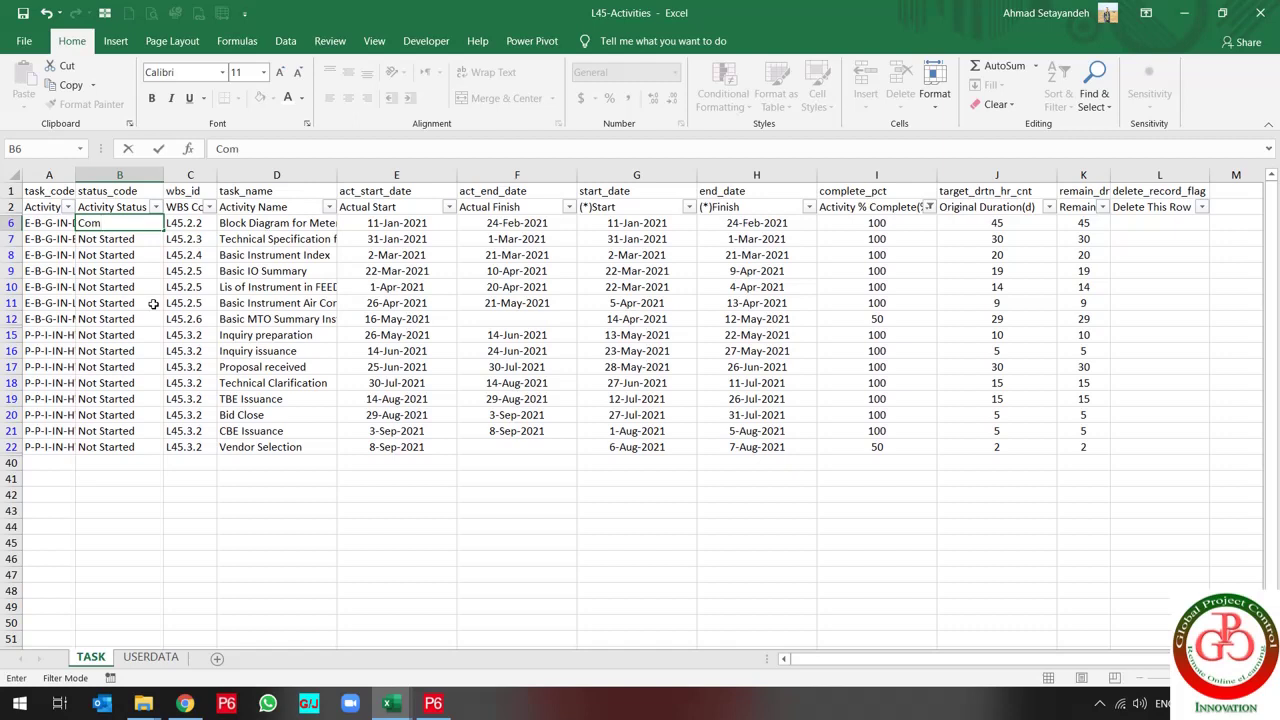
text(pleted)
key(Return)
key(Up)
Copy the Completed status from B6 into the remaining filtered Activity Status rows, B7 to B22
key(ctrl+c)
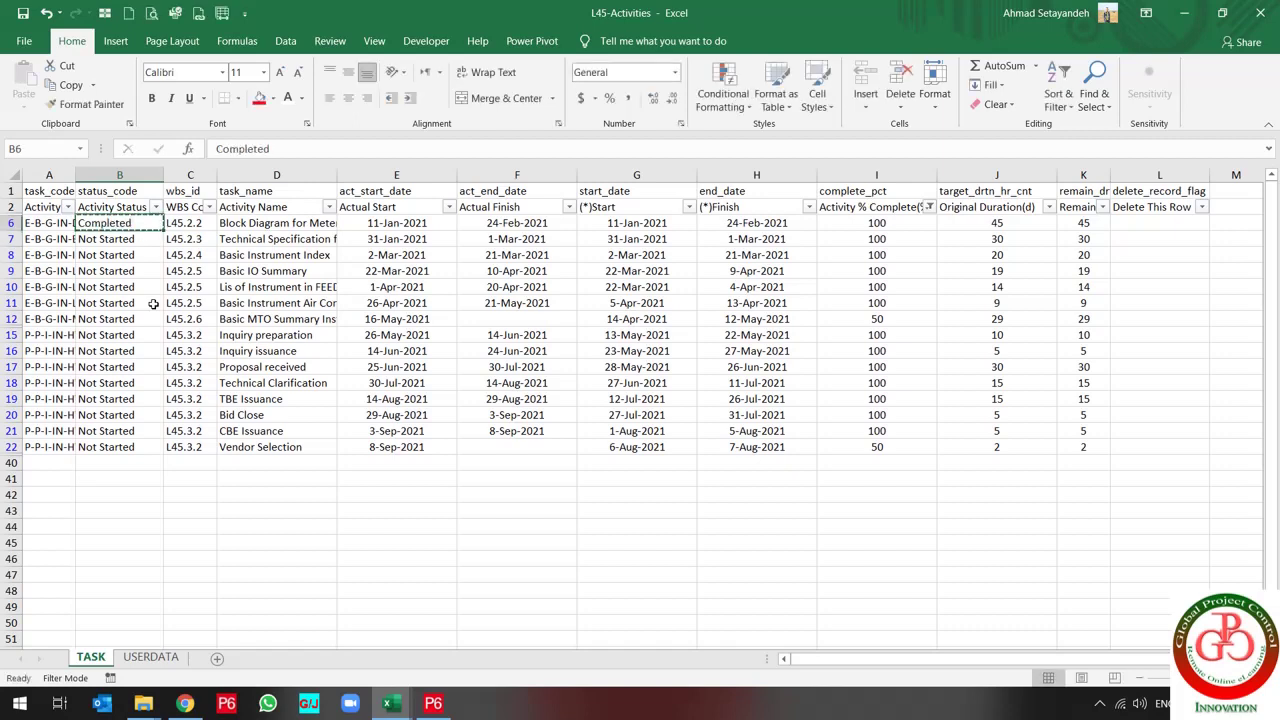
key(Down)
key(shift+Down)
key(shift+Down)
key(shift+Down)
key(shift+Down)
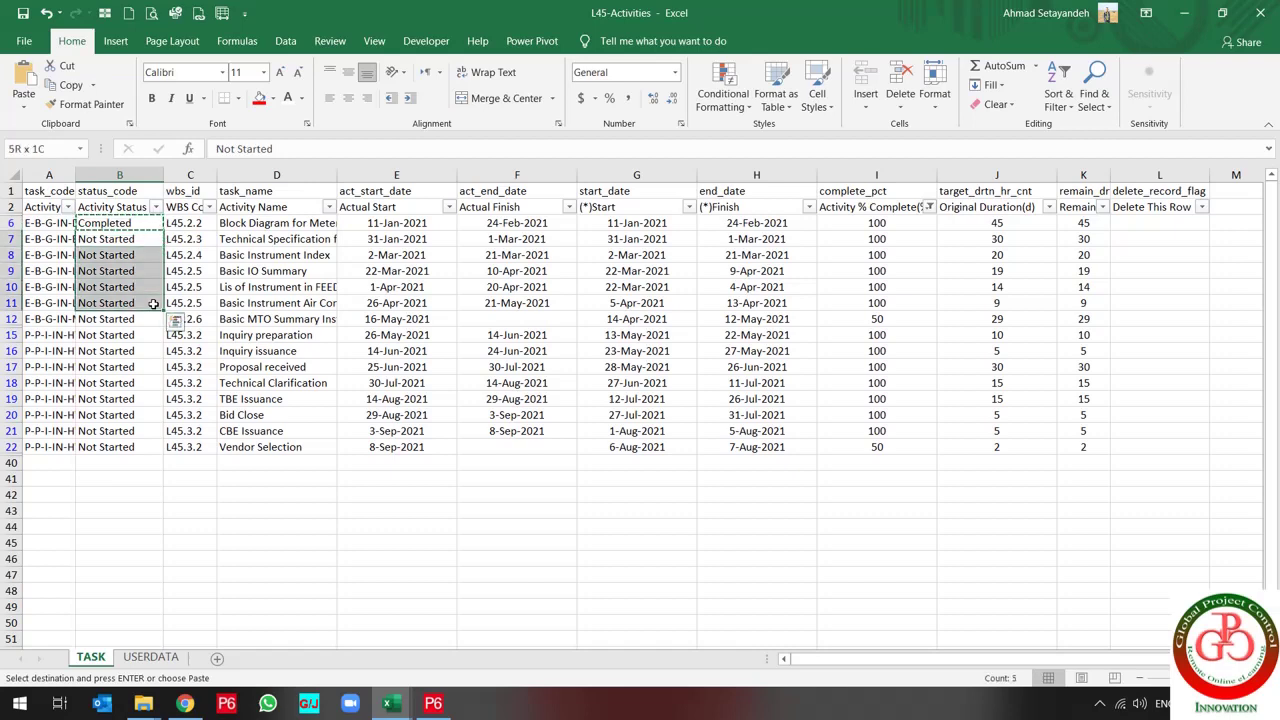
key(ctrl+shift+Down)
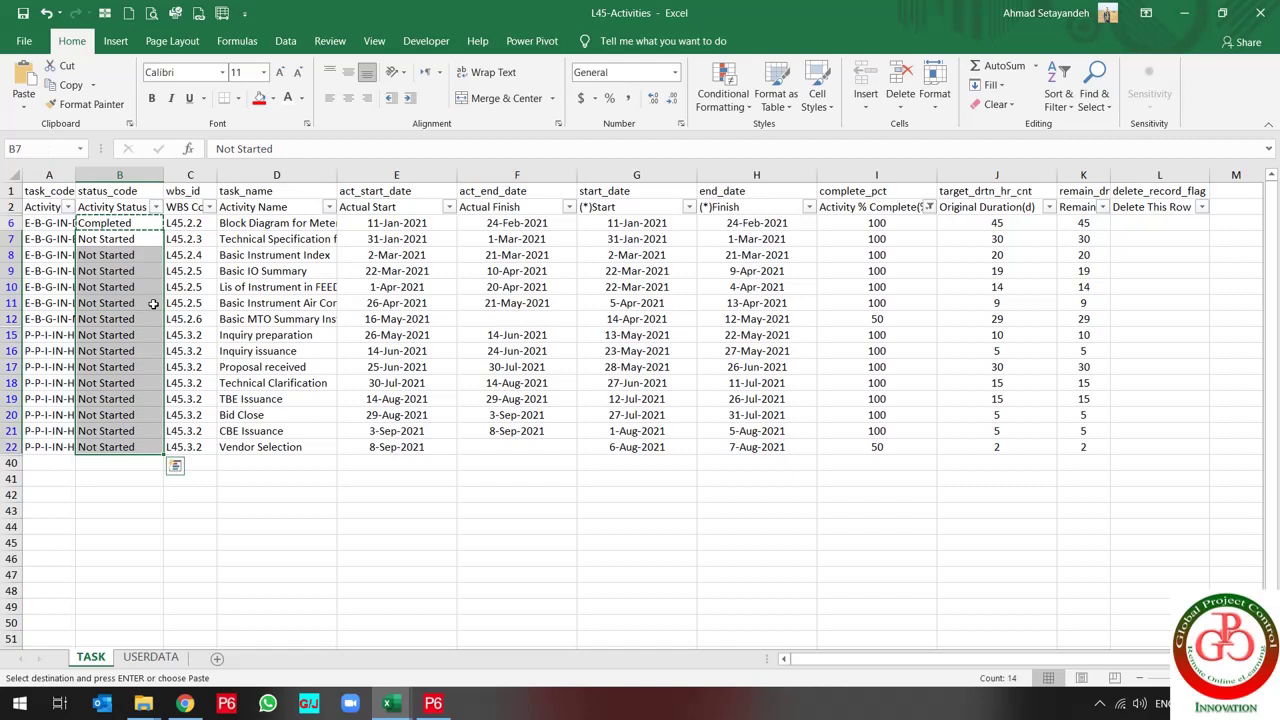
key(Return)
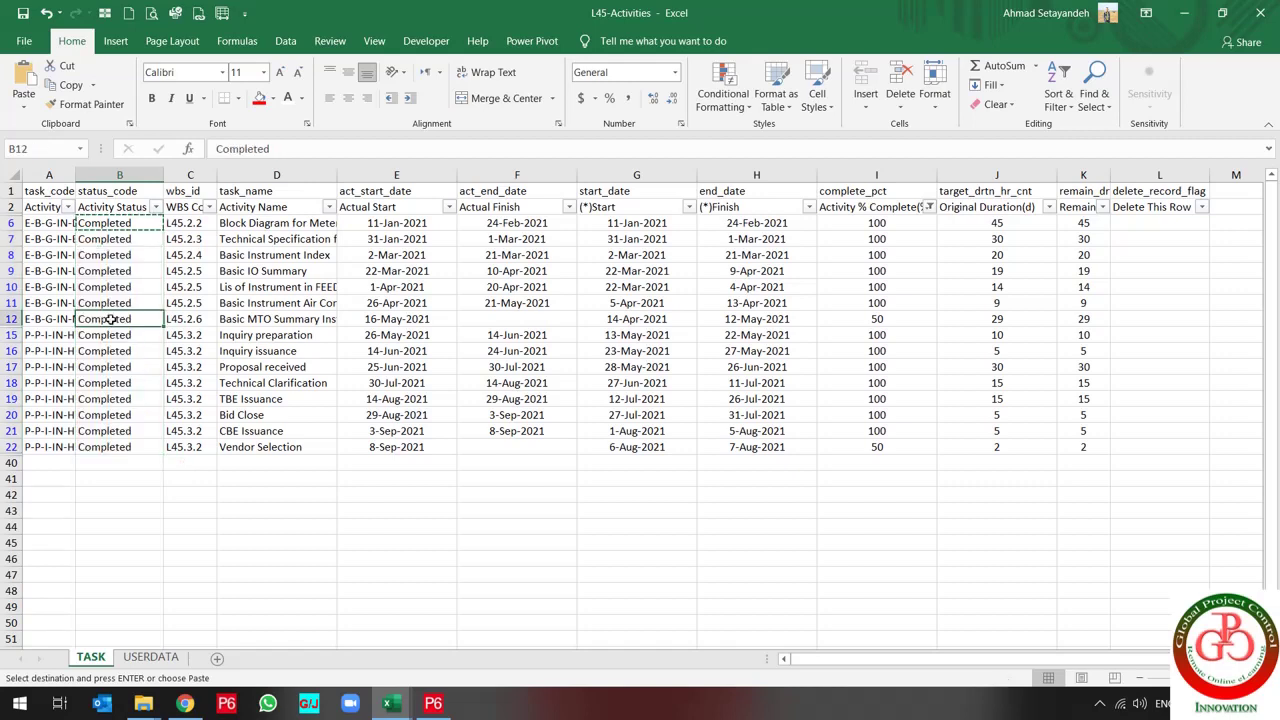
Set the Activity Status of the Basic MTO Summary Instrument (B12) and Vendor Selection (B22) activities to In Progress
click(111, 319)
text(In Pr)
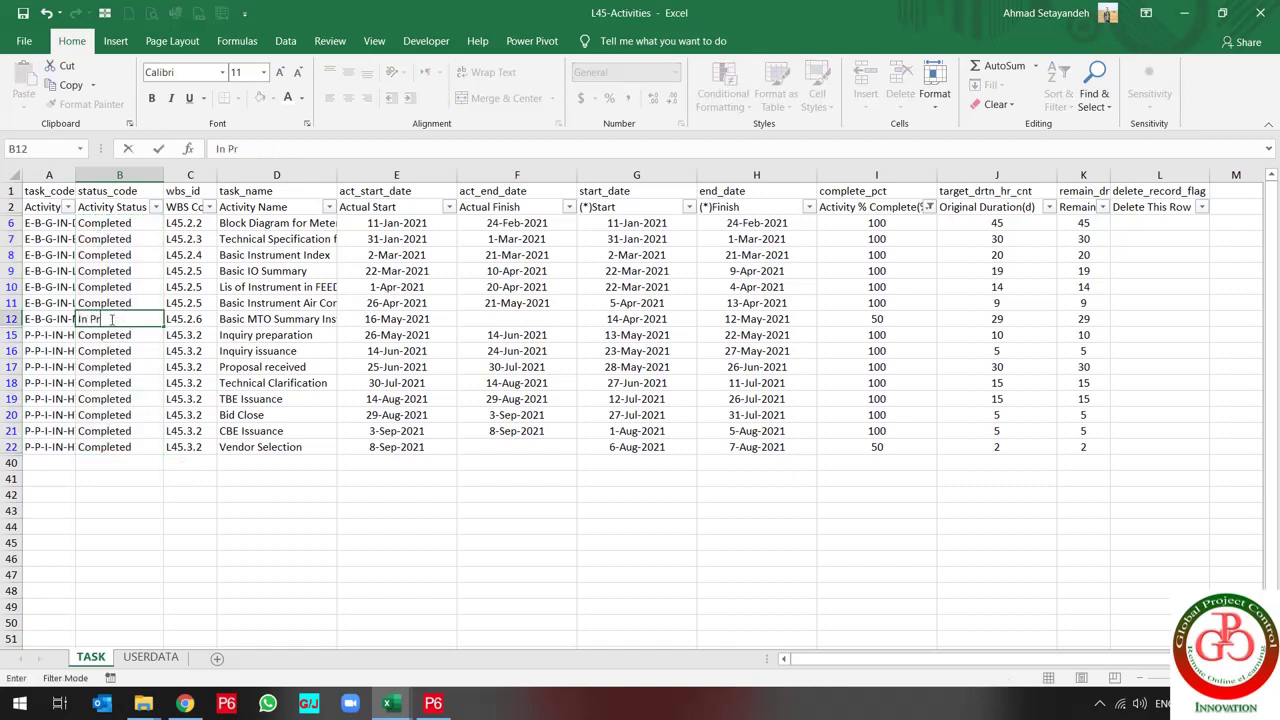
text(ogress)
key(Return)
key(ctrl+c)
key(Down)
key(Down)
key(Down)
key(Down)
key(Down)
key(Down)
key(Down)
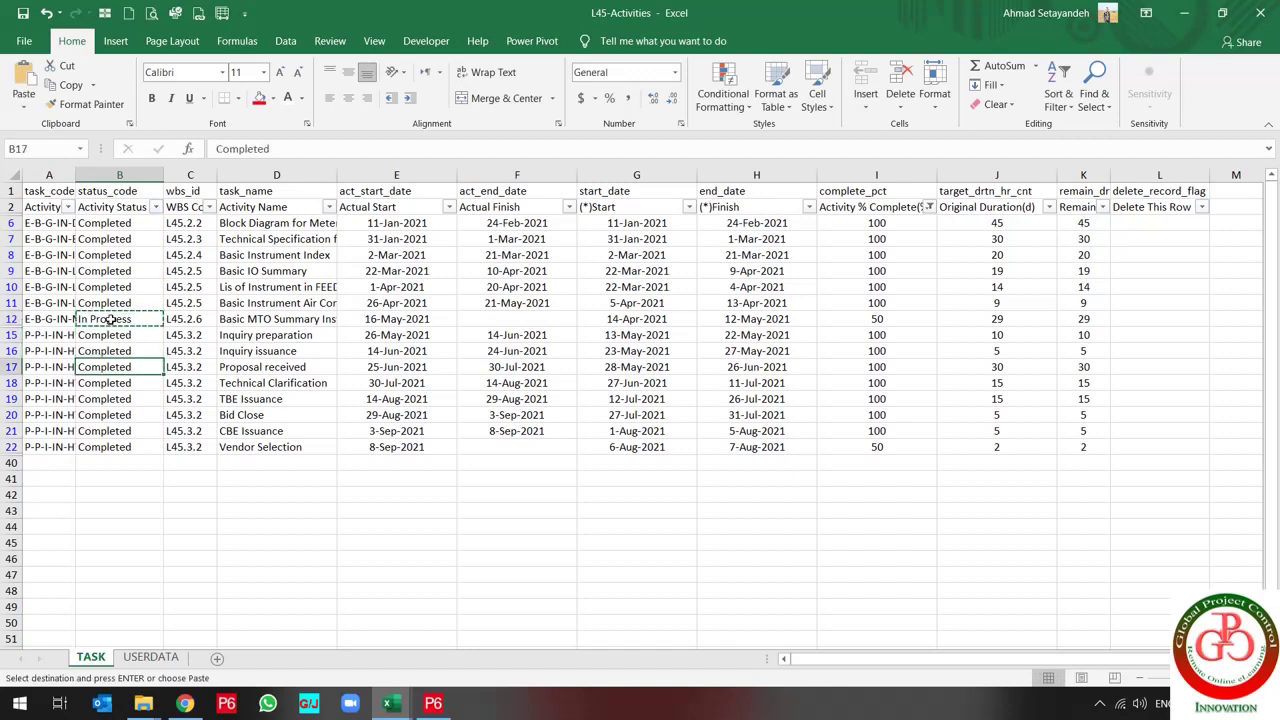
key(Down)
key(ctrl+v)
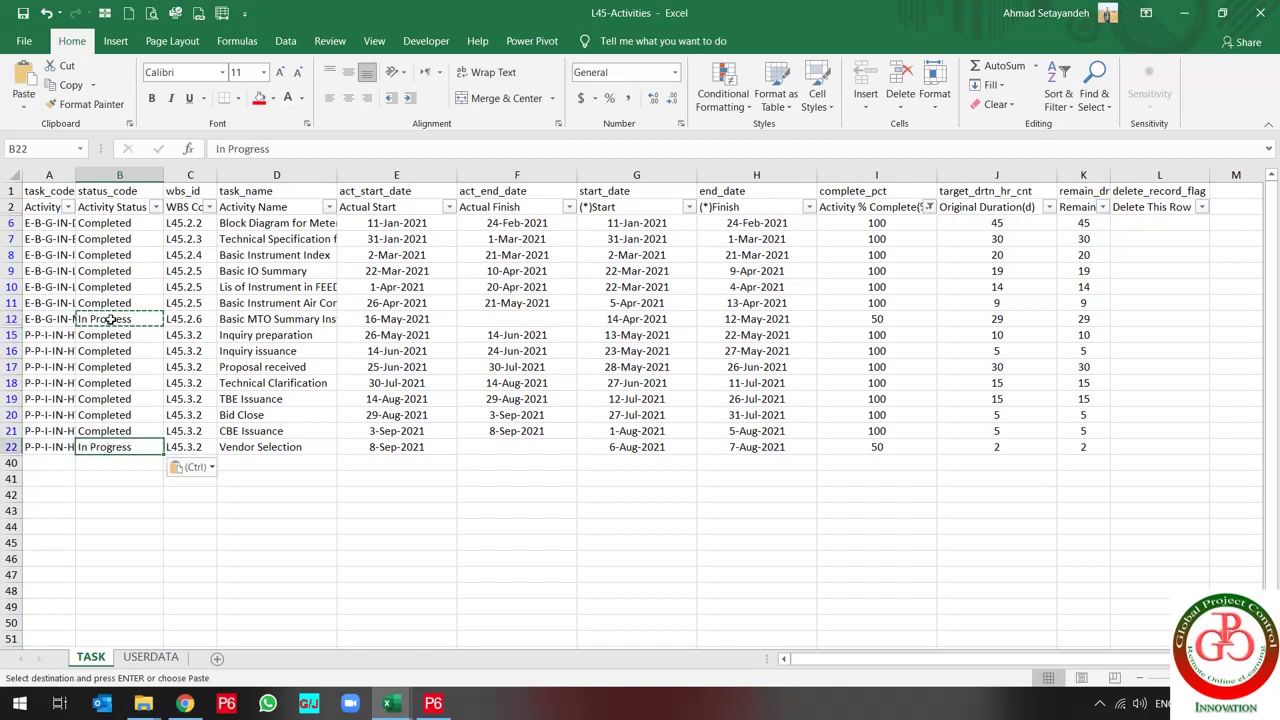
Autofit the Remaining Duration column and set the remaining duration in K6 to 0
click(903, 344)
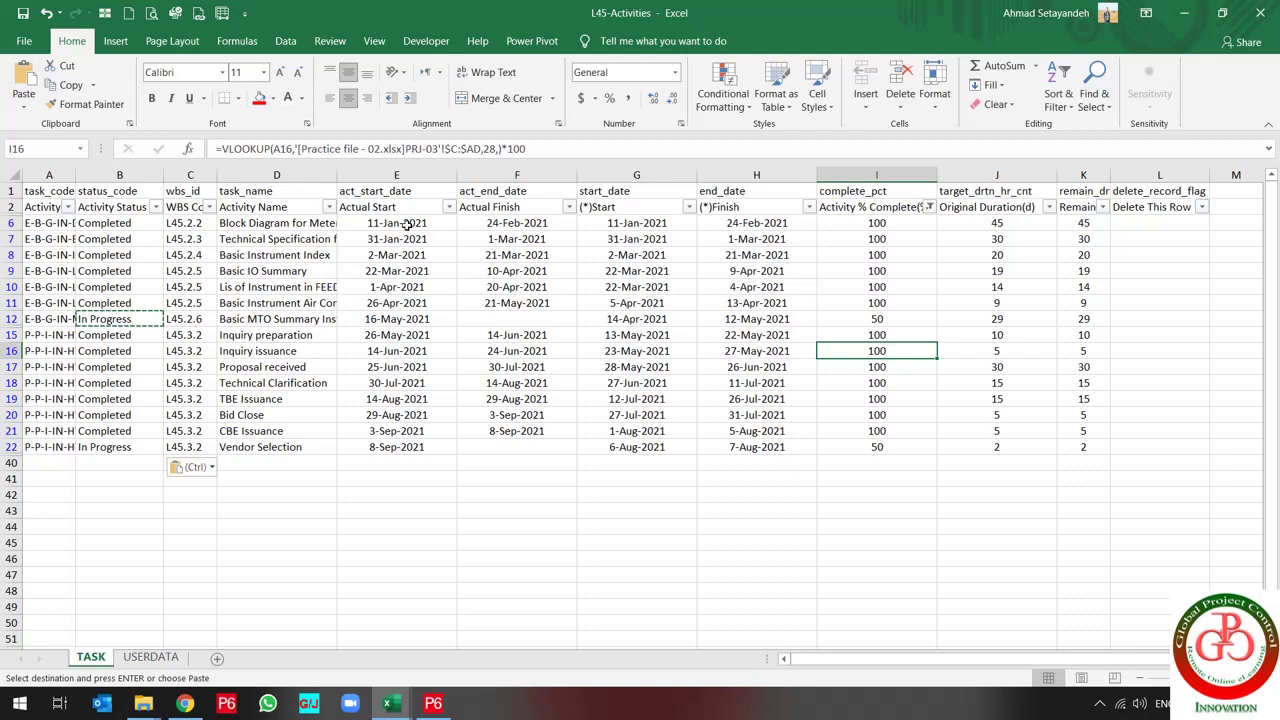
double_click(1110, 176)
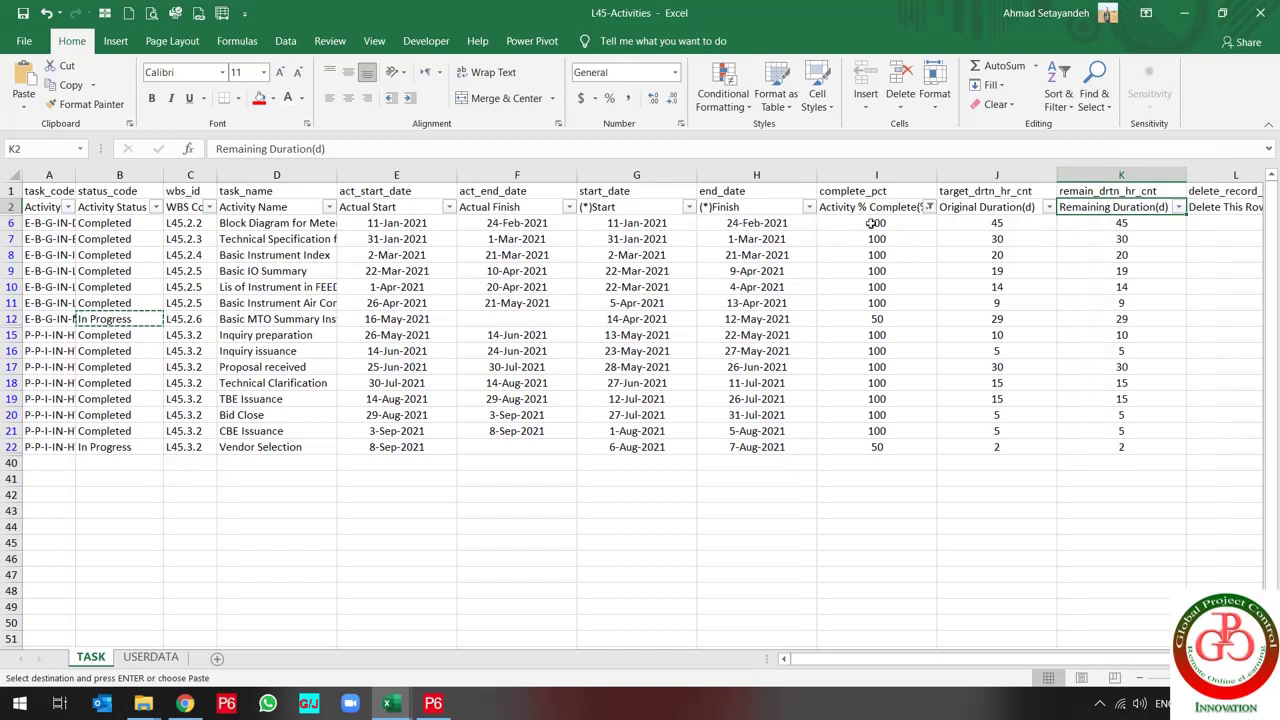
click(1108, 222)
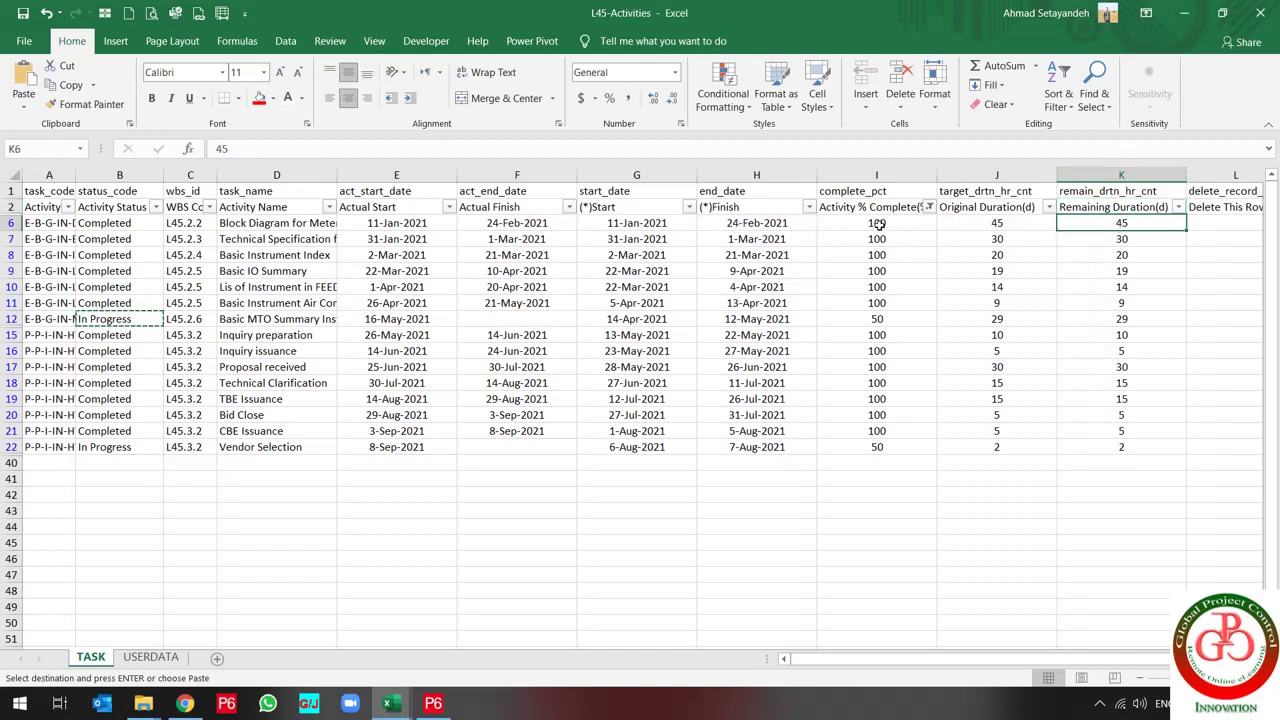
text(0)
key(Return)
Copy the 0 from K6 into the remaining filtered Remaining Duration rows, K7 to K22
key(ctrl+c)
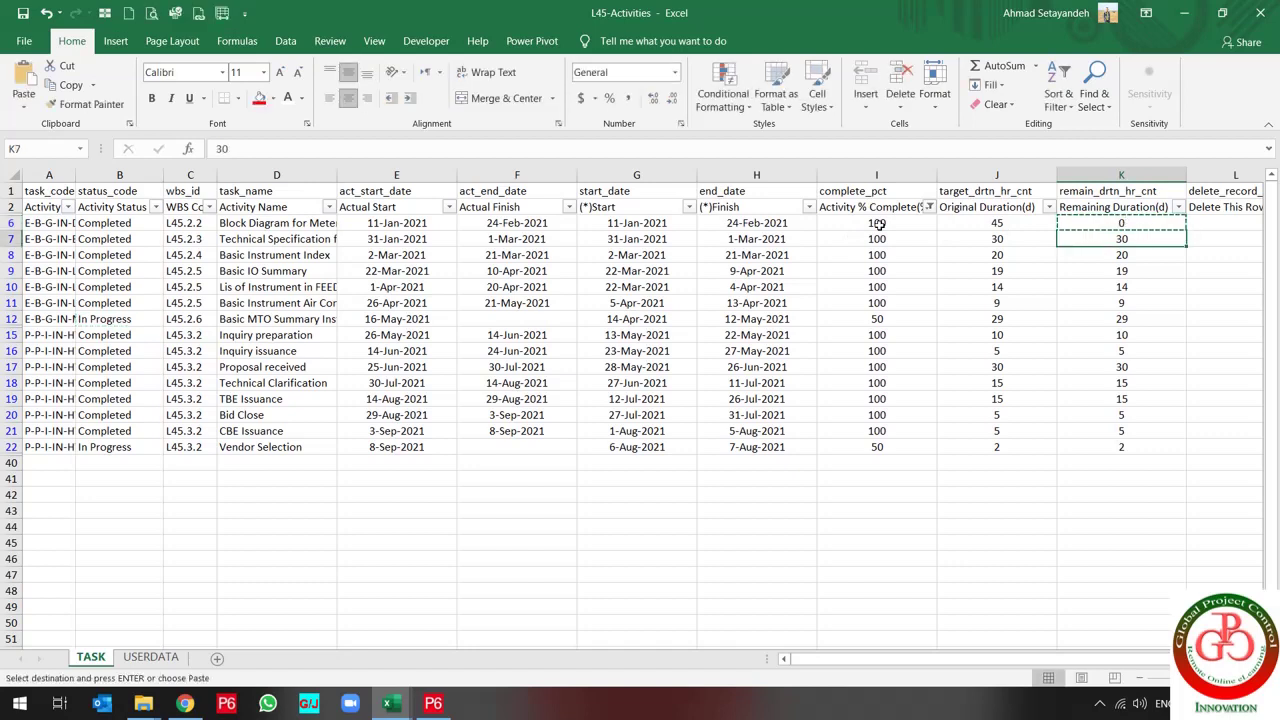
key(shift+Down)
key(shift+Down)
key(shift+Down)
key(shift+Down)
key(shift+Down)
key(shift+Down)
key(shift+Down)
key(shift+Down)
key(shift+Down)
key(shift+Down)
key(shift+Down)
key(shift+Down)
key(shift+Down)
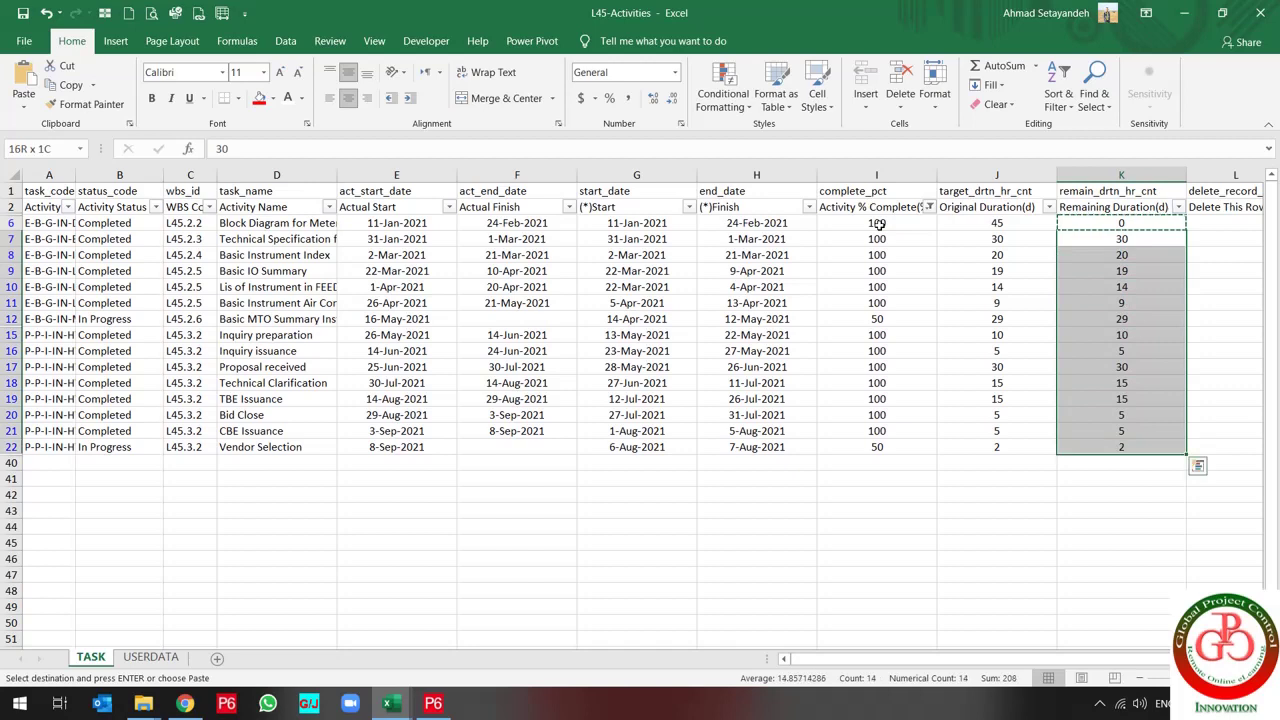
key(ctrl+v)
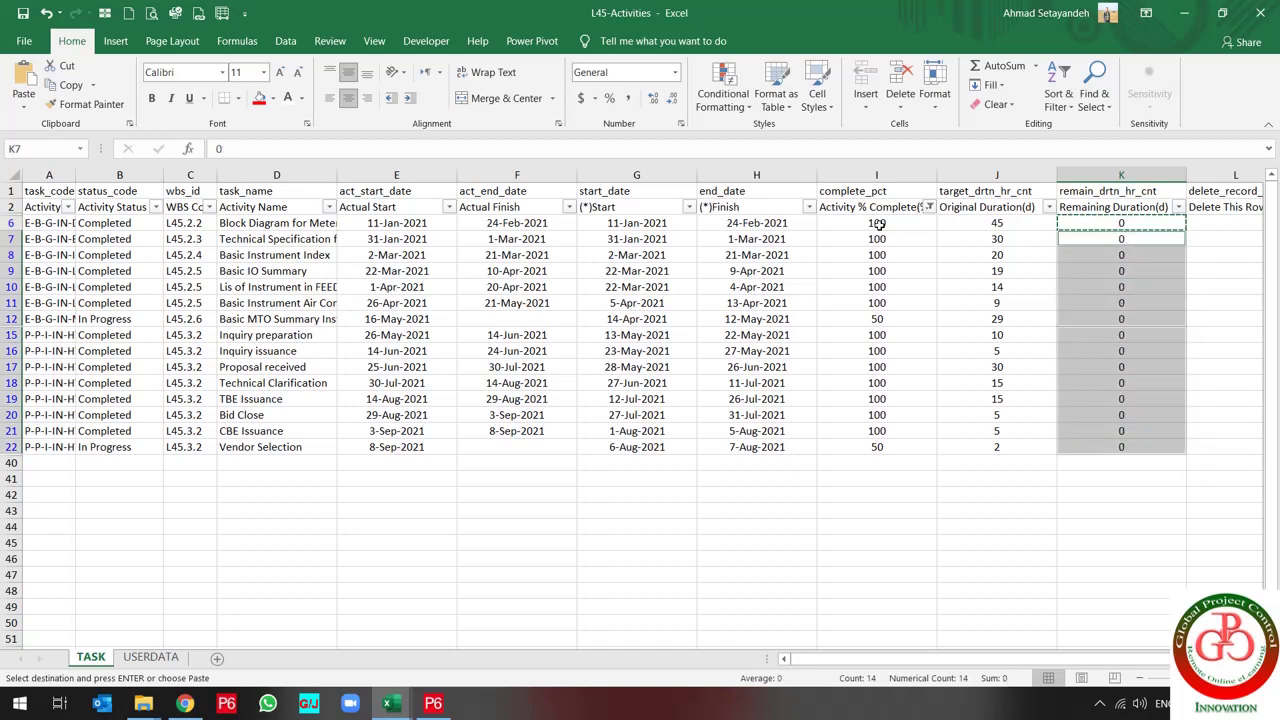
Set the remaining duration of the in-progress Basic MTO Summary Instrument activity in K12 to 14
key(Down)
key(Down)
key(Down)
key(Down)
key(Down)
key(Left)
key(Left)
key(Left)
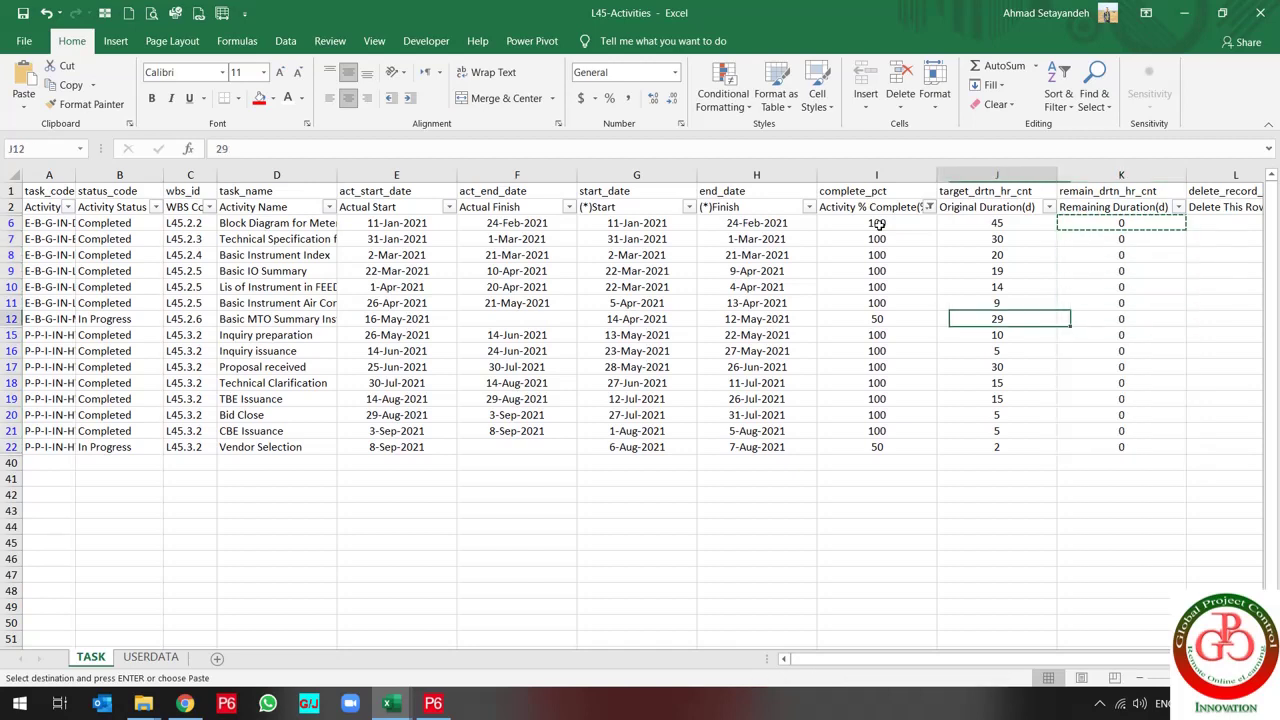
key(Right)
key(Right)
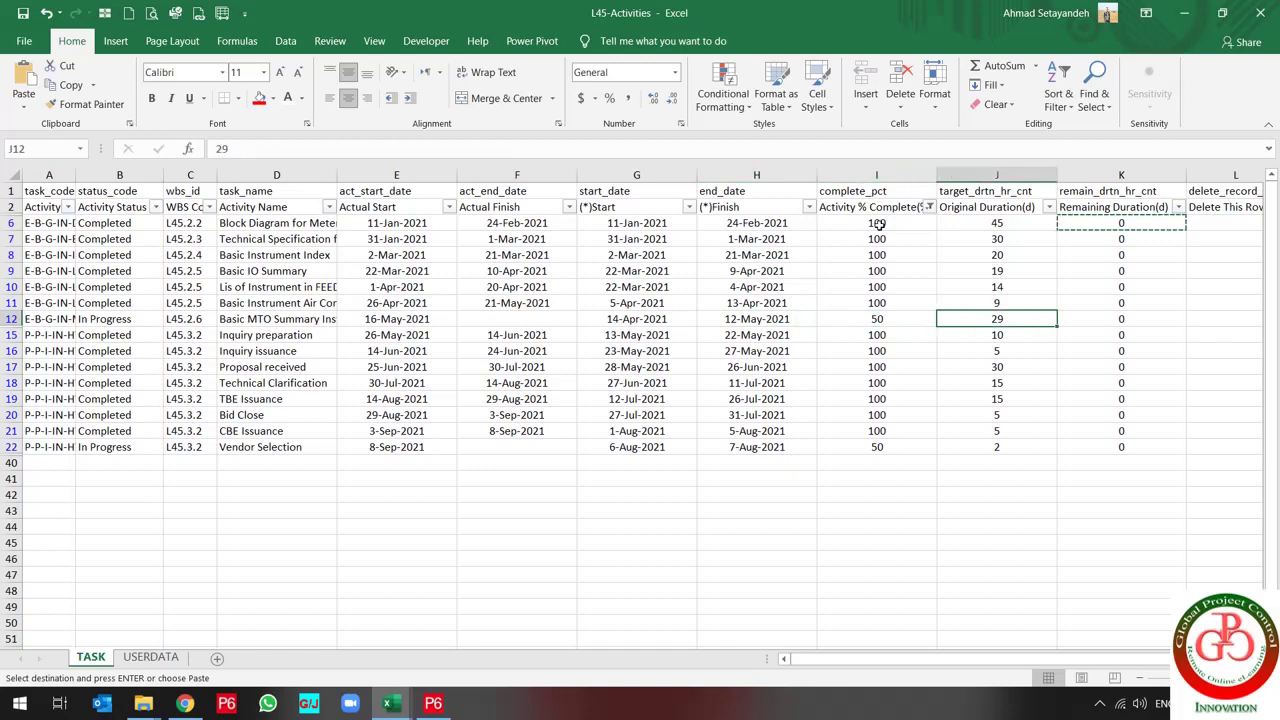
key(Right)
text(14)
key(Return)
Set the remaining duration of the in-progress Vendor Selection activity in K22 to 1
key(Down)
key(Down)
key(Down)
key(Down)
key(Down)
key(Down)
key(Down)
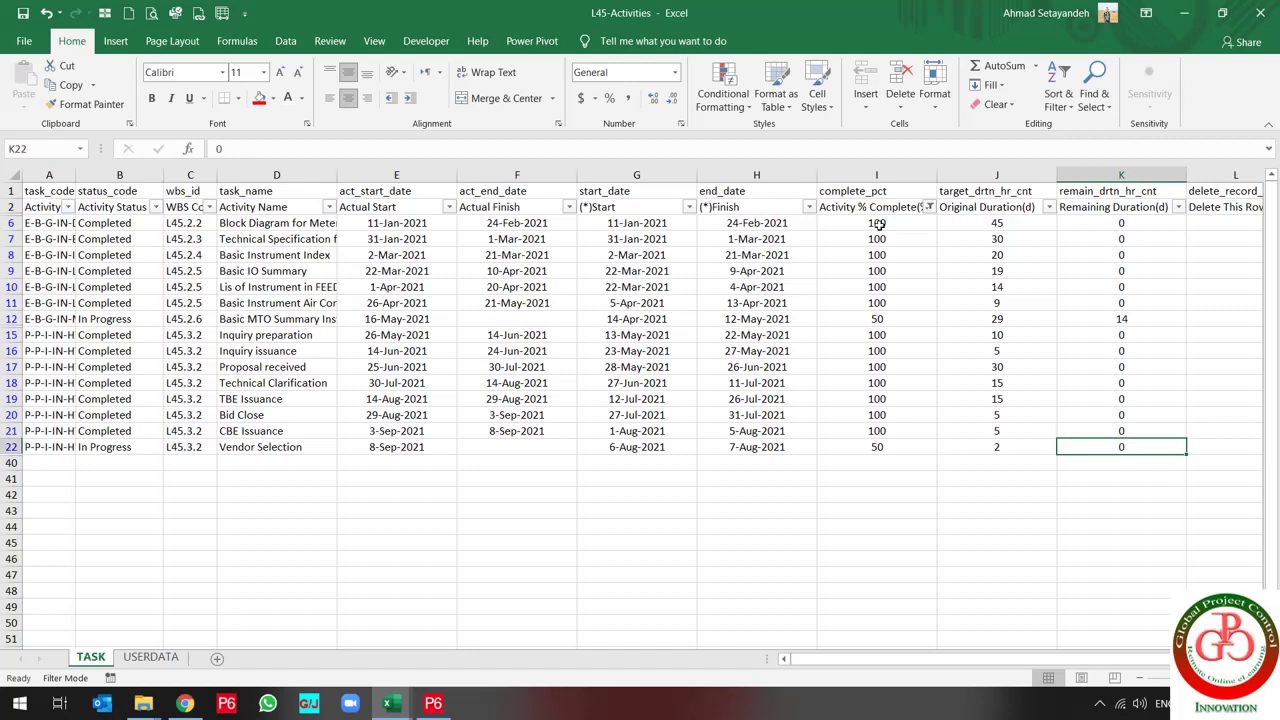
text(1)
key(Return)
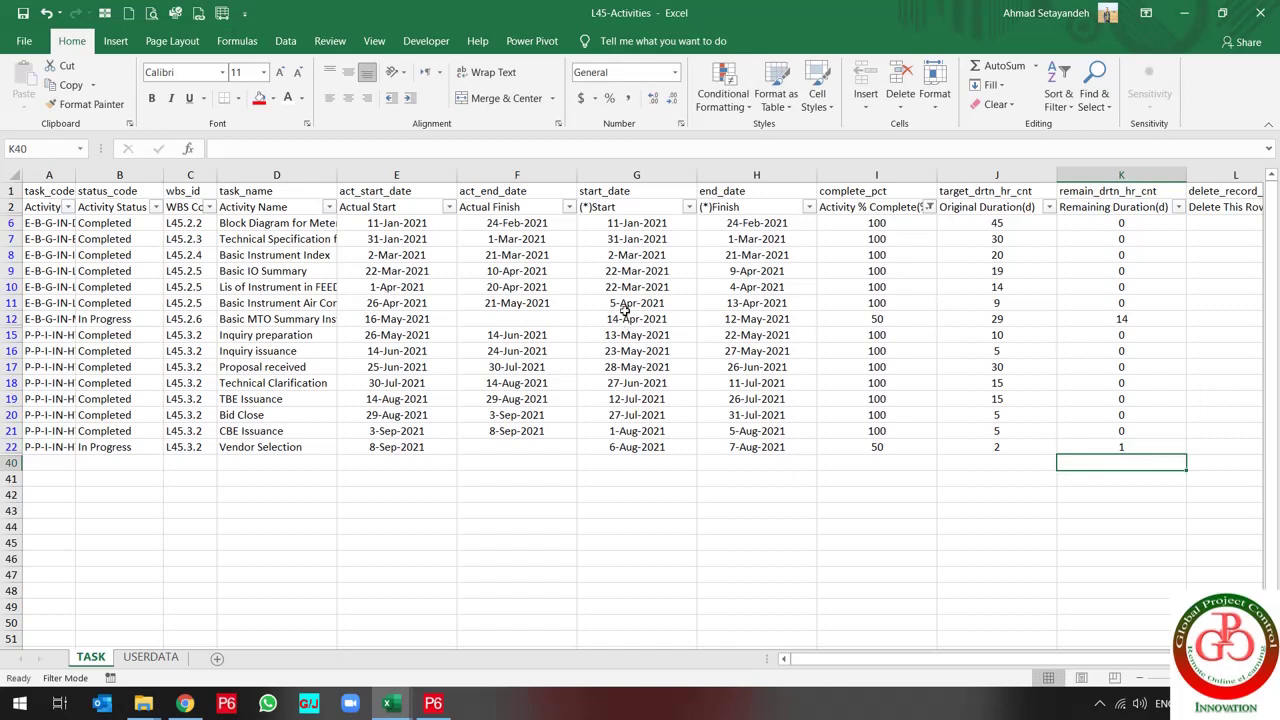
Clear the filter from the Activity % Complete column so all activities are listed
click(929, 207)
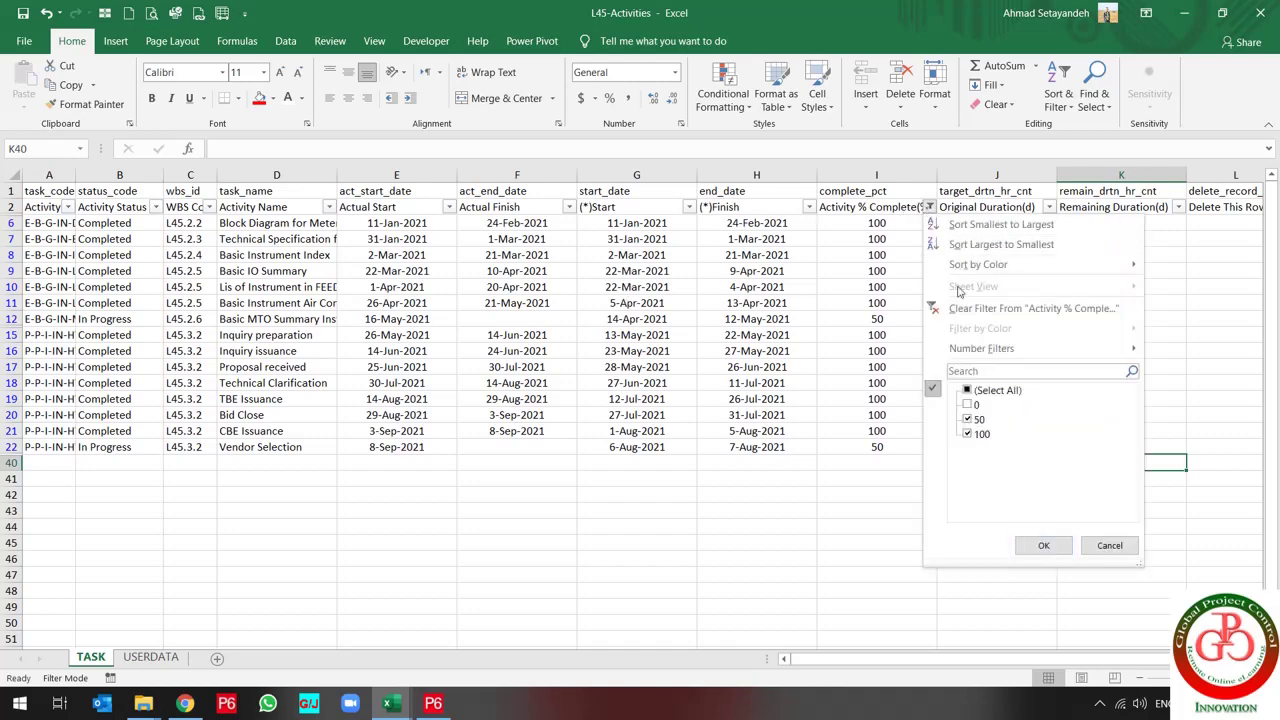
click(966, 317)
click(830, 361)
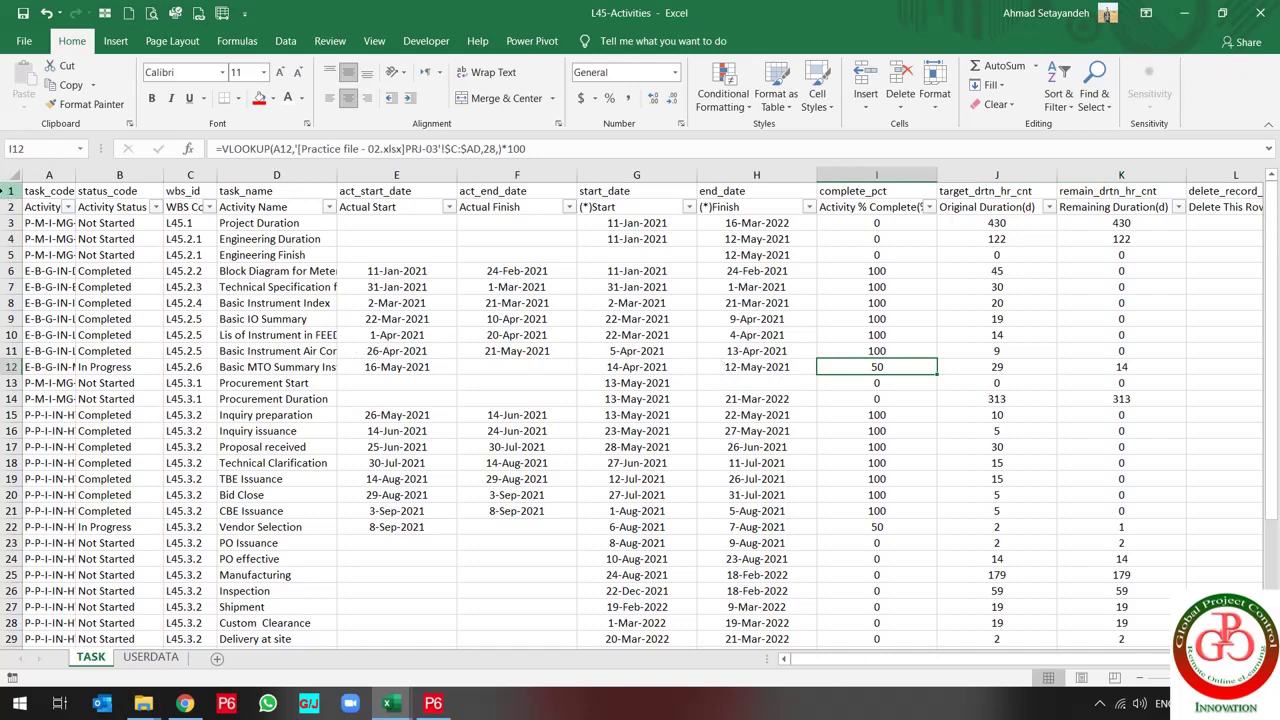
Copy the entire TASK sheet and paste it over itself as values to replace the lookup formulas
click(10, 174)
right_click(124, 241)
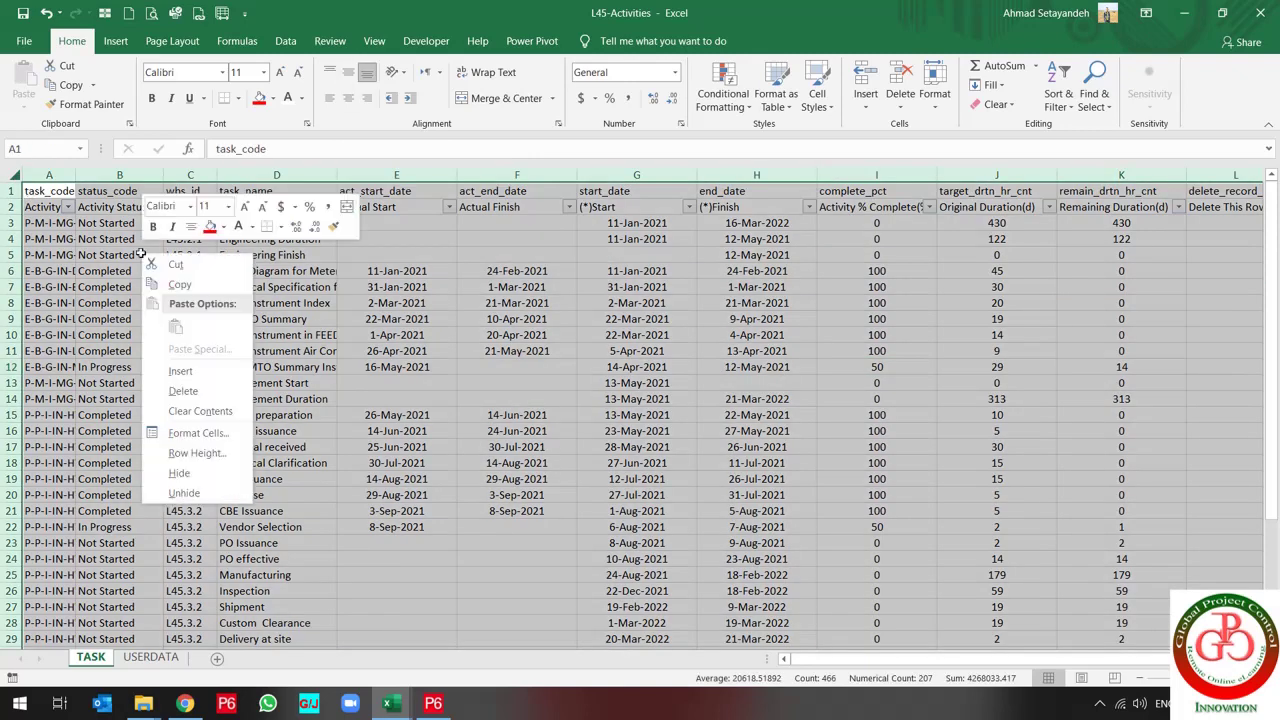
click(183, 284)
right_click(147, 274)
click(220, 357)
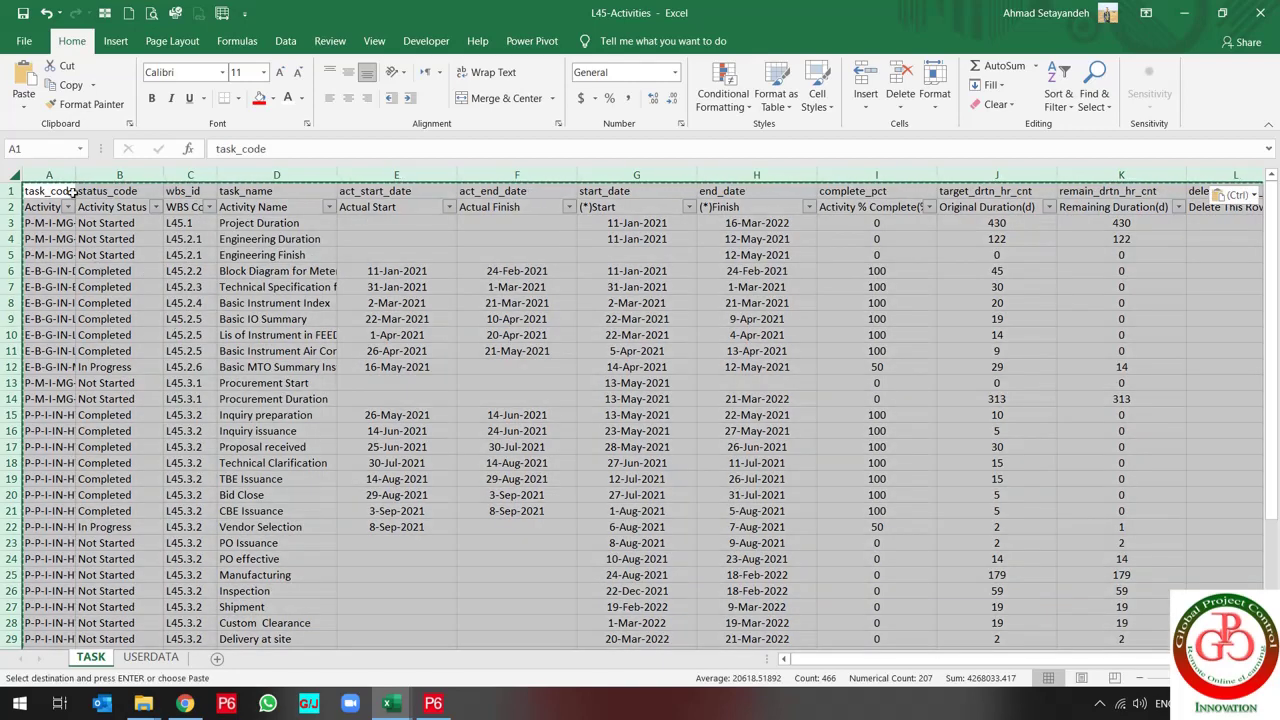
Autofit the width of every column on the TASK sheet and check the sheet across to the Delete This Row column
double_click(74, 178)
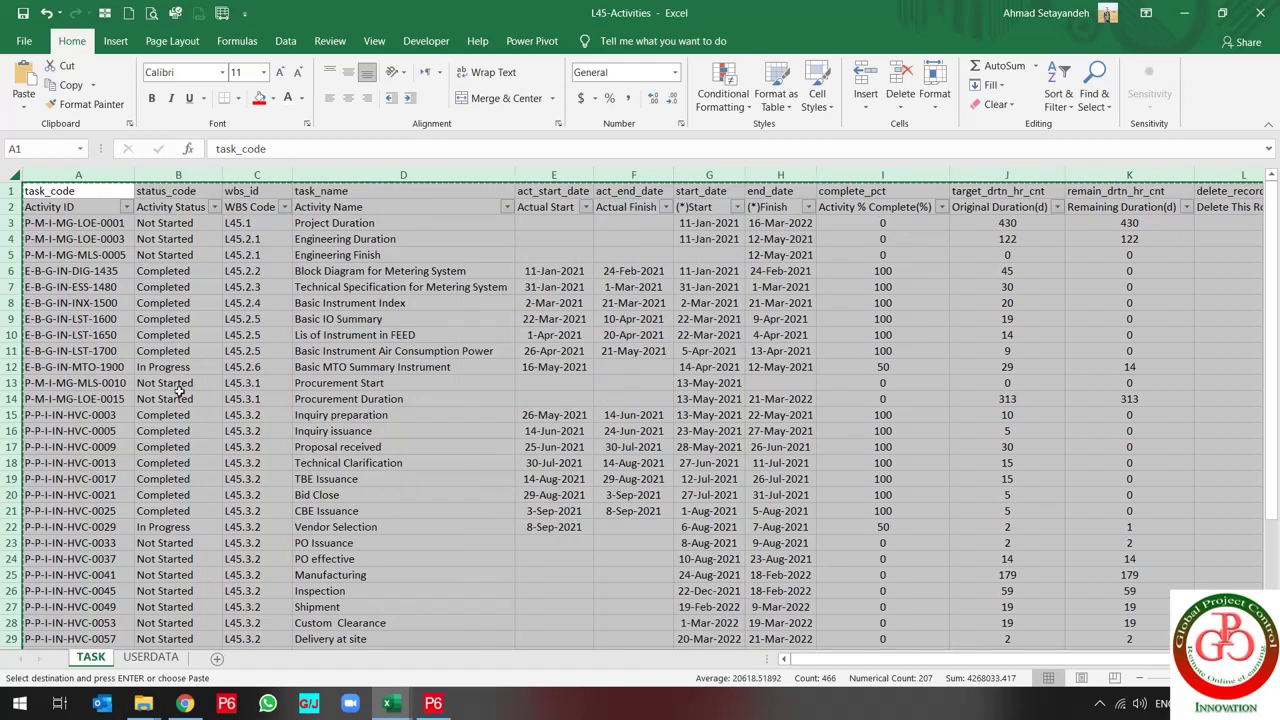
key(Right)
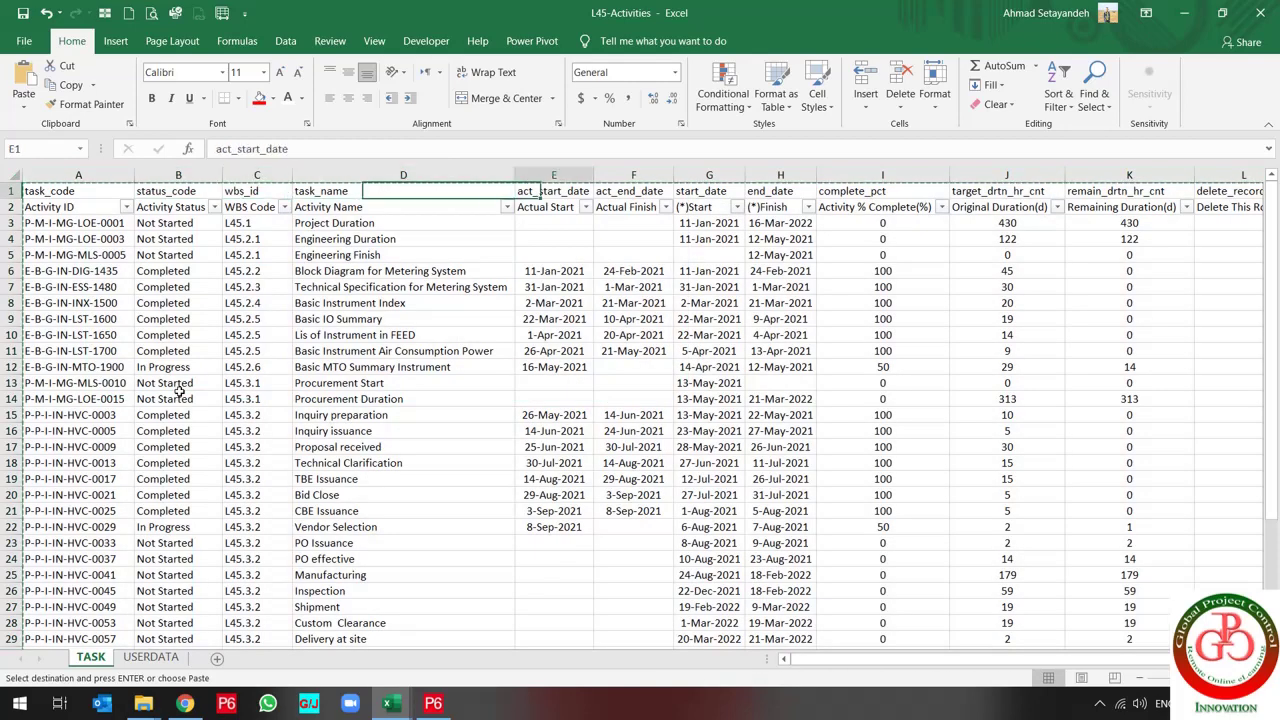
key(Right)
key(Right)
key(Right)
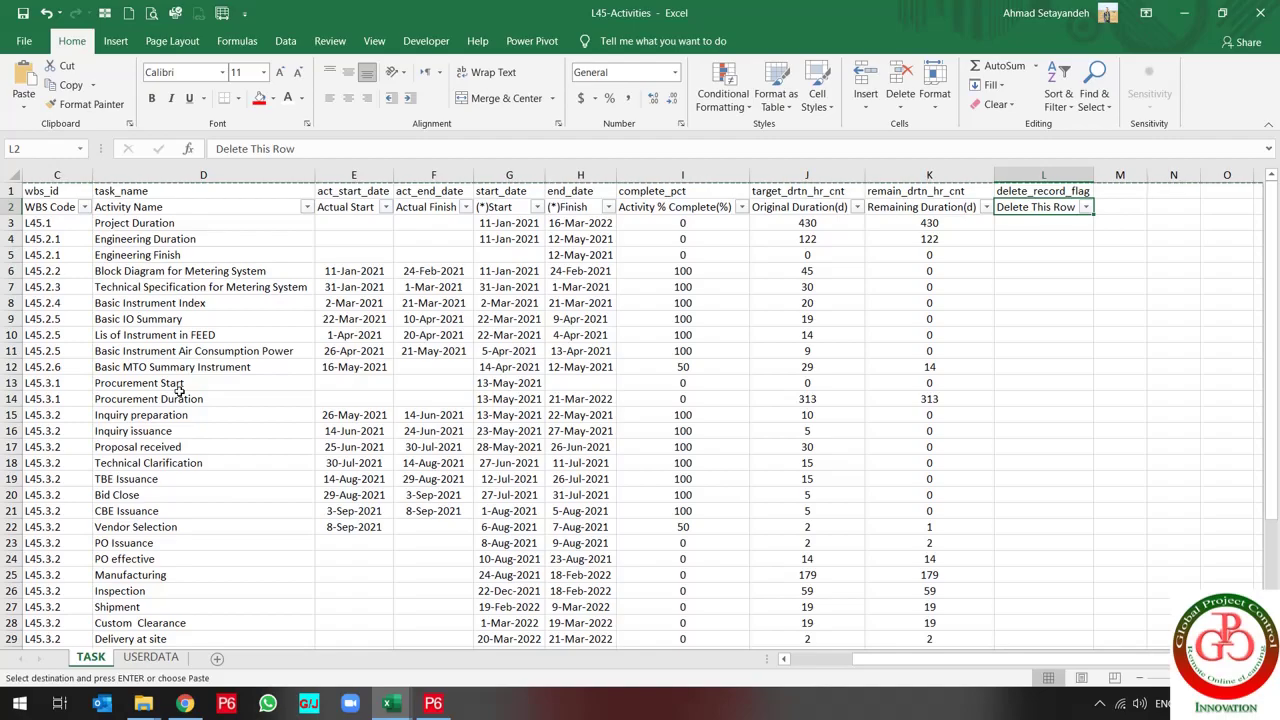
key(Home)
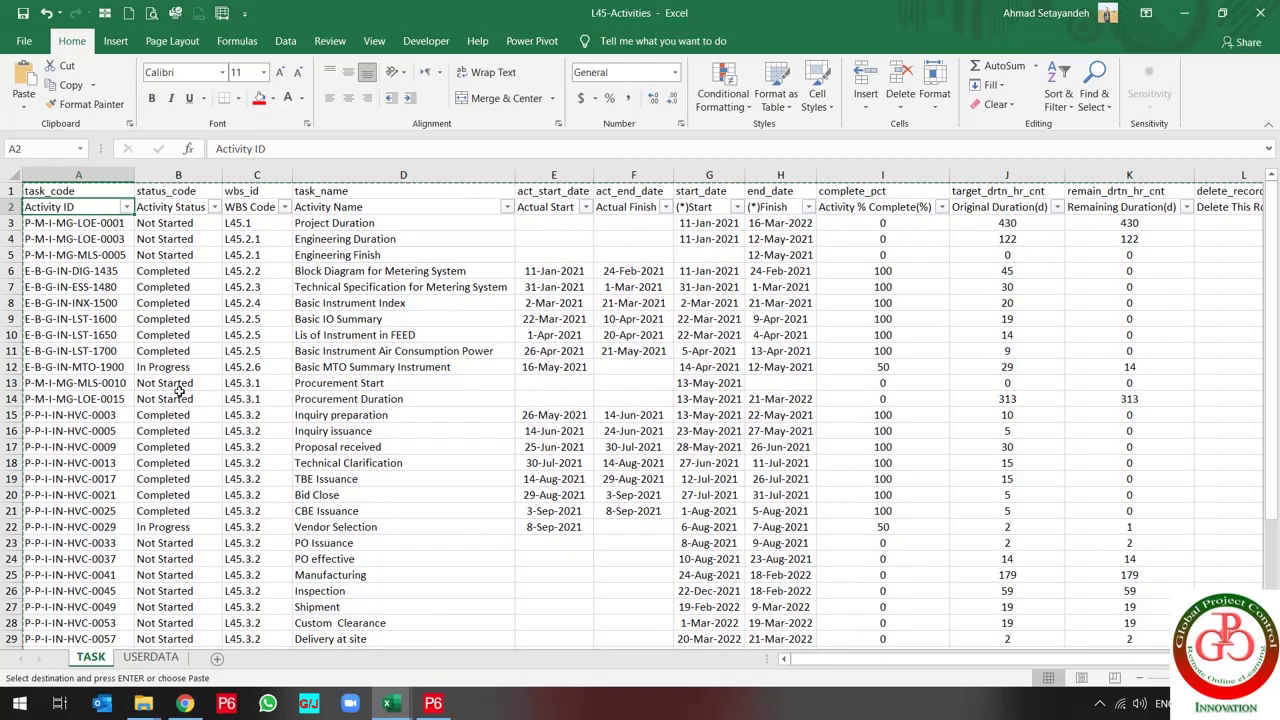
ctrl+scroll(340, 490, down, 6)
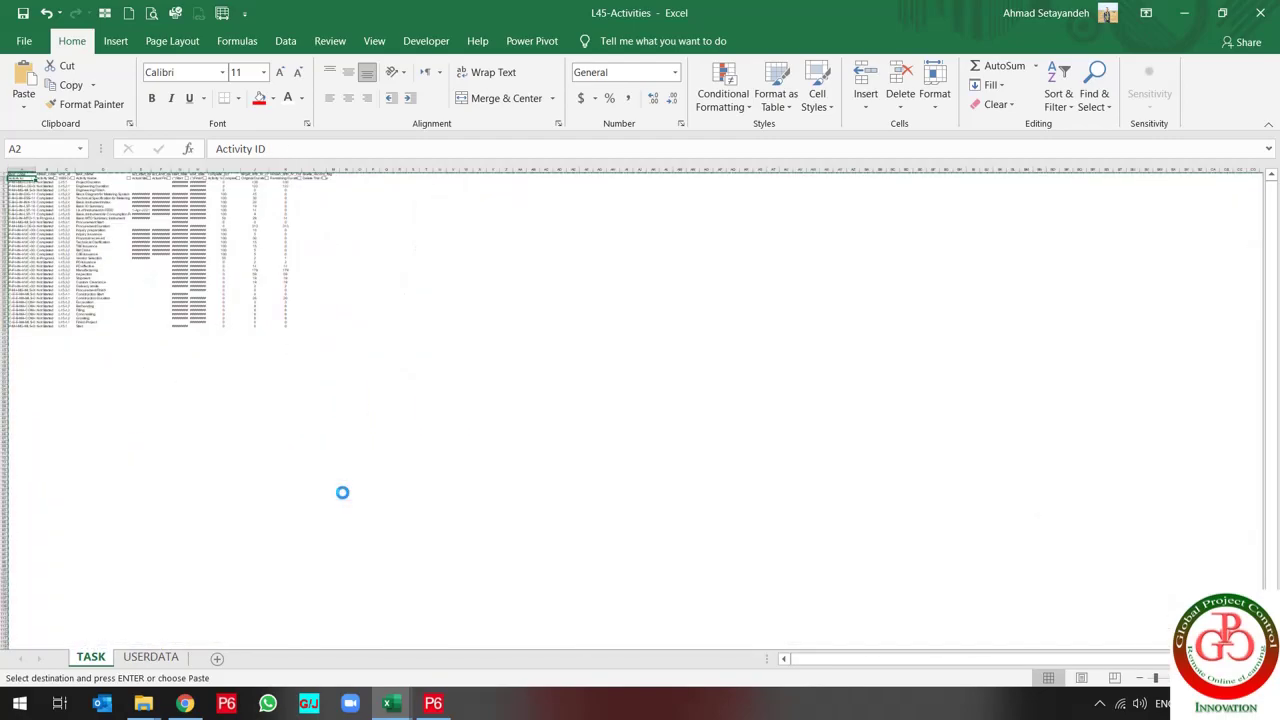
Remove the filter from the TASK sheet's header row and close the L45-Activities workbook
ctrl+scroll(342, 492, up, 8)
ctrl+scroll(342, 492, down, 2)
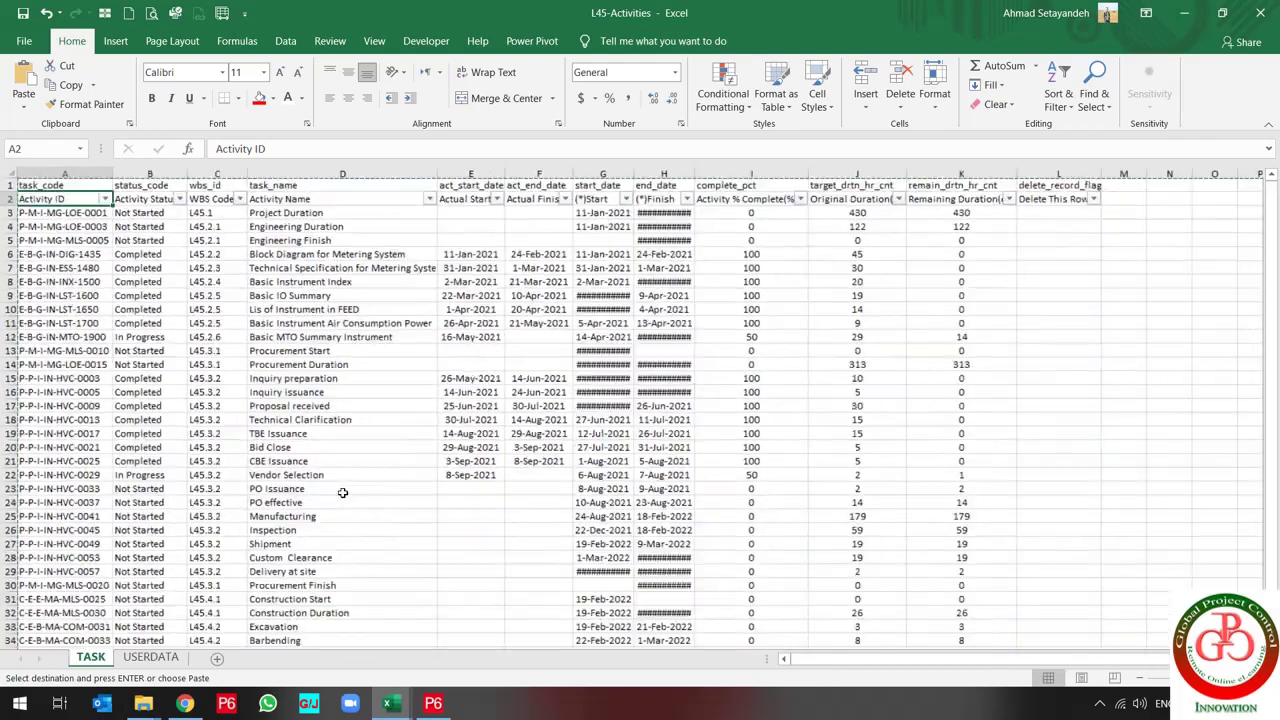
ctrl+scroll(342, 492, down, 1)
click(385, 366)
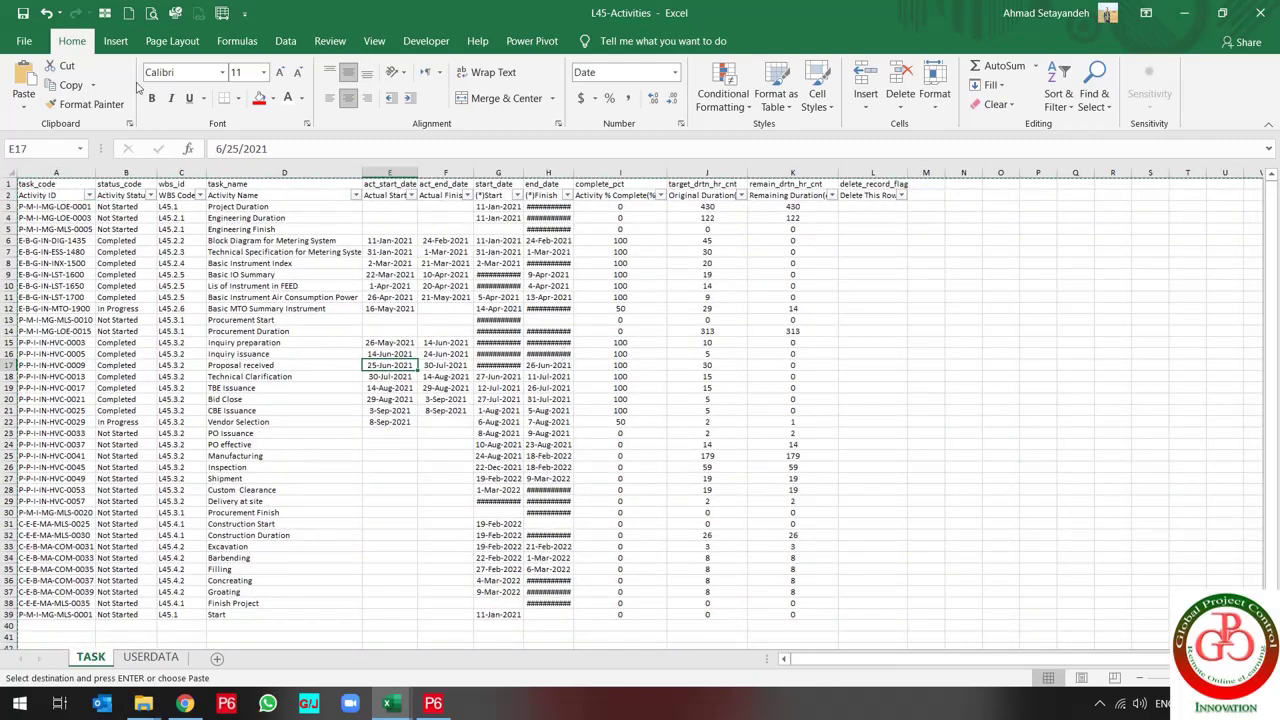
click(285, 41)
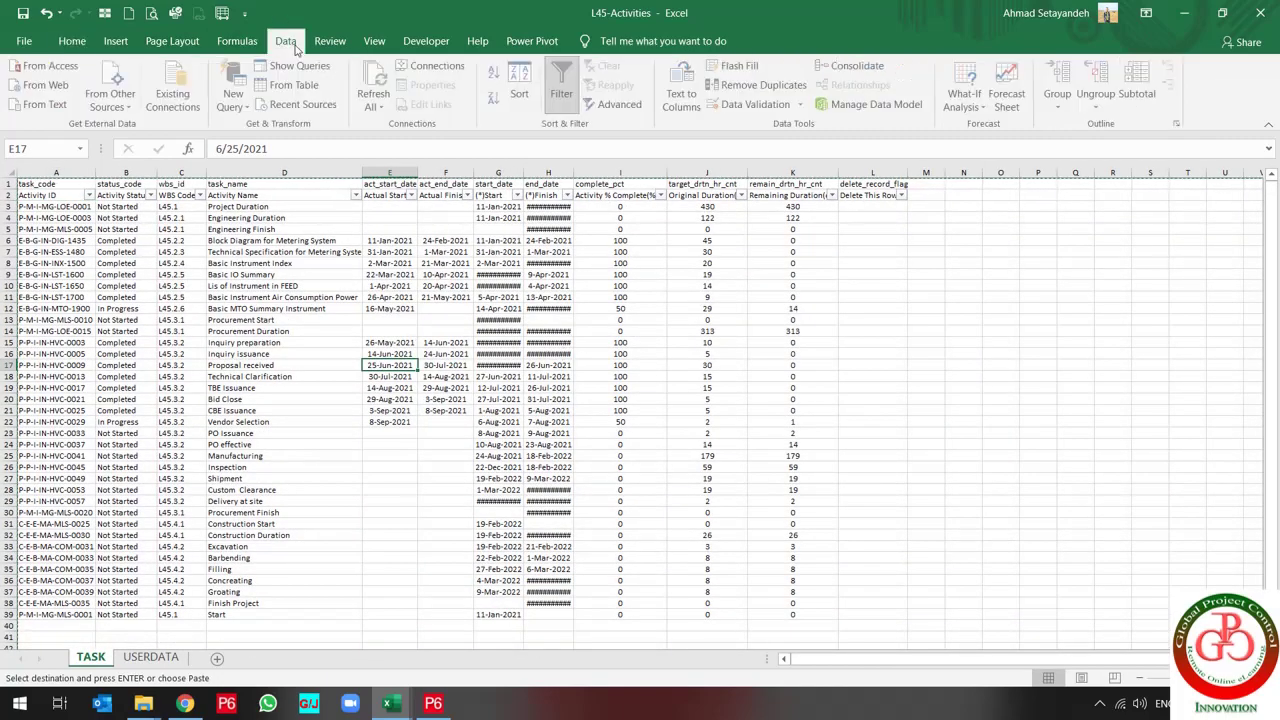
click(575, 95)
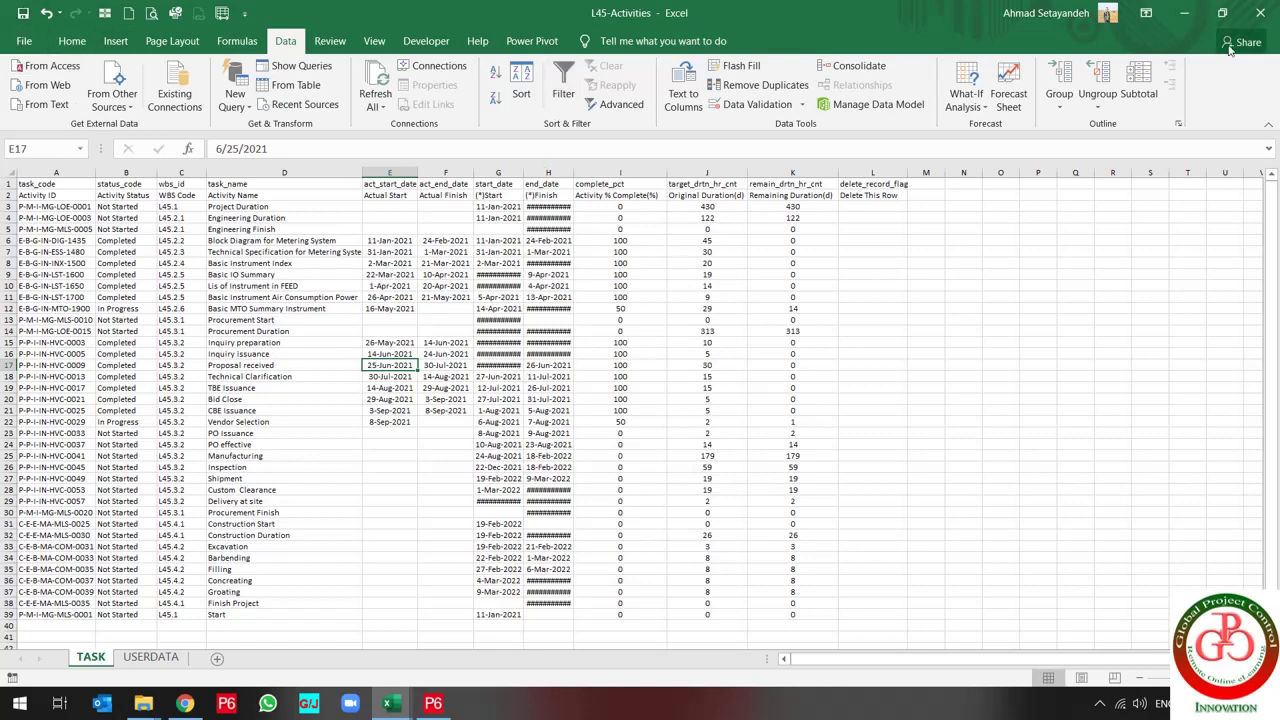
click(1260, 12)
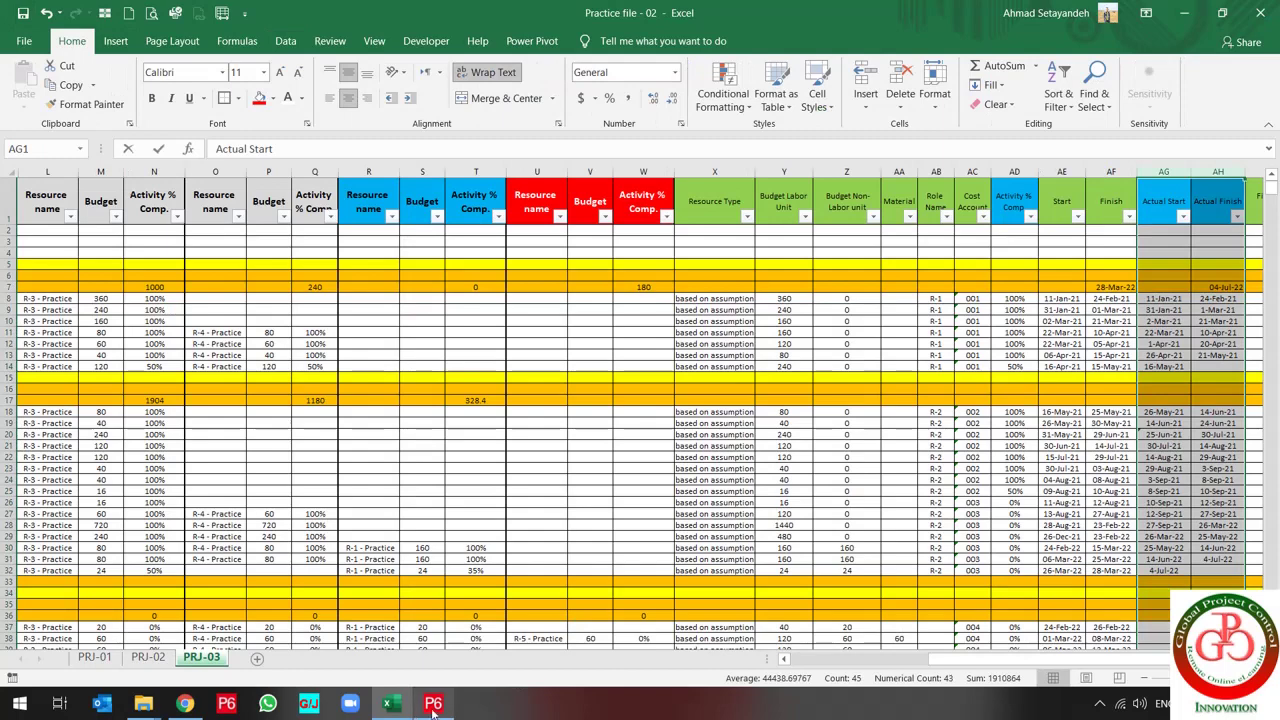
Switch to Primavera P6 and start an import in the Spreadsheet (XLSX) format
click(433, 705)
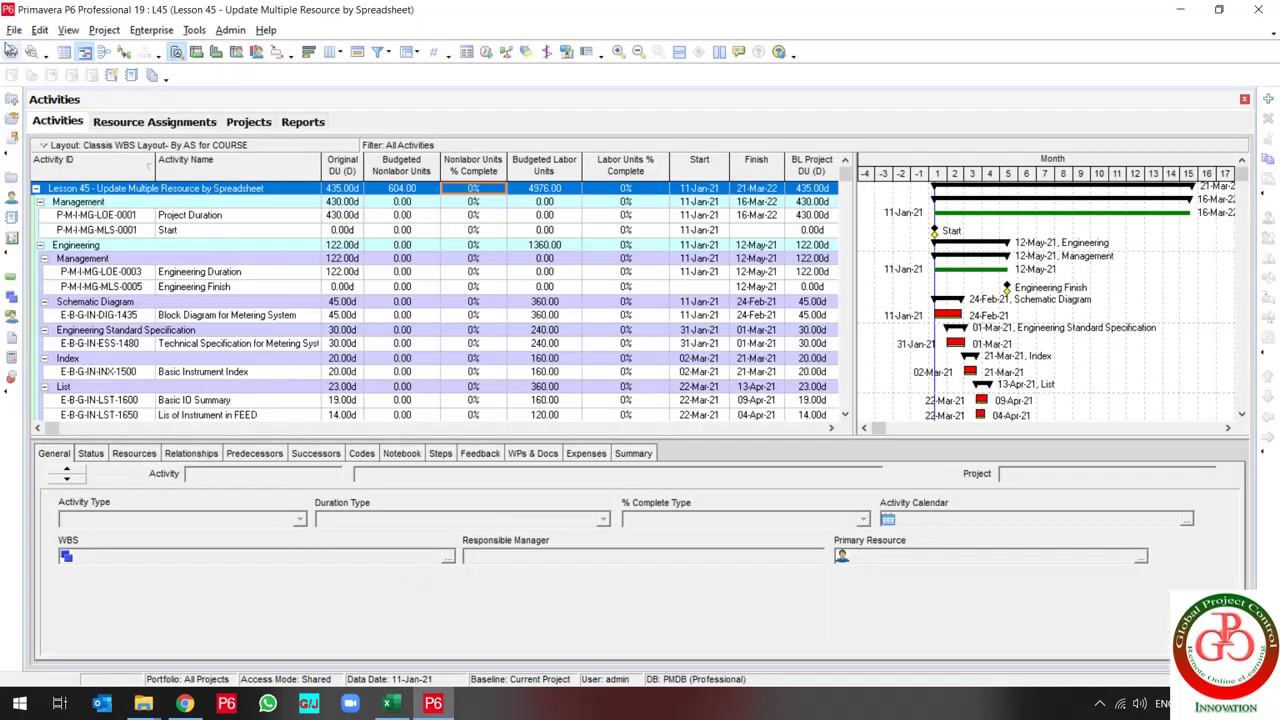
click(14, 30)
click(42, 133)
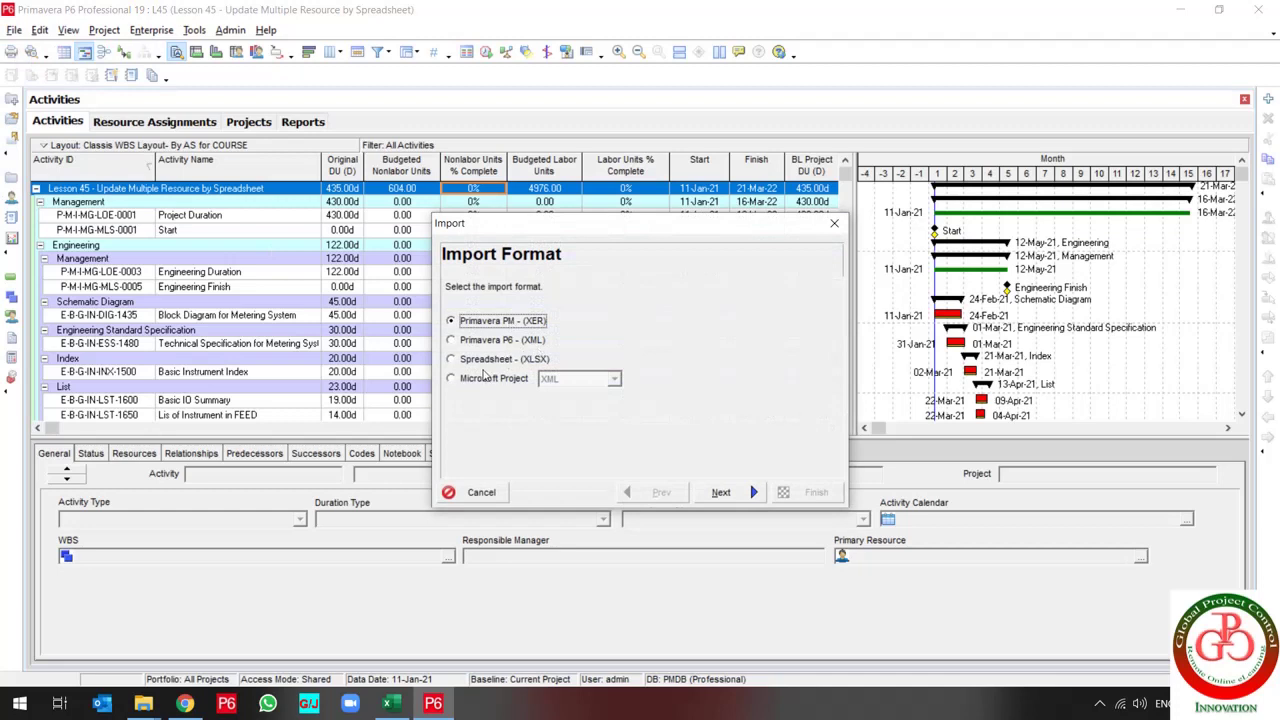
click(474, 362)
click(721, 492)
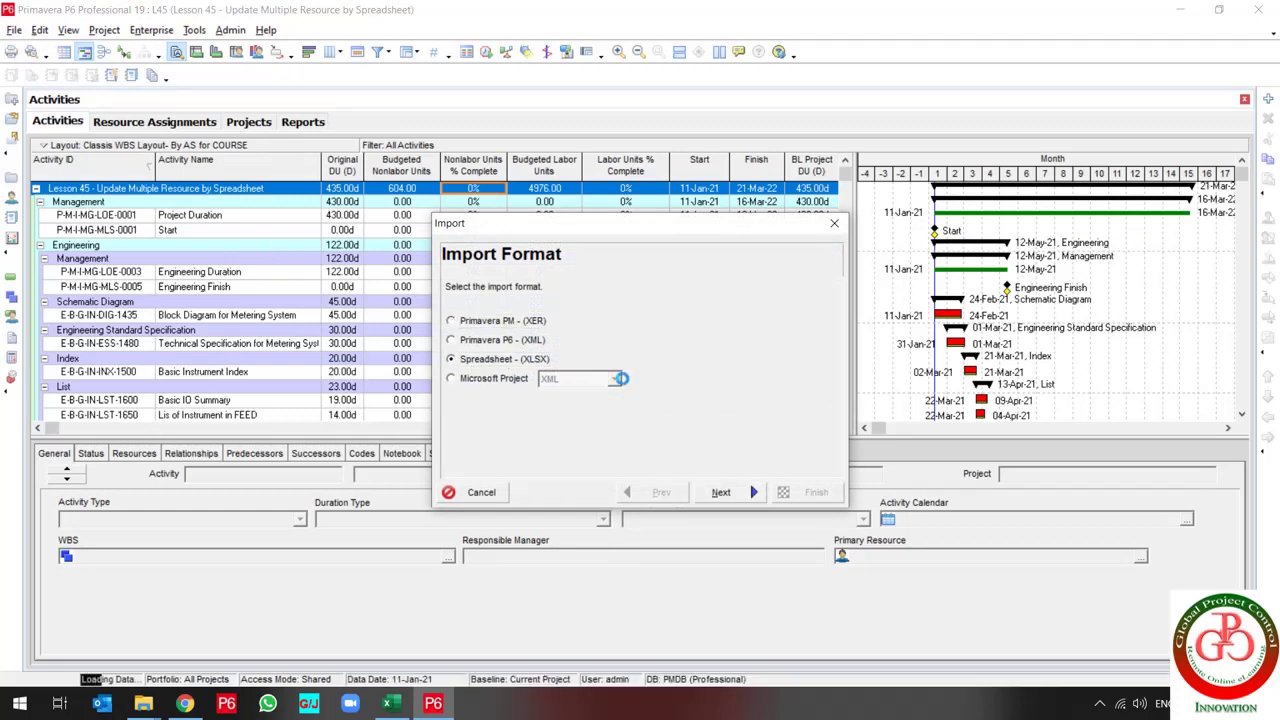
Choose L45-Activities.xlsx from the 45 folder on the Desktop as the file to import
click(731, 398)
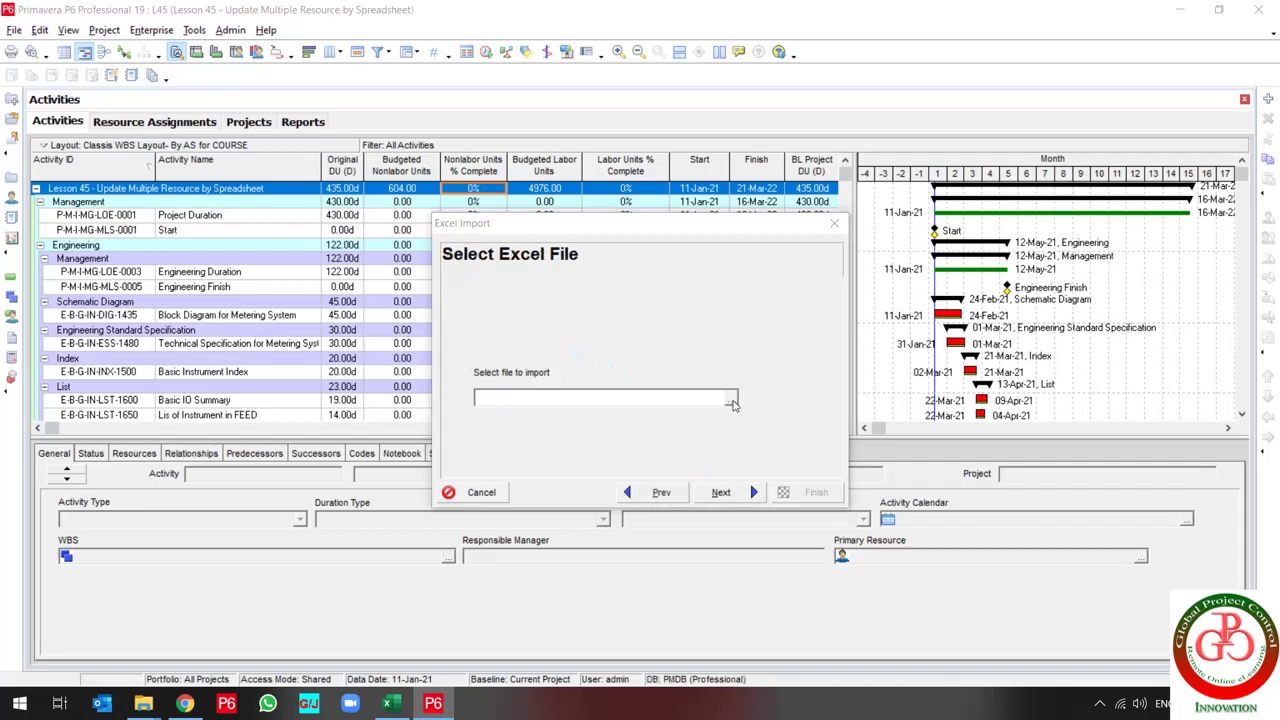
click(462, 250)
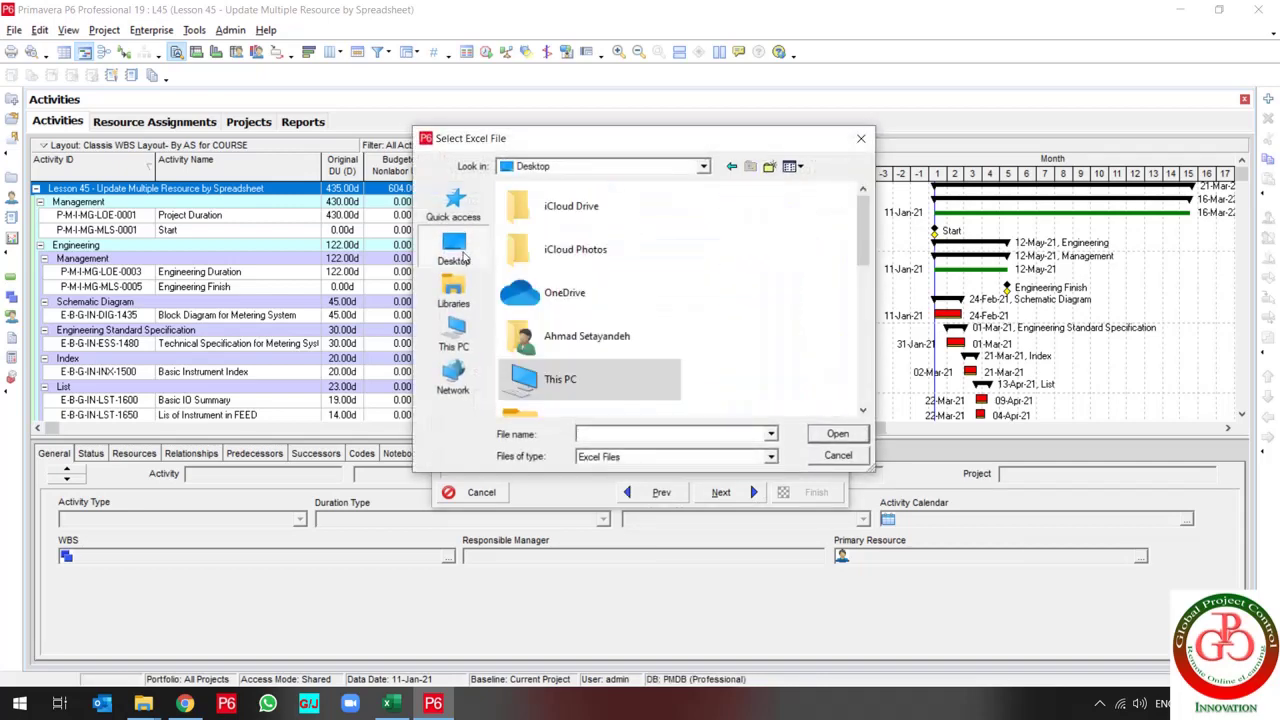
scroll(765, 318, down, 3)
double_click(534, 285)
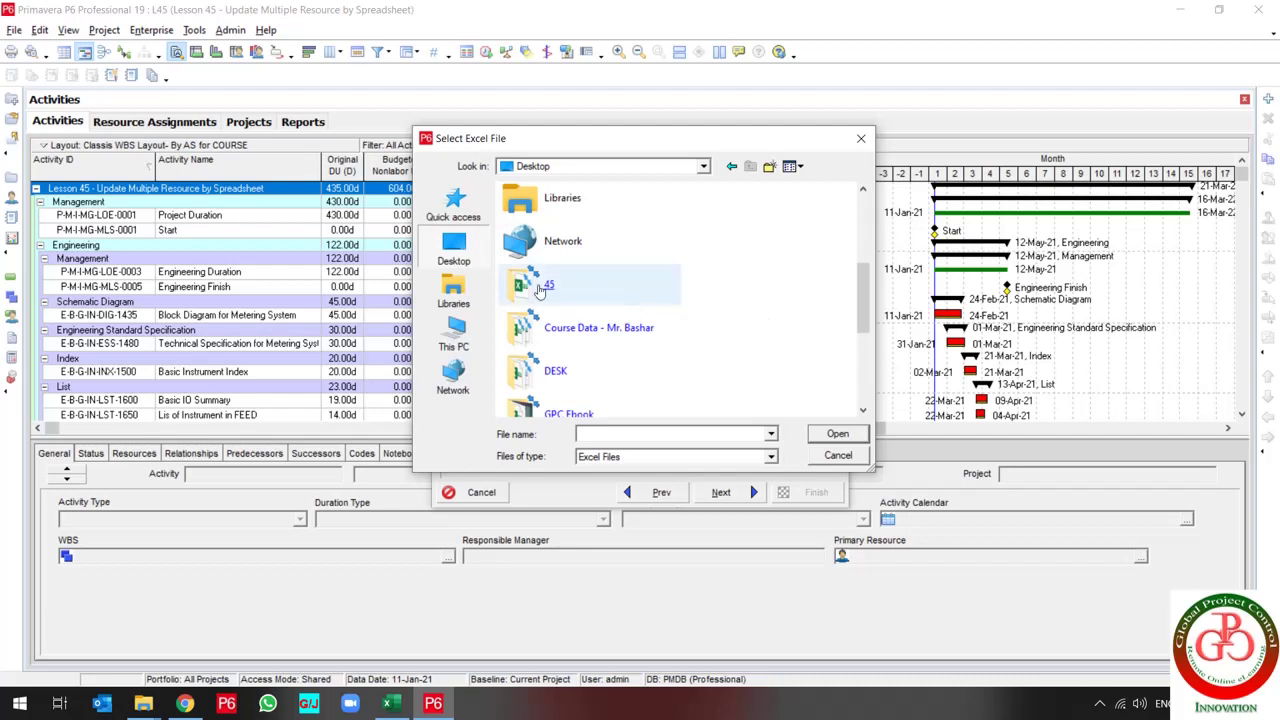
double_click(557, 216)
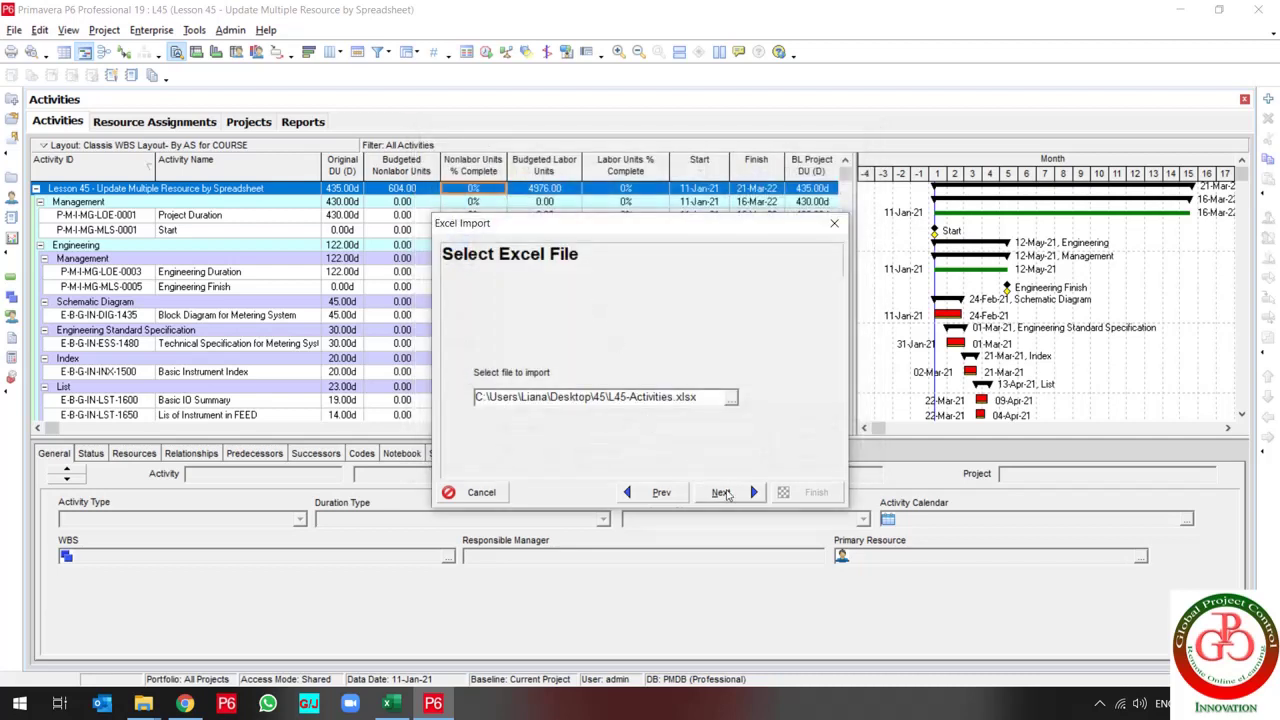
Import the Activities data with the Update Existing Project action into project L45 and close the import wizard
click(720, 492)
click(528, 333)
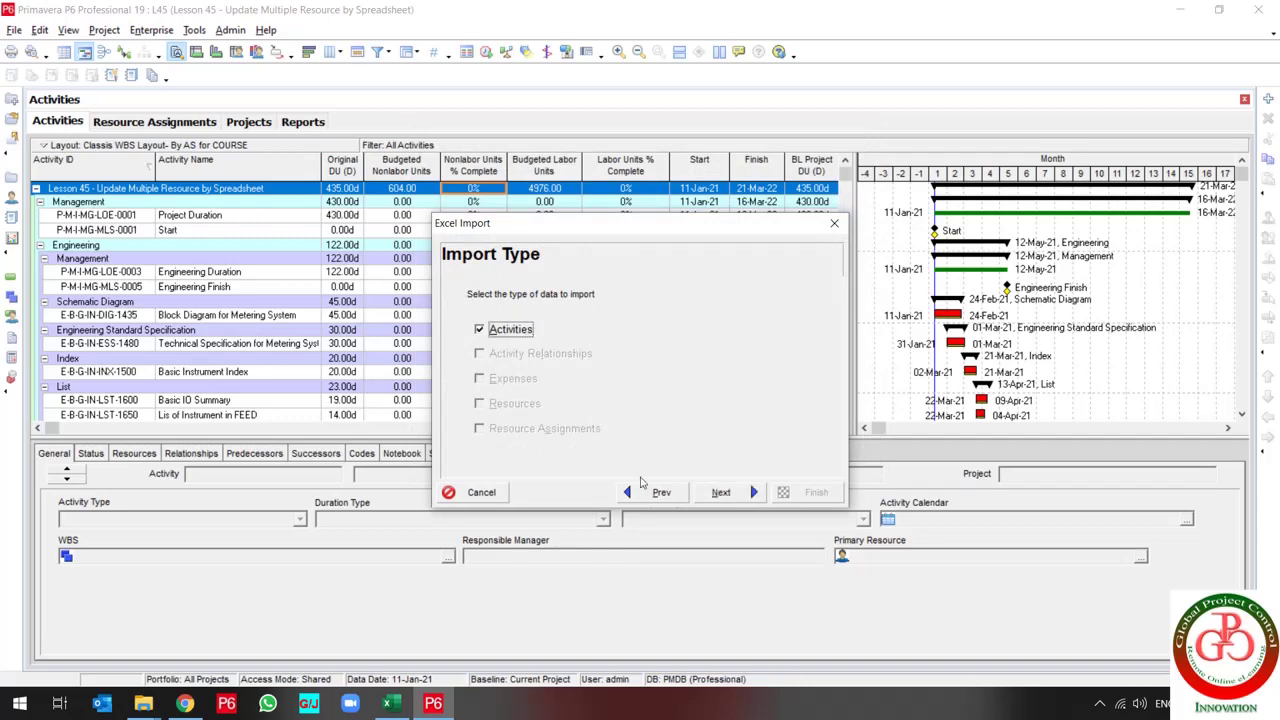
click(720, 492)
click(797, 370)
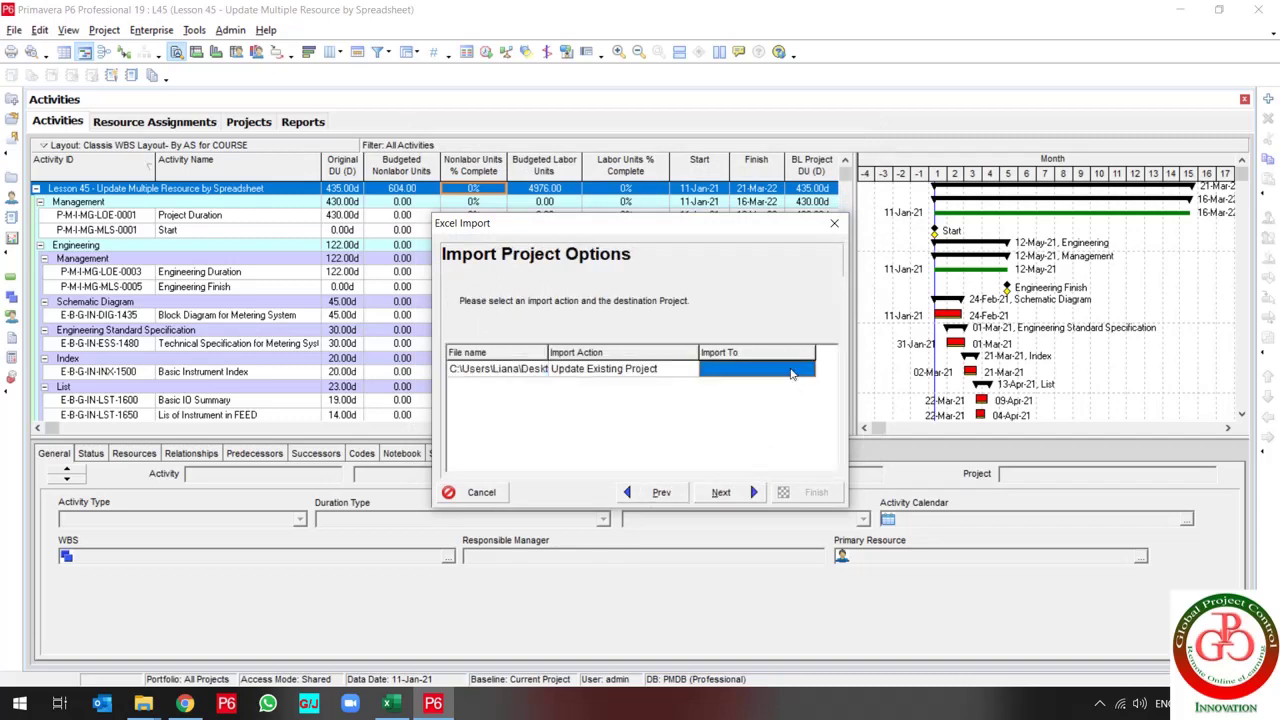
click(808, 369)
double_click(549, 262)
click(712, 494)
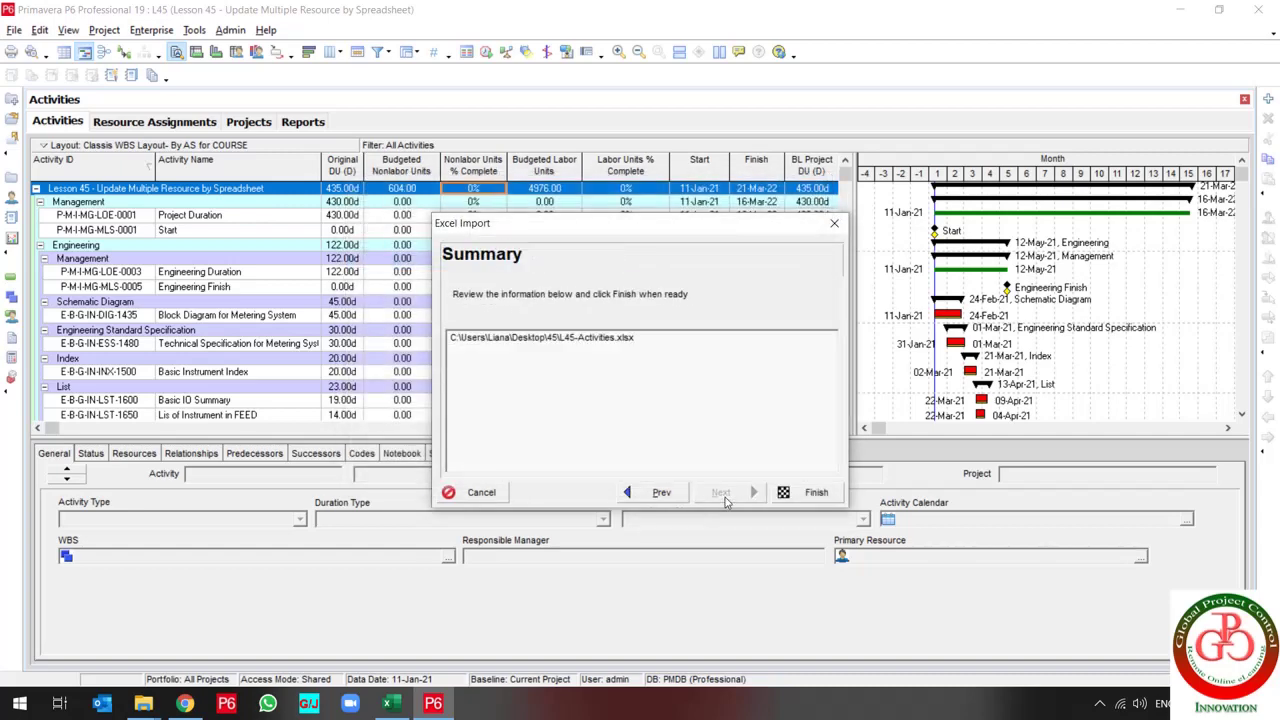
click(805, 494)
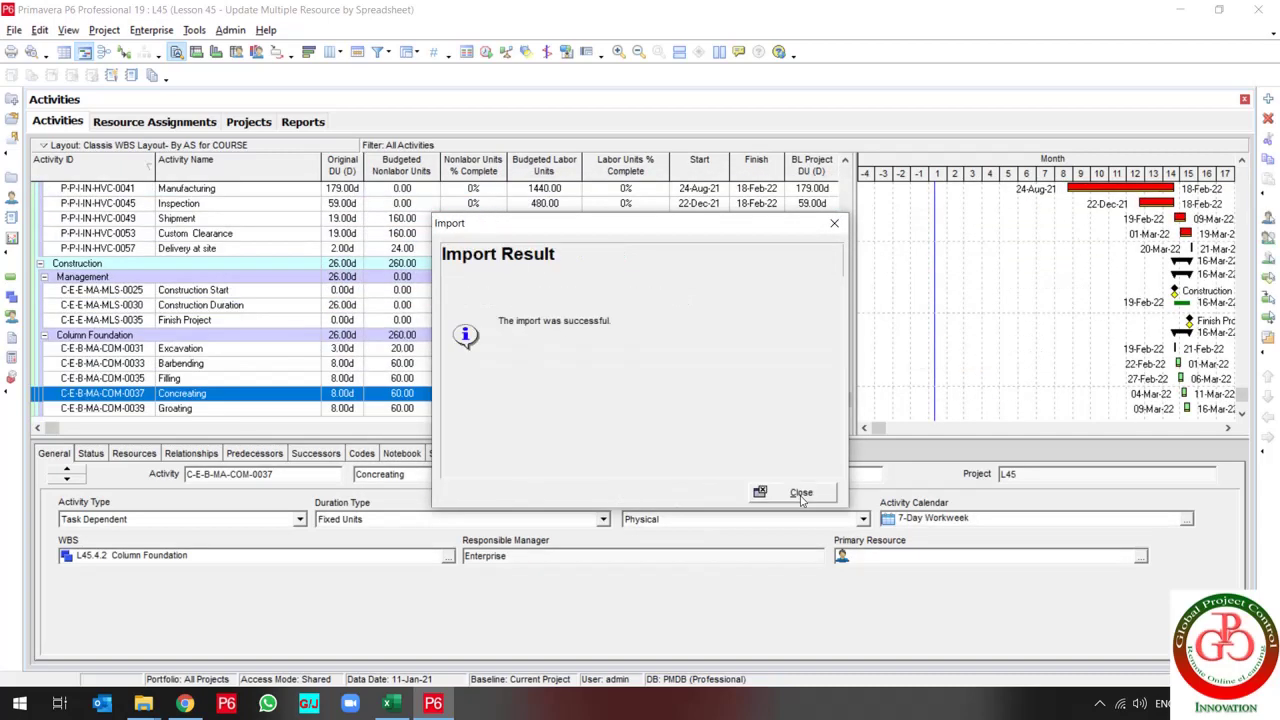
click(798, 492)
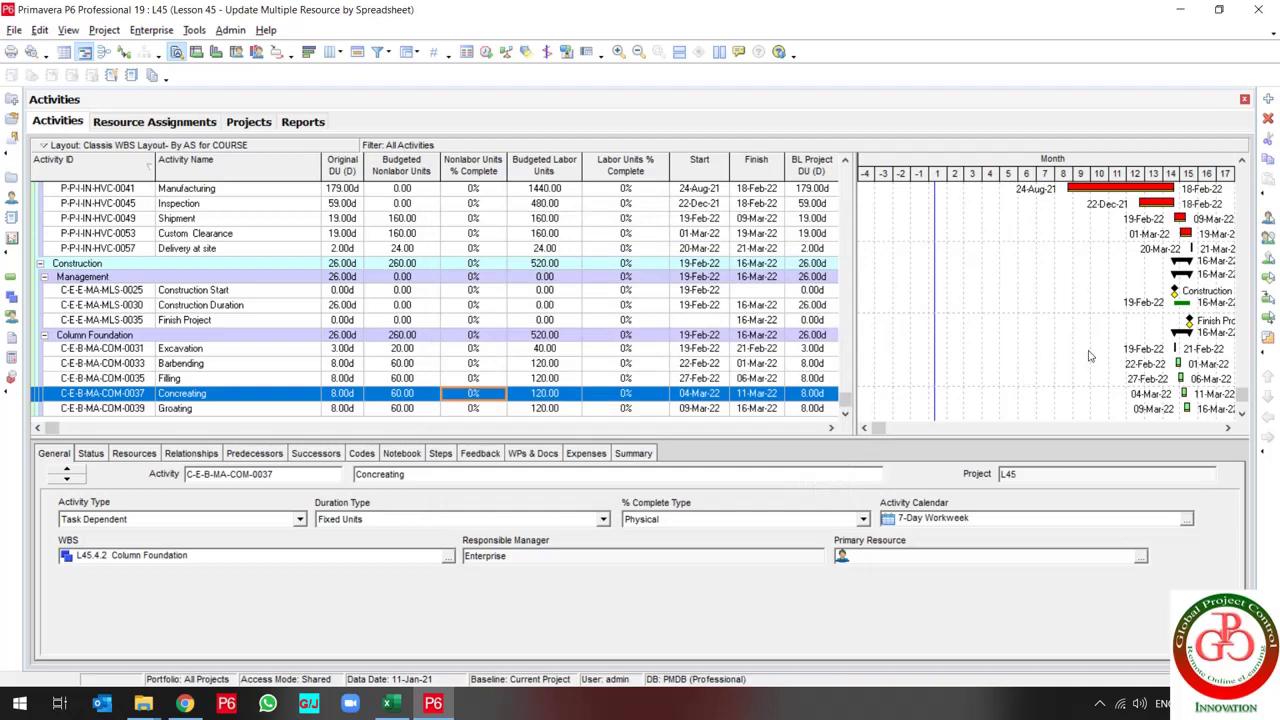
Review the imported activities' percent complete and dates across the WBS, and display the resources assigned to the Concreating activity
scroll(1090, 356, up, 5)
scroll(1090, 352, up, 5)
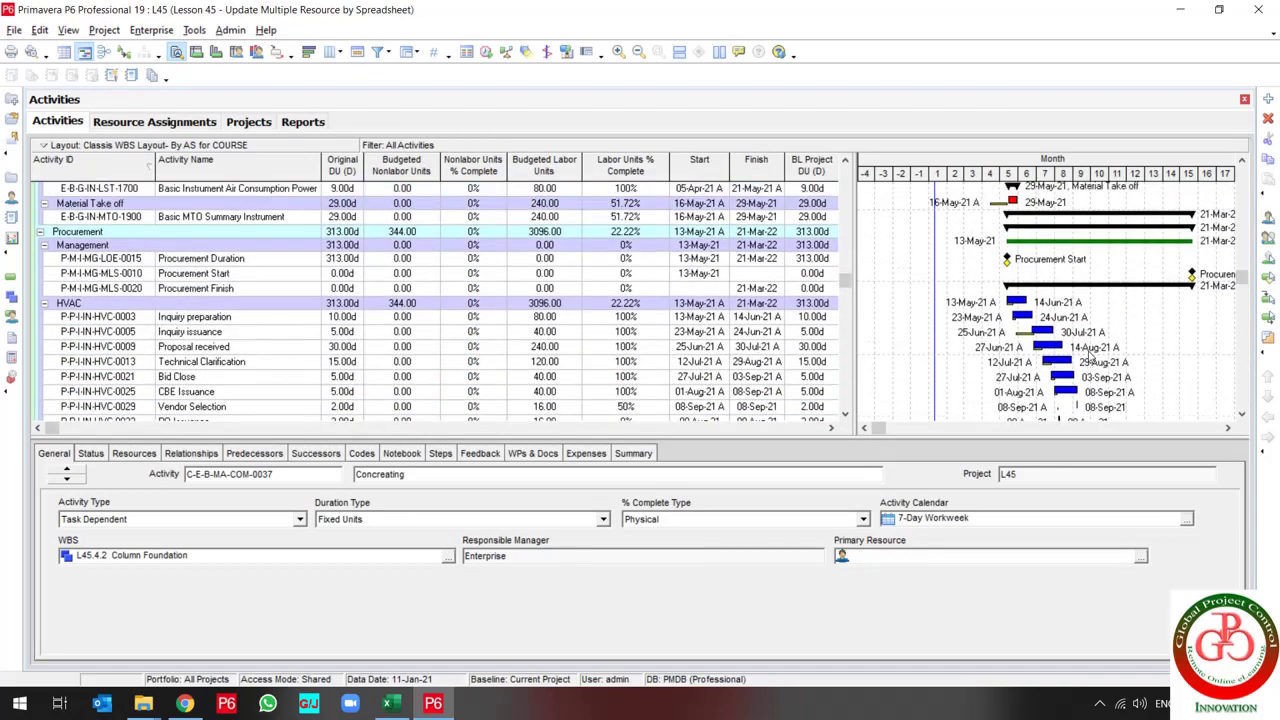
scroll(1090, 355, up, 10)
scroll(1090, 356, down, 10)
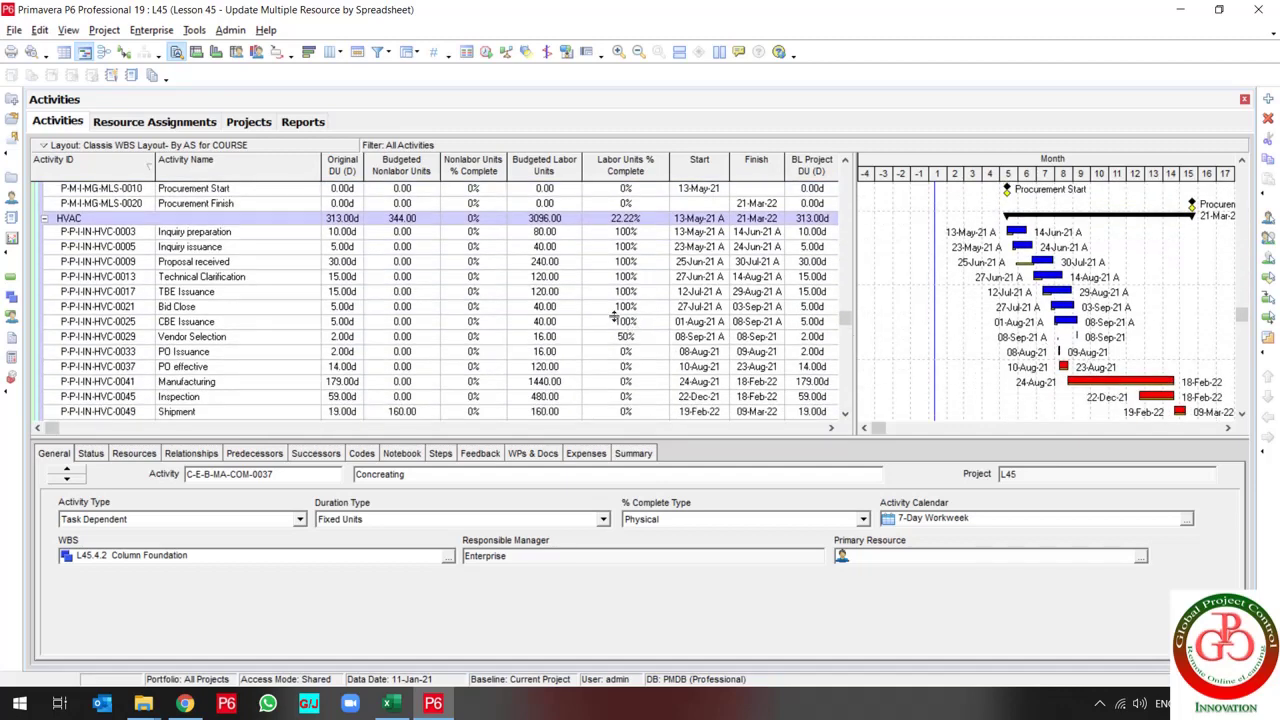
click(135, 453)
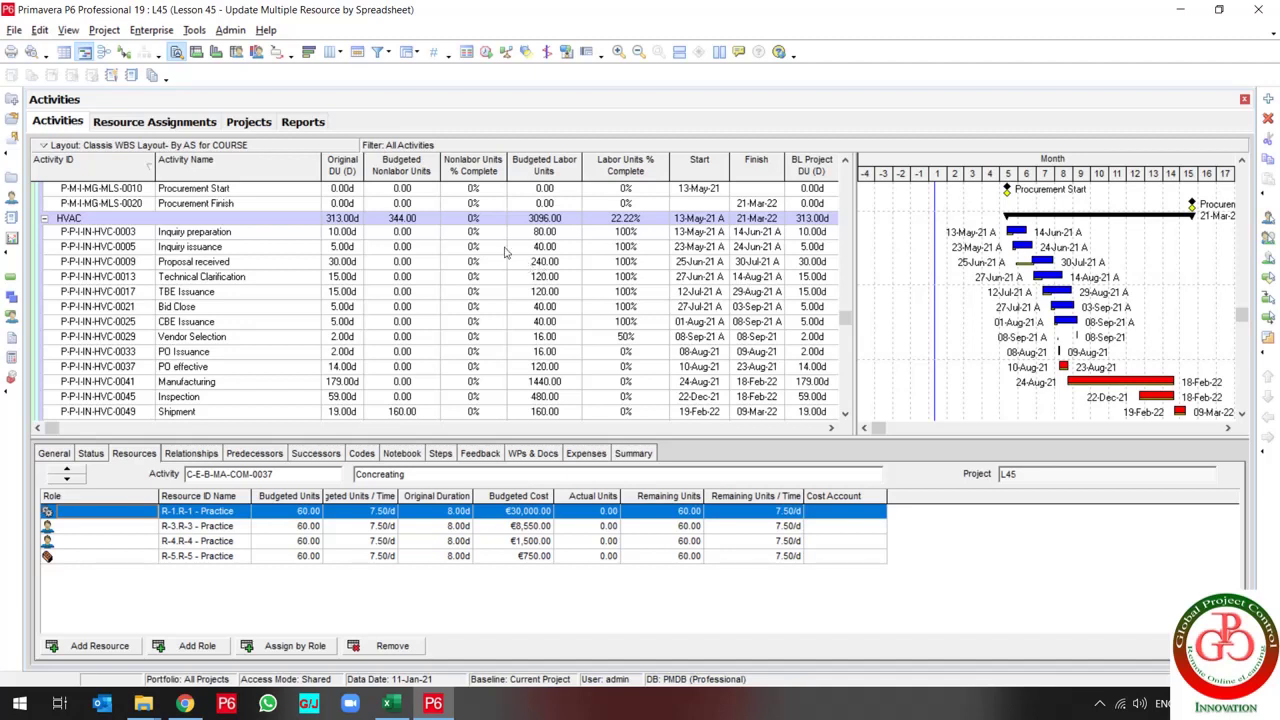
Set up a Spreadsheet (XLSX) export of only the Resource Assignments data for project L45
click(14, 30)
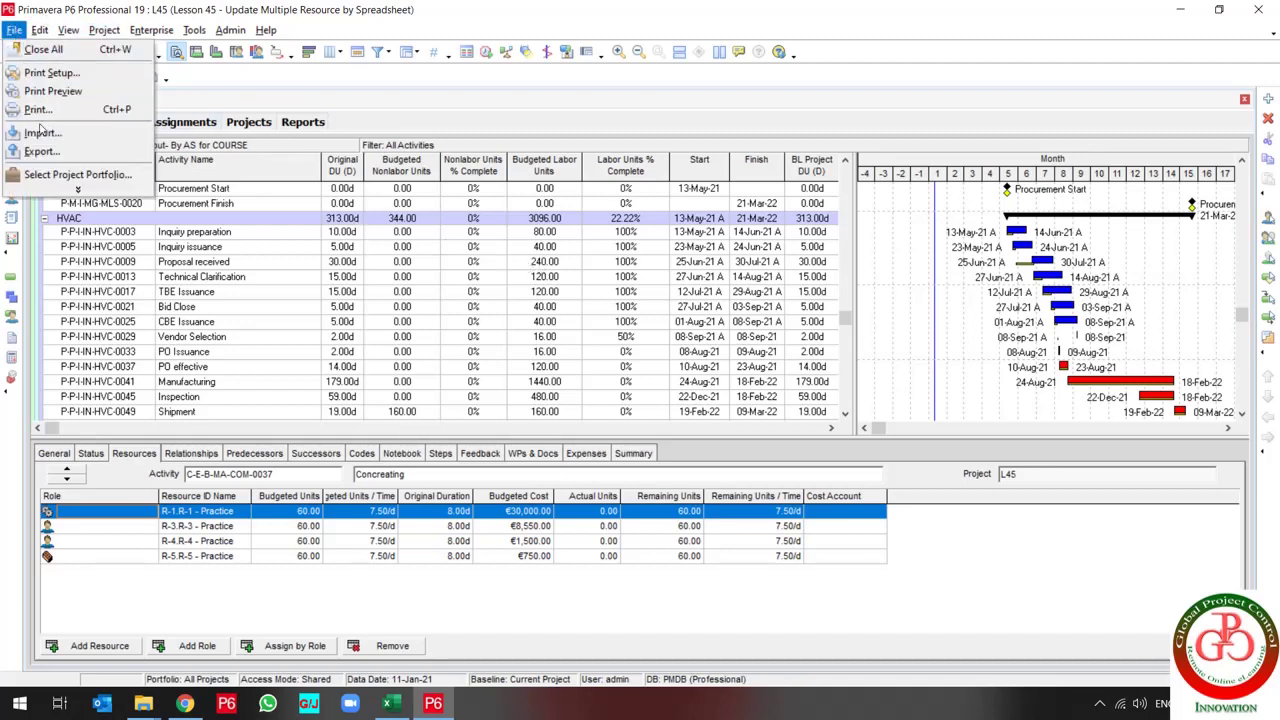
click(41, 152)
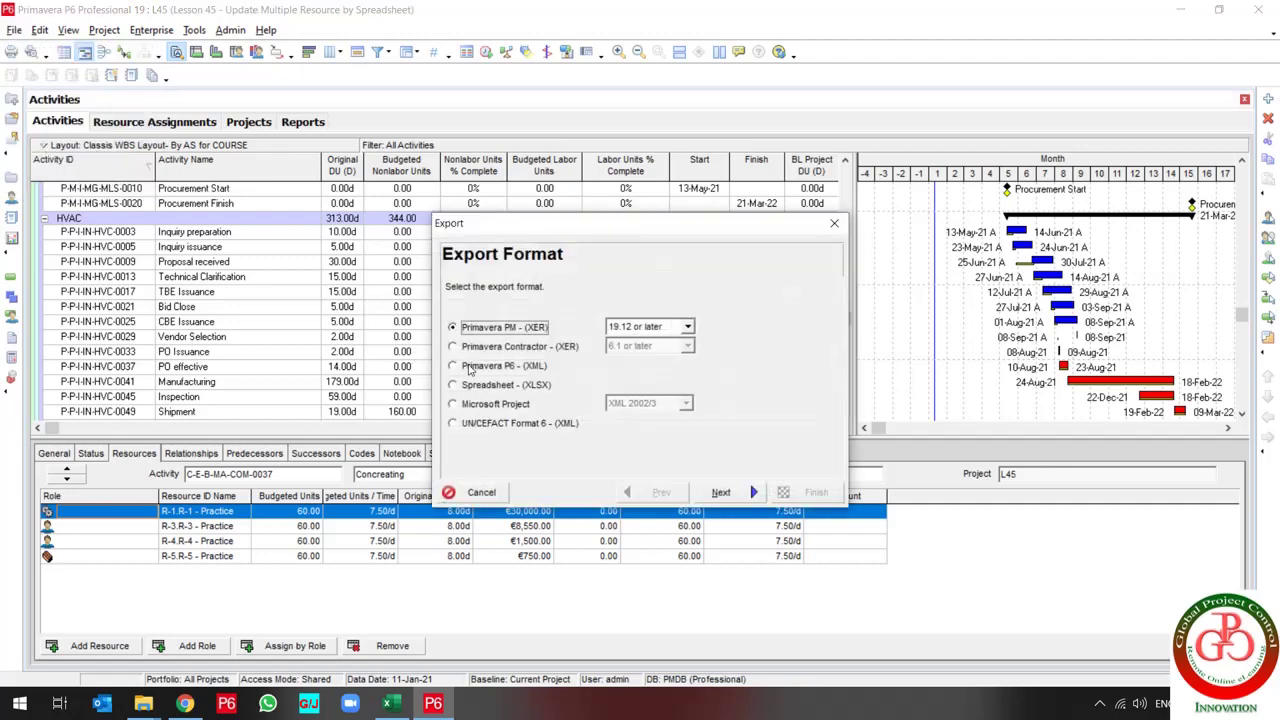
click(487, 386)
click(722, 494)
click(515, 420)
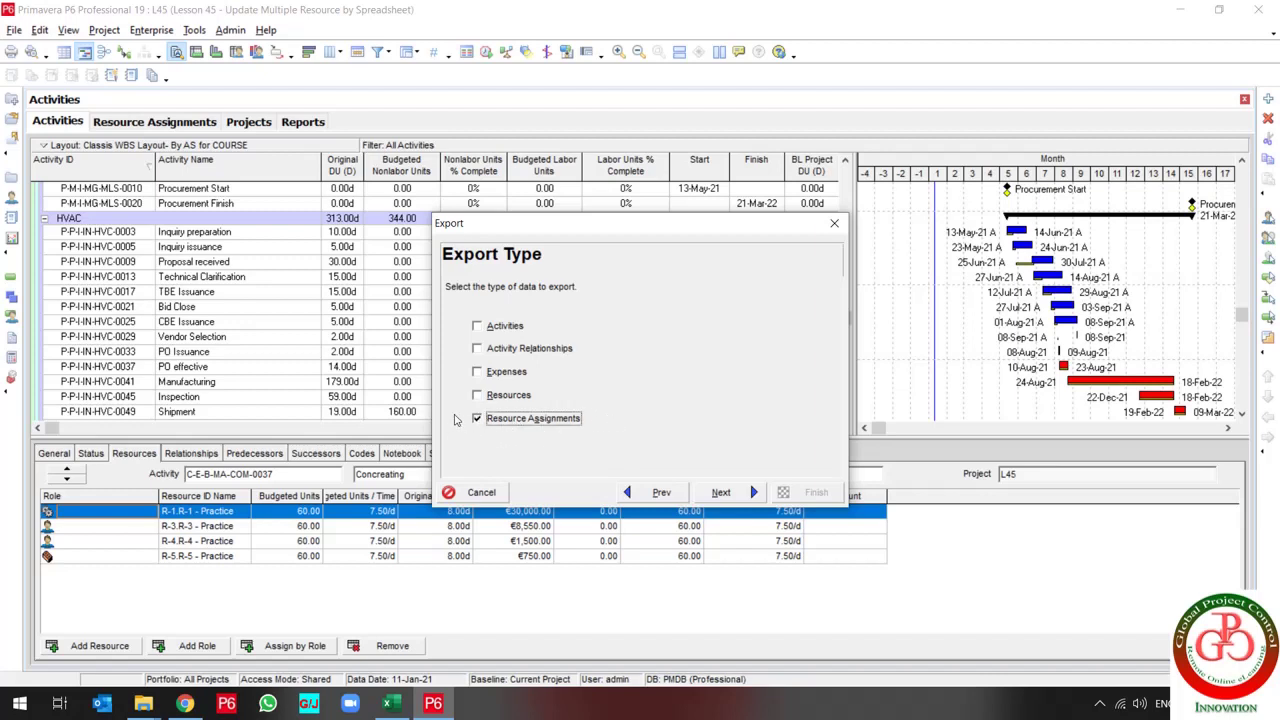
click(724, 496)
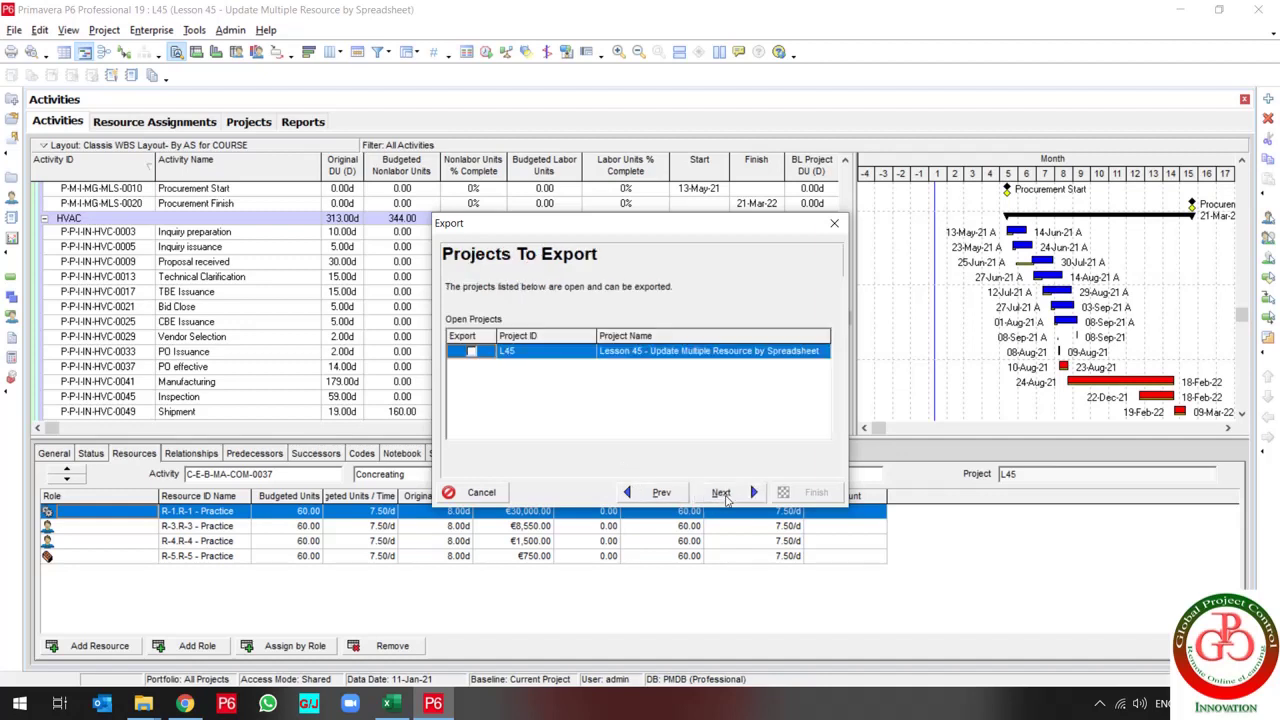
click(473, 353)
click(722, 492)
Choose the ACT UPD IMPT for resource export template and check its selected columns, from Activity ID to At Completion Units
click(549, 324)
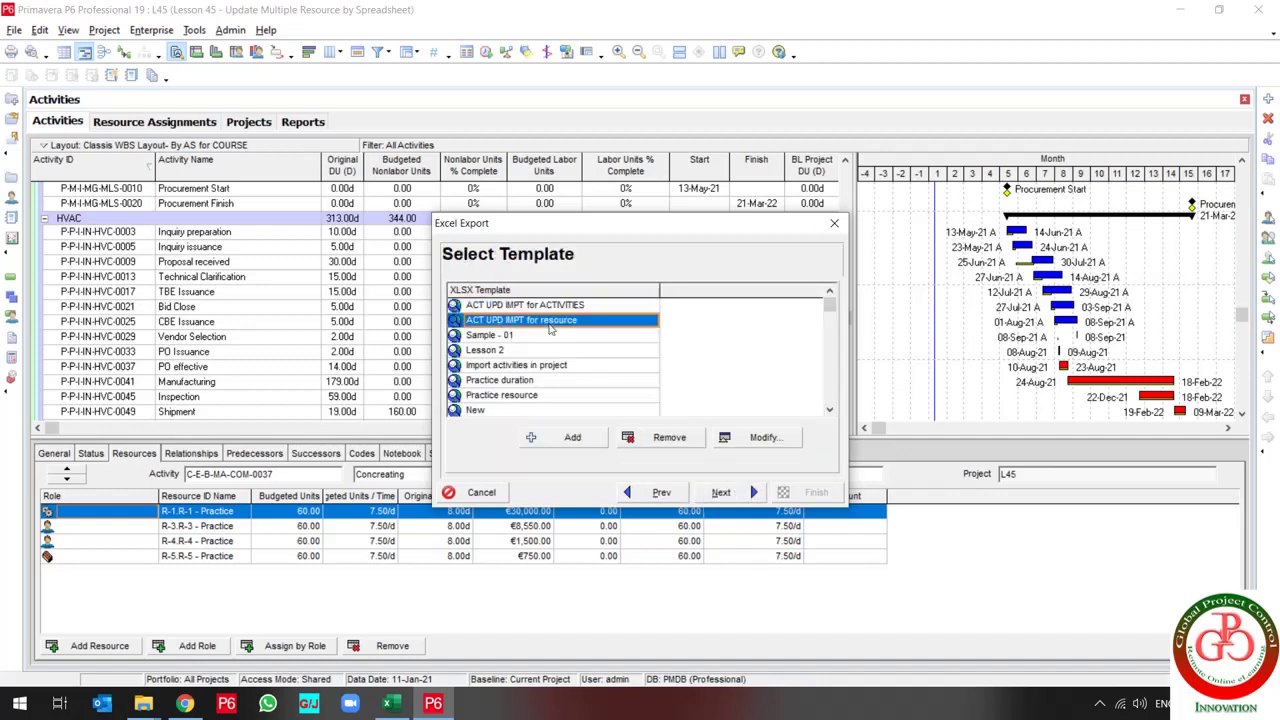
click(764, 437)
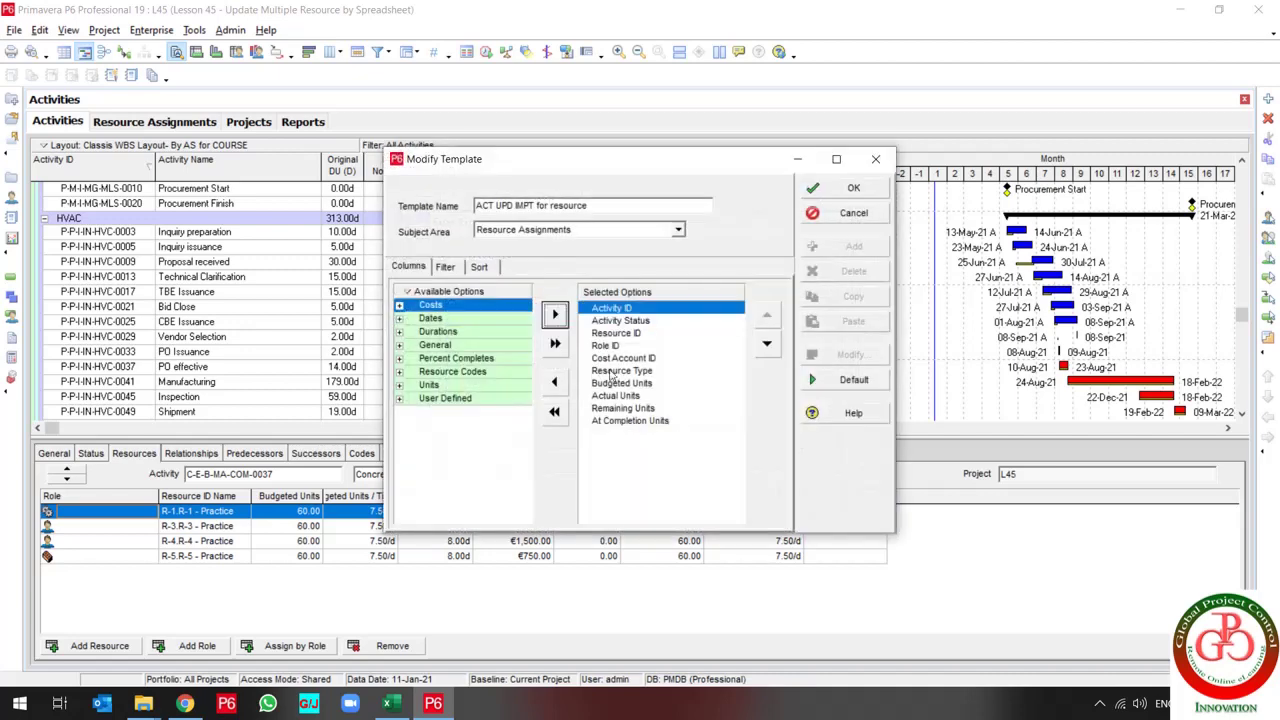
shift+click(632, 421)
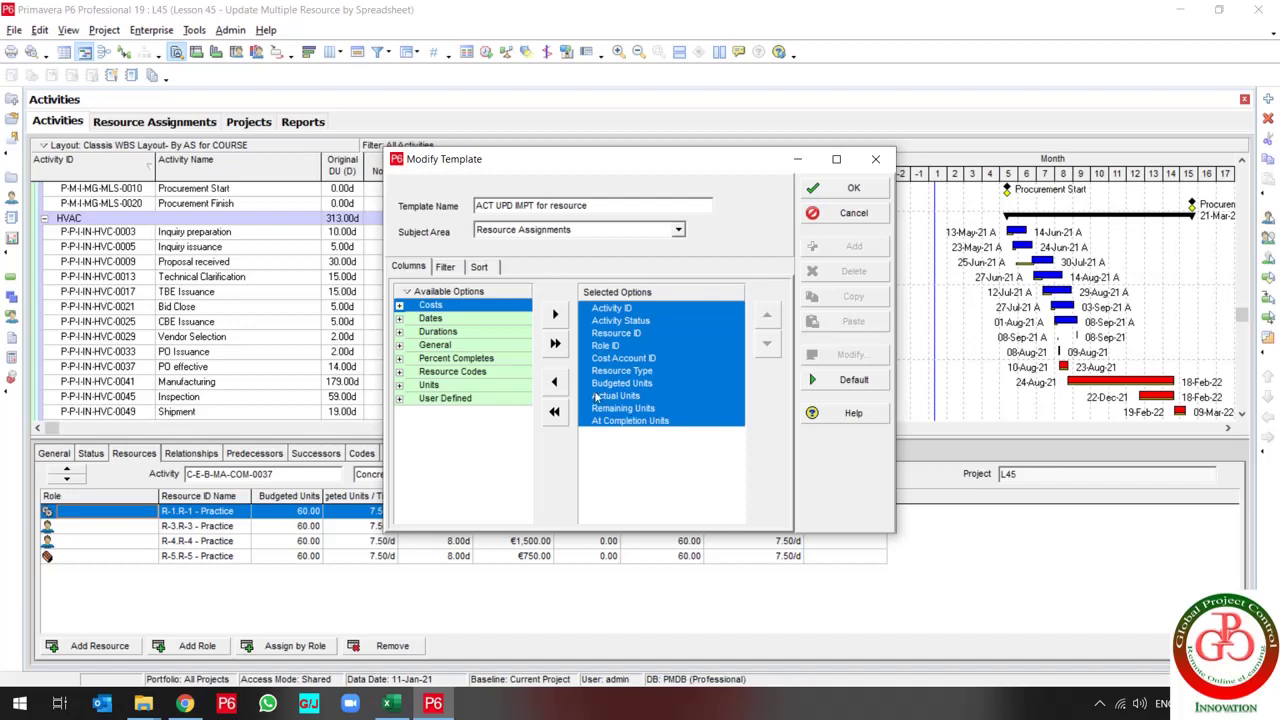
click(850, 188)
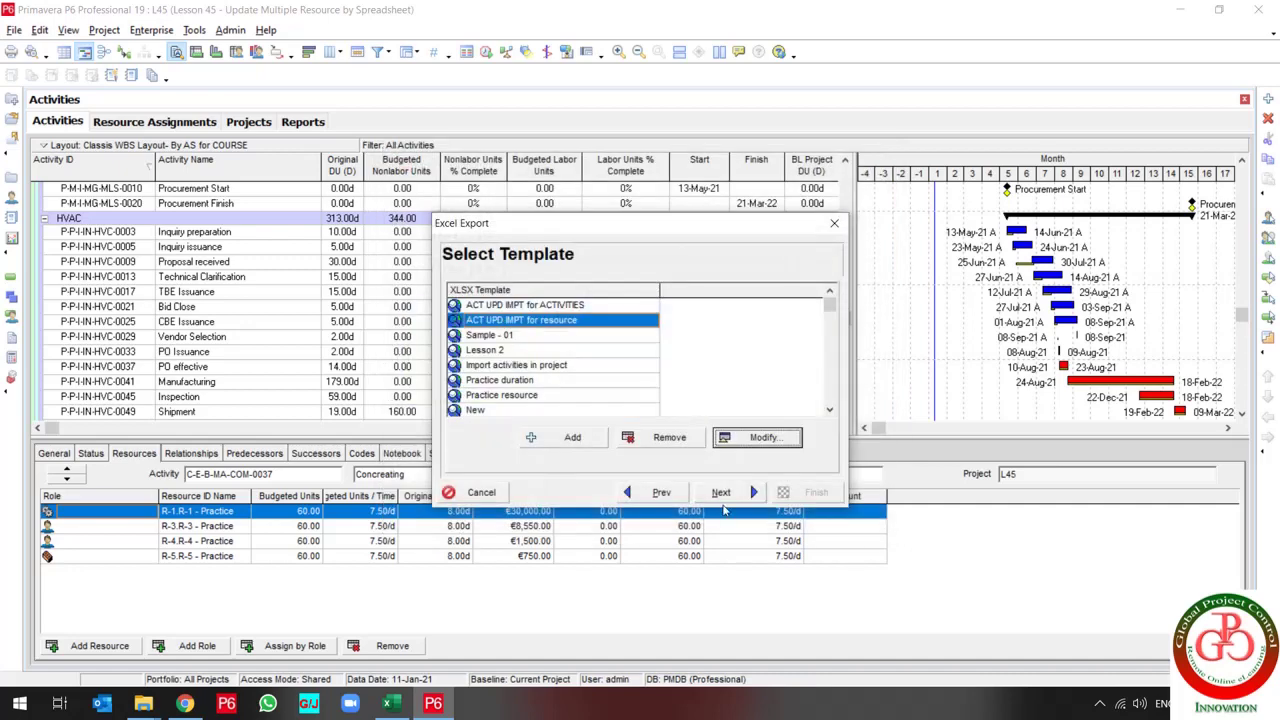
Export the resource assignments to L45-Activity Resource Assignments.xlsx in the 45 folder on the Desktop
click(722, 493)
click(764, 340)
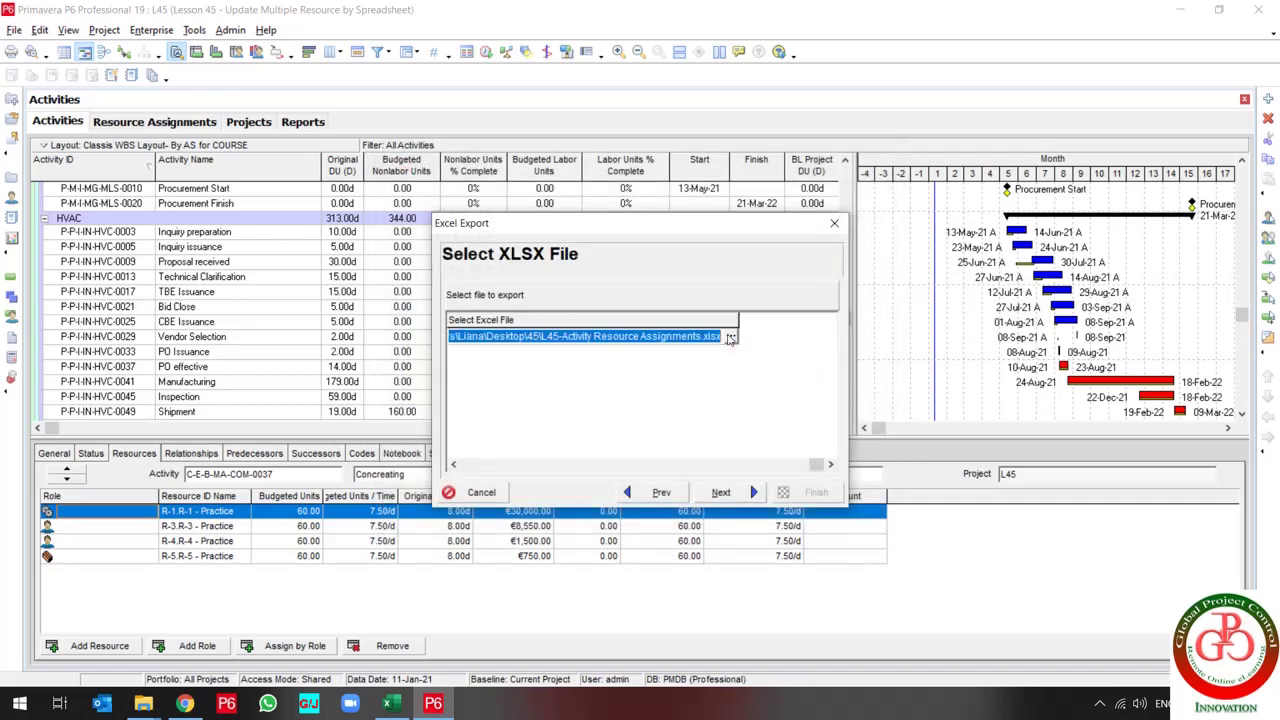
click(731, 336)
click(836, 432)
click(721, 492)
click(816, 492)
click(797, 493)
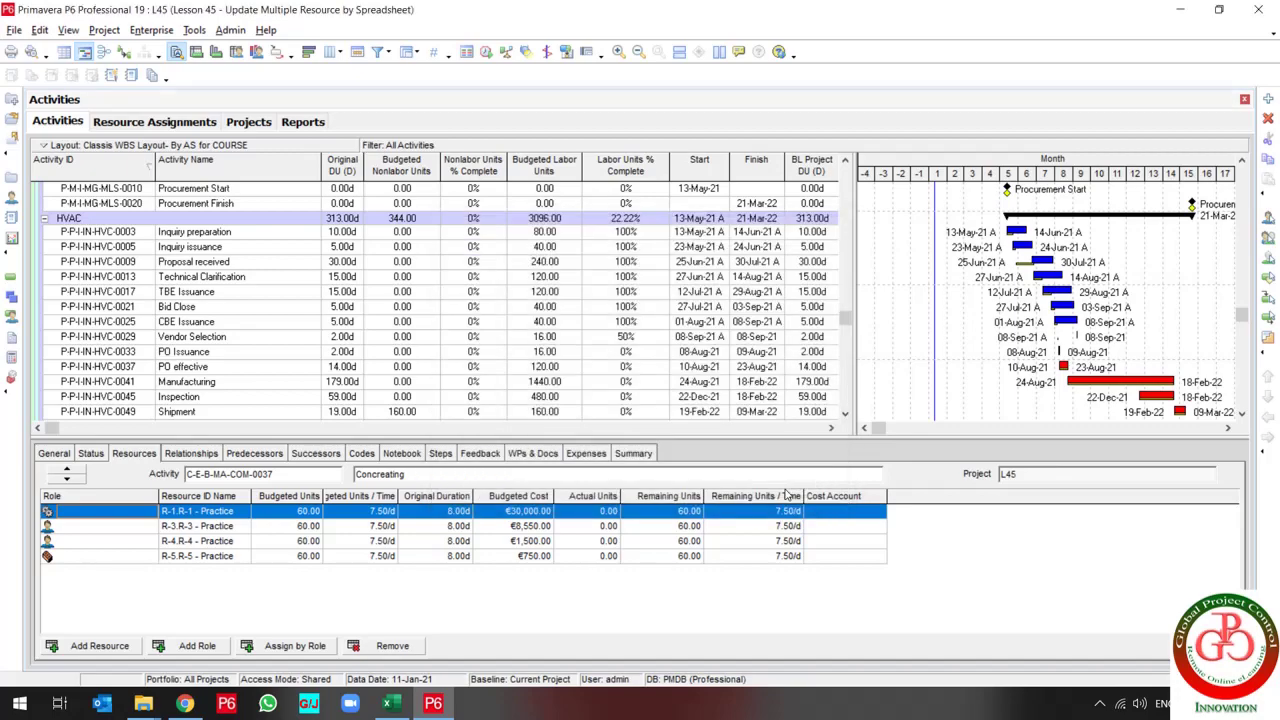
Minimize P6 and open the exported L45-Activity Resource Assignments workbook from the 45 folder in Excel
click(1181, 14)
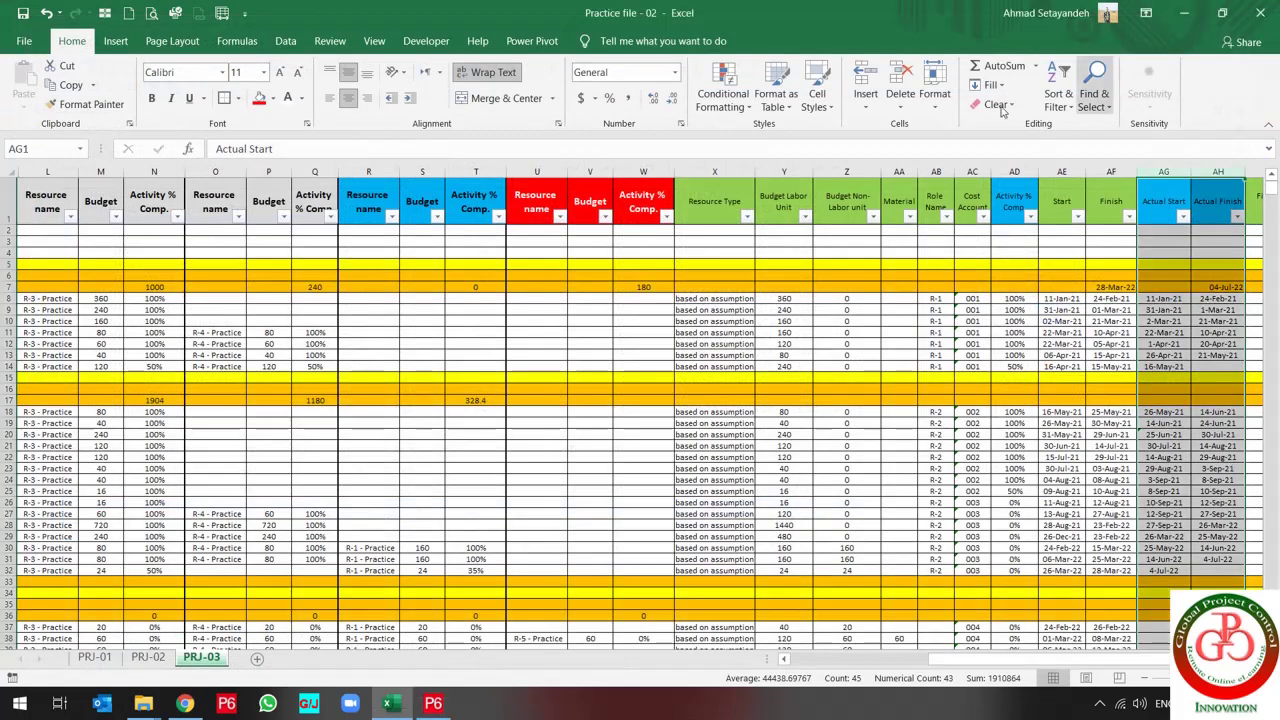
click(143, 703)
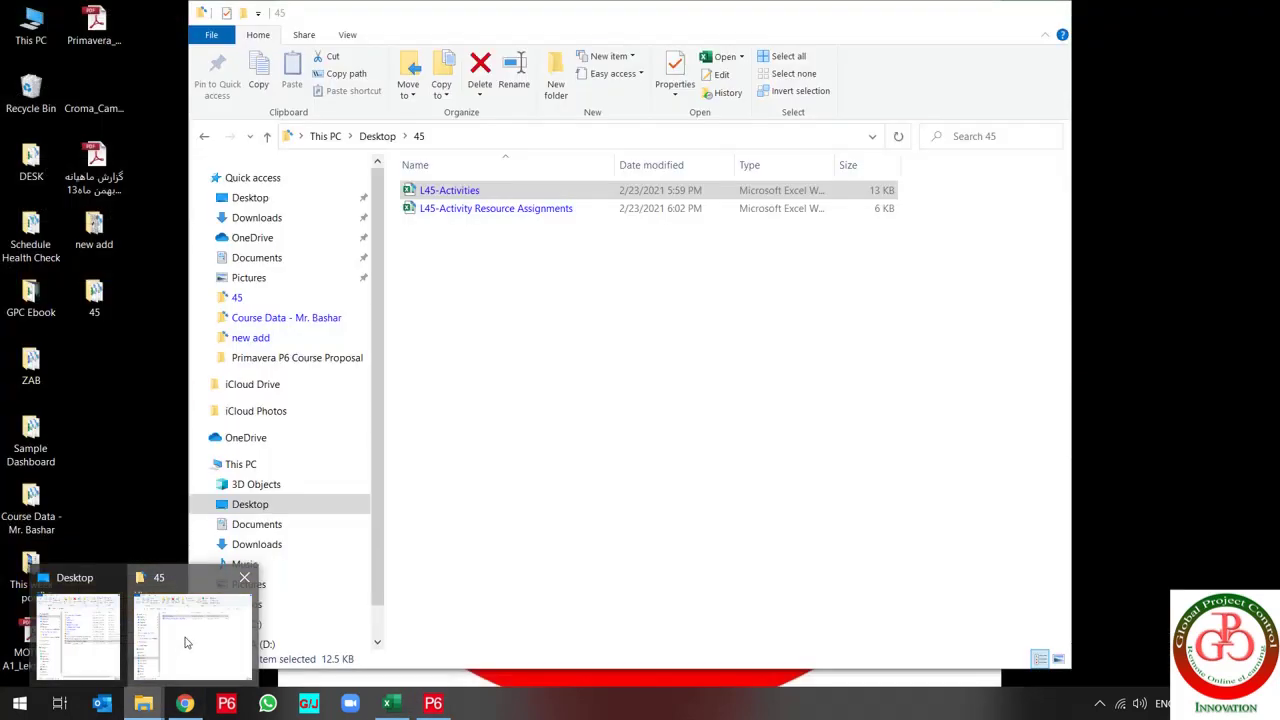
click(185, 642)
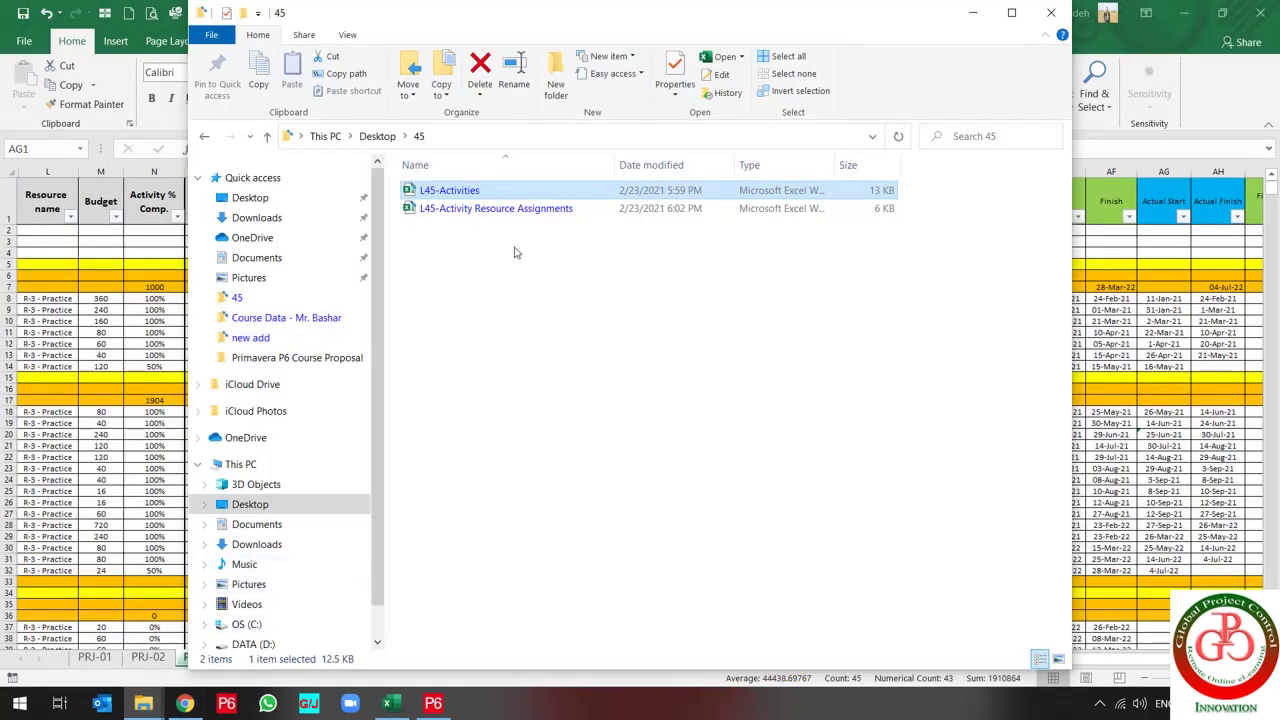
double_click(499, 210)
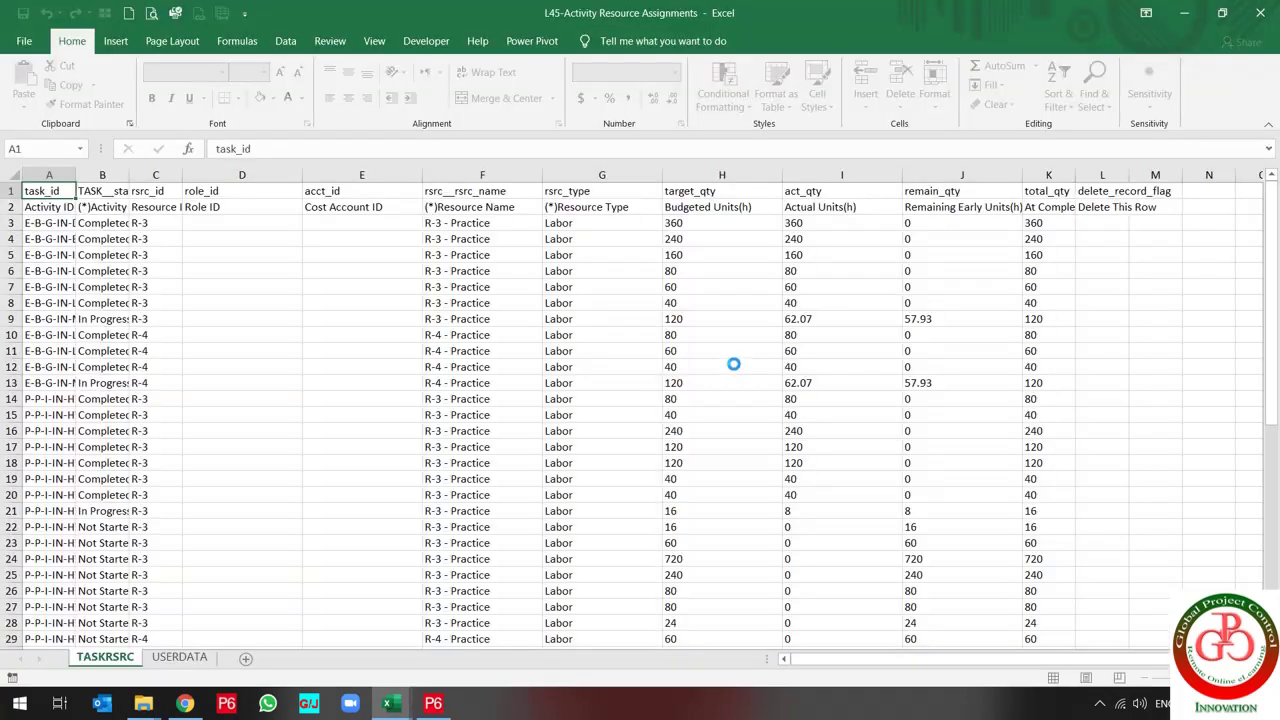
click(733, 364)
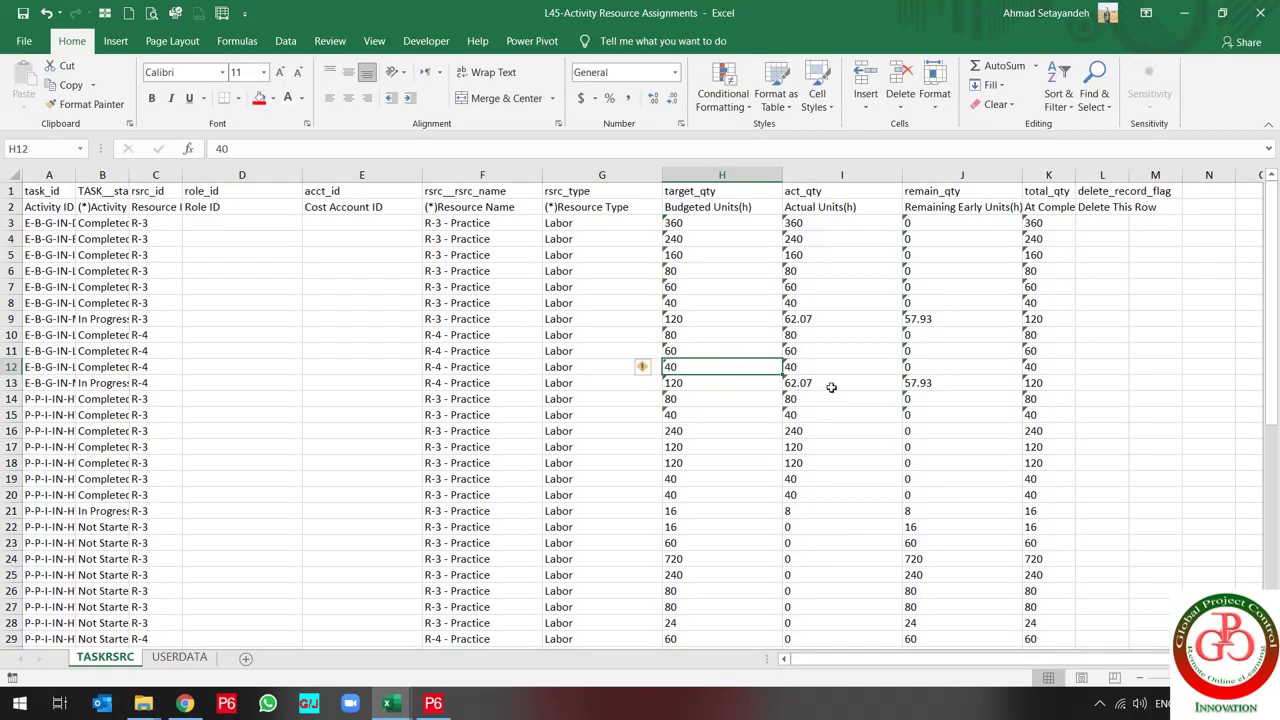
Convert the text values from Budgeted Units through At Completion Units, from row 3 down, to numbers
click(692, 224)
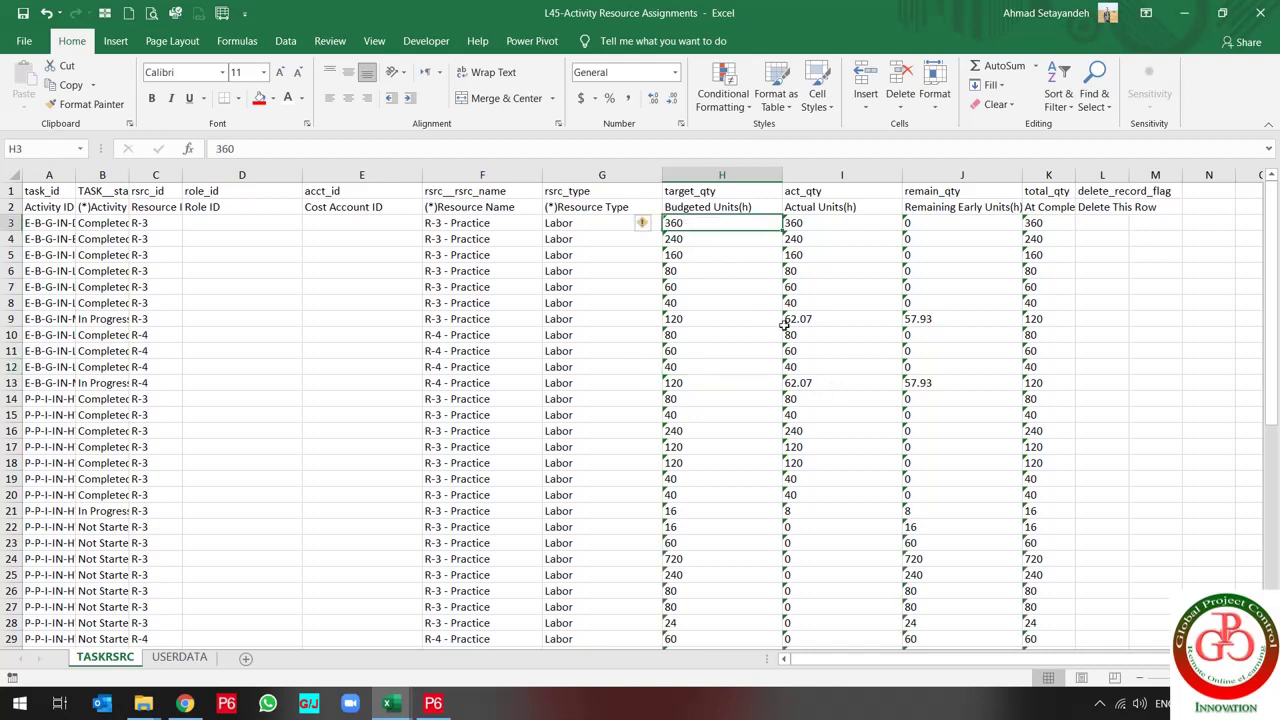
key(shift+Right)
key(shift+Right)
key(shift+Right)
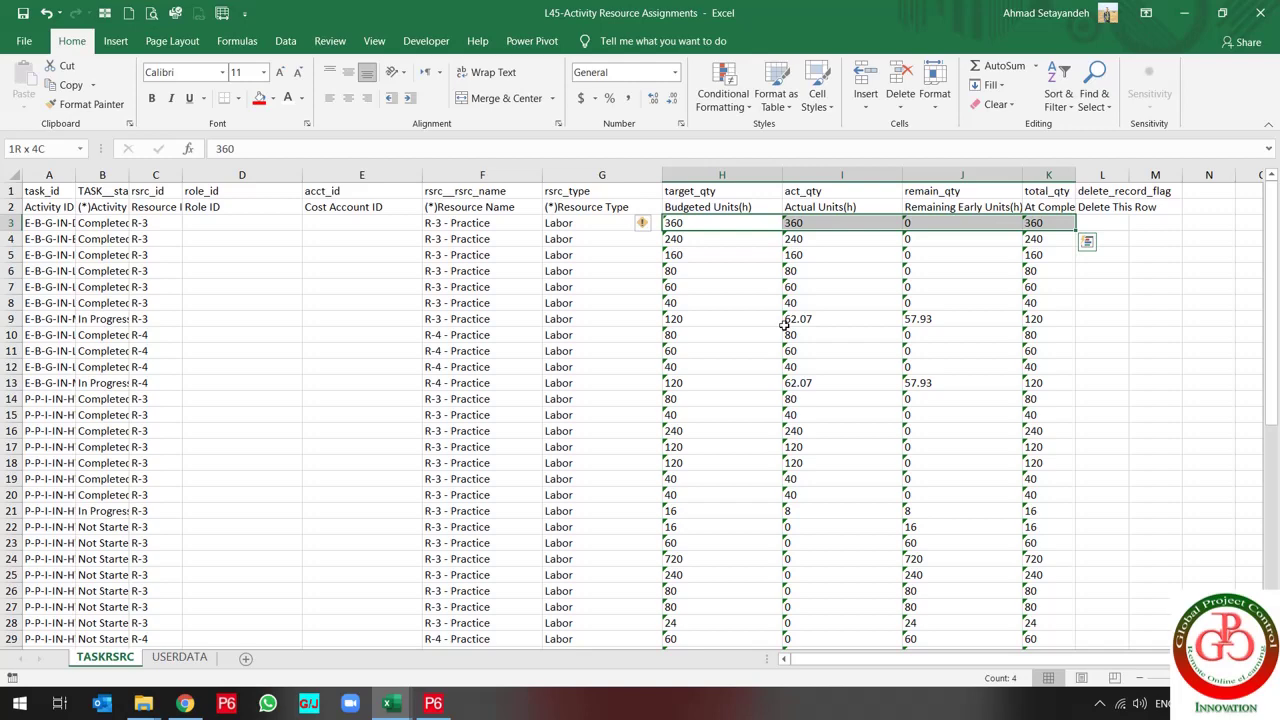
key(ctrl+shift+Down)
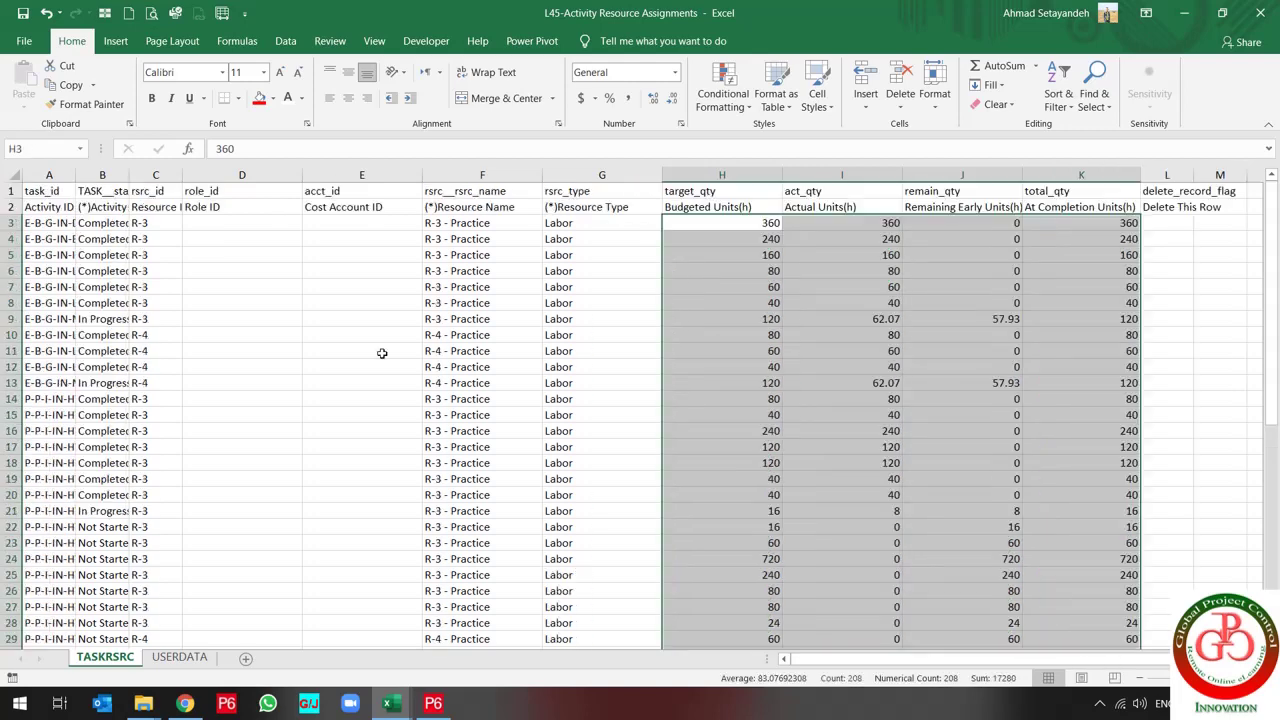
Auto-fit the widths of the Activity ID, Activity Status and Delete This Row columns to their contents
click(110, 221)
double_click(75, 177)
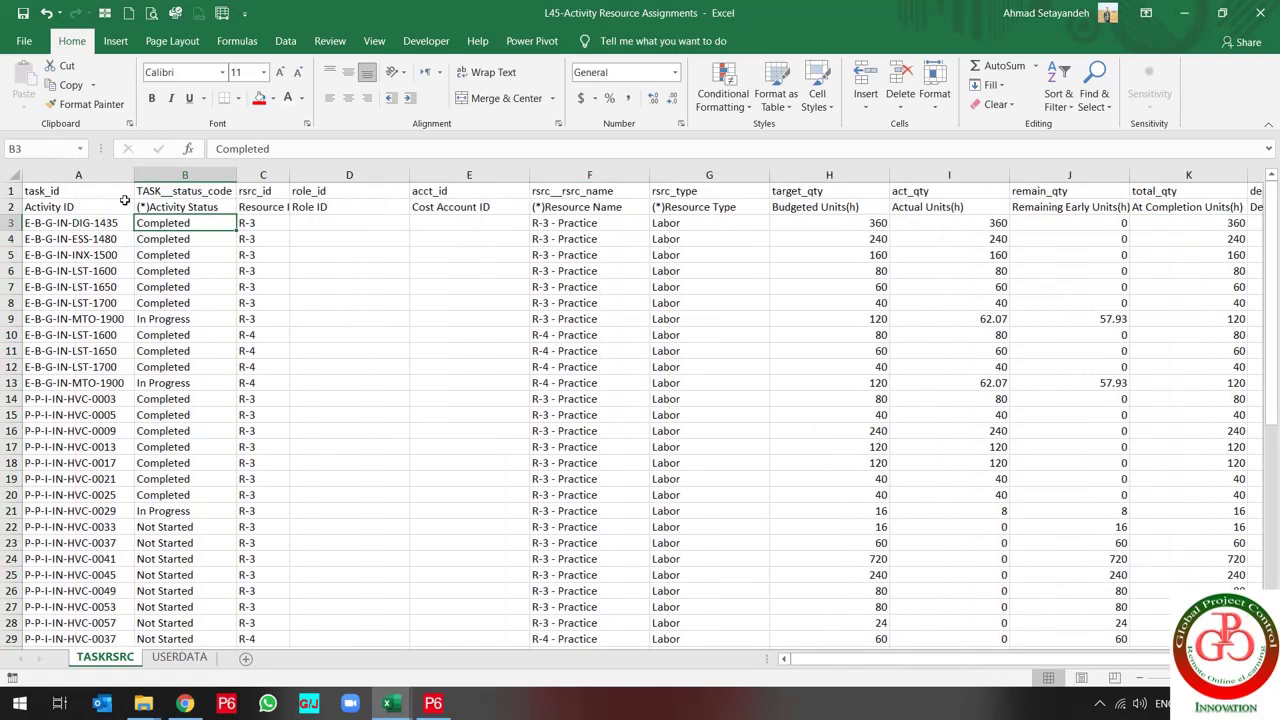
click(338, 222)
key(Right)
key(Right)
key(Right)
key(Right)
key(Left)
key(Left)
key(Left)
key(Left)
key(Left)
key(Left)
key(Left)
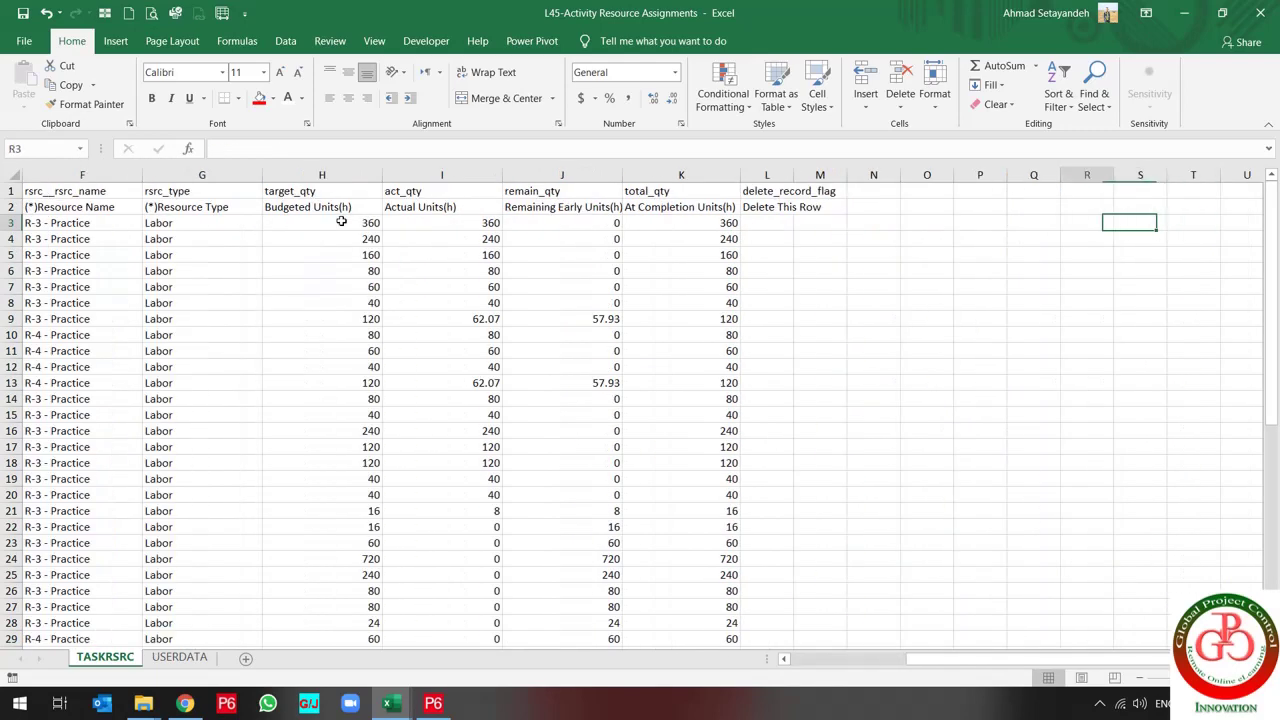
double_click(796, 170)
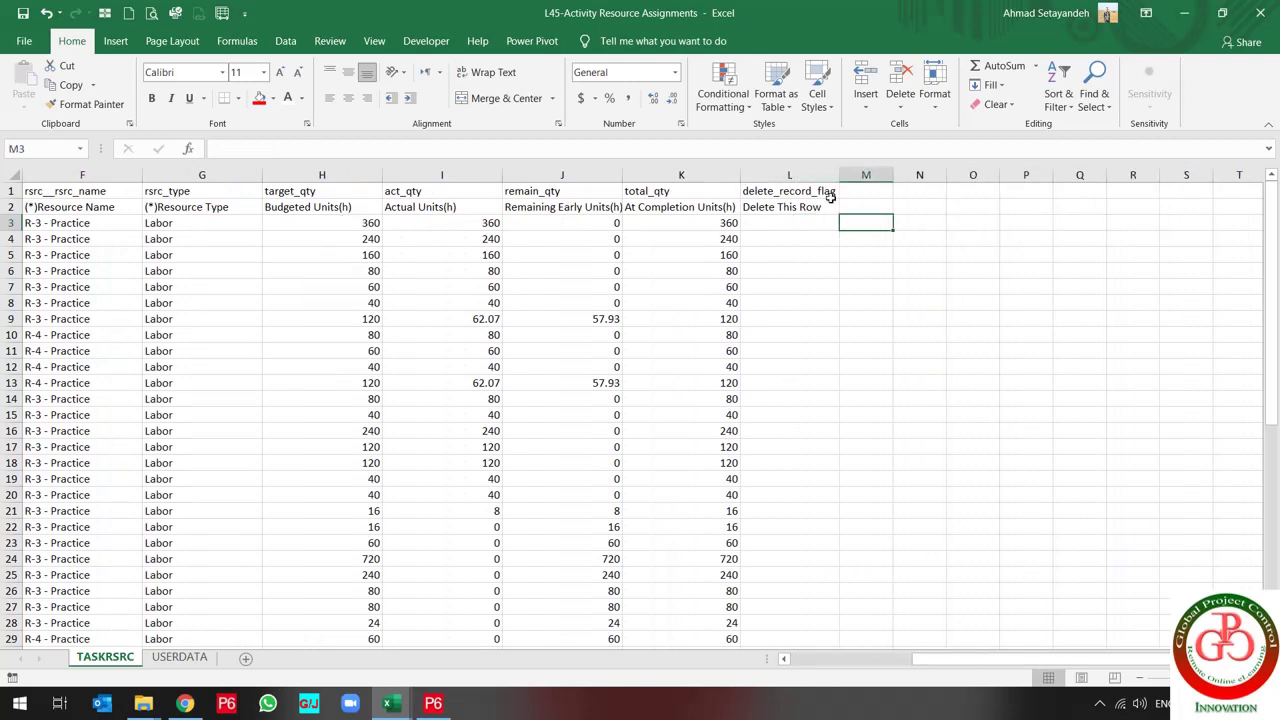
Add a % column heading in M2, beside the Delete This Row column
click(871, 206)
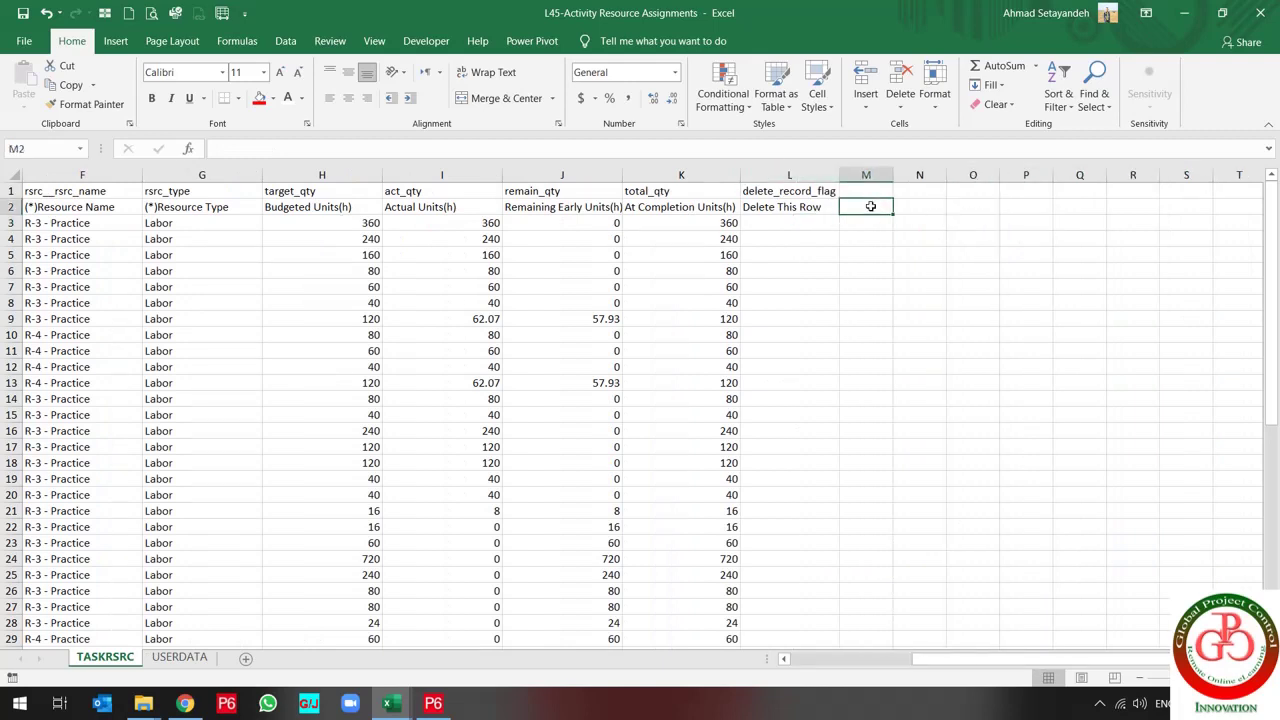
text(%)
key(Return)
click(871, 206)
scroll(503, 229, left, 5)
Turn on filtering for the headings in row 2
click(563, 222)
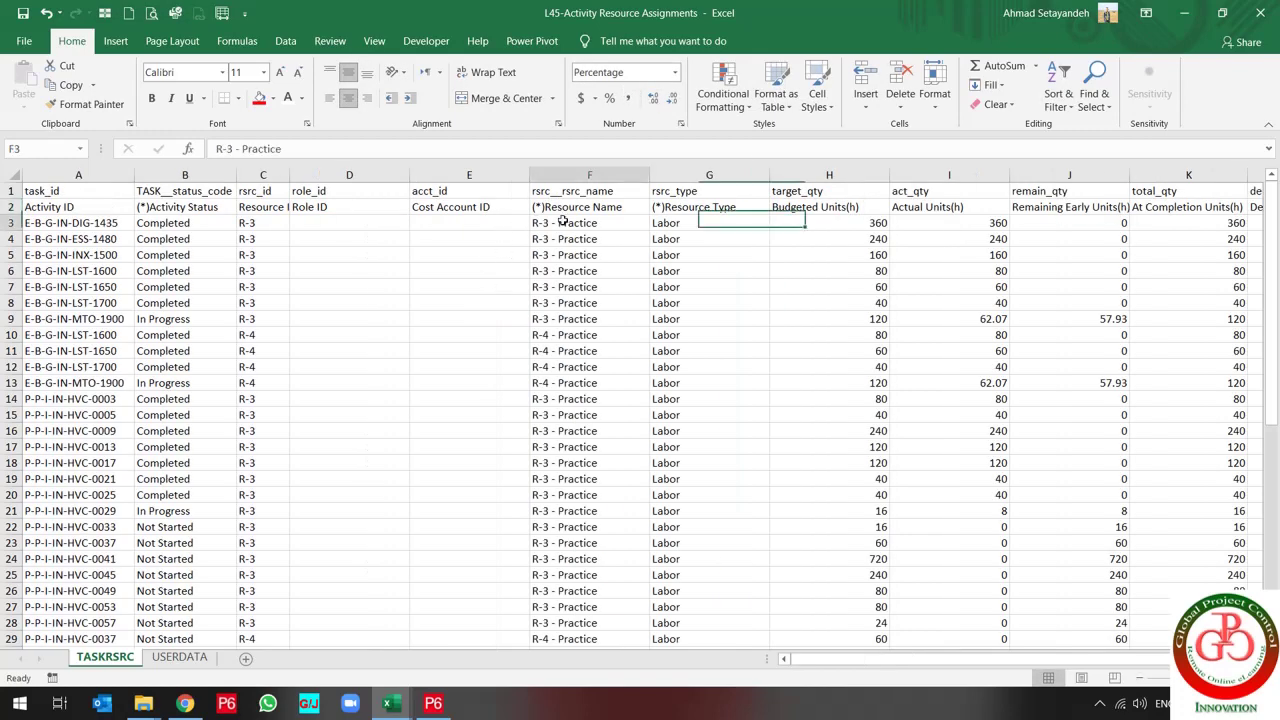
click(10, 206)
click(285, 41)
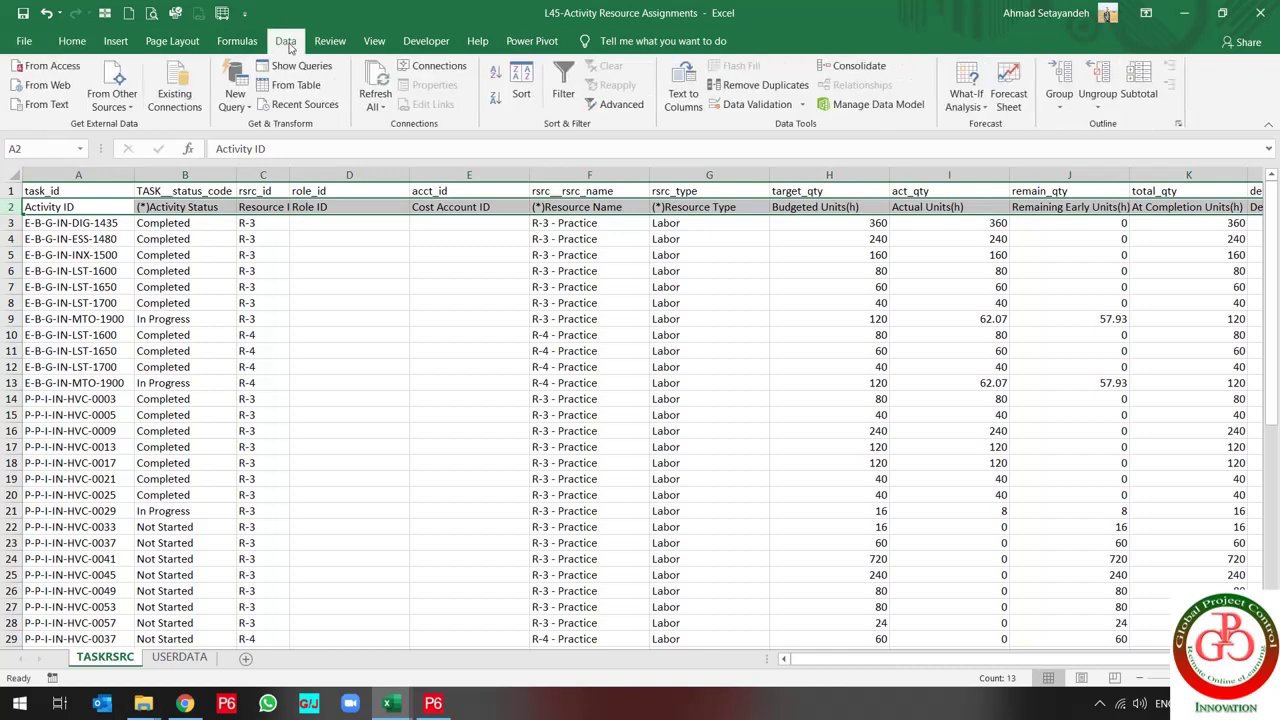
click(563, 93)
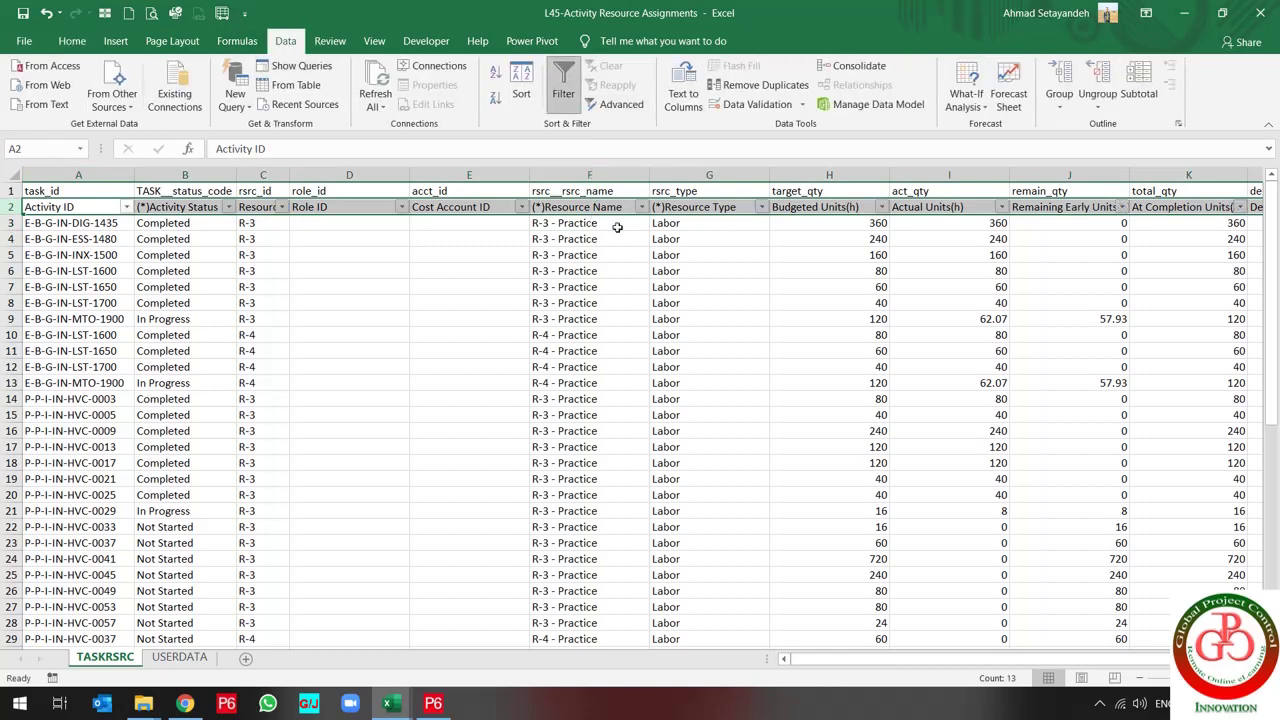
click(625, 228)
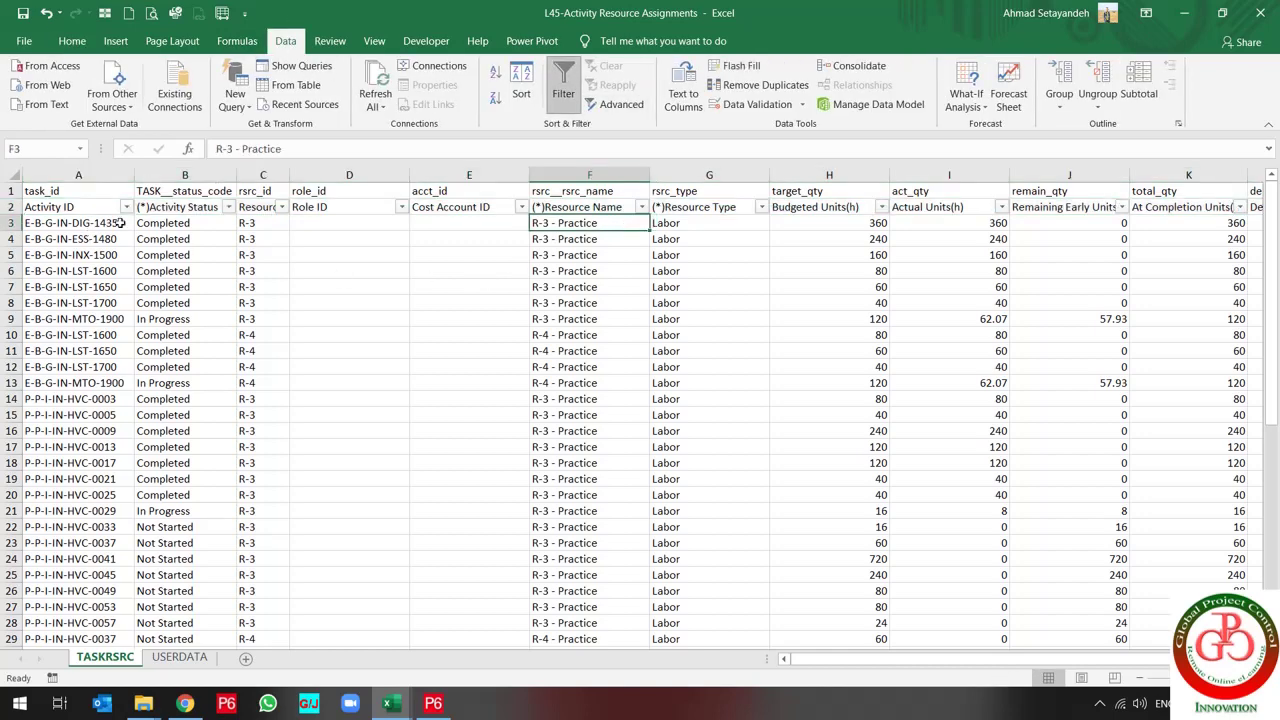
Filter Activity Status to show only the Completed and In Progress rows, excluding Not Started
click(199, 225)
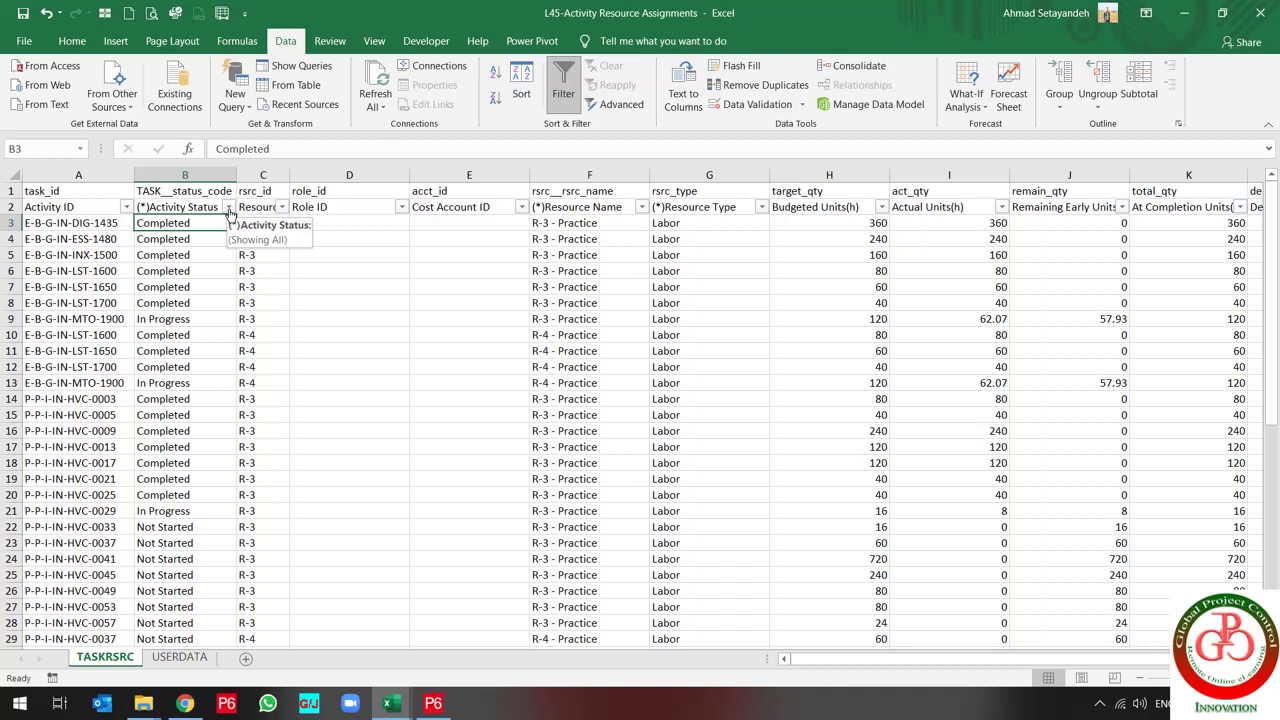
click(229, 207)
click(285, 434)
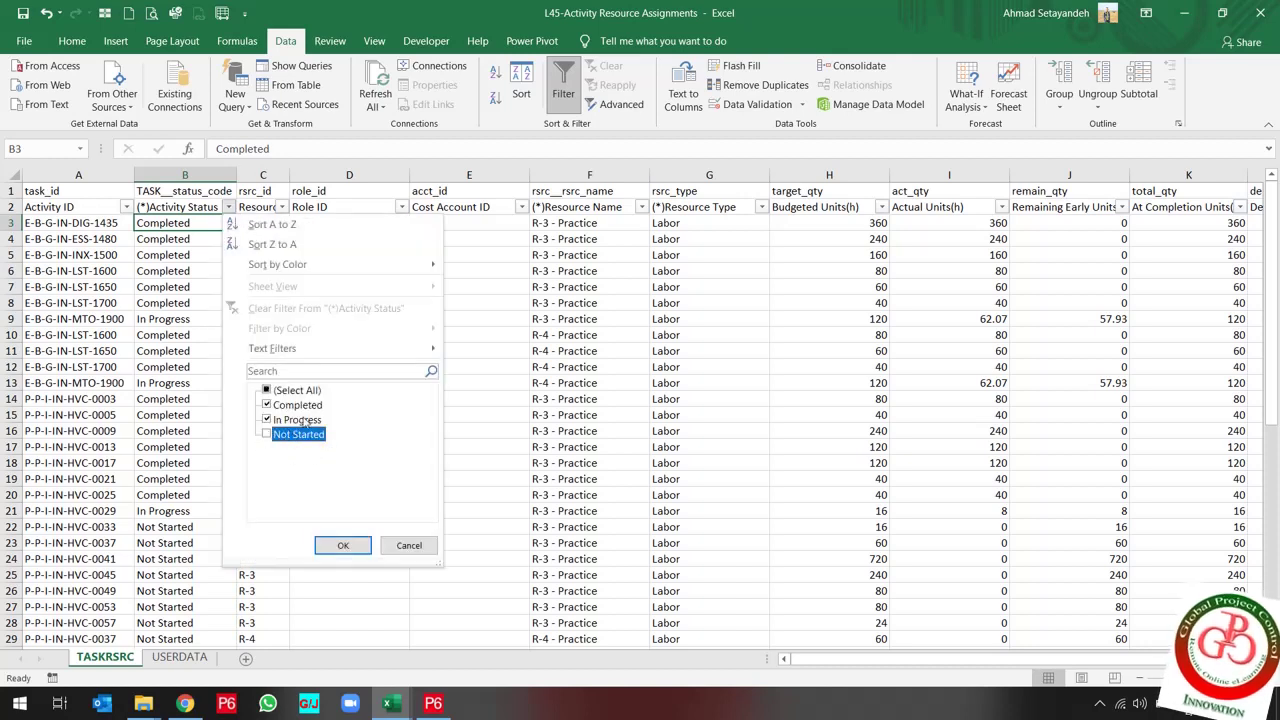
click(342, 547)
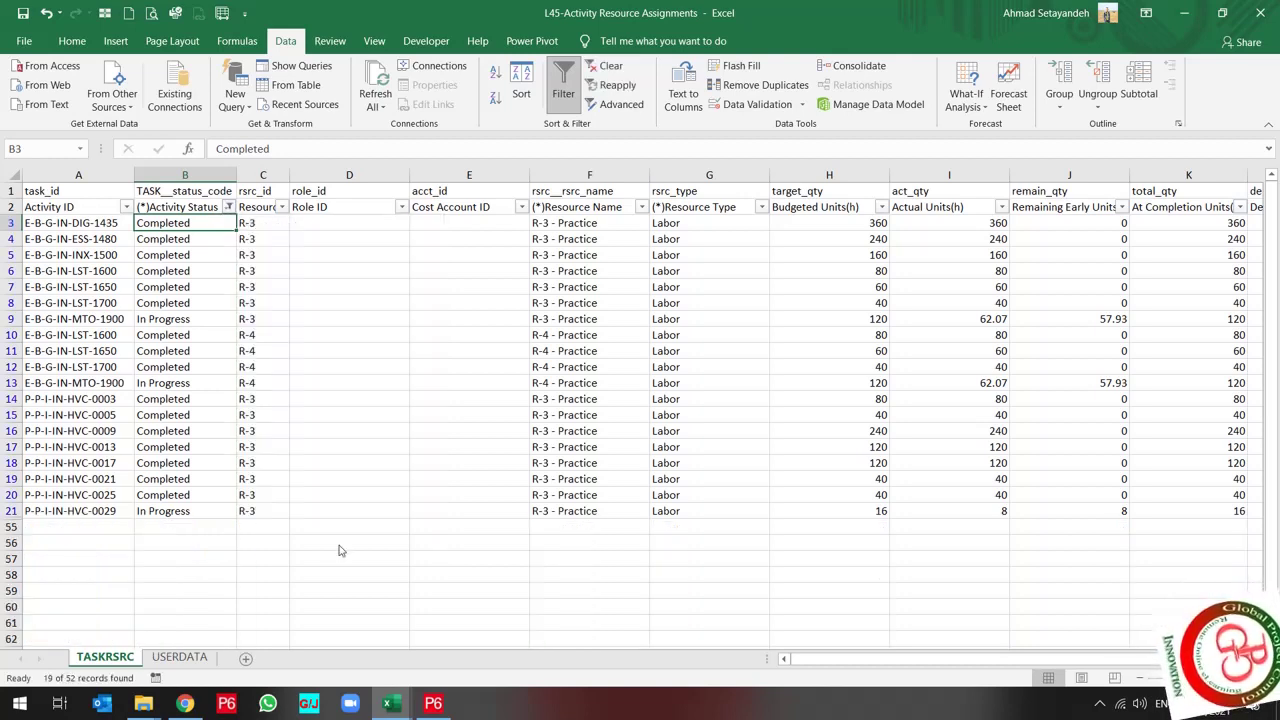
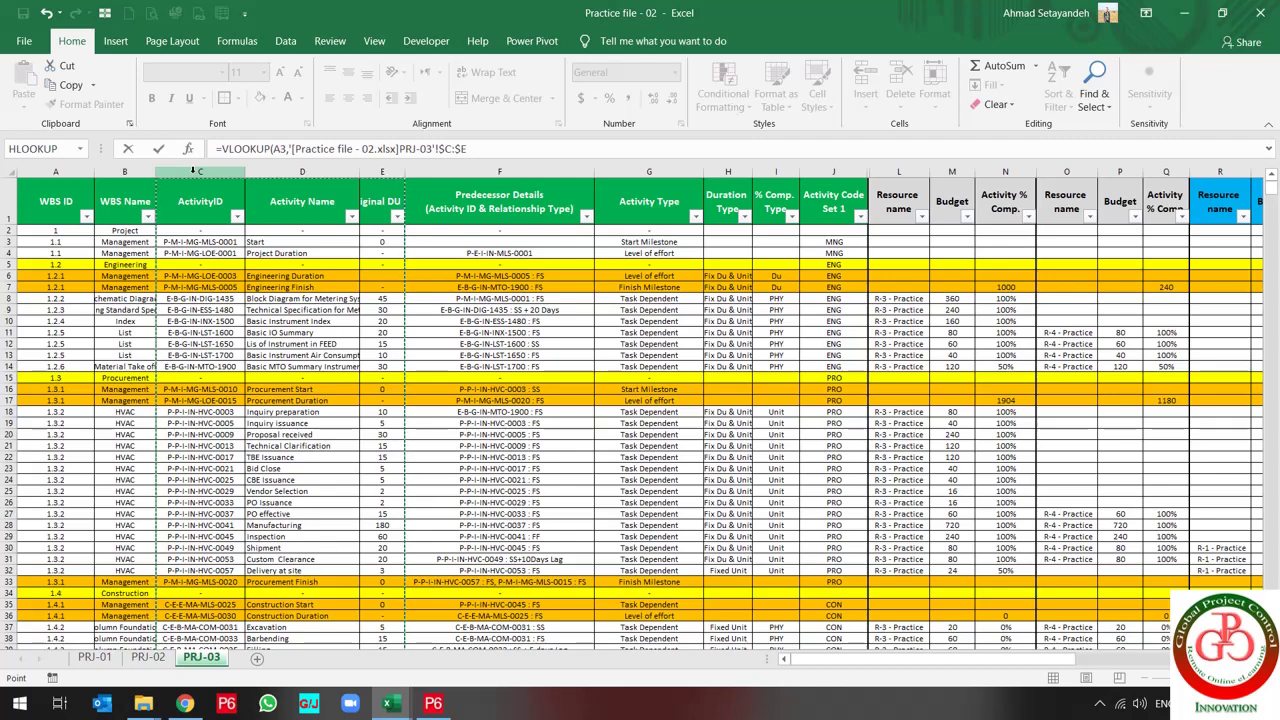
Complete M3's VLOOKUP of A3 over PRJ-03 columns C:N with column index 12, format it as a percentage and fill it down
drag(193, 171, 1007, 302)
text(,12,)
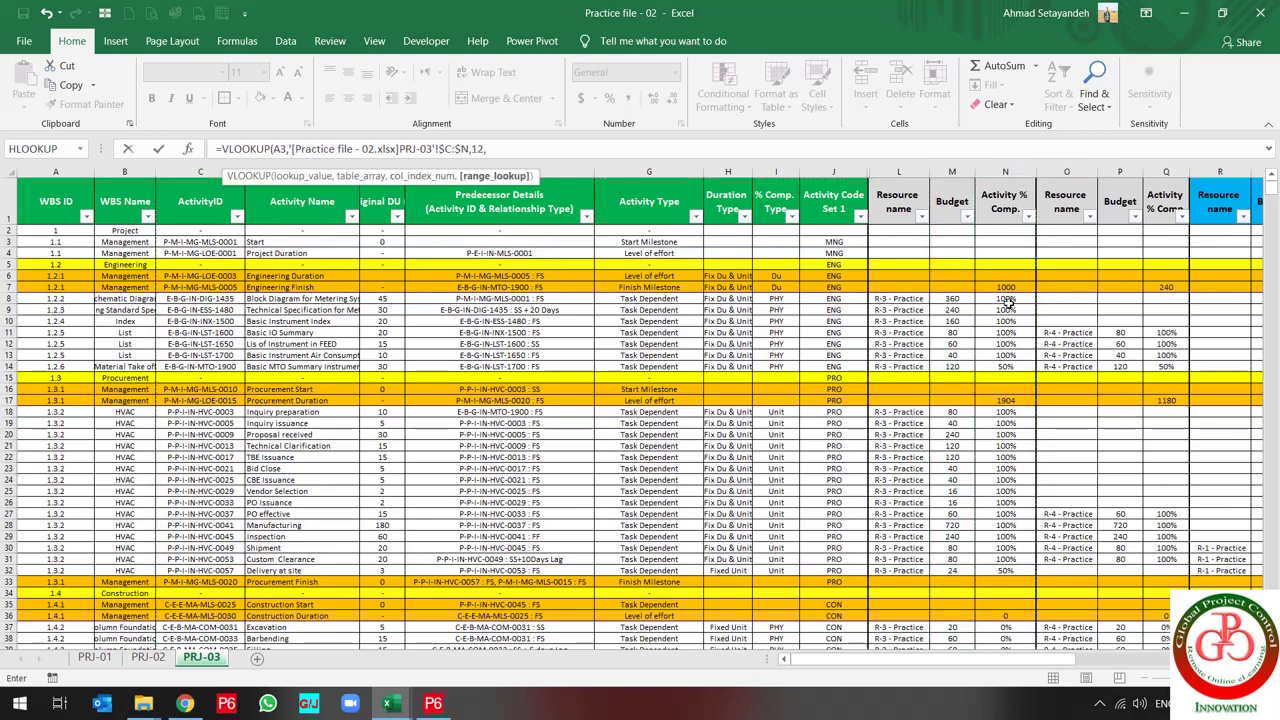
key(Return)
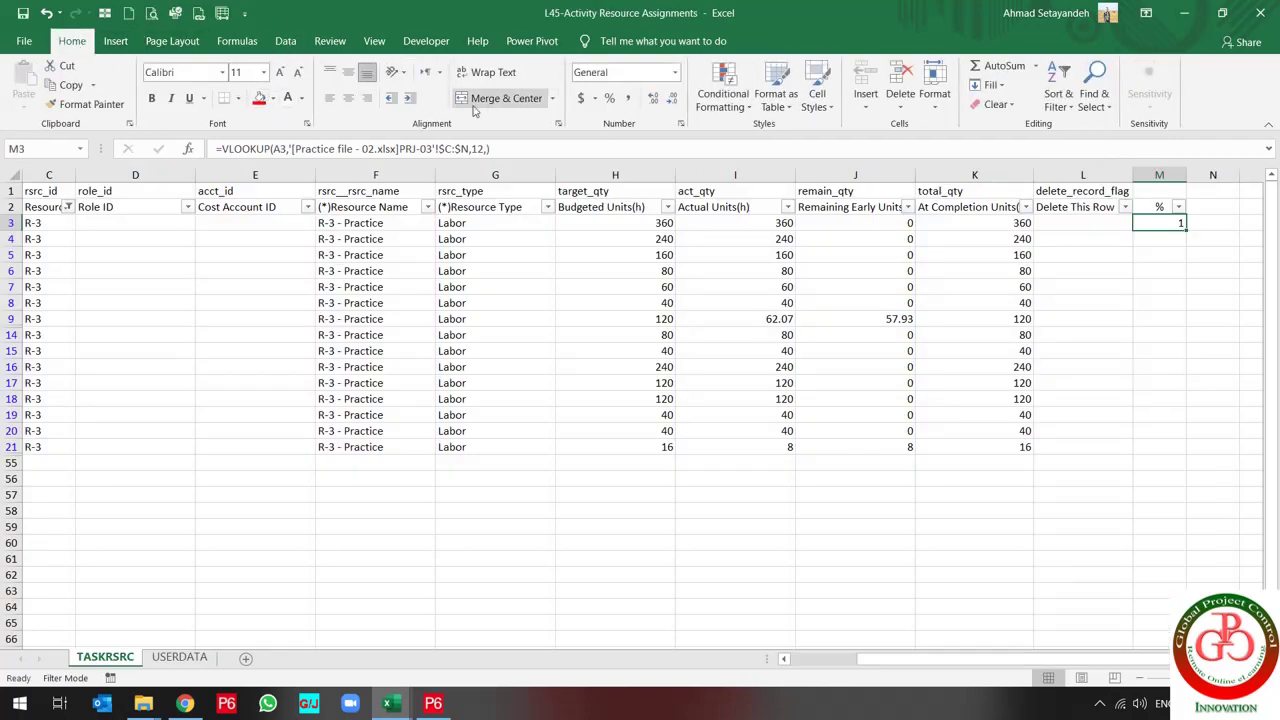
click(609, 97)
key(ctrl+c)
Label the percentage column R-3 in cell M1
click(1160, 190)
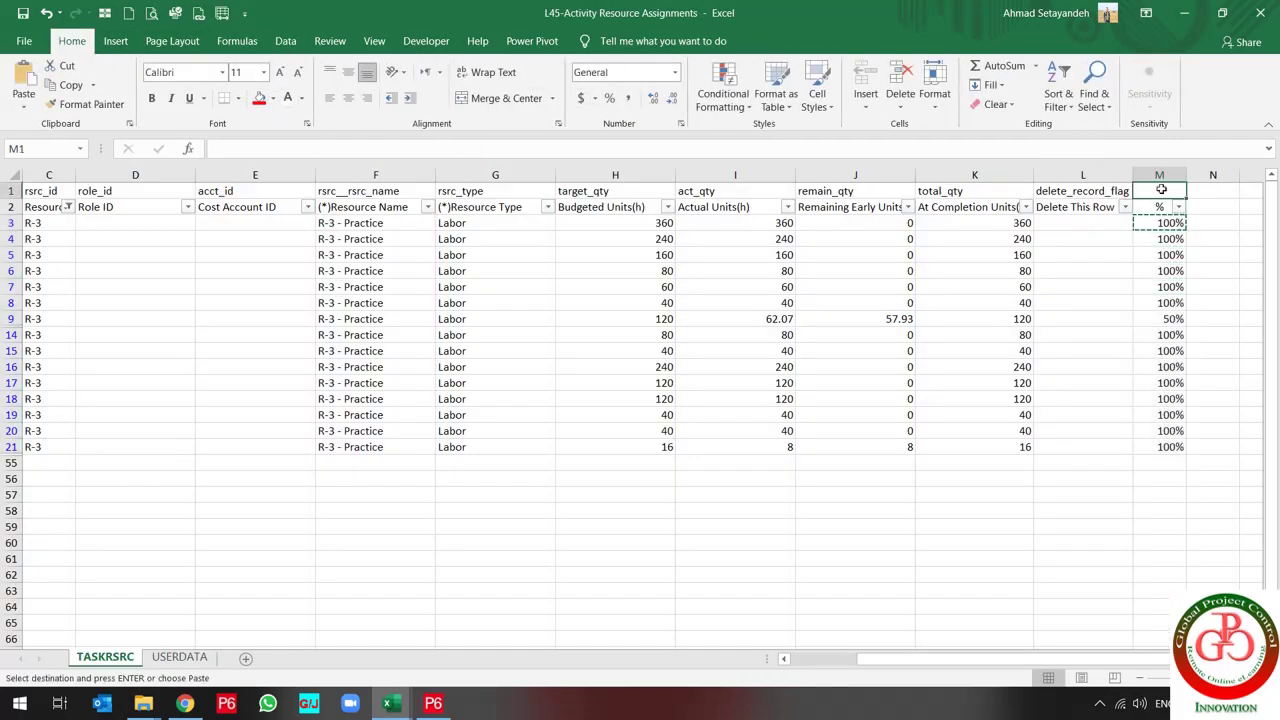
key(Escape)
text(R-3)
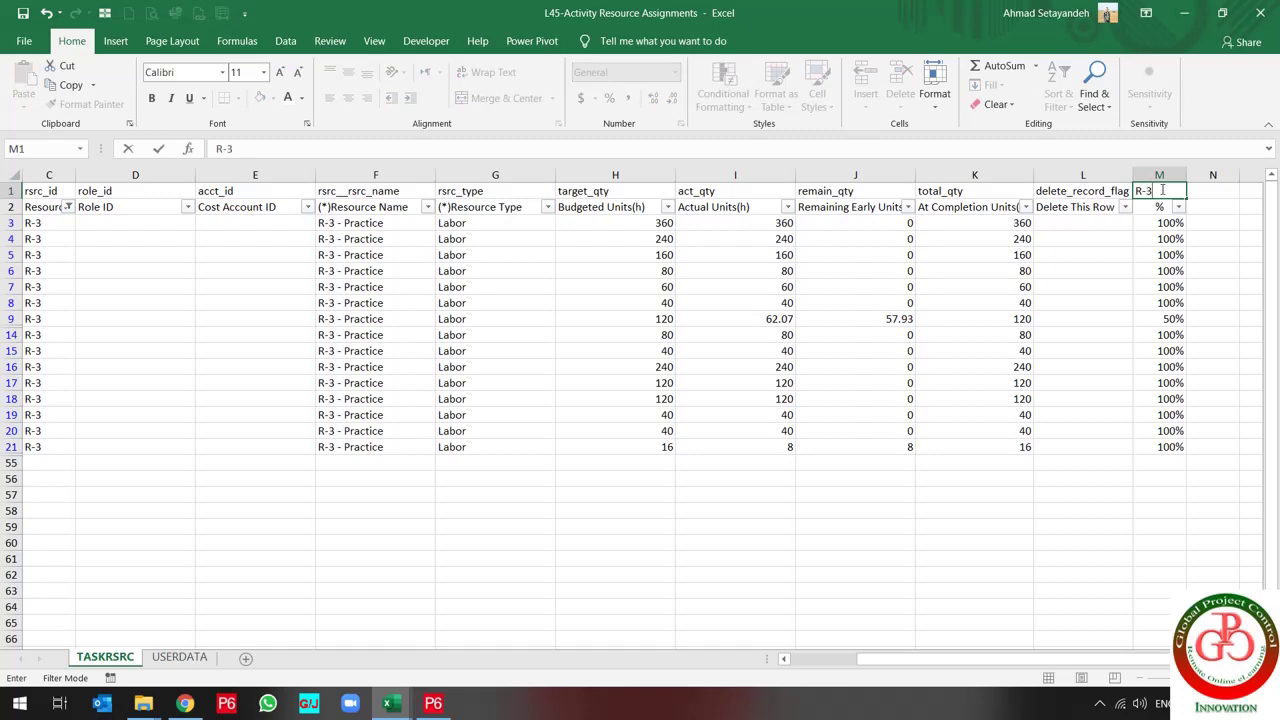
Calculate Actual Units in I3 as Budgeted Units times the percentage, using =H3*M3
click(615, 270)
scroll(566, 326, left, 3)
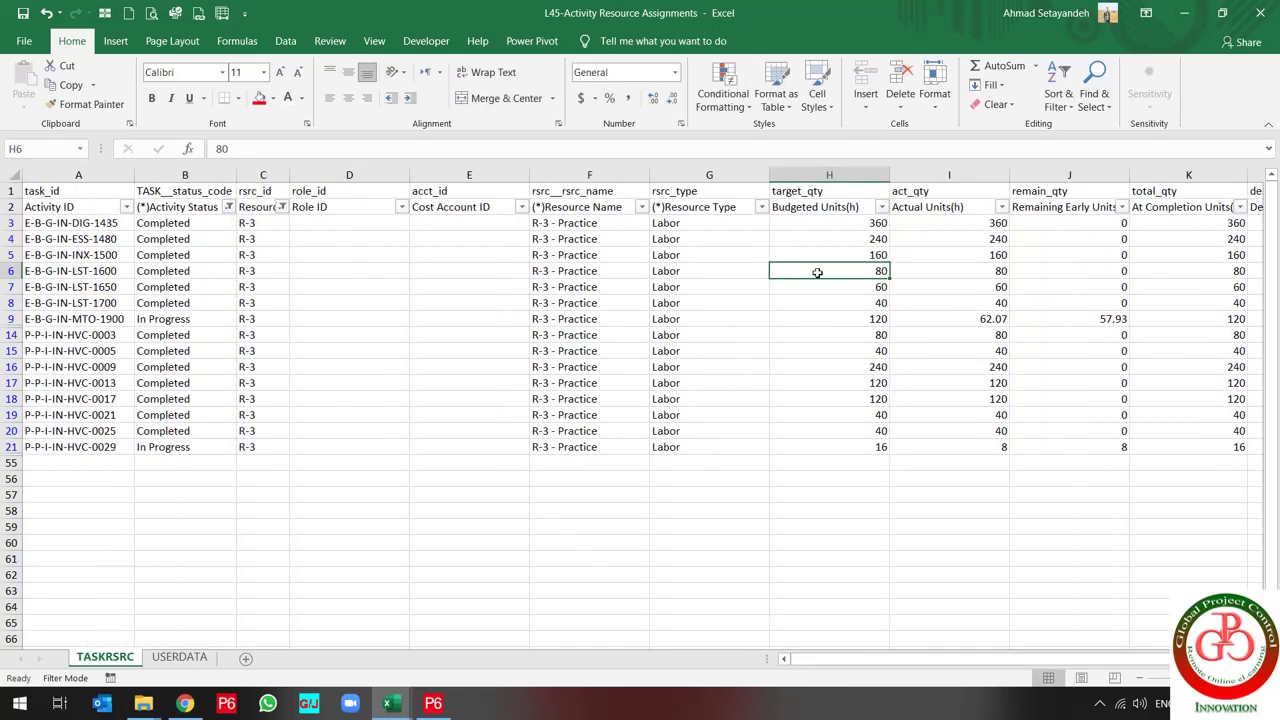
click(836, 226)
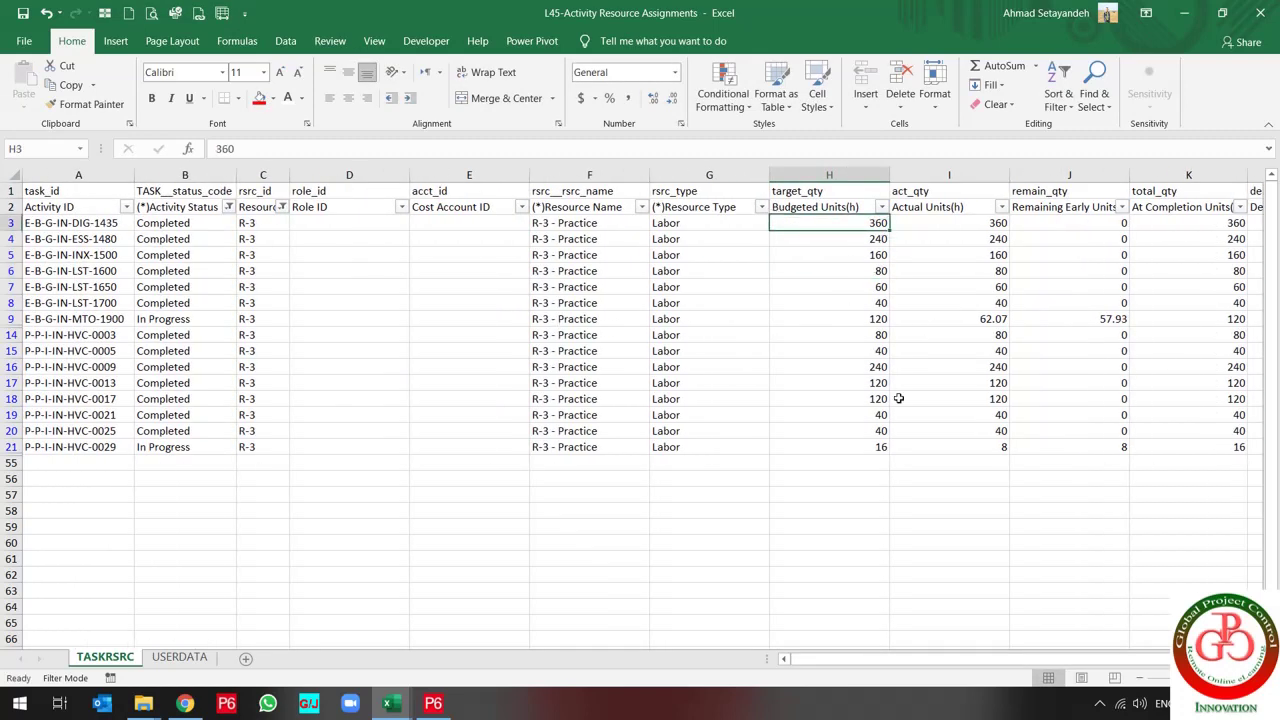
key(Right)
key(Right)
key(Right)
key(Right)
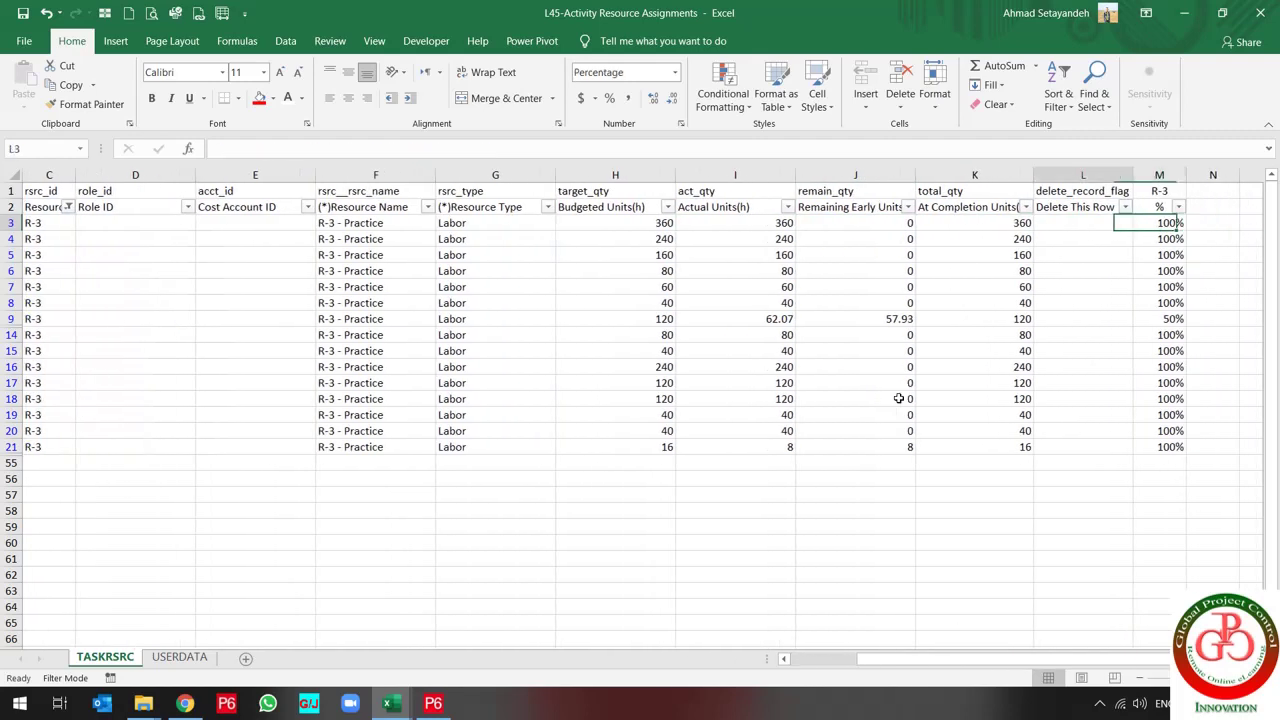
key(Left)
key(Left)
key(Left)
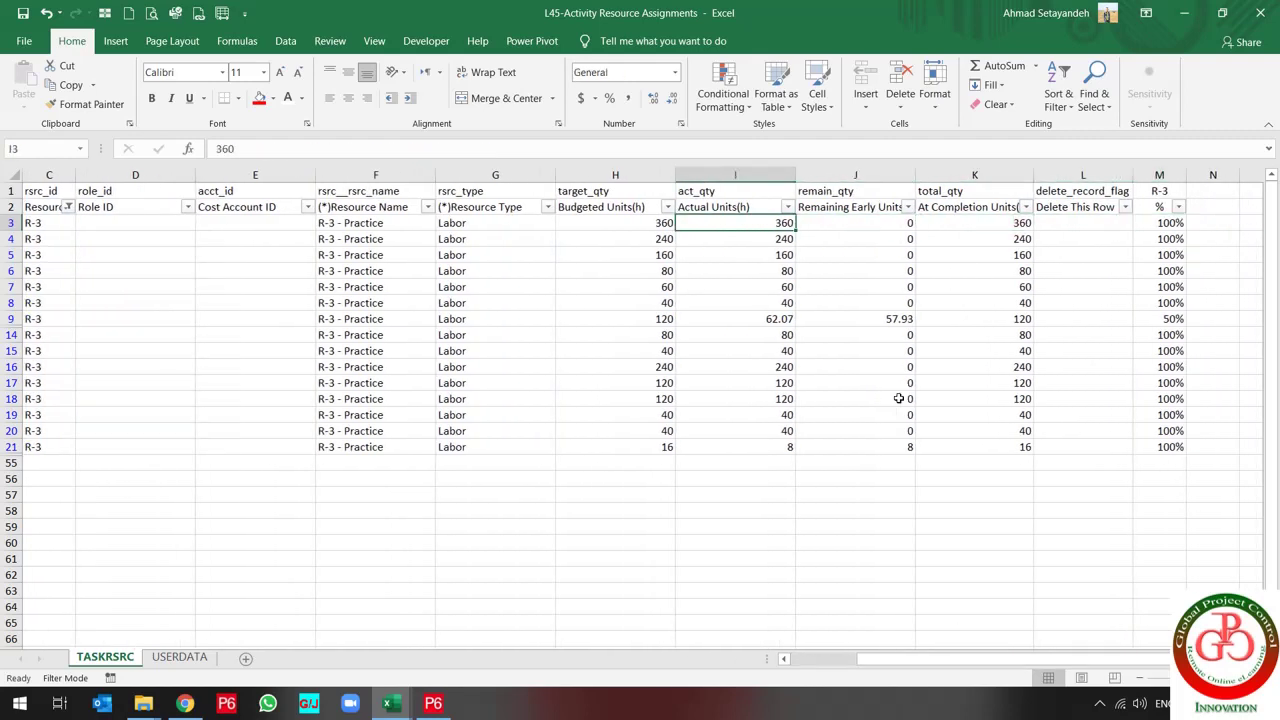
text(=)
key(Left)
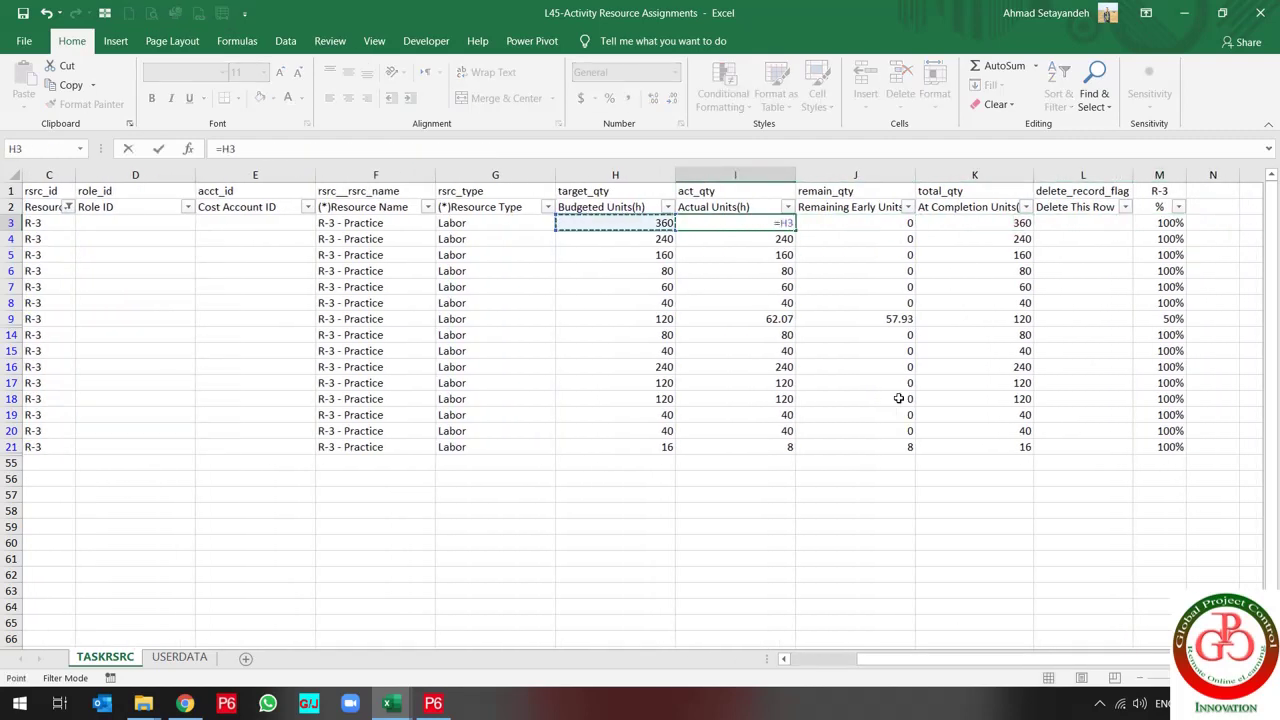
text(*)
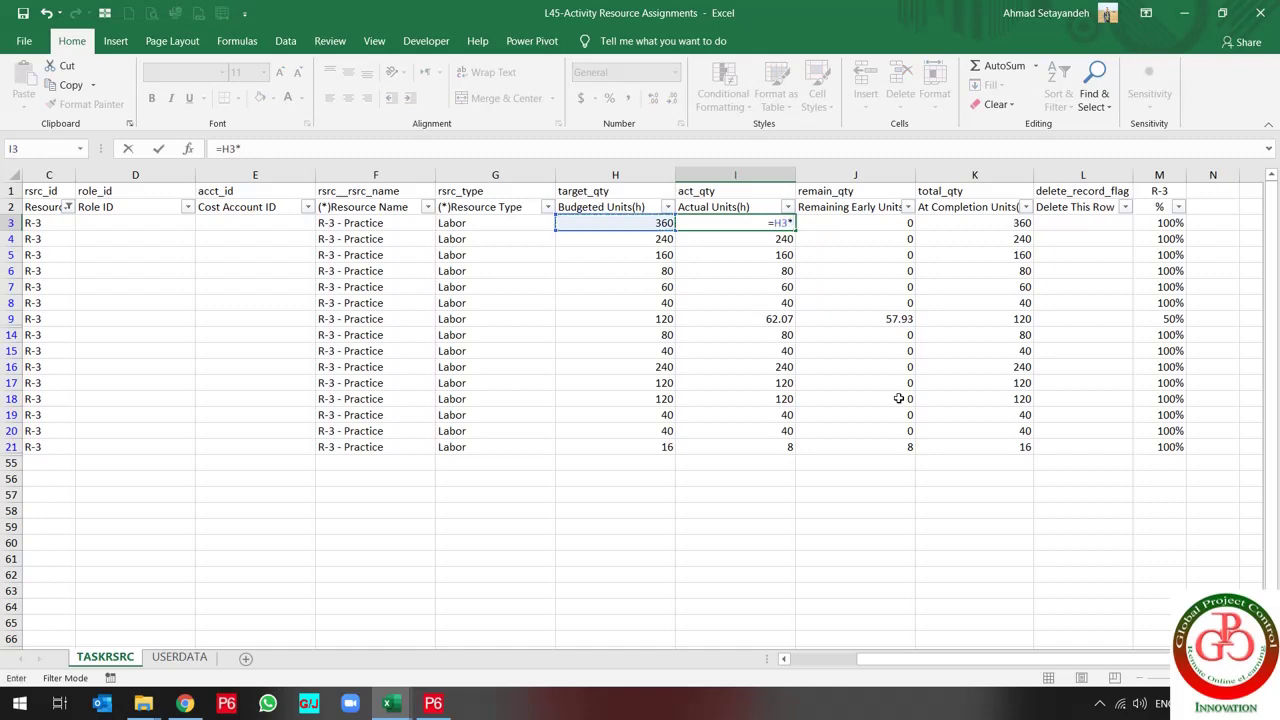
key(Right)
key(Right)
key(Right)
key(Right)
key(ctrl+Return)
Copy the Actual Units formula from I3 down to the remaining filtered R-3 rows
key(ctrl+c)
key(Down)
key(ctrl+shift+Down)
key(ctrl+v)
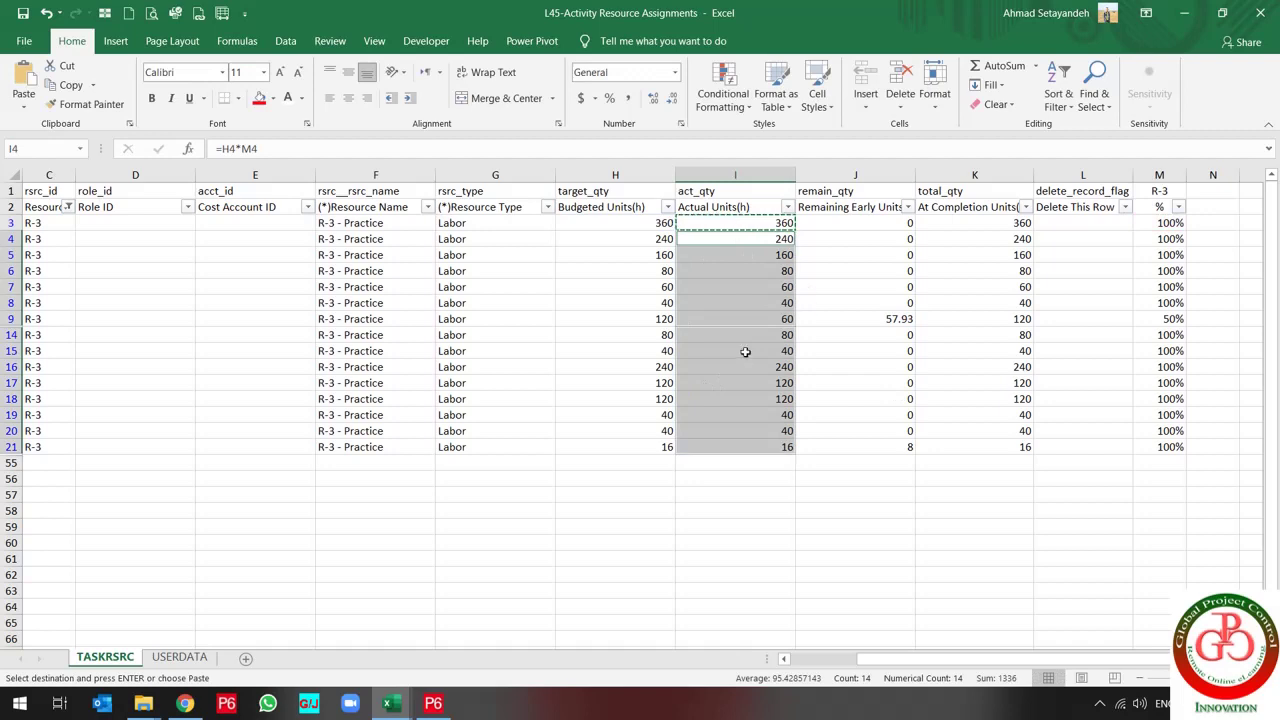
Calculate Remaining Early Units in J3 as Budgeted Units minus Actual Units, using =H3-I3
click(869, 227)
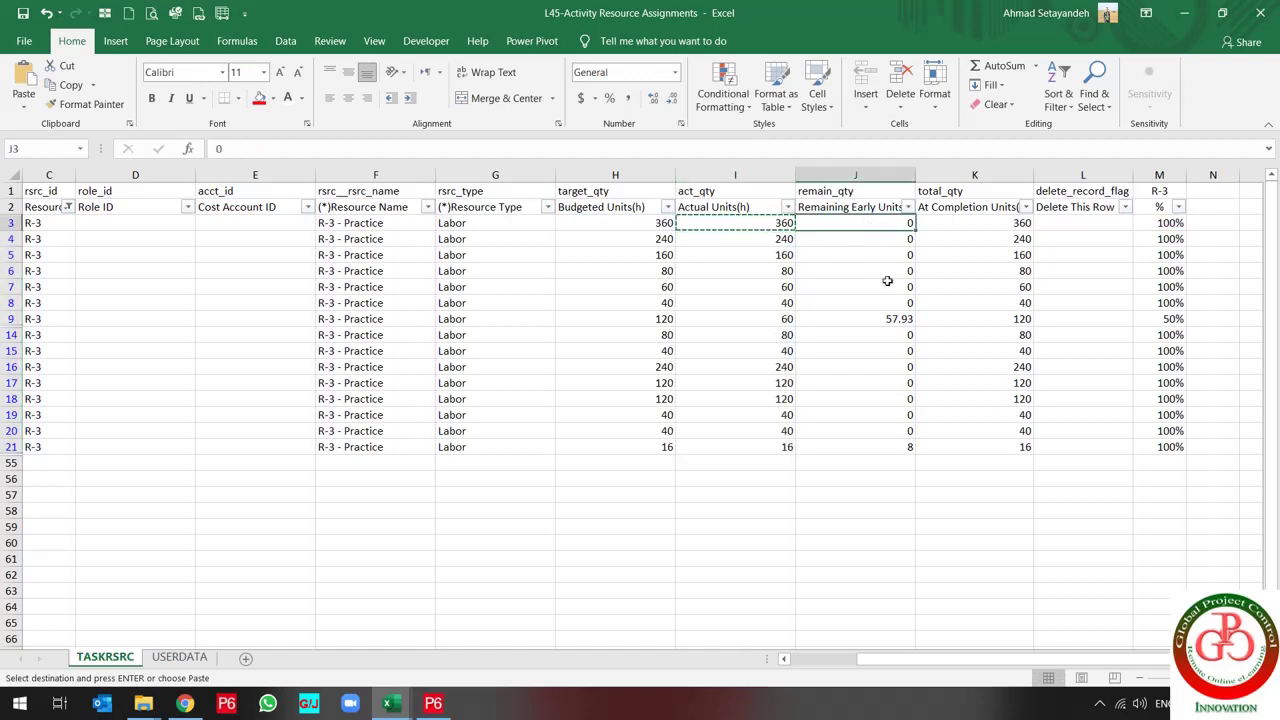
key(Escape)
text(=)
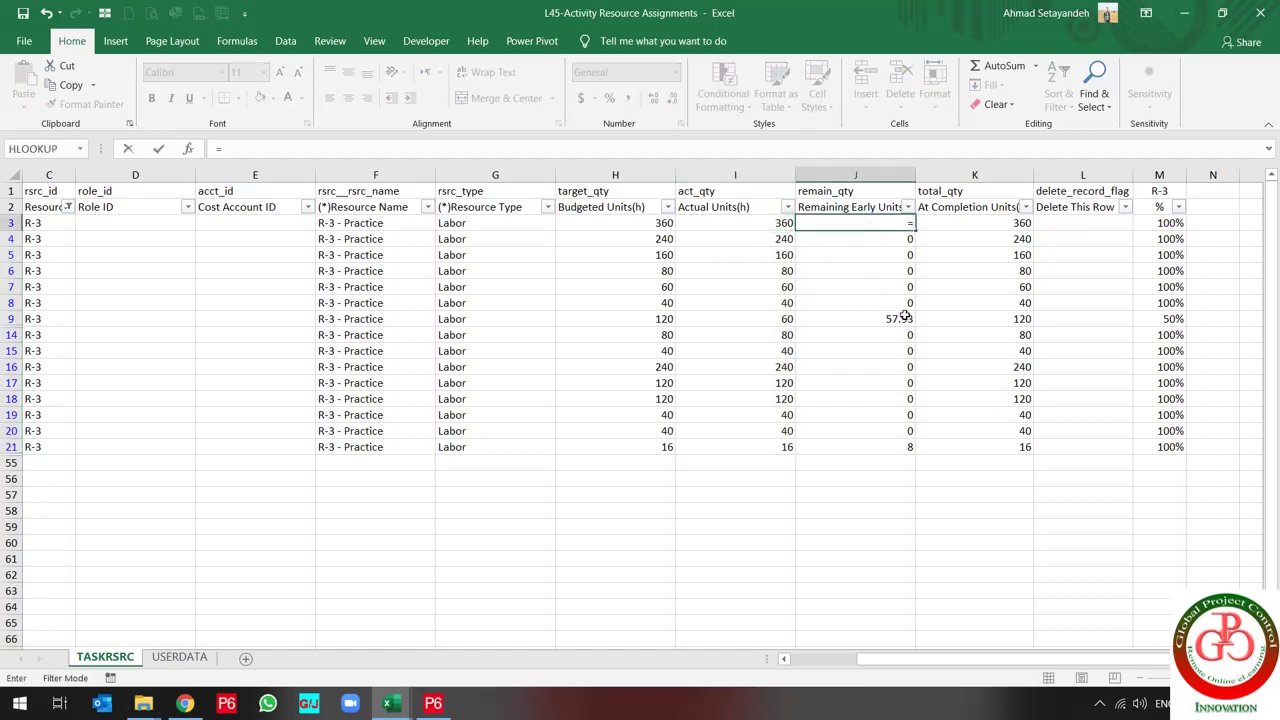
key(Left)
key(Left)
text(-)
key(Left)
key(Tab)
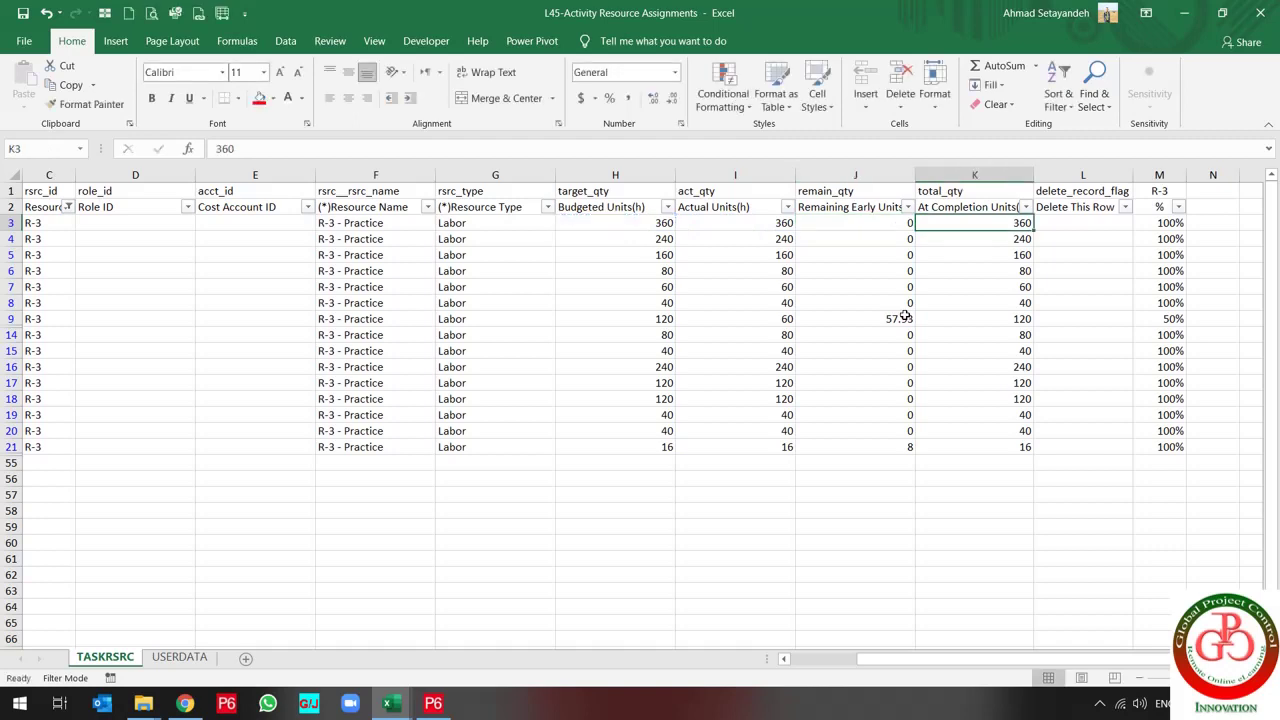
Set At Completion Units in K3 equal to Budgeted Units with =H3 and copy it down the filtered rows
text(=)
key(Left)
key(Left)
key(Left)
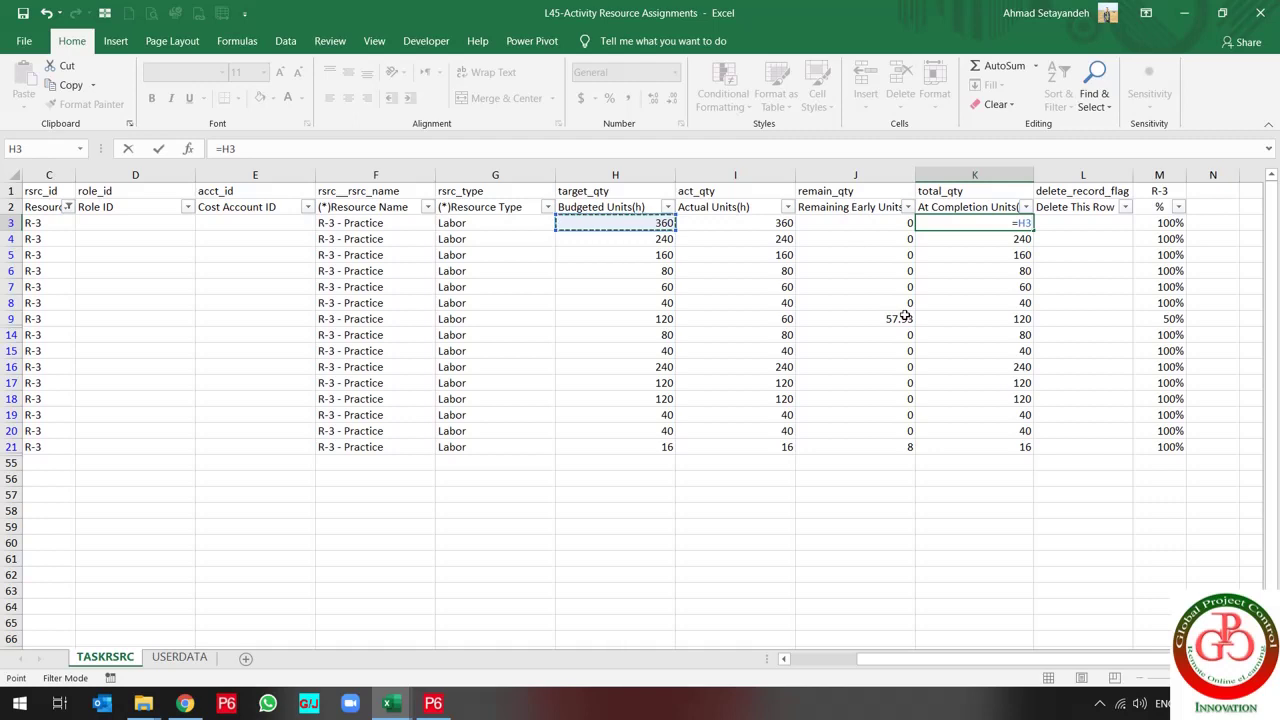
key(Return)
key(Up)
key(ctrl+c)
key(Down)
key(ctrl+shift+Down)
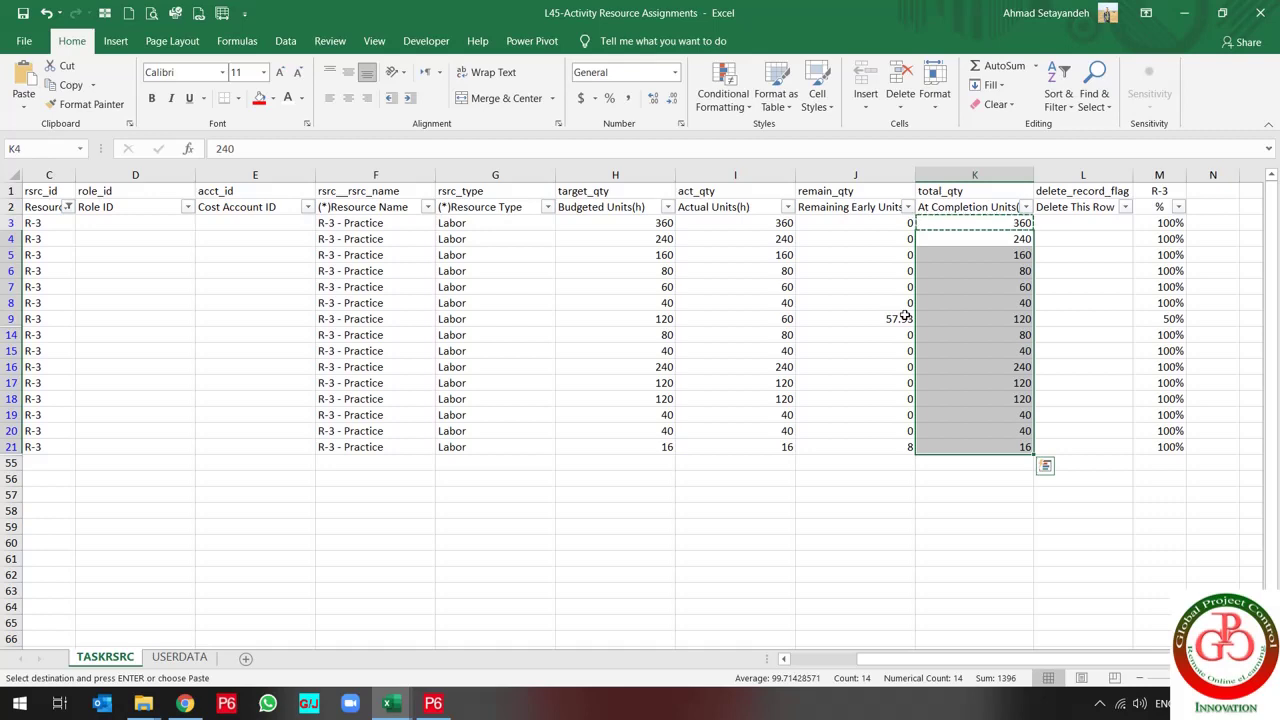
key(ctrl+v)
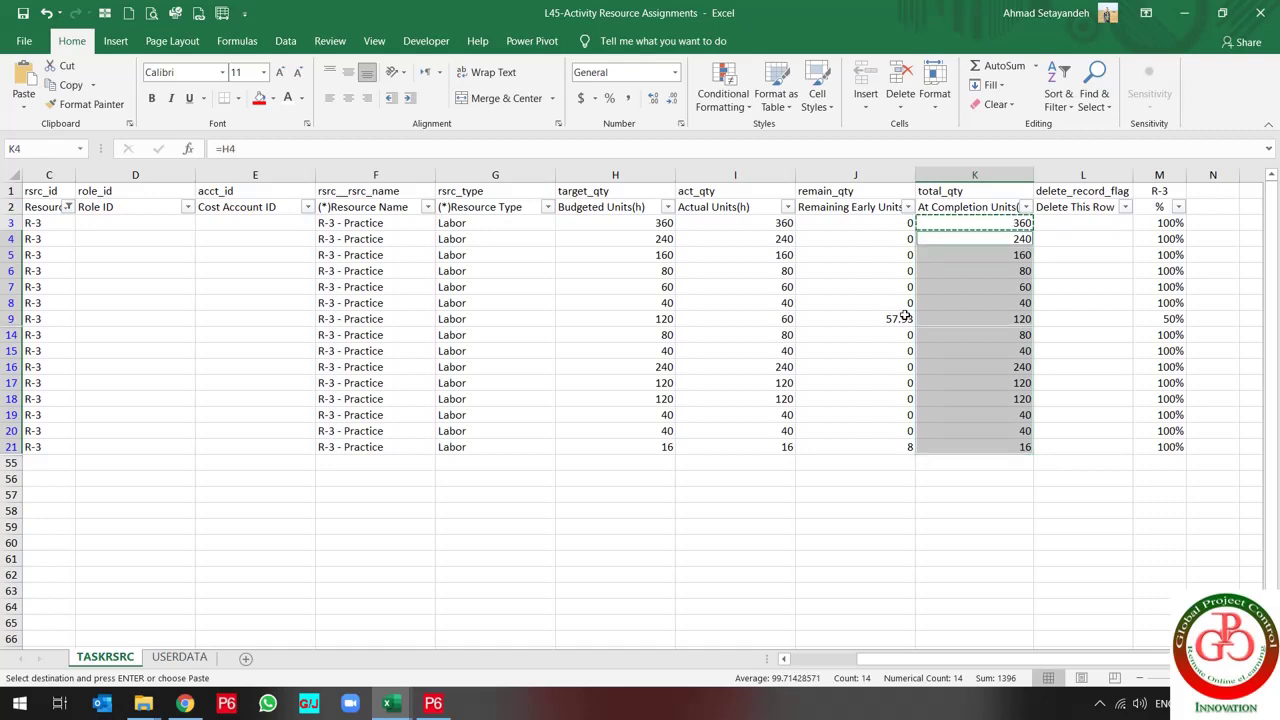
Clear the active filters to show all resource assignment rows
click(877, 349)
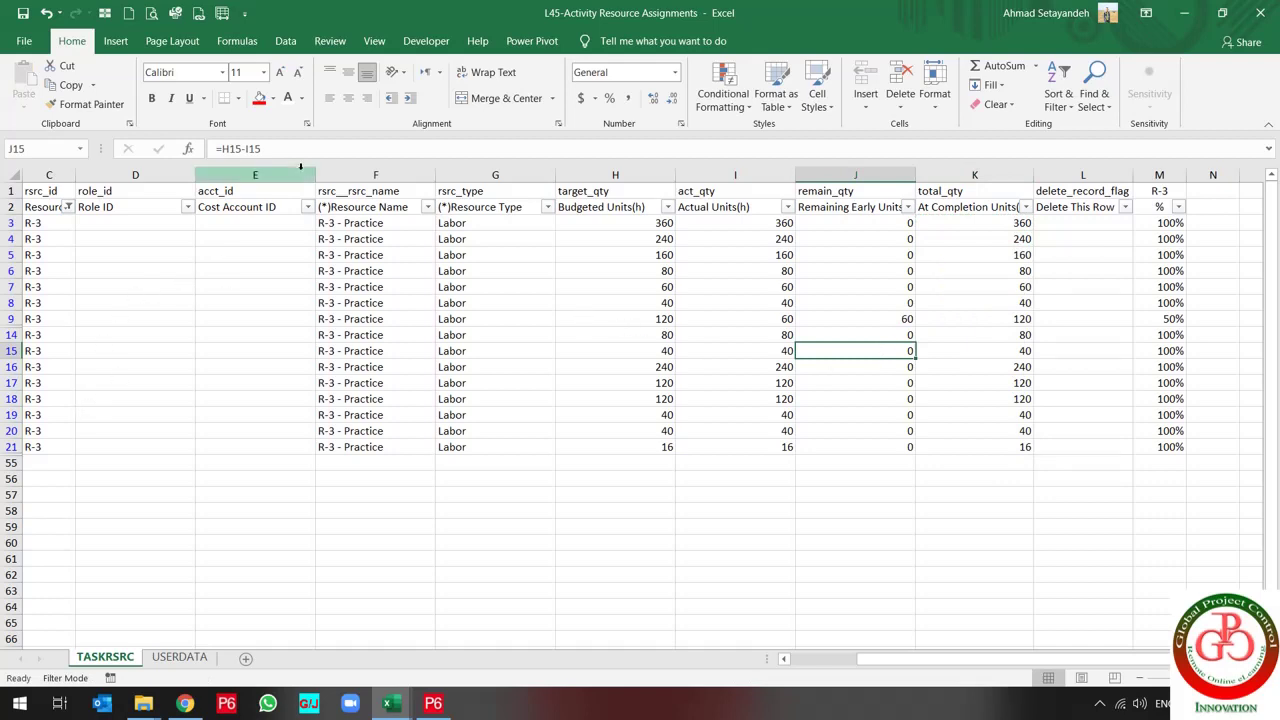
click(290, 43)
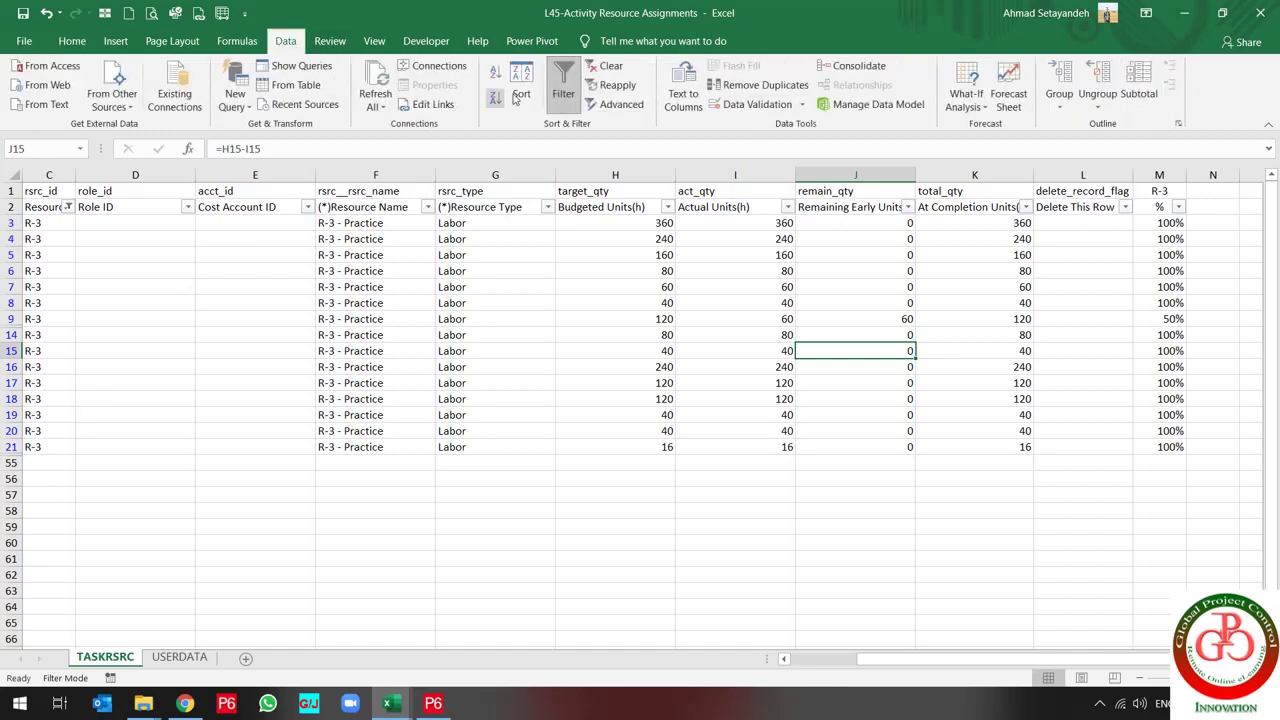
click(607, 66)
Replace all formulas on the TASKRSRC sheet with their values by copying the whole sheet and pasting values in place
key(ctrl+c)
right_click(227, 333)
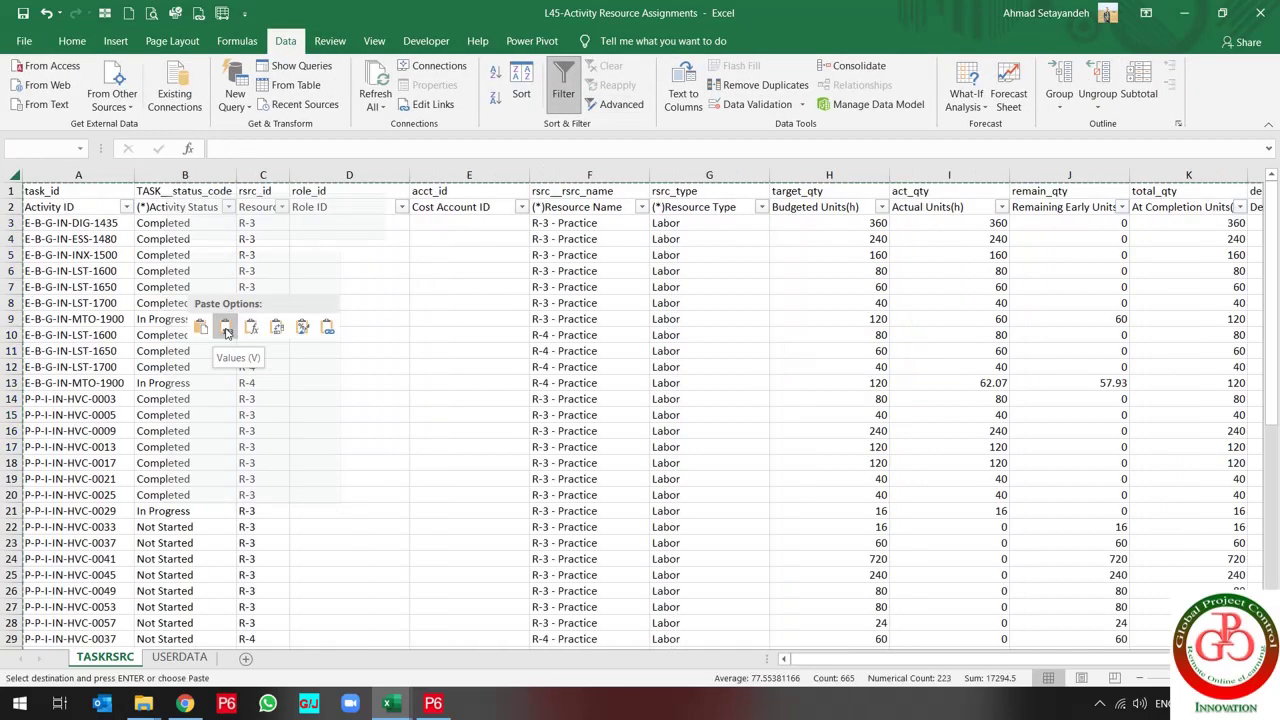
click(226, 330)
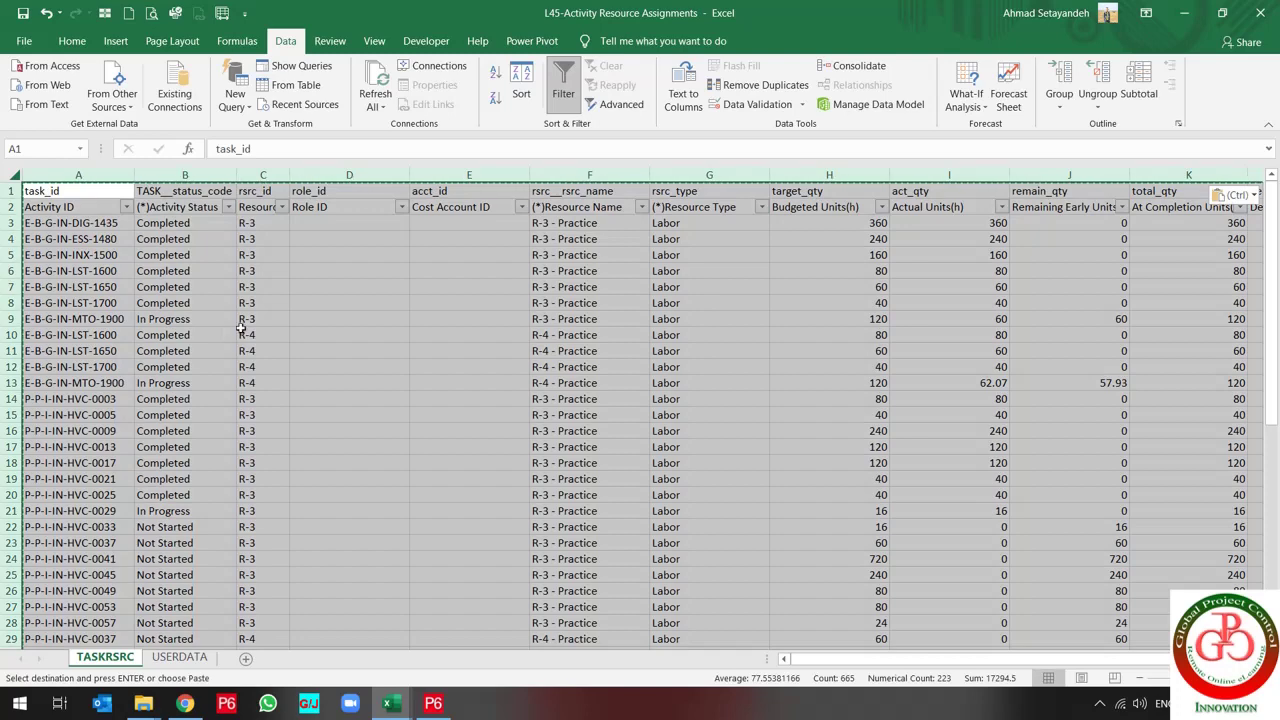
click(468, 316)
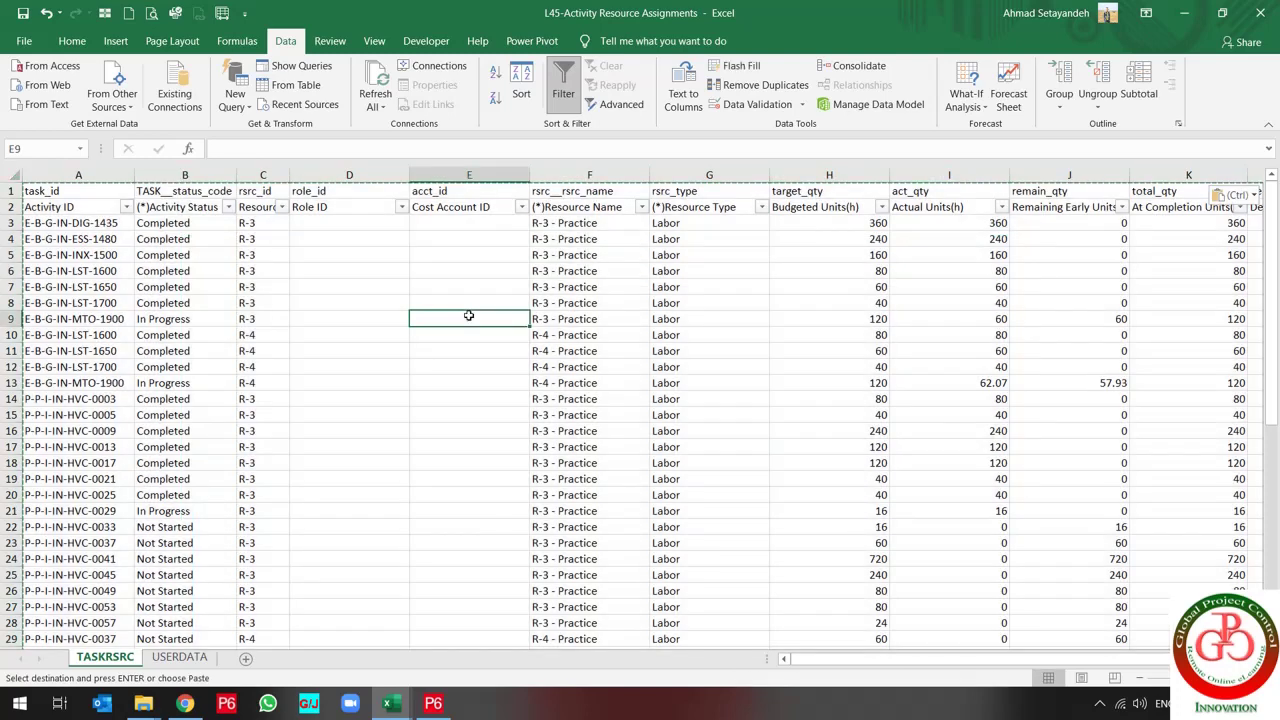
Filter the Activity Status column to show only Completed and In Progress activities
click(228, 208)
click(281, 392)
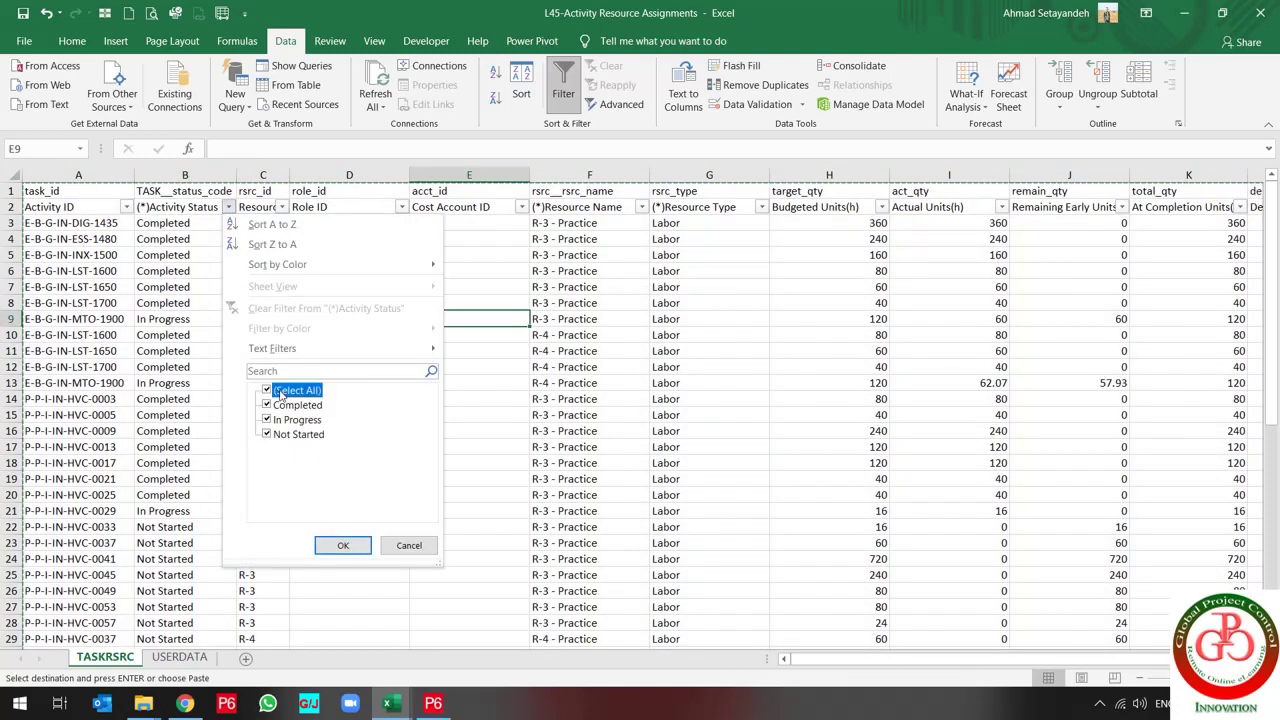
click(293, 406)
click(296, 422)
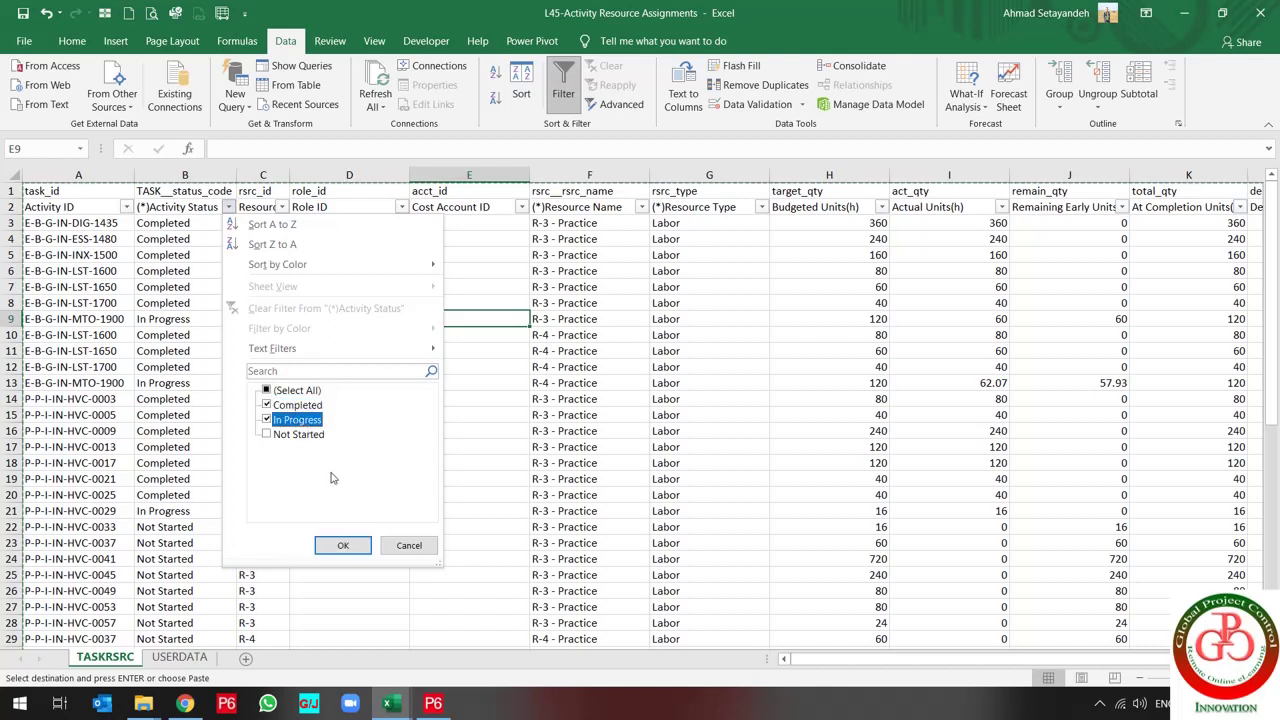
click(343, 547)
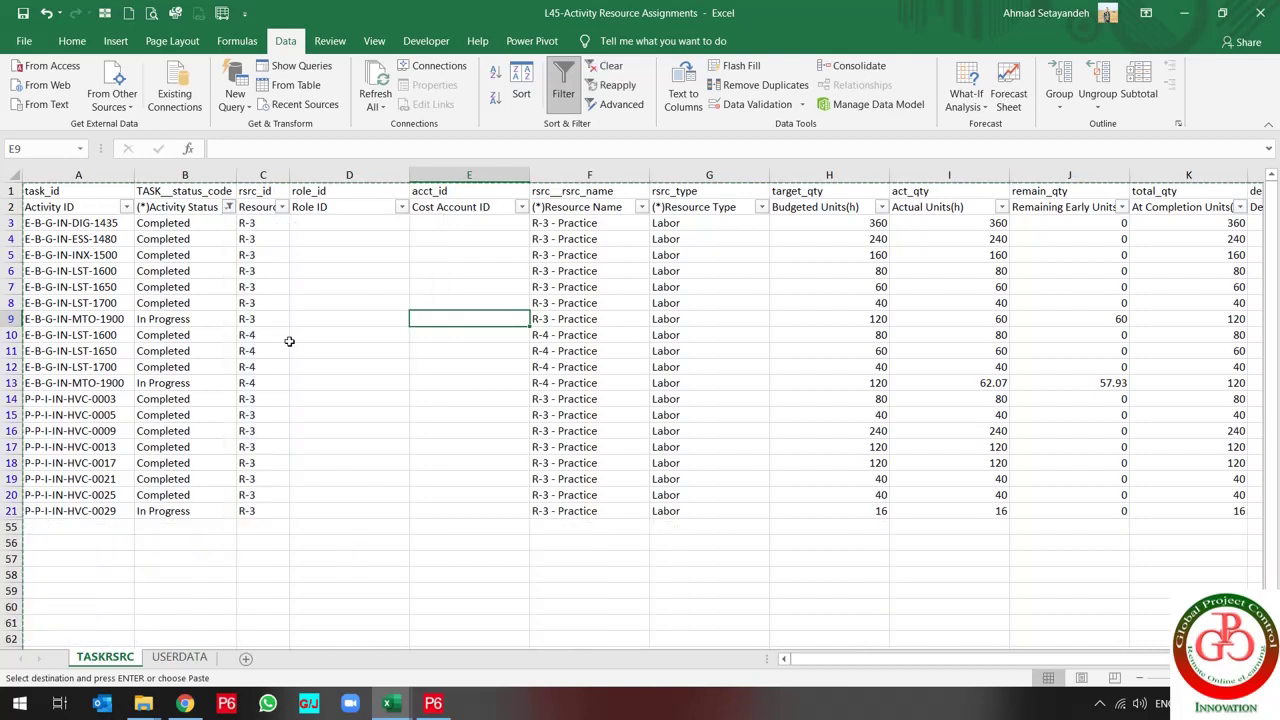
Filter the Resource ID column to show only R-4 assignments
click(272, 254)
click(282, 207)
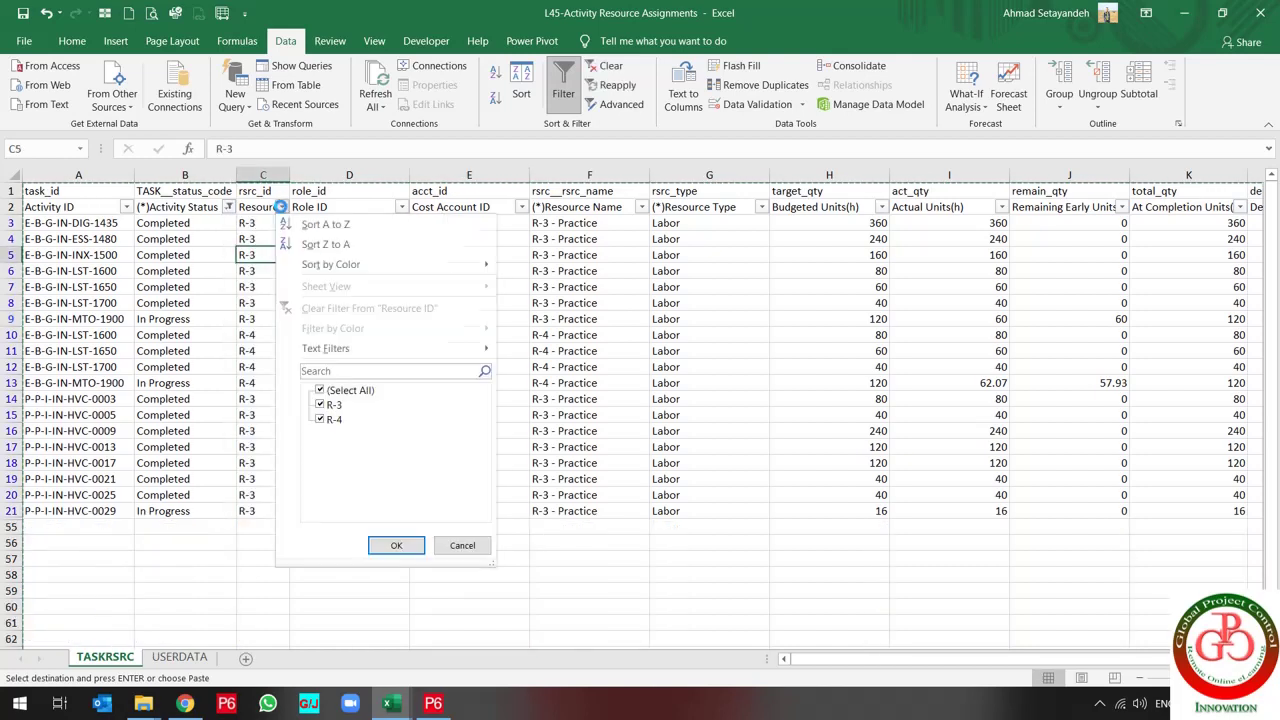
click(320, 404)
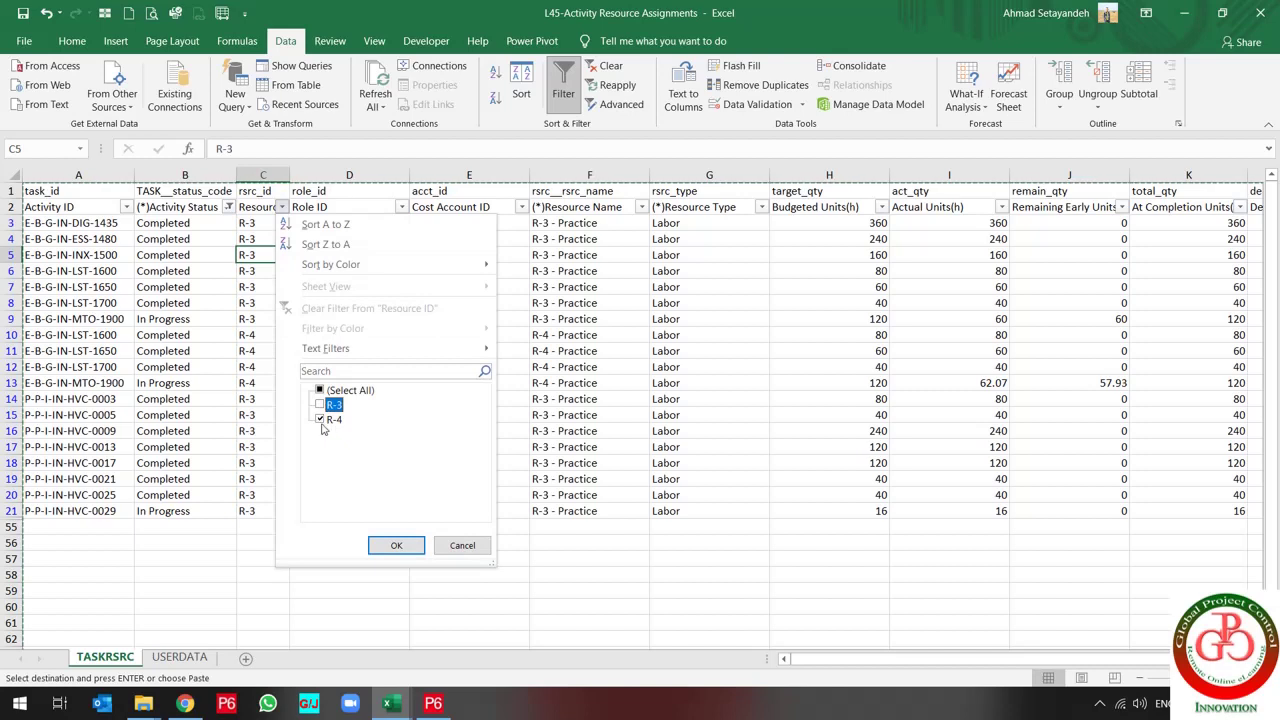
click(396, 545)
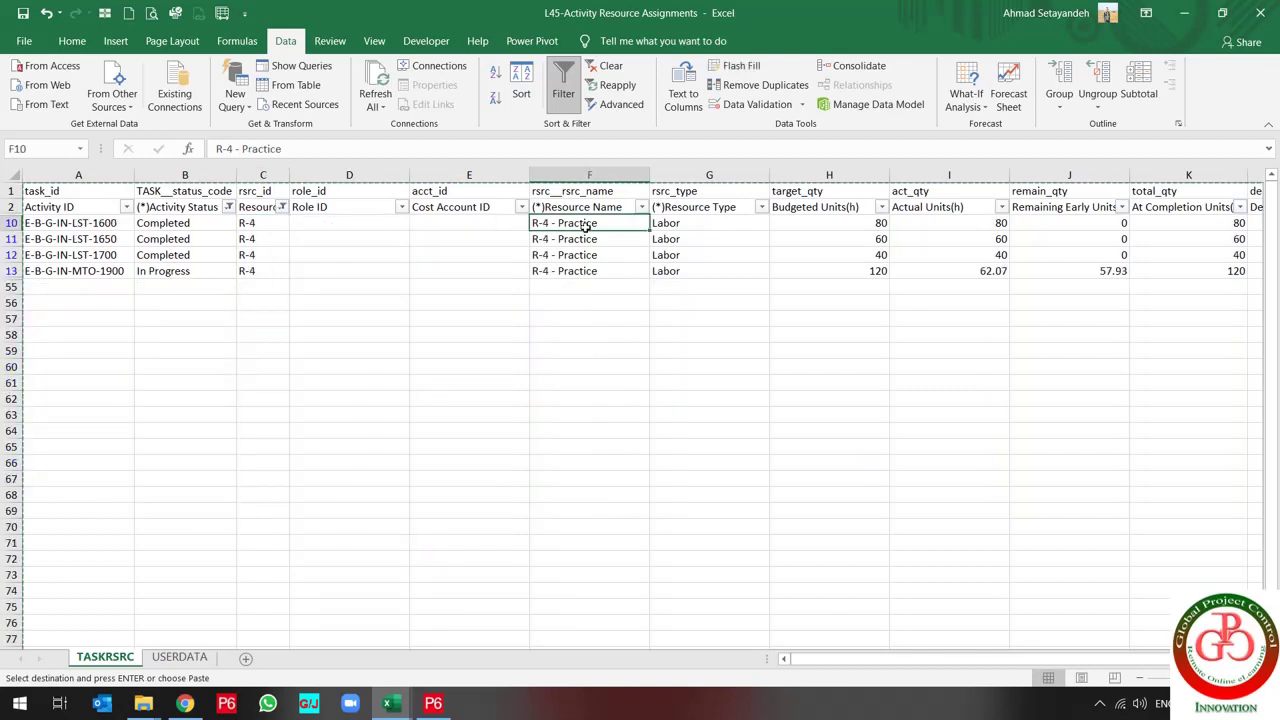
Look up the R-4 completion percentage in M10 with =VLOOKUP(A10,'[Practice file - 02.xlsx]PRJ-03'!$C:$Q,15,) and format the cell as a percentage
key(Right)
key(Right)
key(Right)
key(Right)
key(Right)
key(Right)
key(Right)
key(Right)
key(Right)
key(Right)
key(Right)
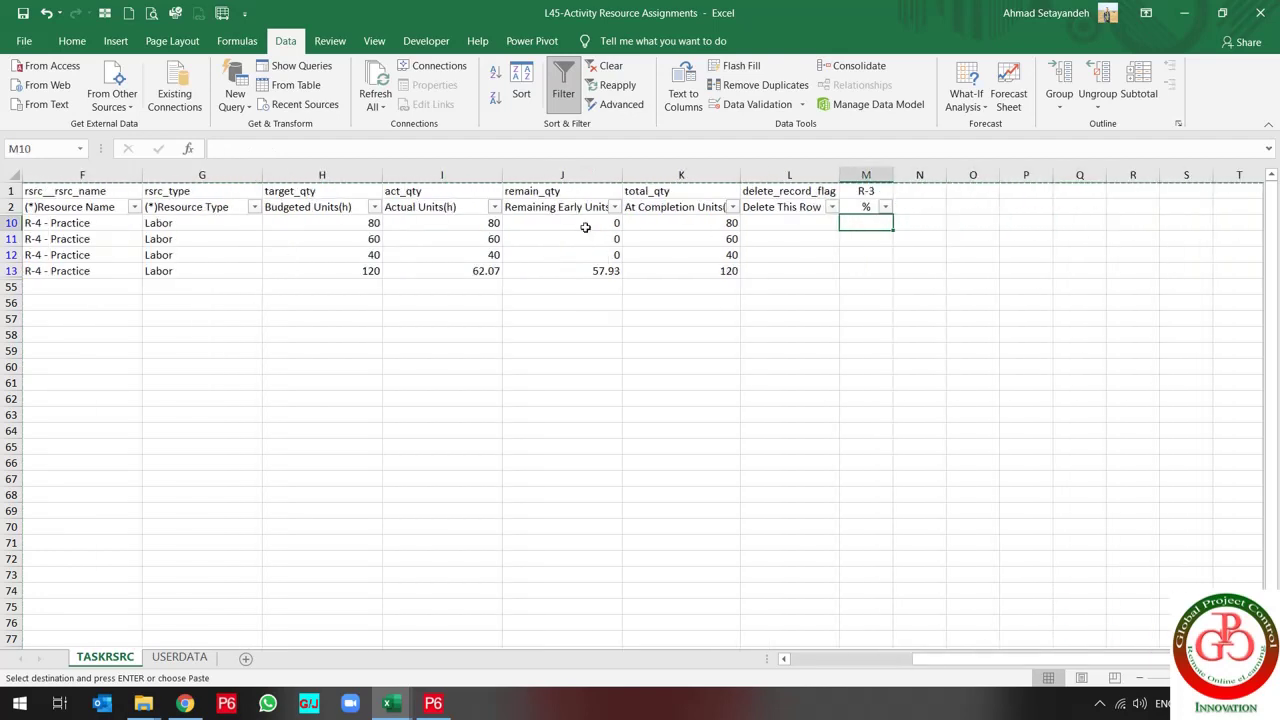
text(=vlo)
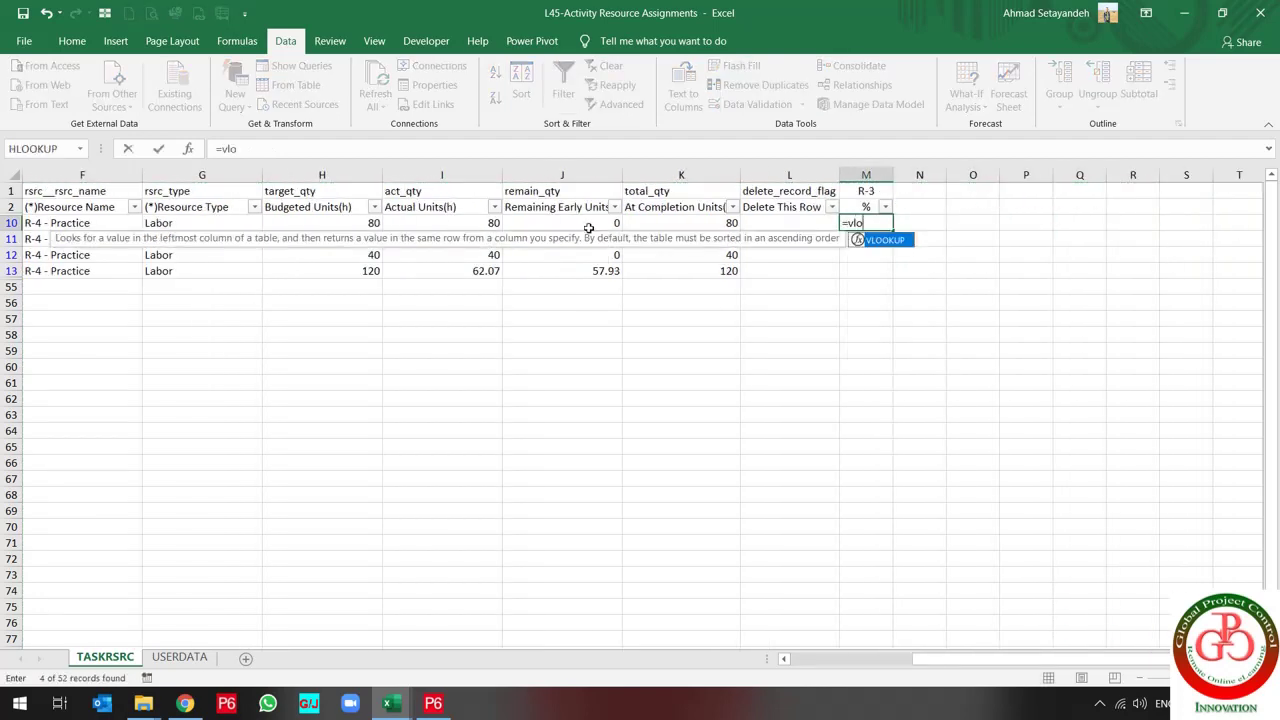
double_click(885, 240)
key(Home)
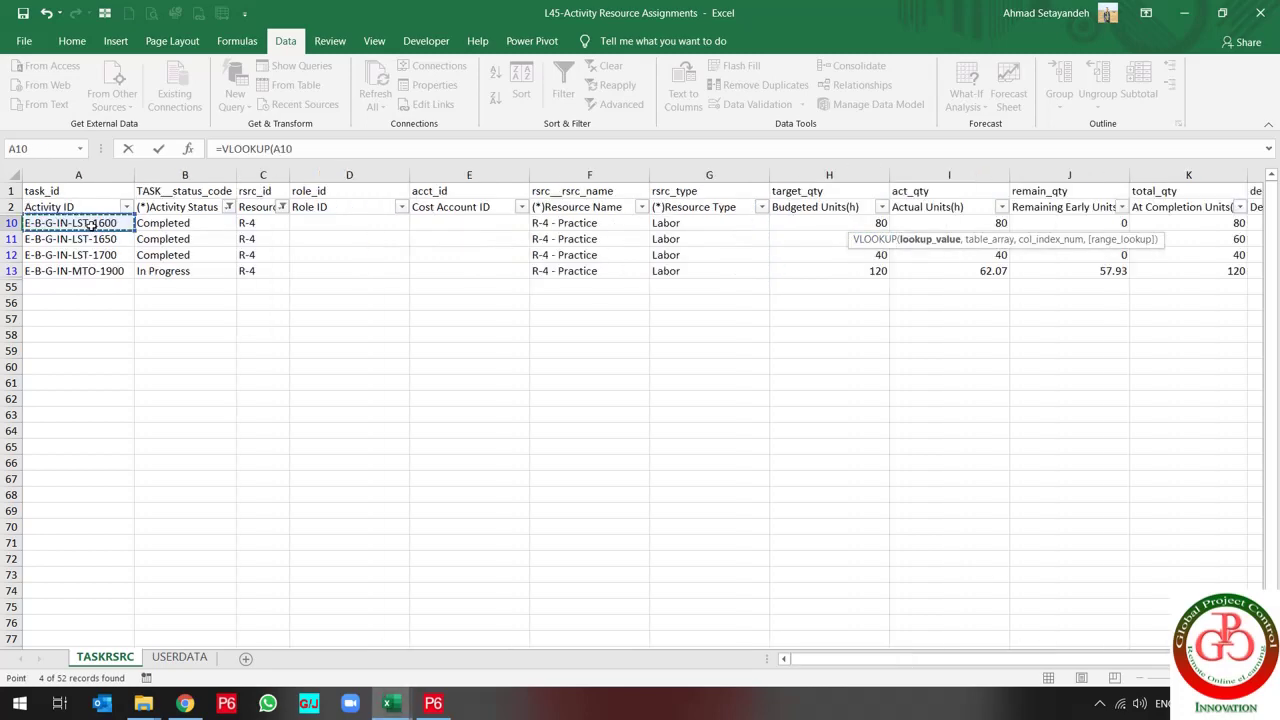
text(,)
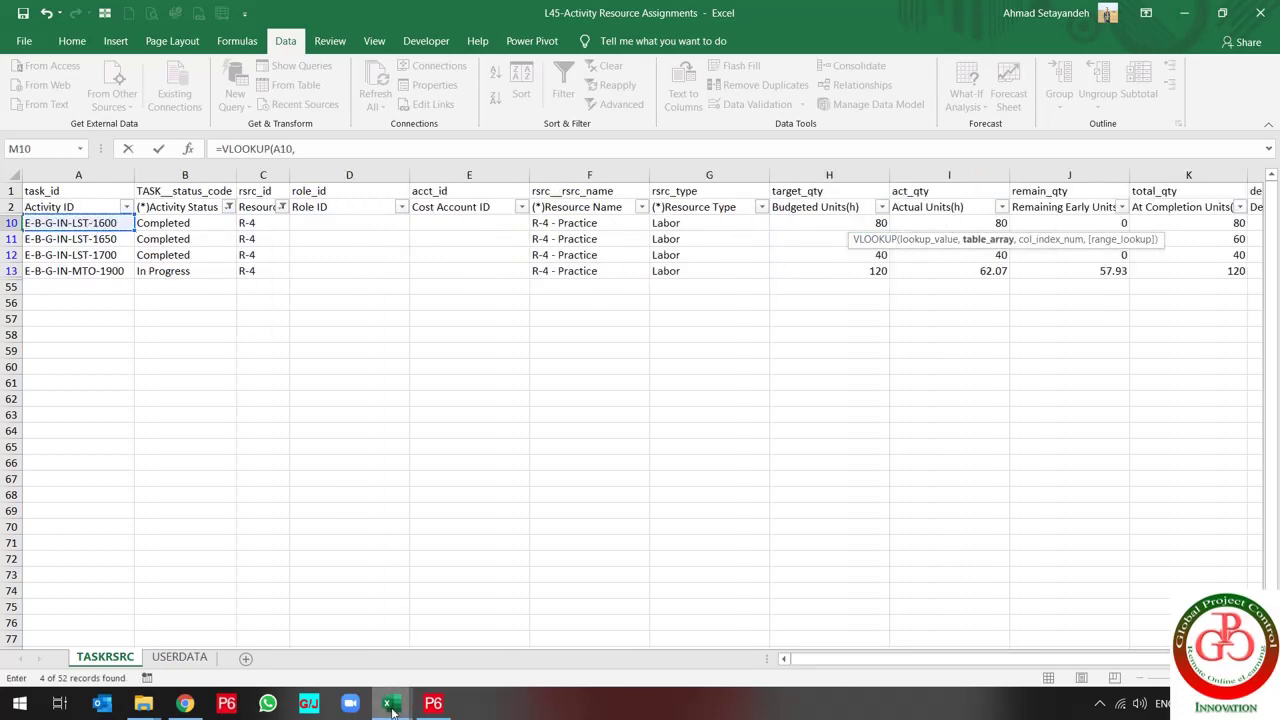
mouse_move(391, 705)
click(330, 625)
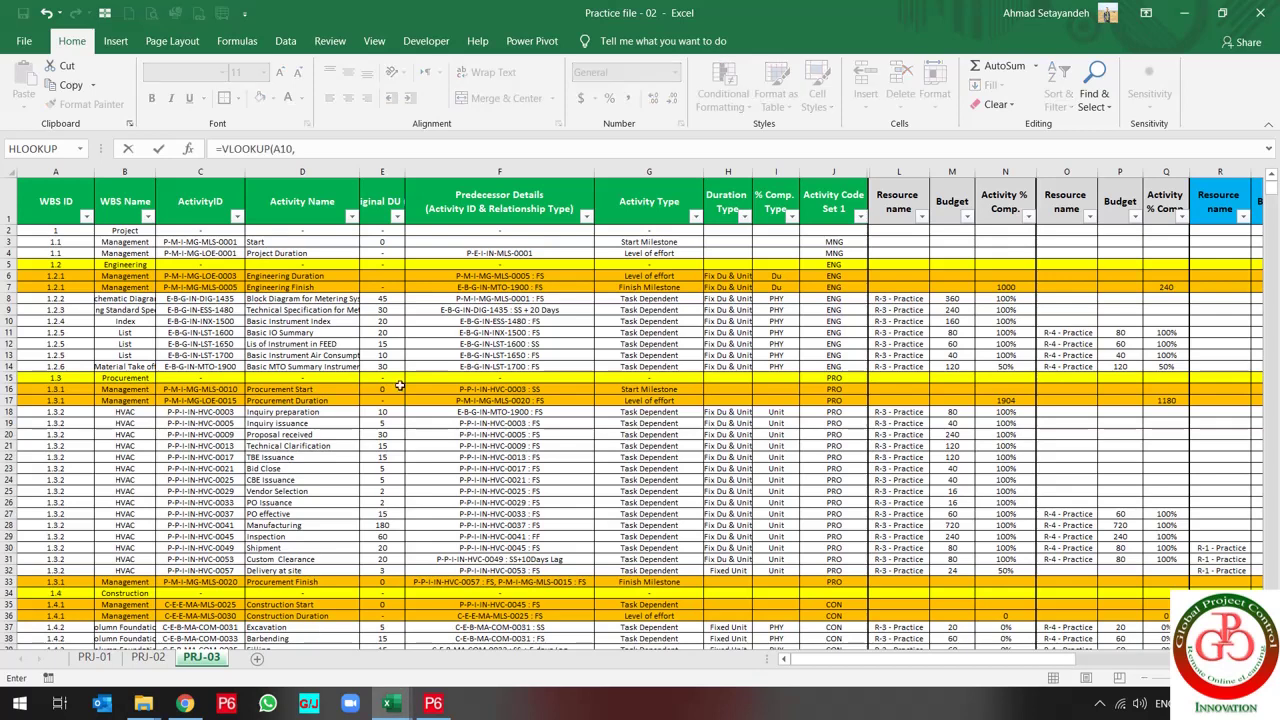
drag(220, 177, 771, 220)
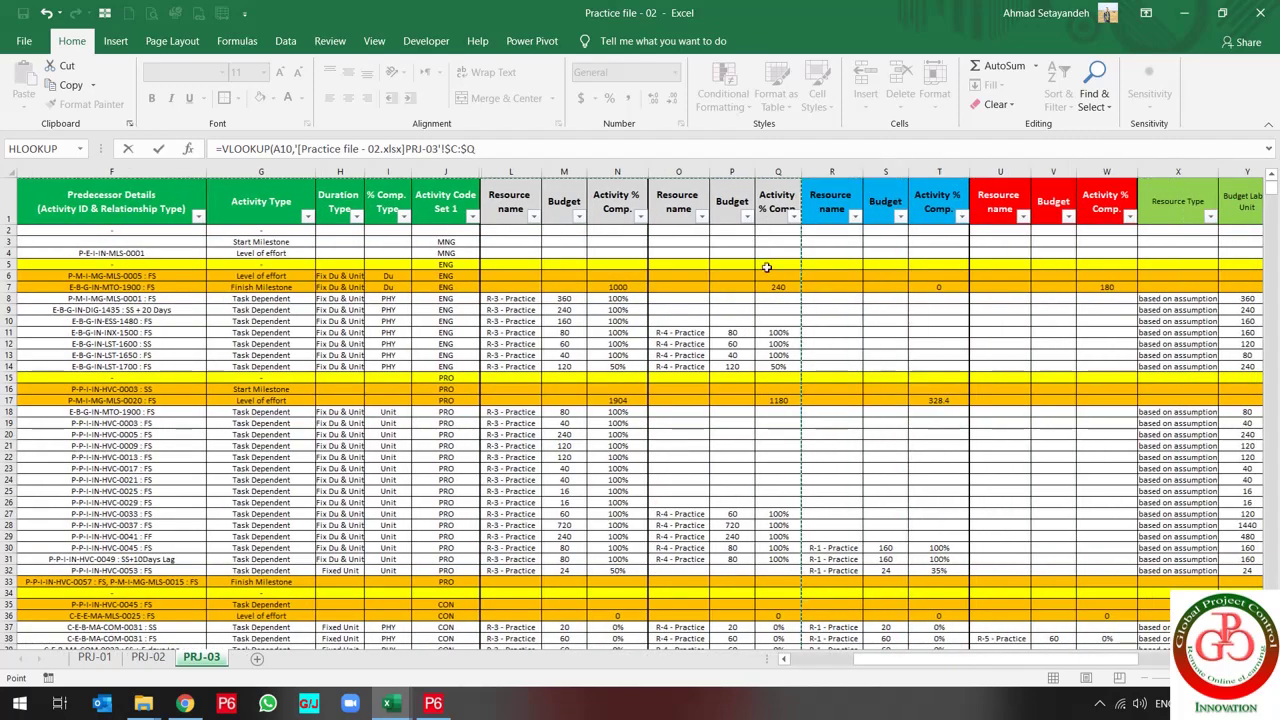
text(,15,)
key(Return)
click(609, 98)
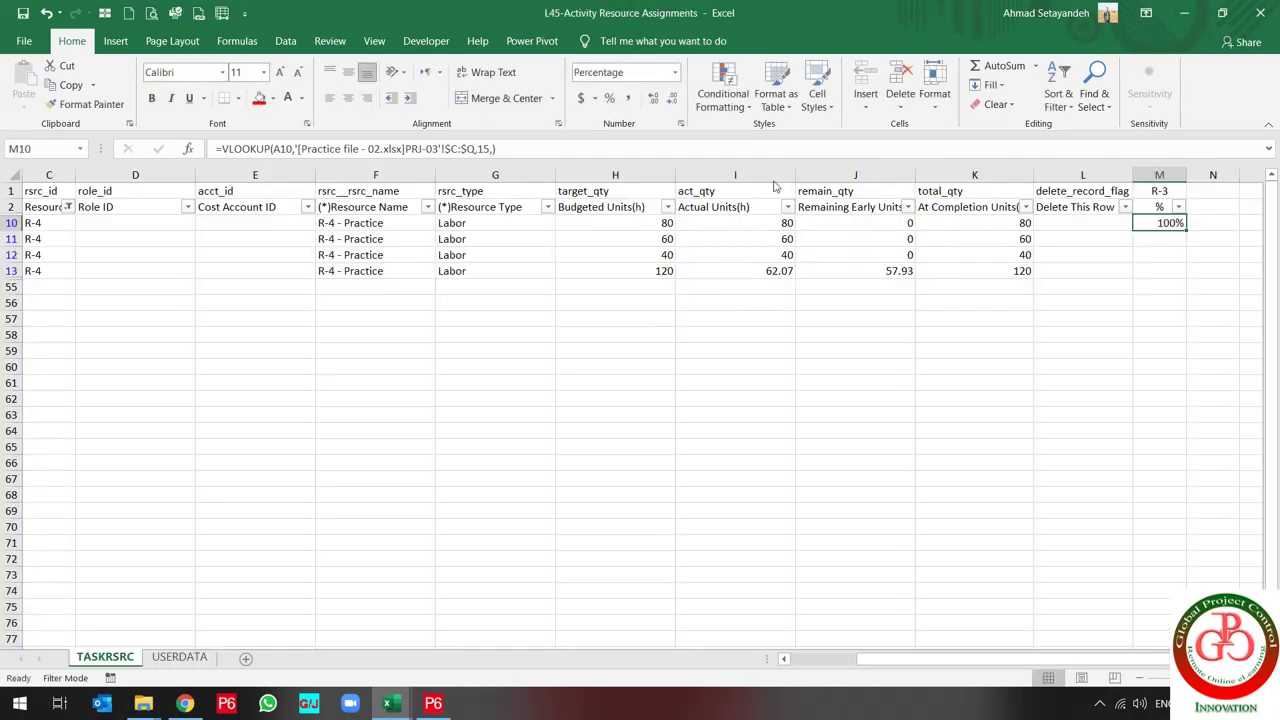
Copy the percentage lookup formula from M10 down to the remaining filtered R-4 rows
key(ctrl+c)
drag(1159, 239, 1159, 271)
key(ctrl+v)
Calculate Actual Units in I10 with =H10*M10 and copy it down the filtered R-4 rows
click(735, 223)
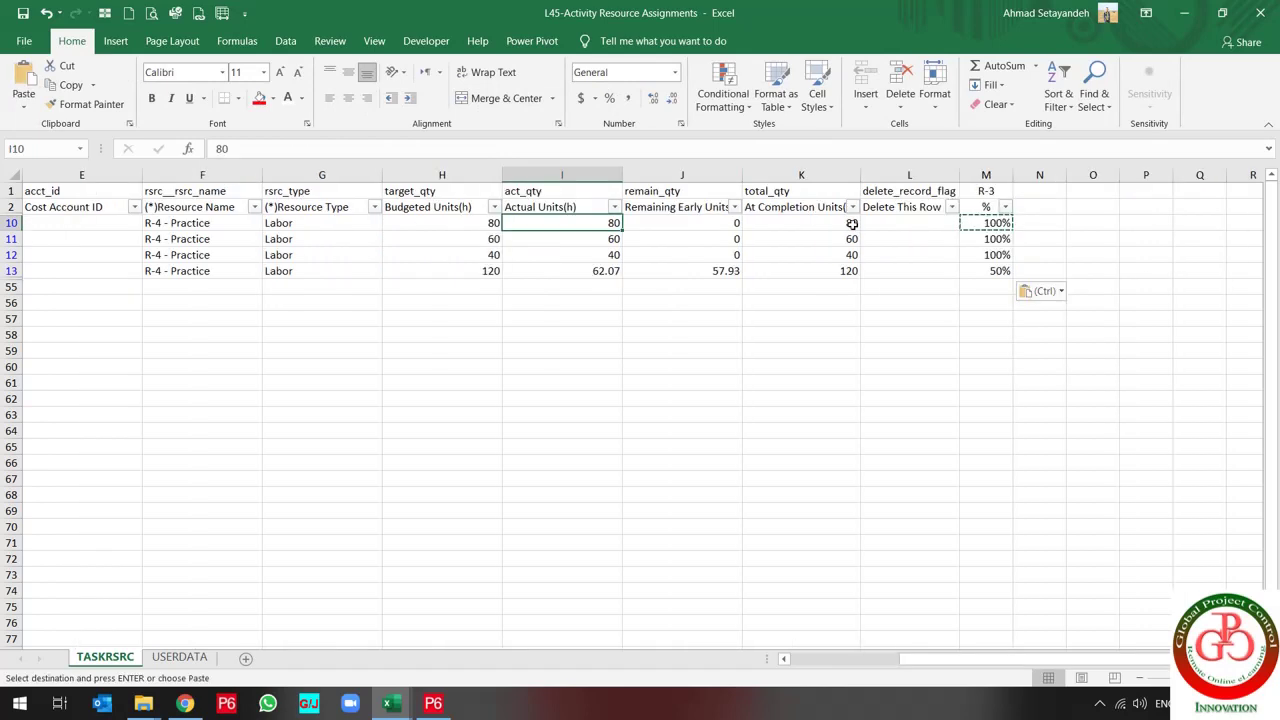
key(Escape)
text(=)
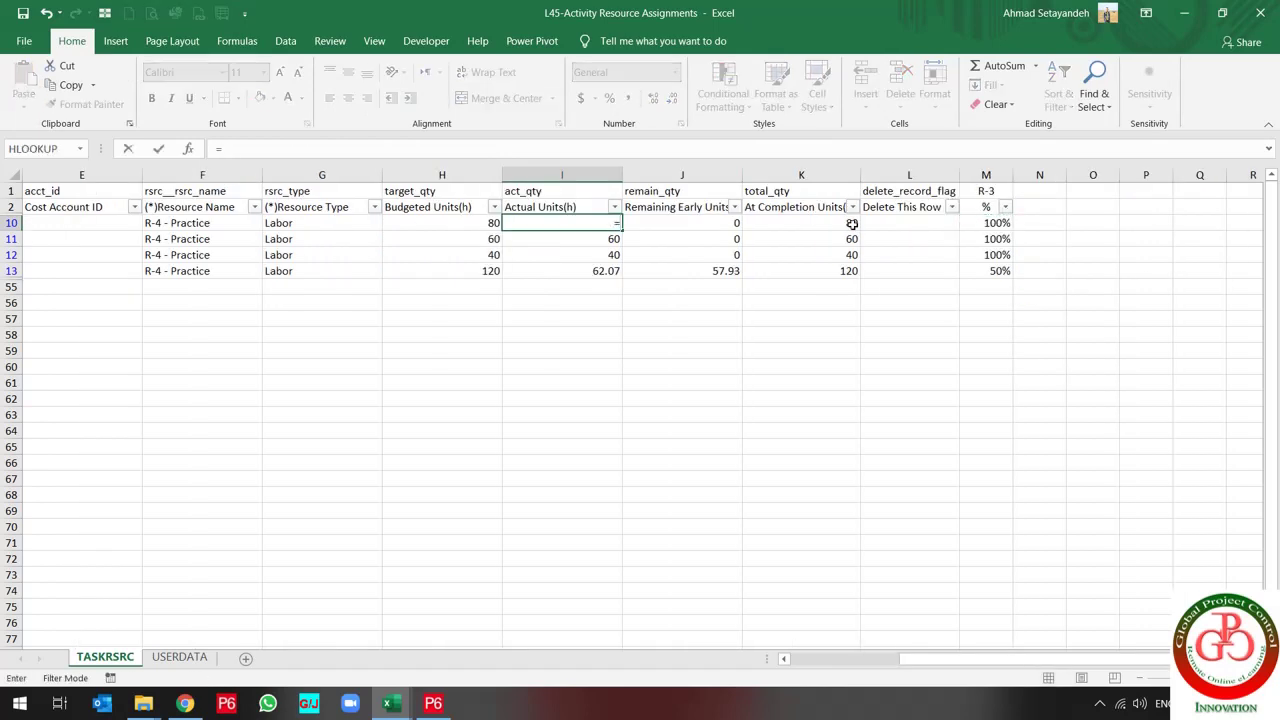
key(Left)
text(*)
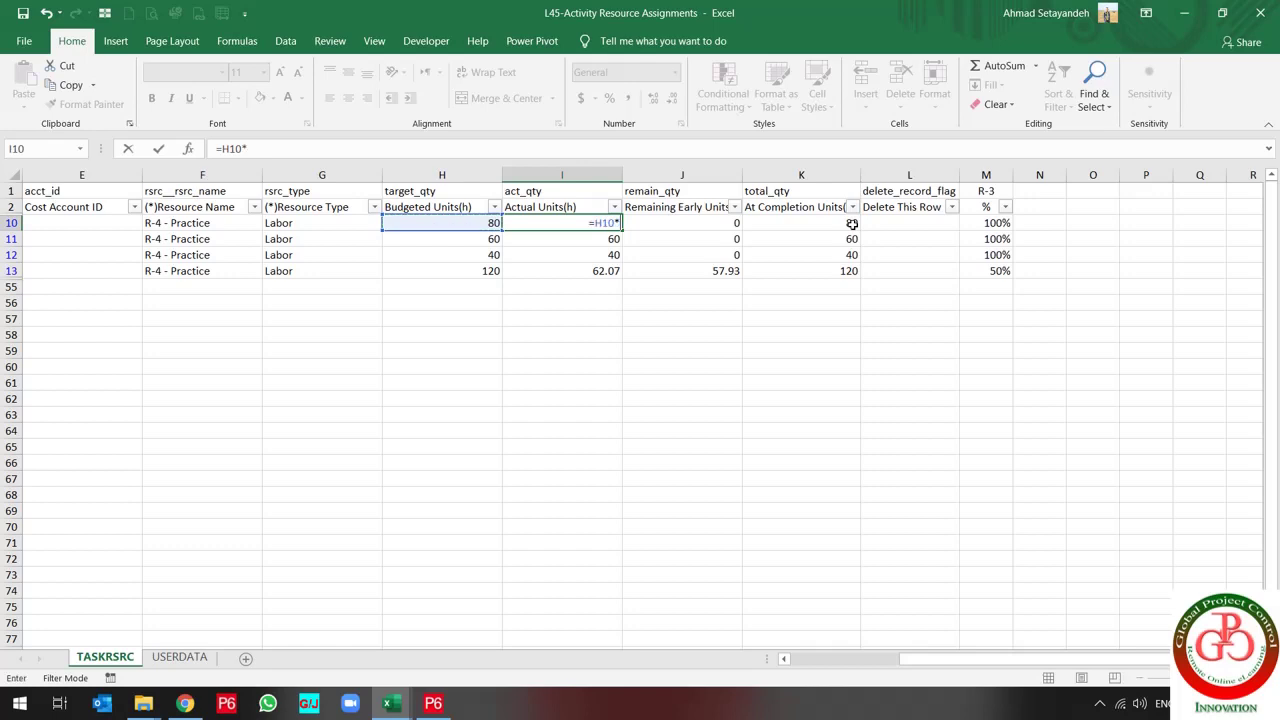
key(Right)
key(Right)
key(Right)
key(Right)
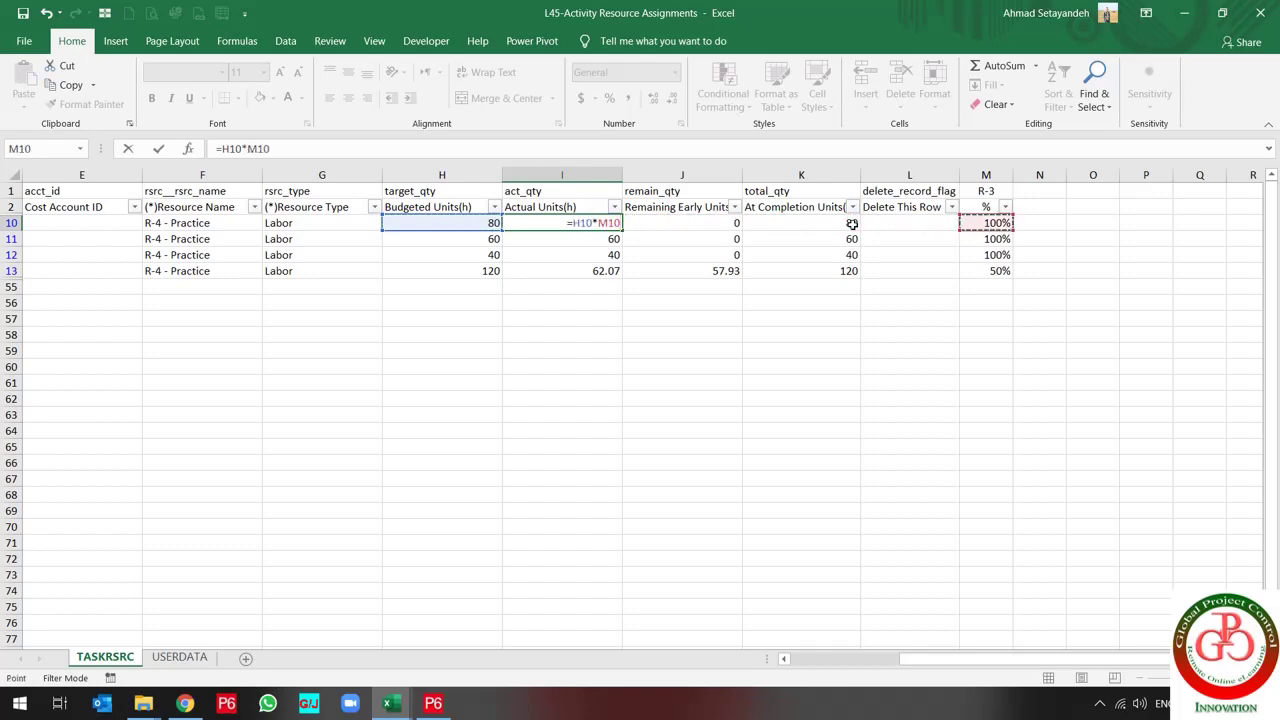
key(Return)
key(Up)
Calculate Remaining Early Units in J10 as Budgeted Units minus Actual Units, using =H10-I10
key(Right)
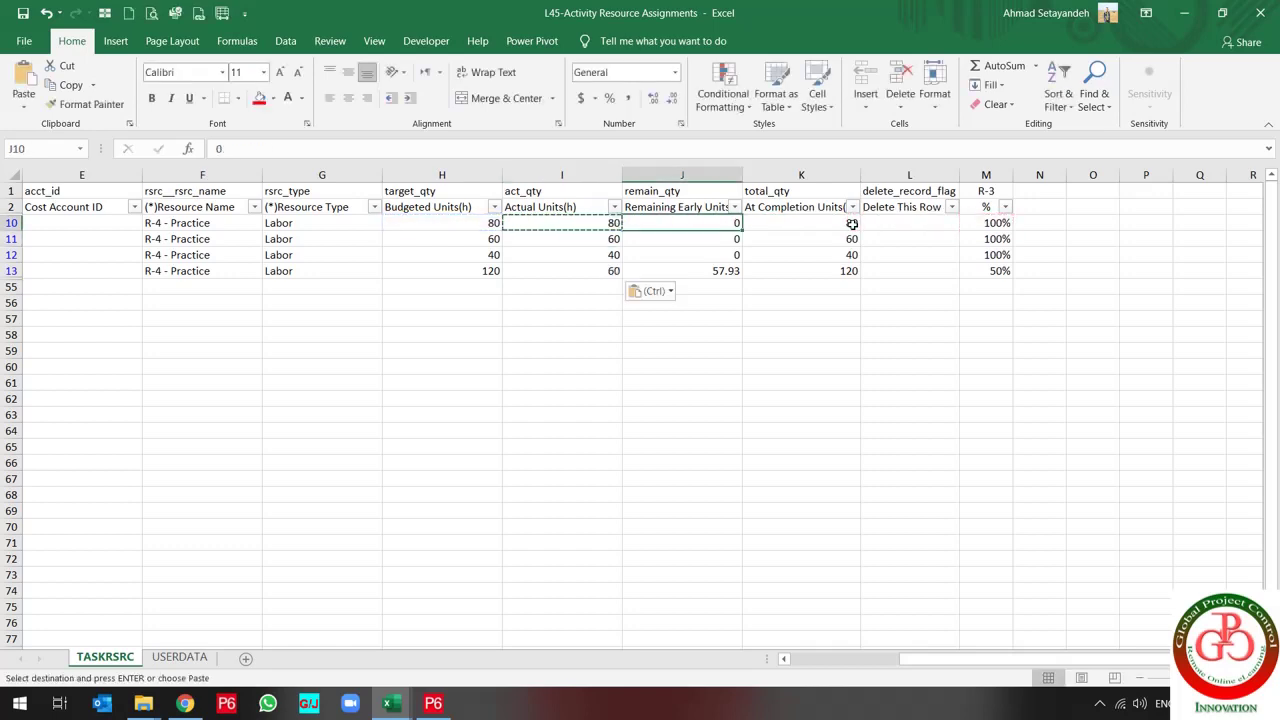
text(=)
key(Left)
key(Left)
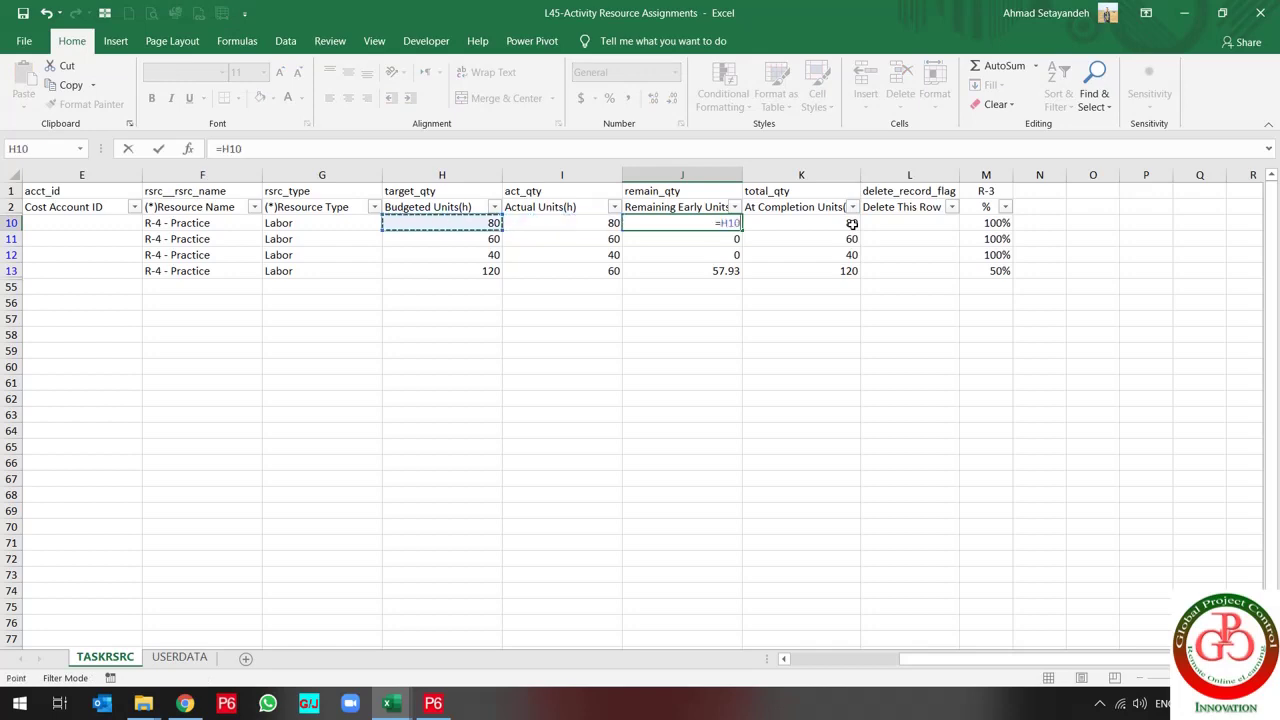
text(-)
key(Left)
key(Return)
key(Up)
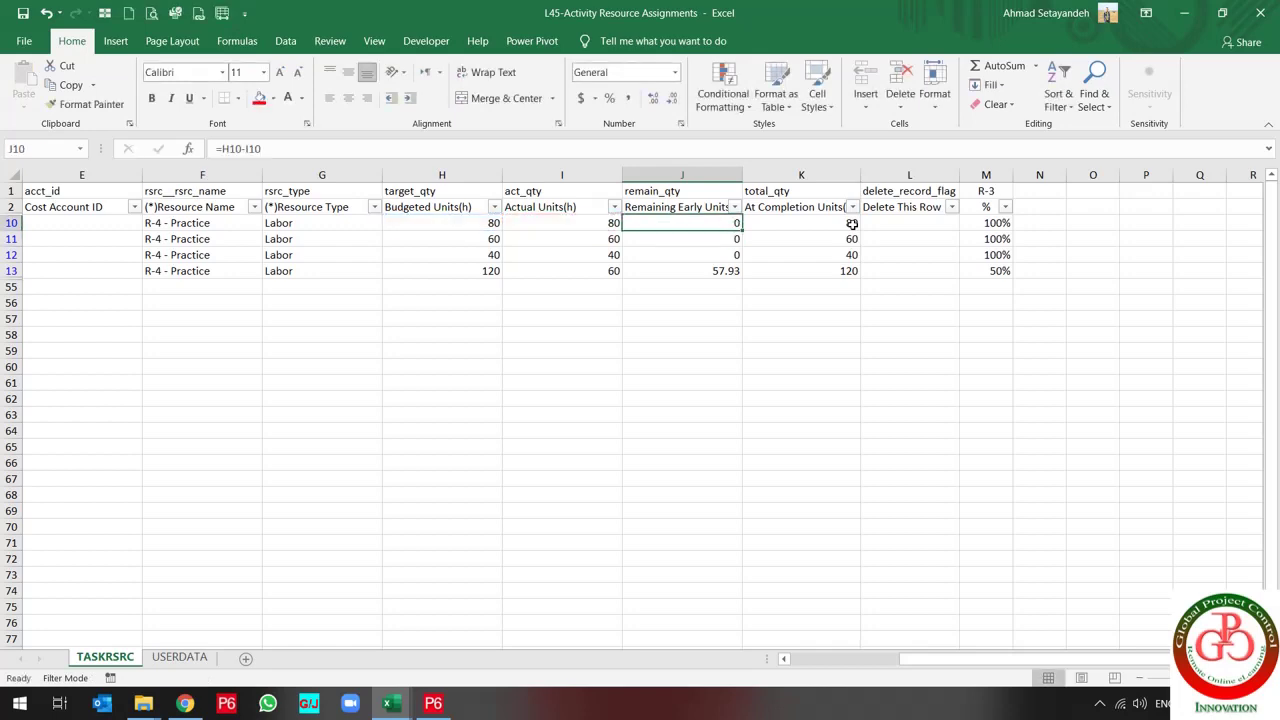
Copy the Remaining Early Units formula from J10 down to the other filtered R-4 rows
key(ctrl+c)
key(Down)
key(shift+Down)
key(ctrl+v)
key(Down)
key(Down)
key(ctrl+v)
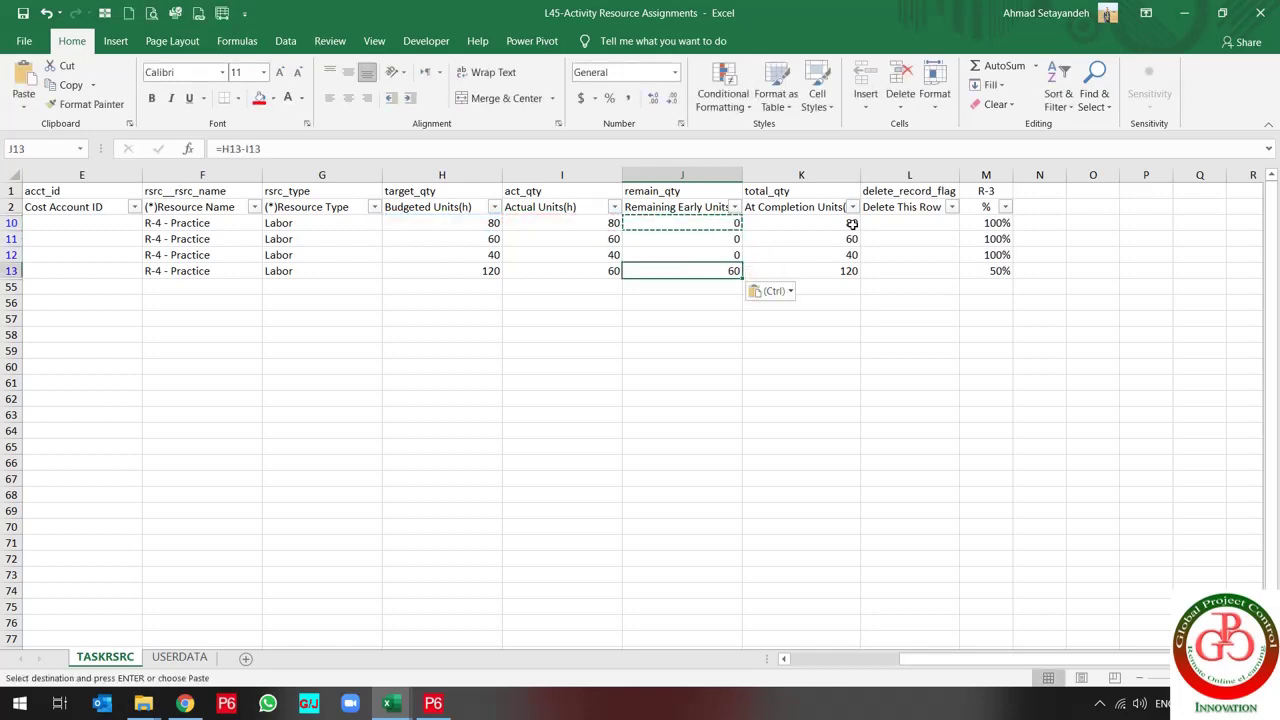
Set At Completion Units in K10 equal to Budgeted Units with =H10
key(Right)
key(Up)
key(Up)
key(Up)
key(Escape)
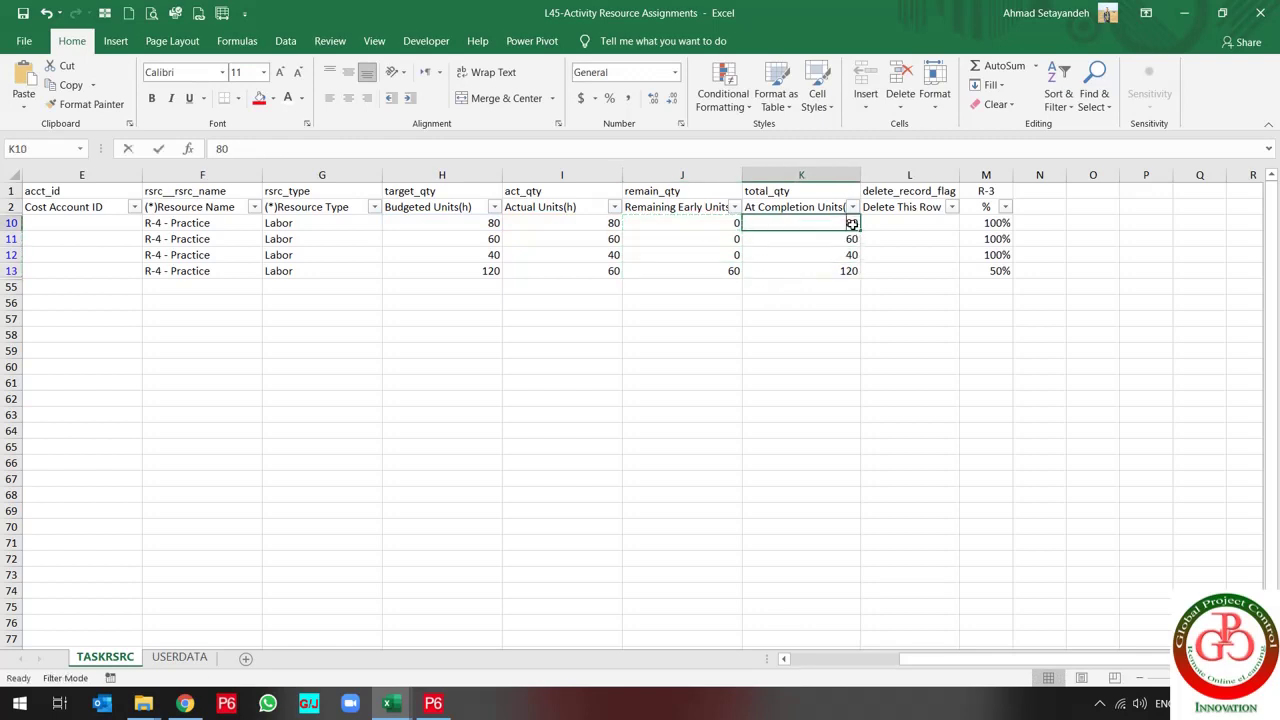
text(=)
key(Left)
key(Left)
key(Left)
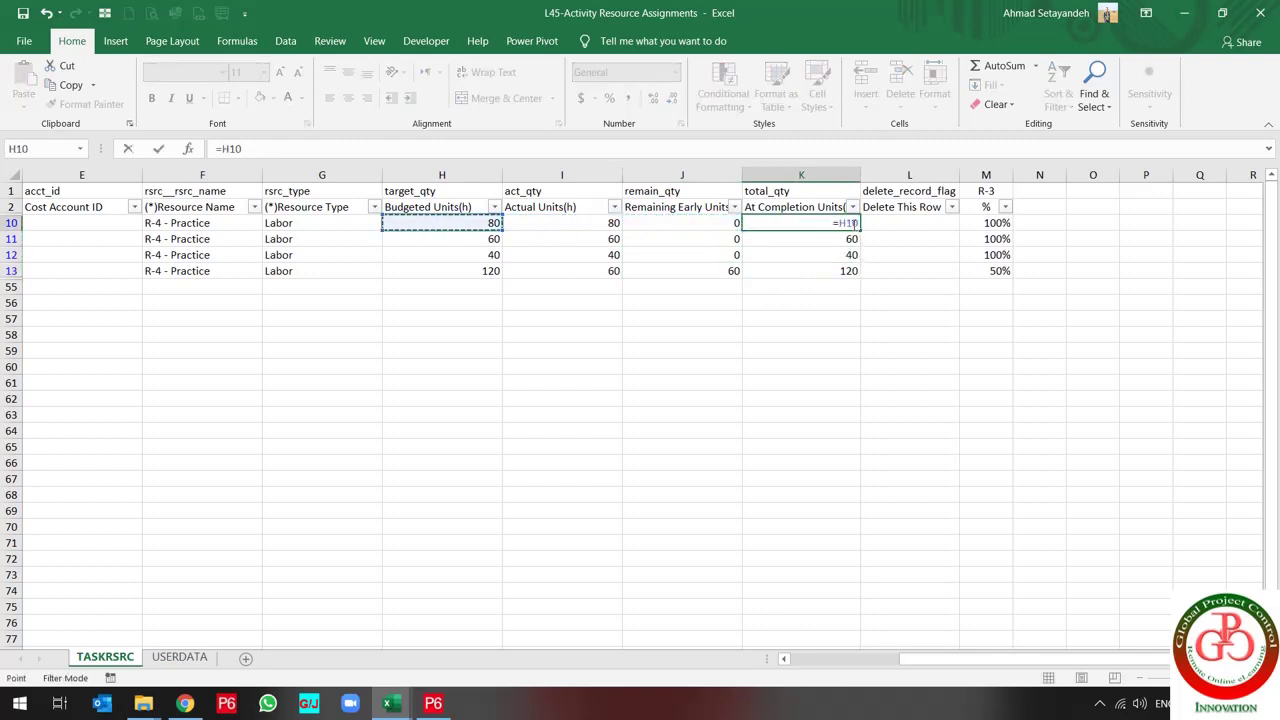
key(Return)
key(Up)
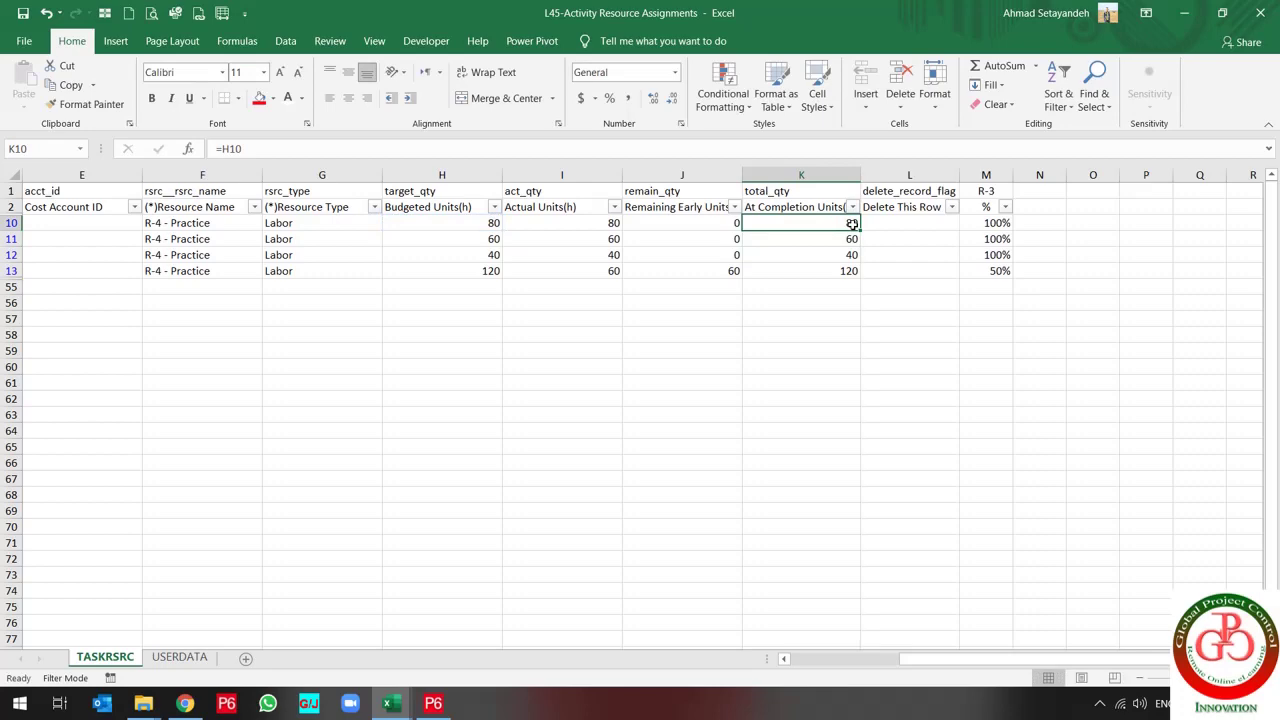
Clear the active filters and paste the whole sheet over itself as values to remove the R-4 formulas
key(alt+a)
key(c)
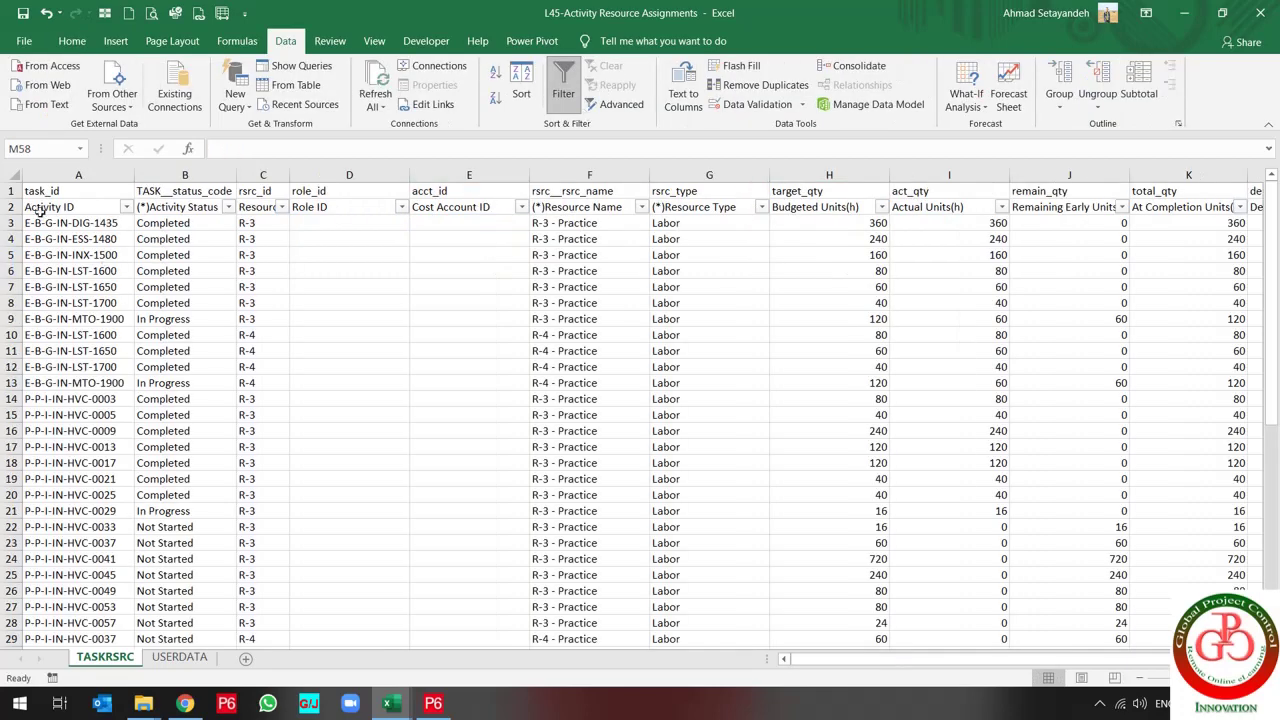
click(13, 181)
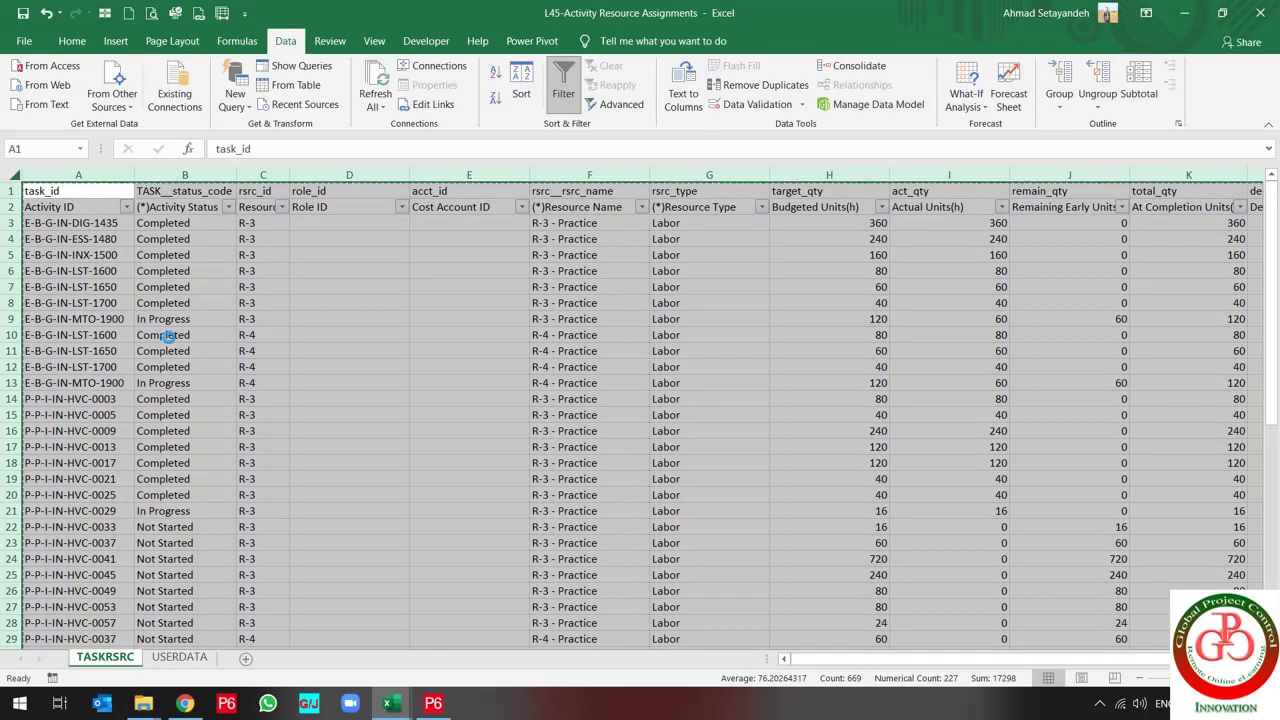
key(ctrl+c)
right_click(213, 295)
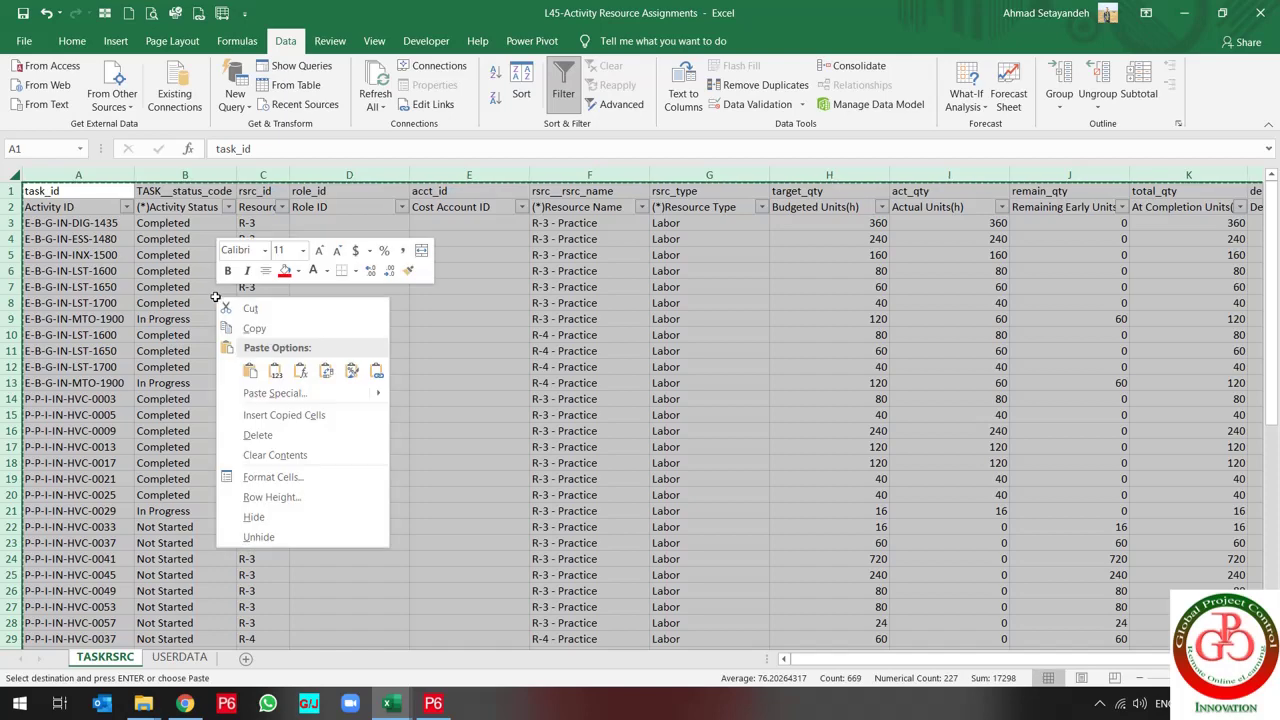
click(255, 330)
right_click(228, 280)
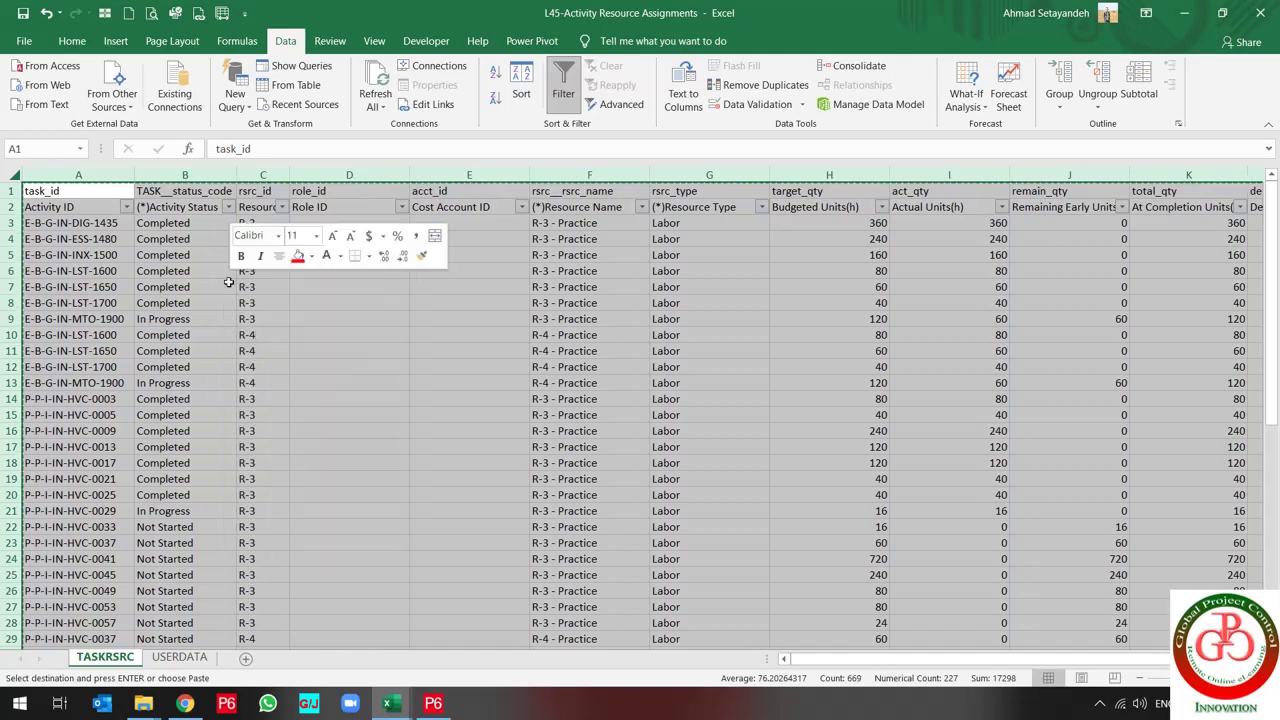
click(287, 358)
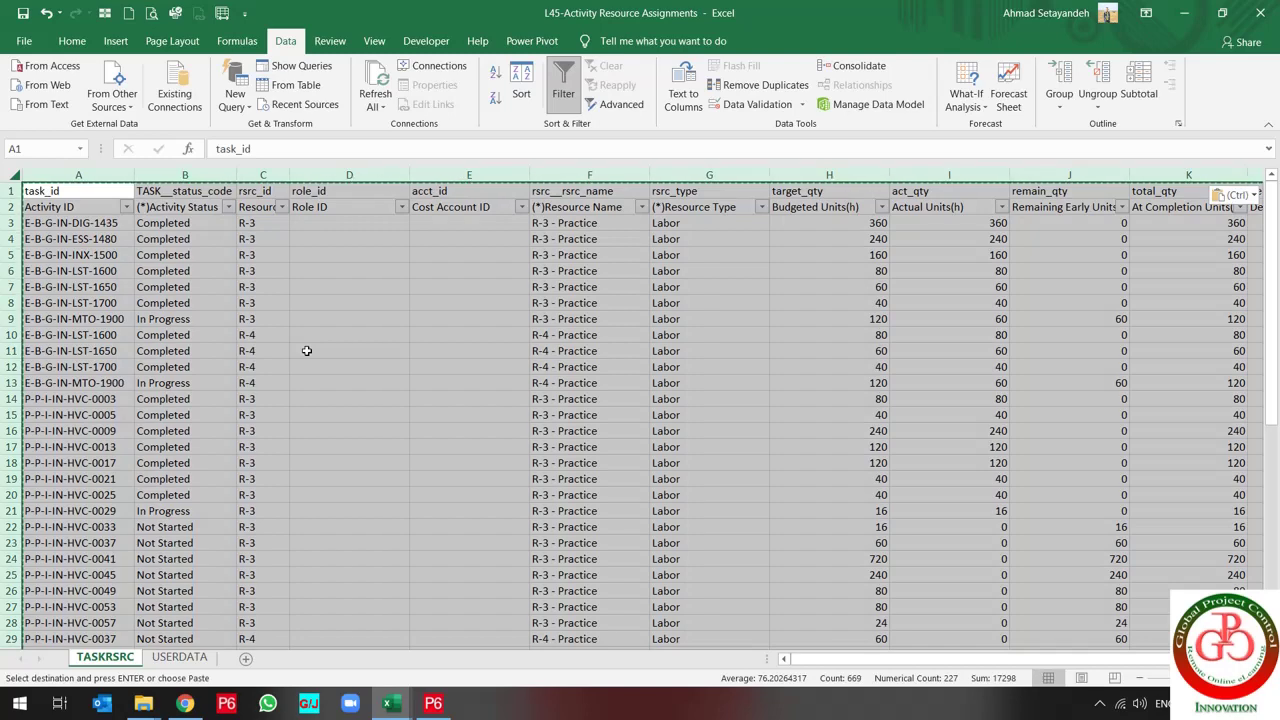
Check the recalculated assignment rows and turn off filtering on the header row
click(796, 446)
scroll(796, 446, down, 1)
click(912, 452)
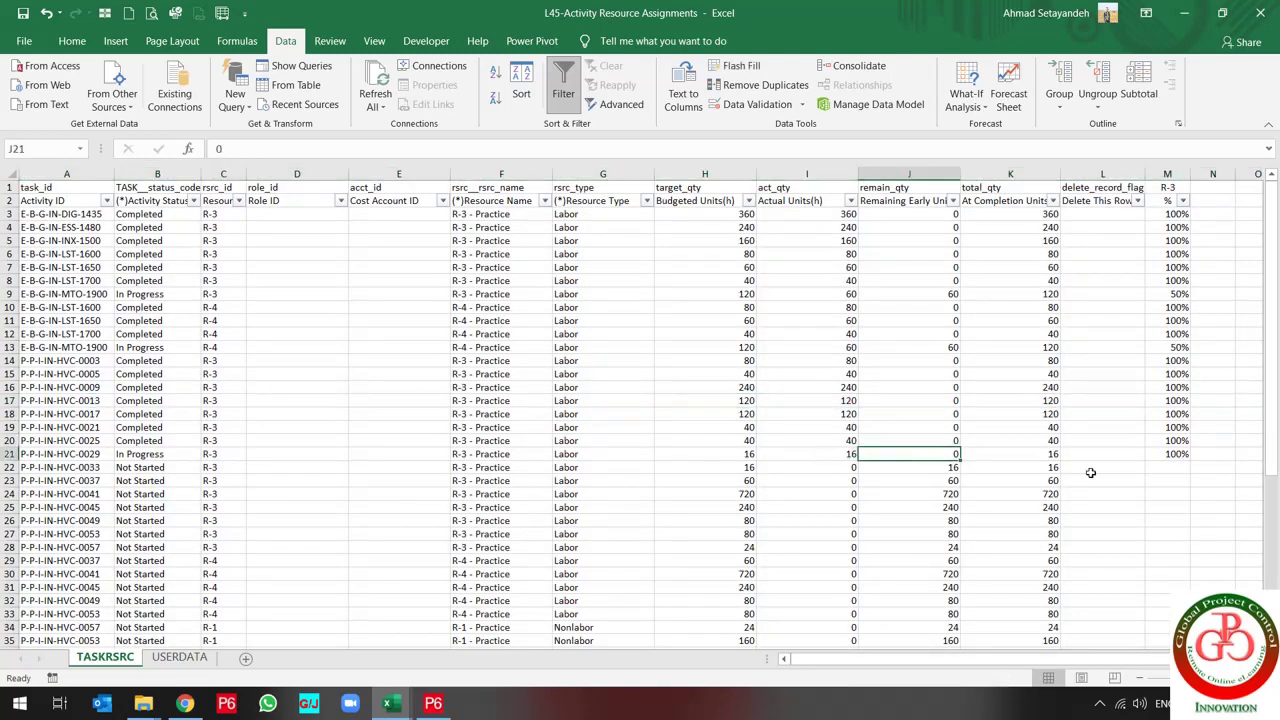
click(454, 347)
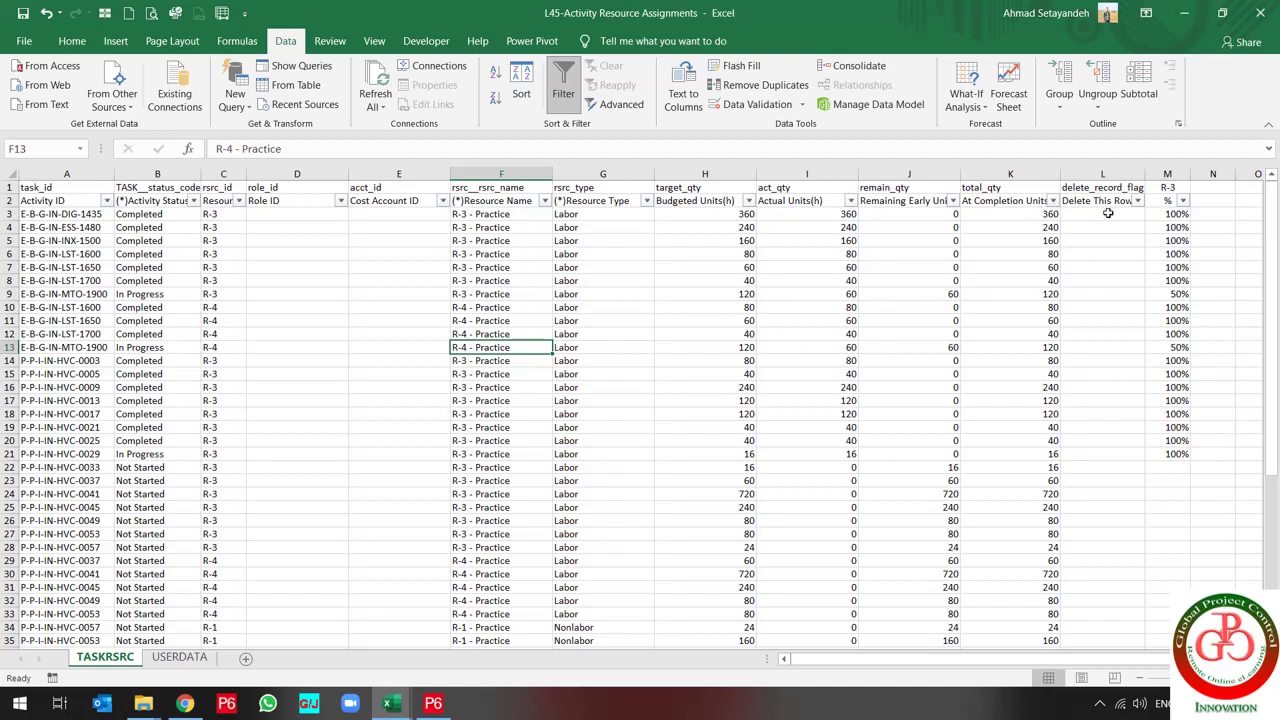
click(563, 90)
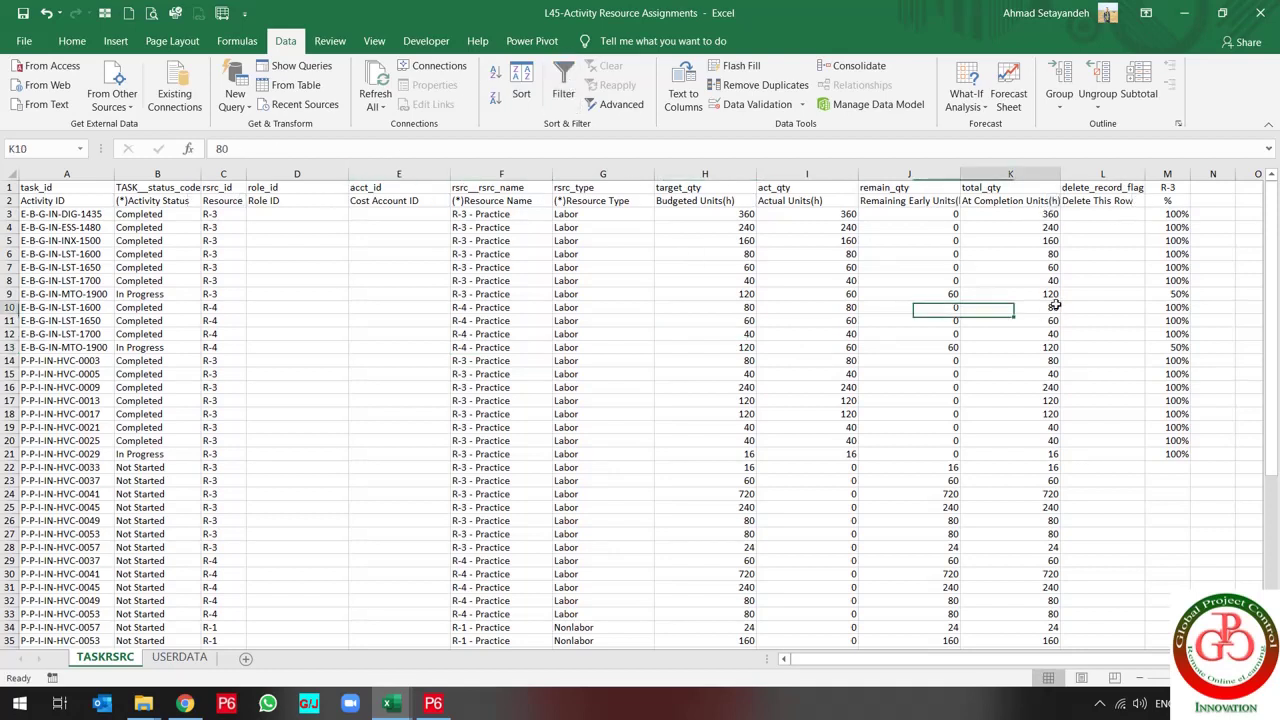
Delete the helper percentage column M from the TASKRSRC sheet and look over the remaining assignment rows
click(1167, 173)
right_click(1167, 173)
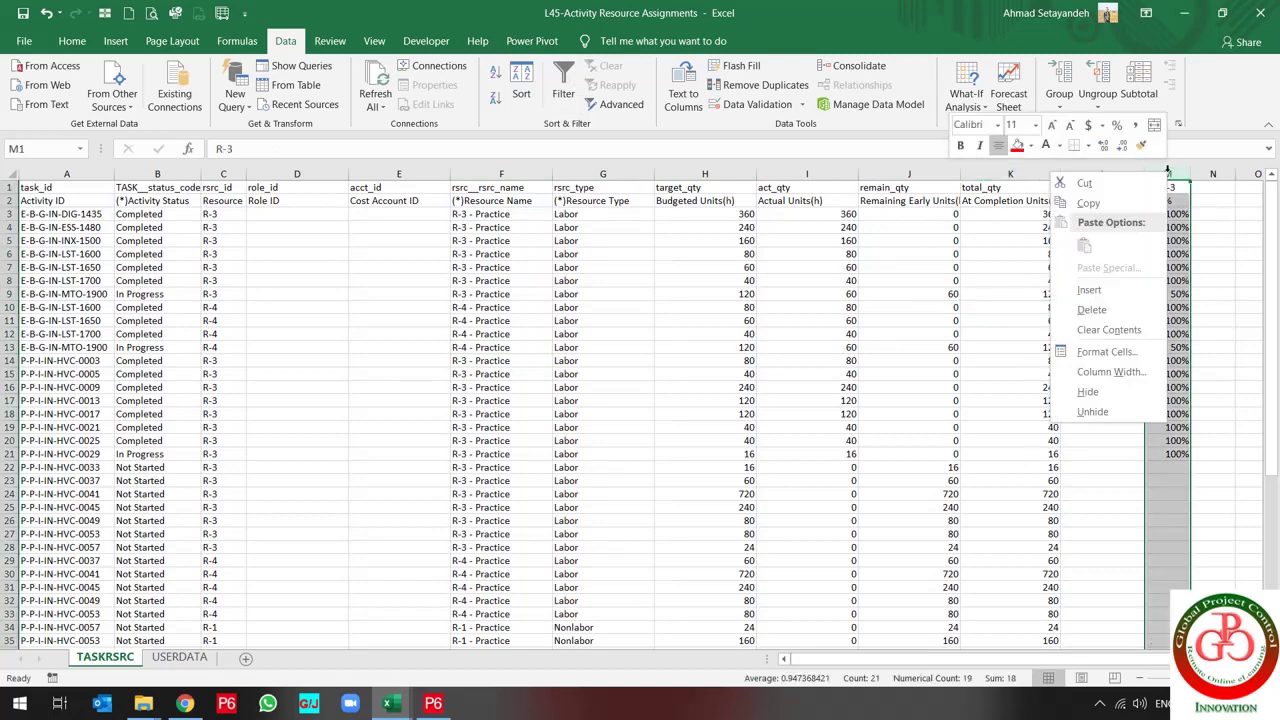
click(1100, 309)
click(1100, 320)
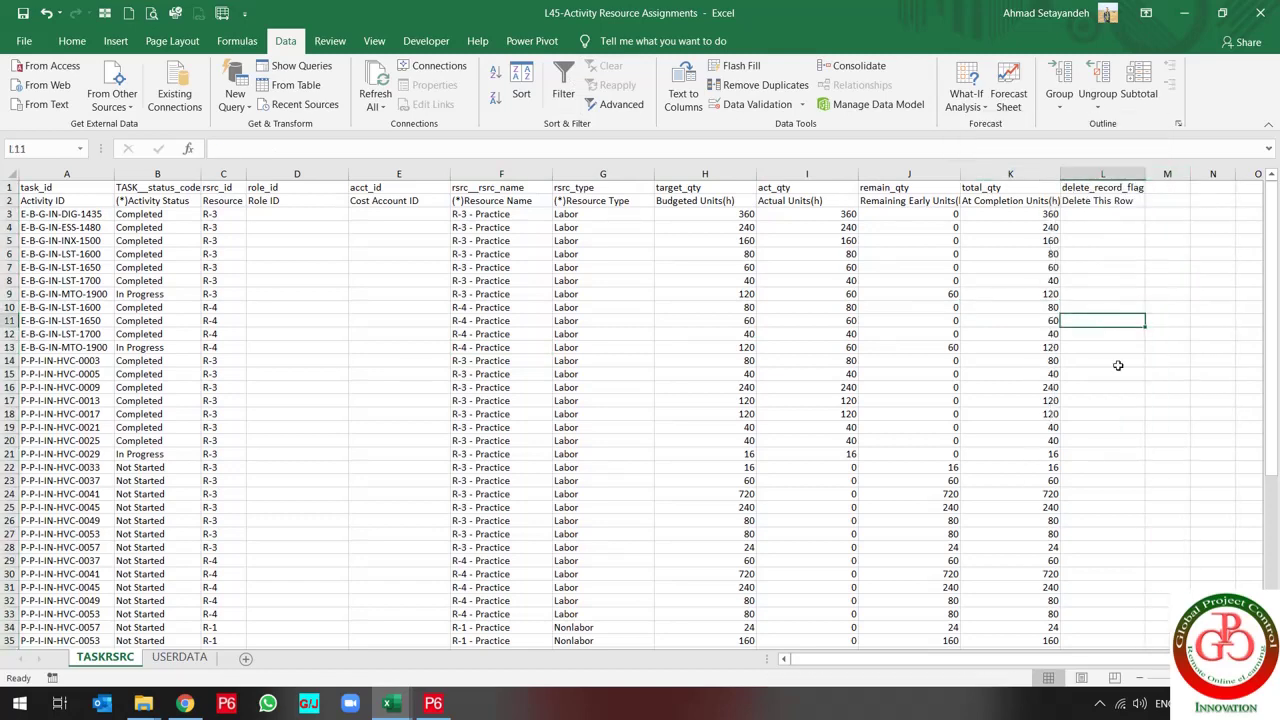
scroll(195, 405, down, 10)
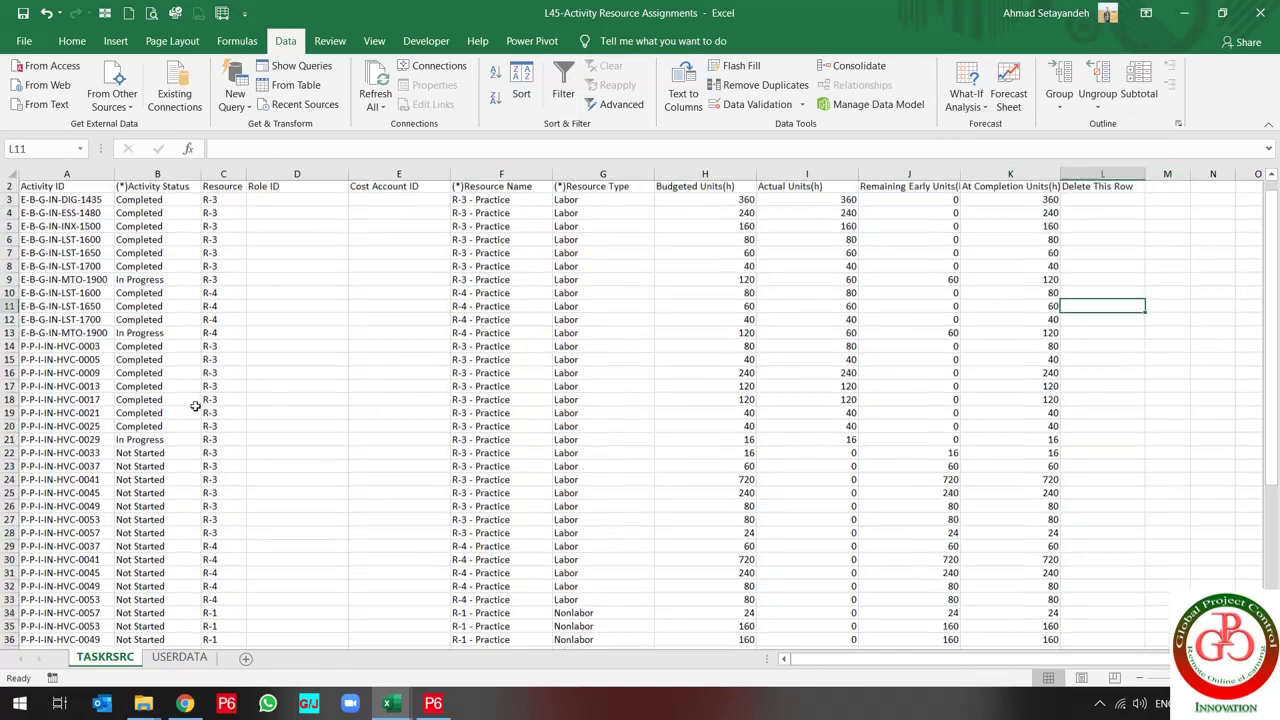
scroll(195, 405, up, 8)
scroll(195, 405, up, 2)
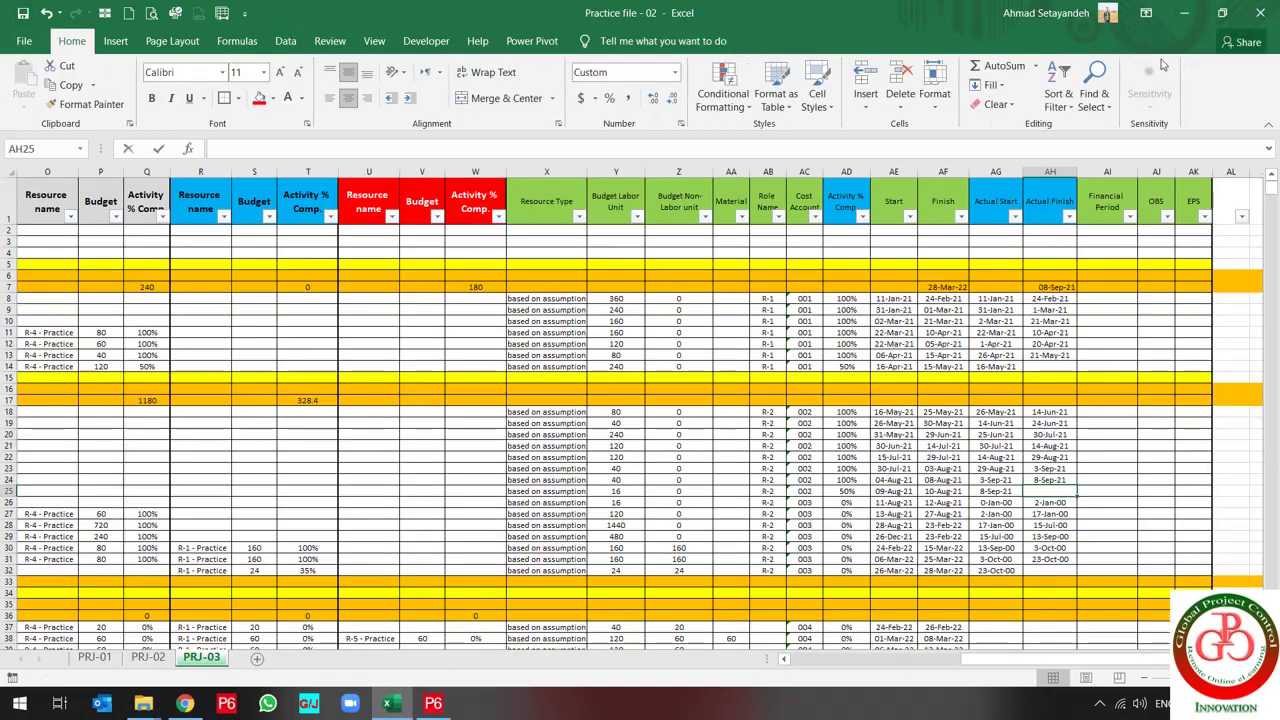
Close the L45-Activity Resource Assignments workbook, switch to Primavera P6 and start an import in Spreadsheet - (XLSX) format
click(1260, 13)
click(433, 703)
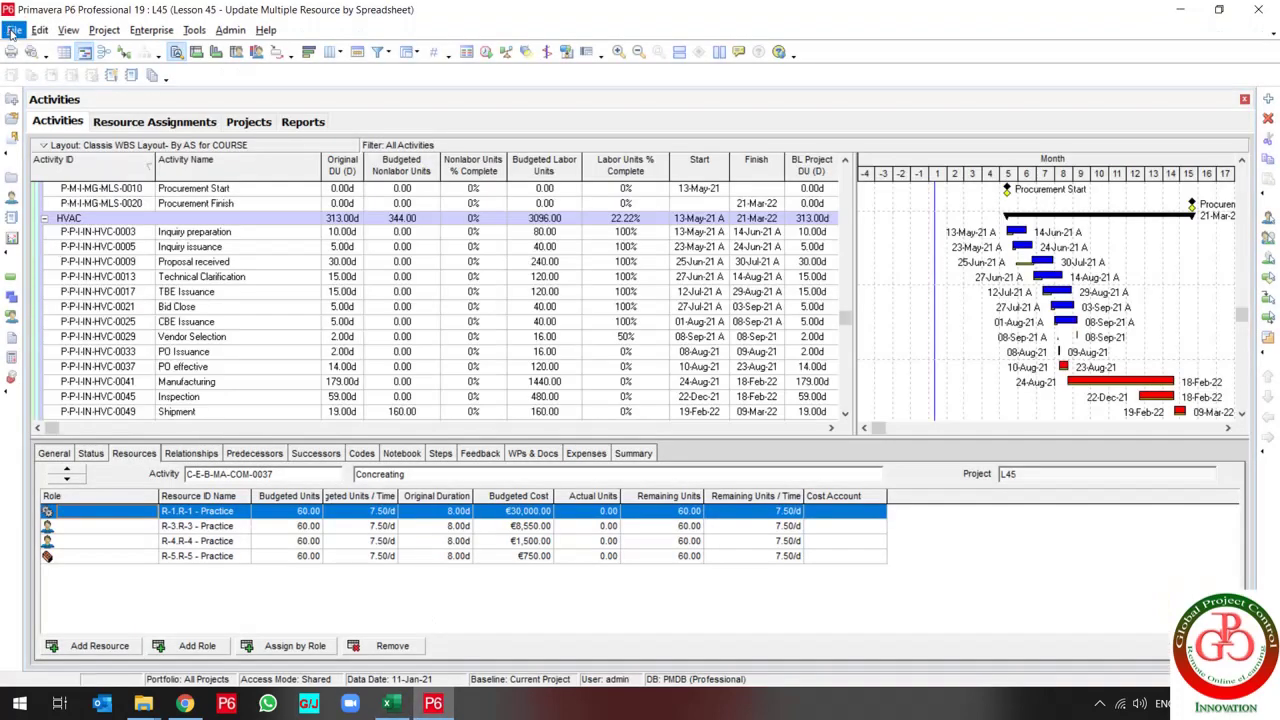
click(14, 30)
click(40, 133)
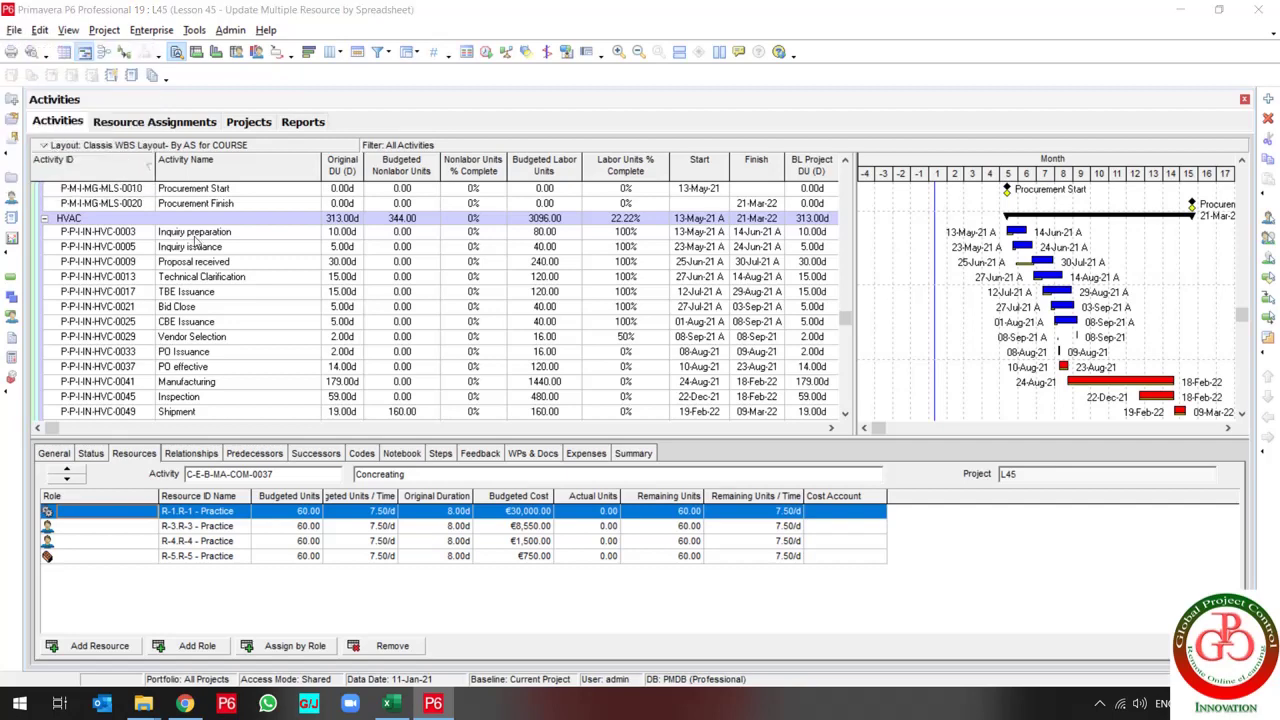
click(496, 360)
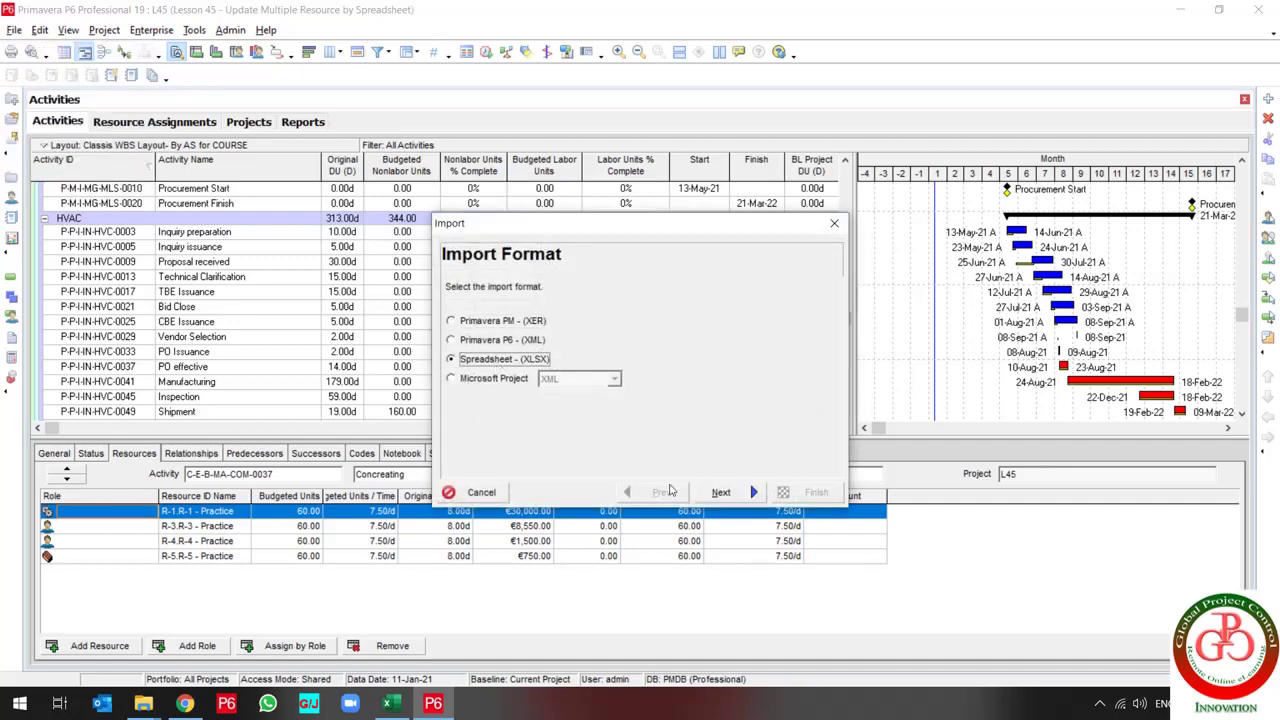
click(733, 499)
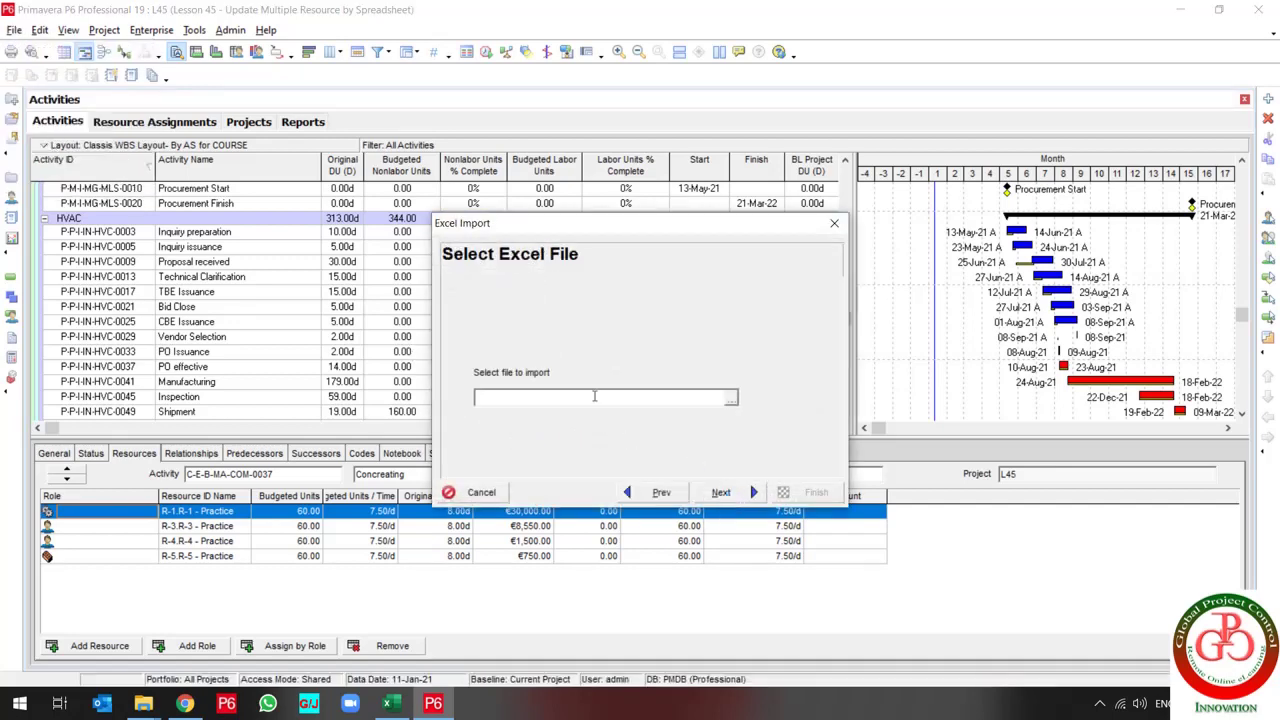
Choose L45-Activity Resource Assignments from the desktop folder 45 as the Excel file to import
click(731, 398)
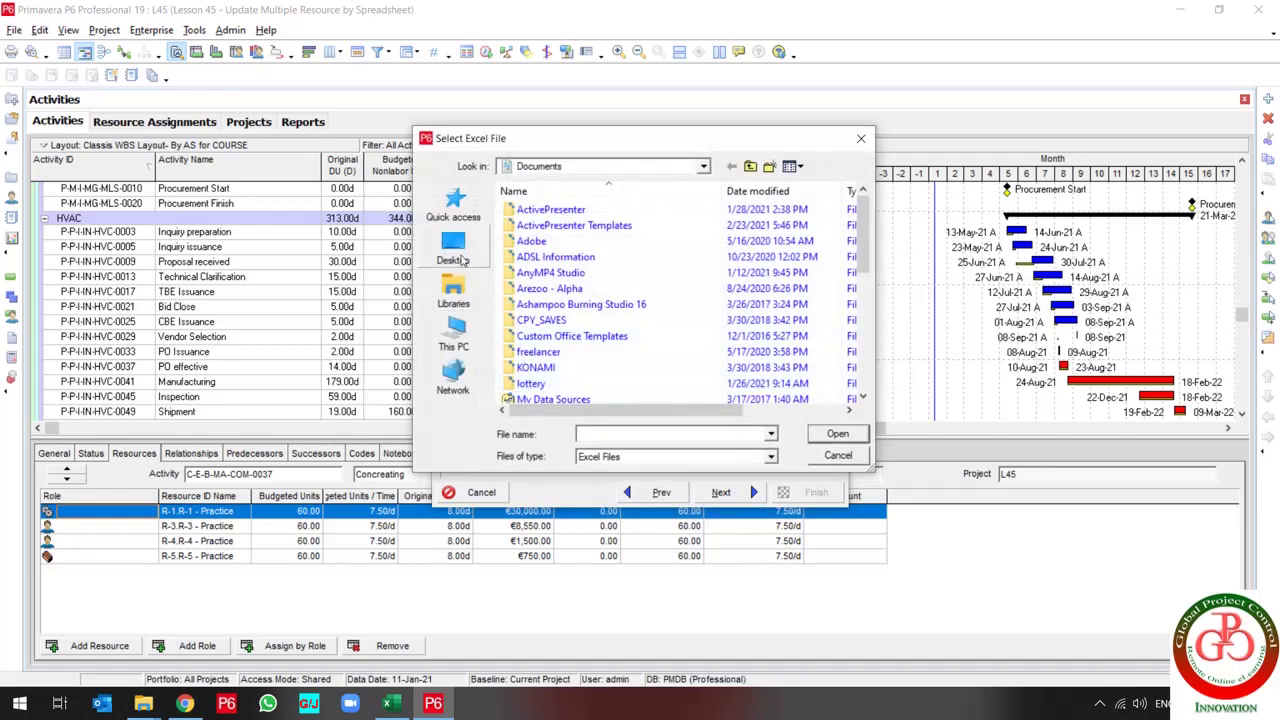
click(480, 262)
scroll(620, 328, down, 3)
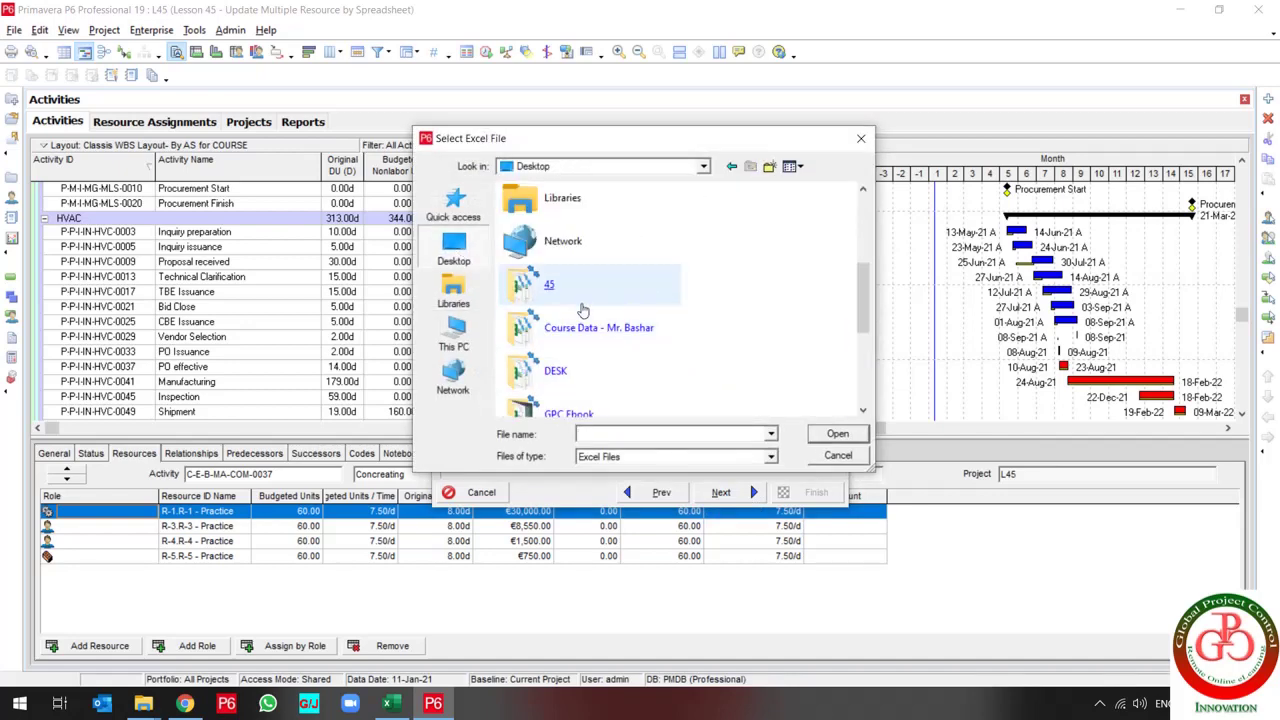
double_click(518, 286)
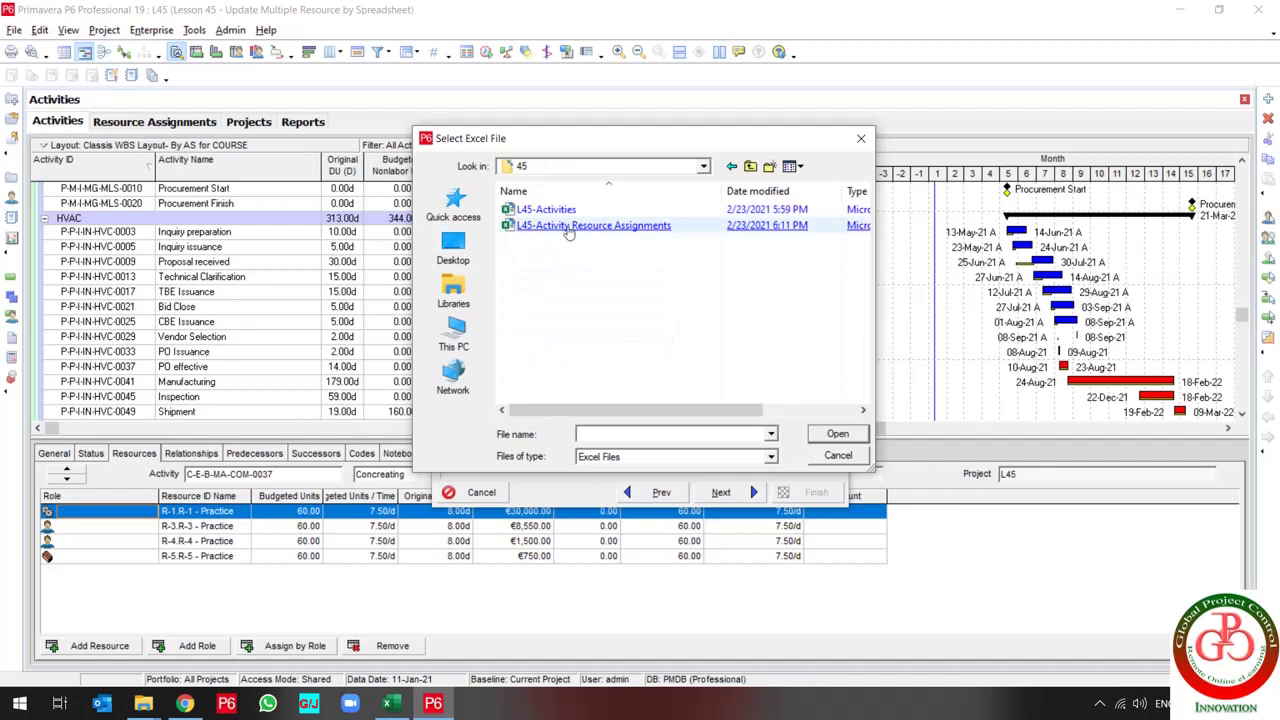
click(568, 228)
click(837, 433)
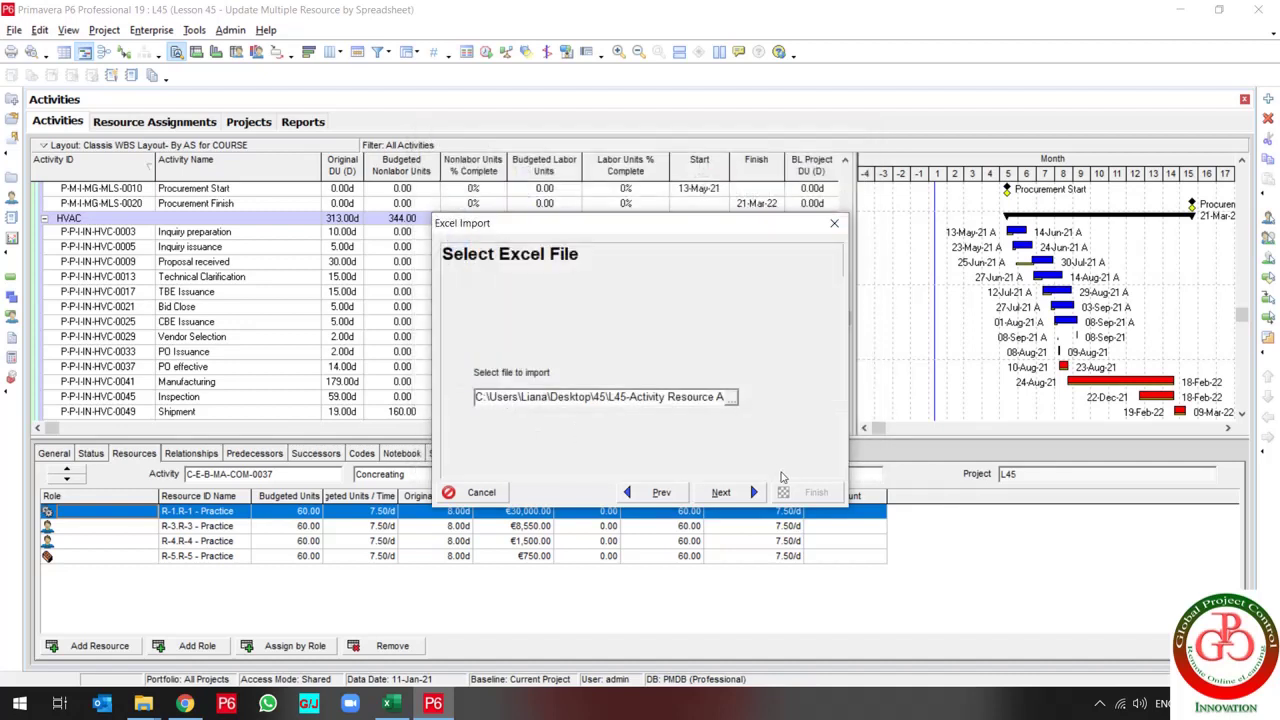
click(719, 492)
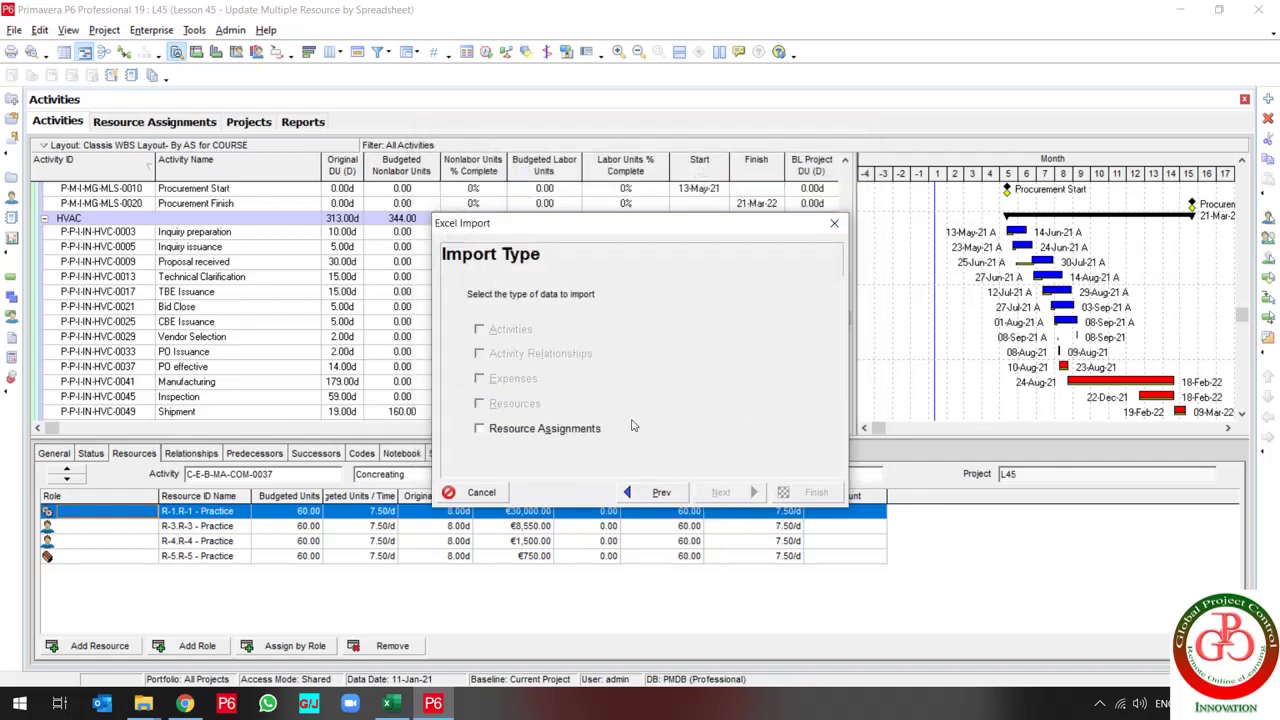
Import the Resource Assignments data as an update of the existing project L45
click(516, 429)
click(720, 493)
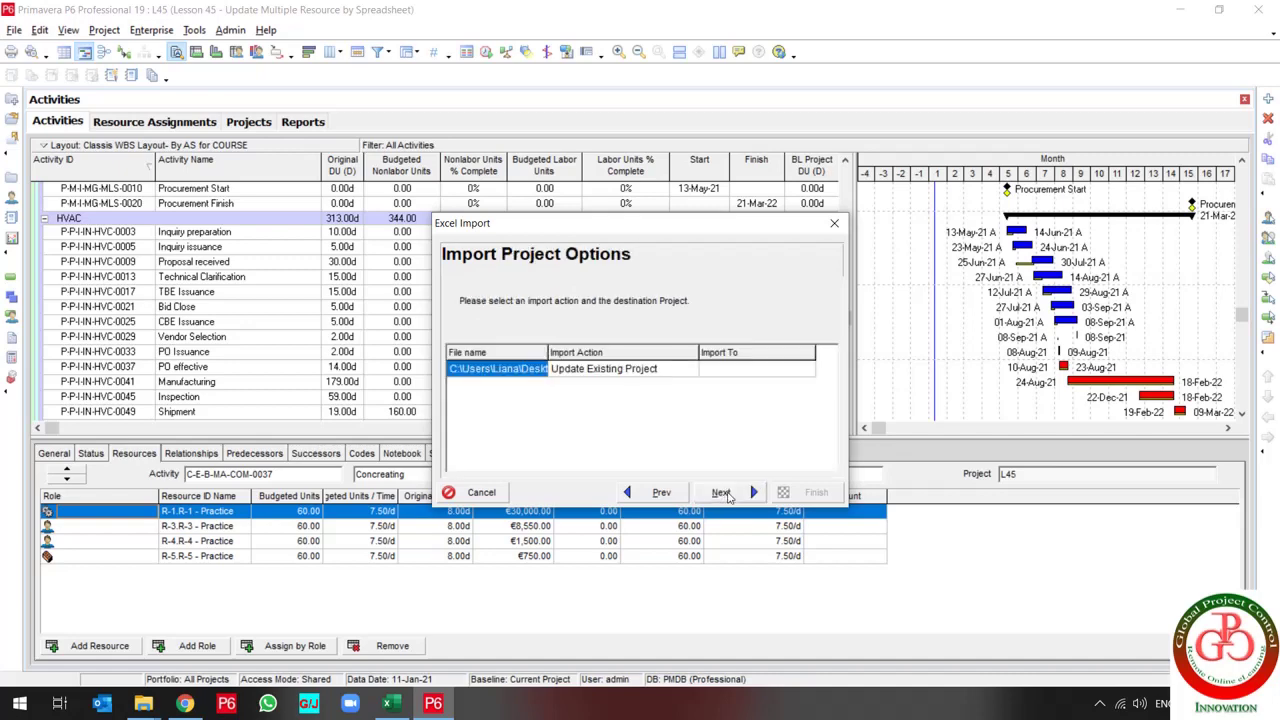
click(778, 370)
click(801, 372)
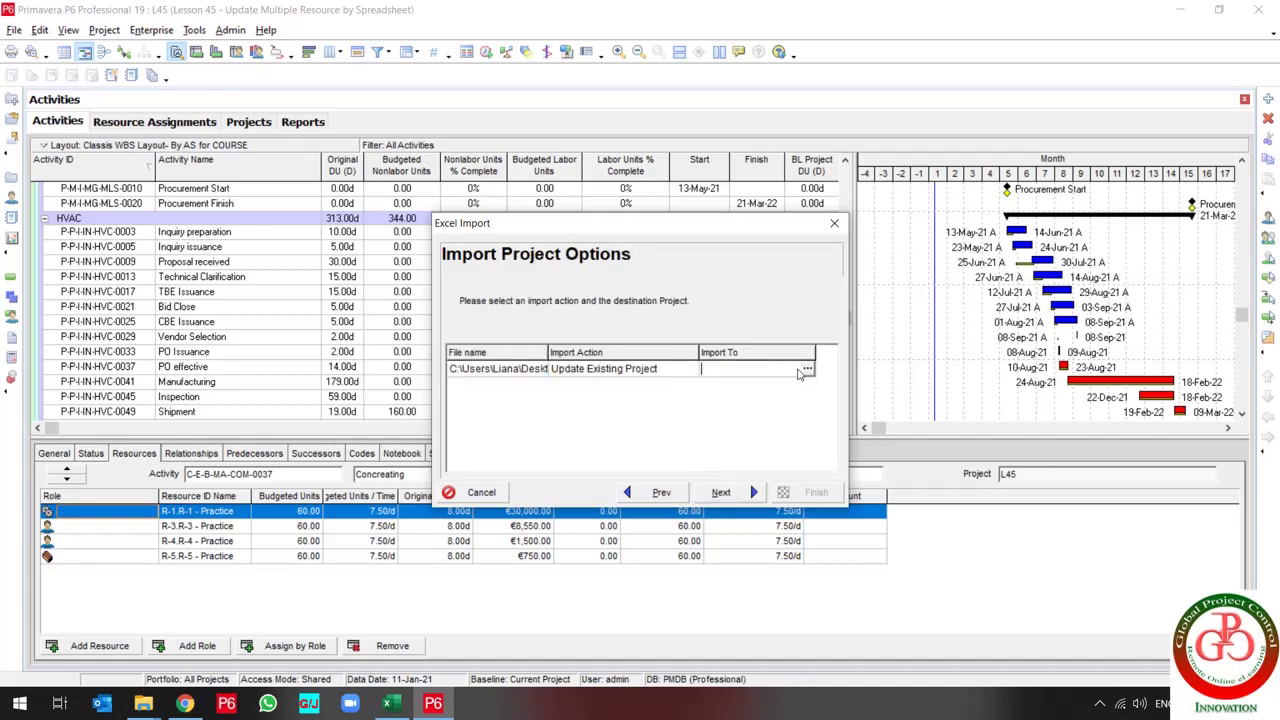
click(807, 371)
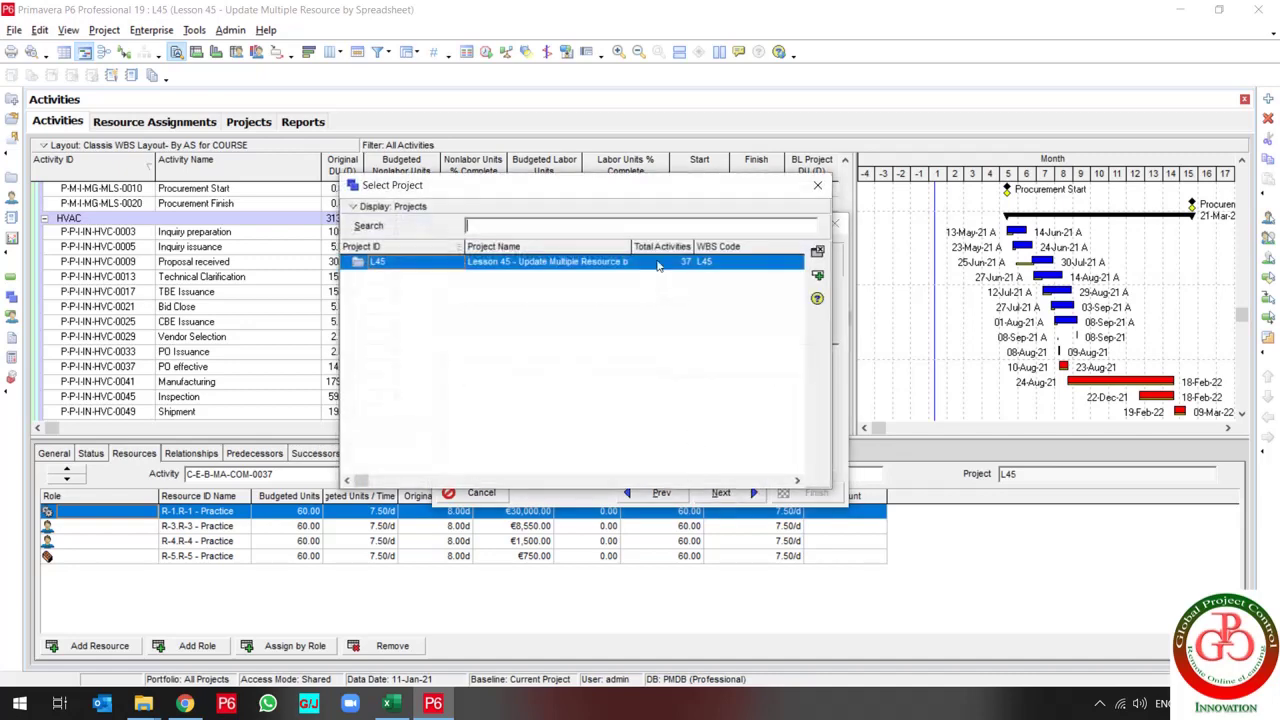
click(817, 275)
click(735, 492)
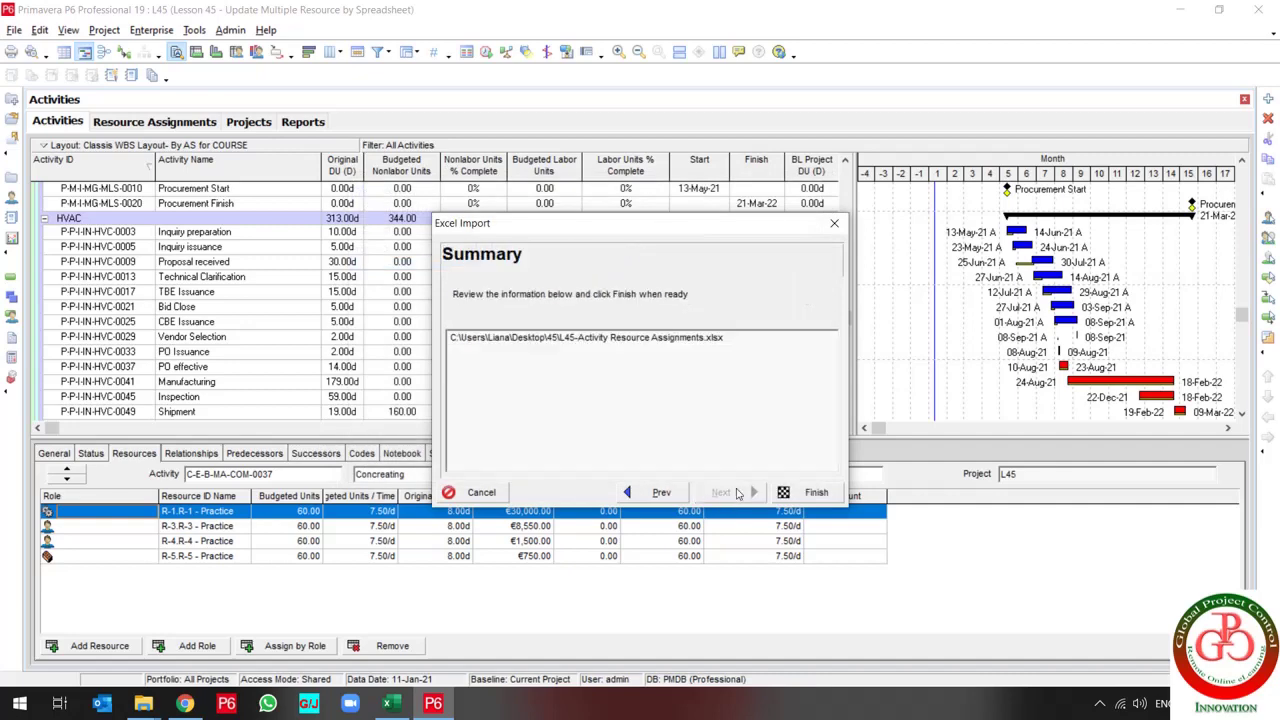
click(816, 492)
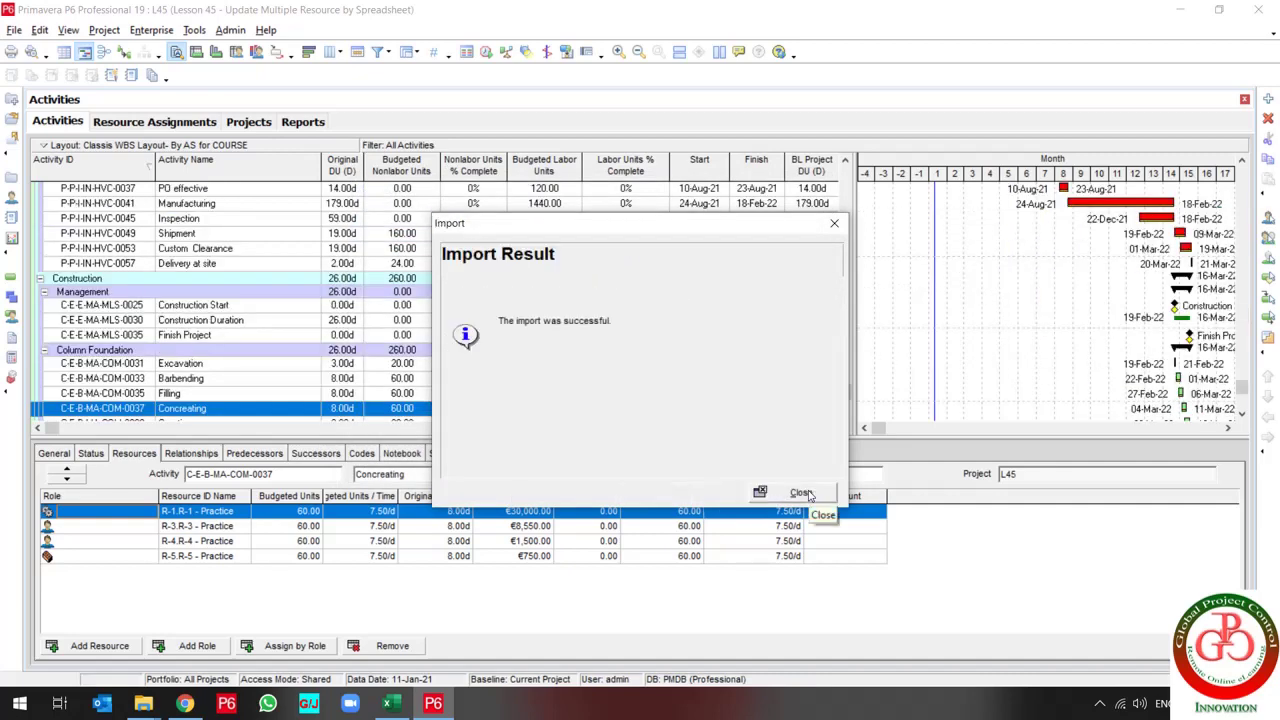
click(801, 493)
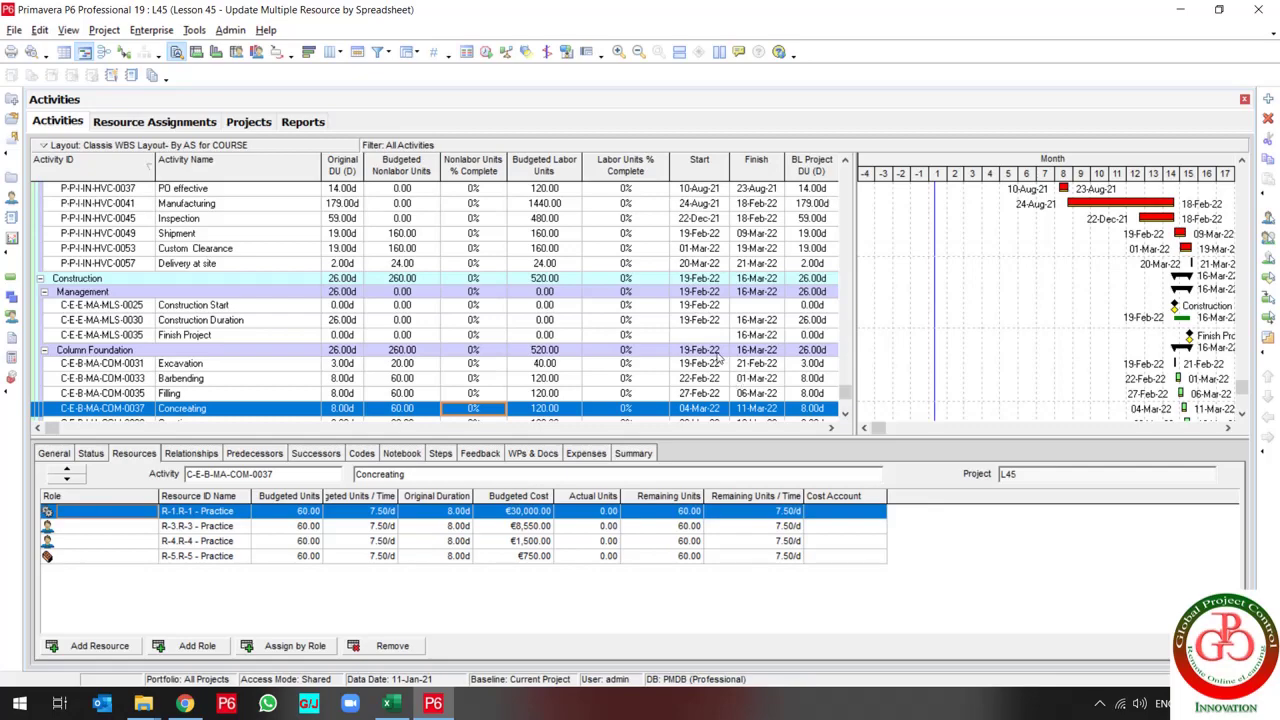
Check the imported labor progress down to CBE Issuance and reschedule the project with a data date of 09-Sep-21
scroll(718, 357, up, 10)
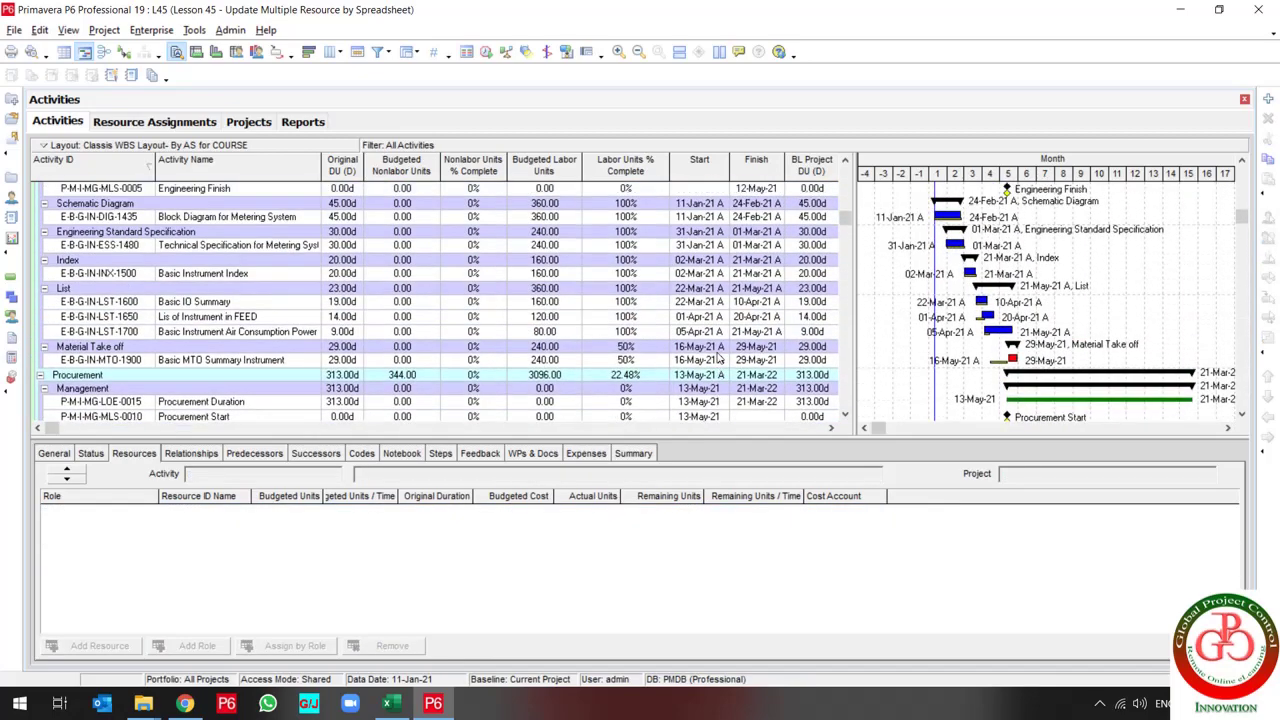
scroll(718, 357, down, 5)
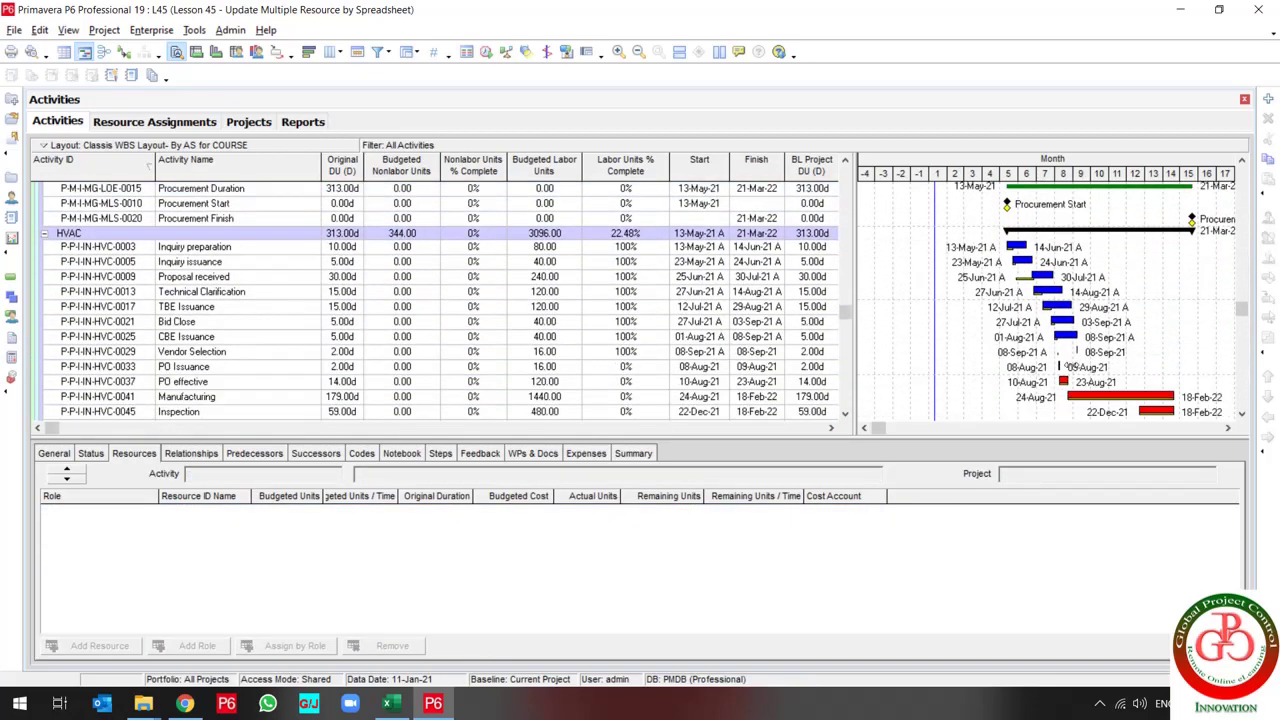
click(650, 338)
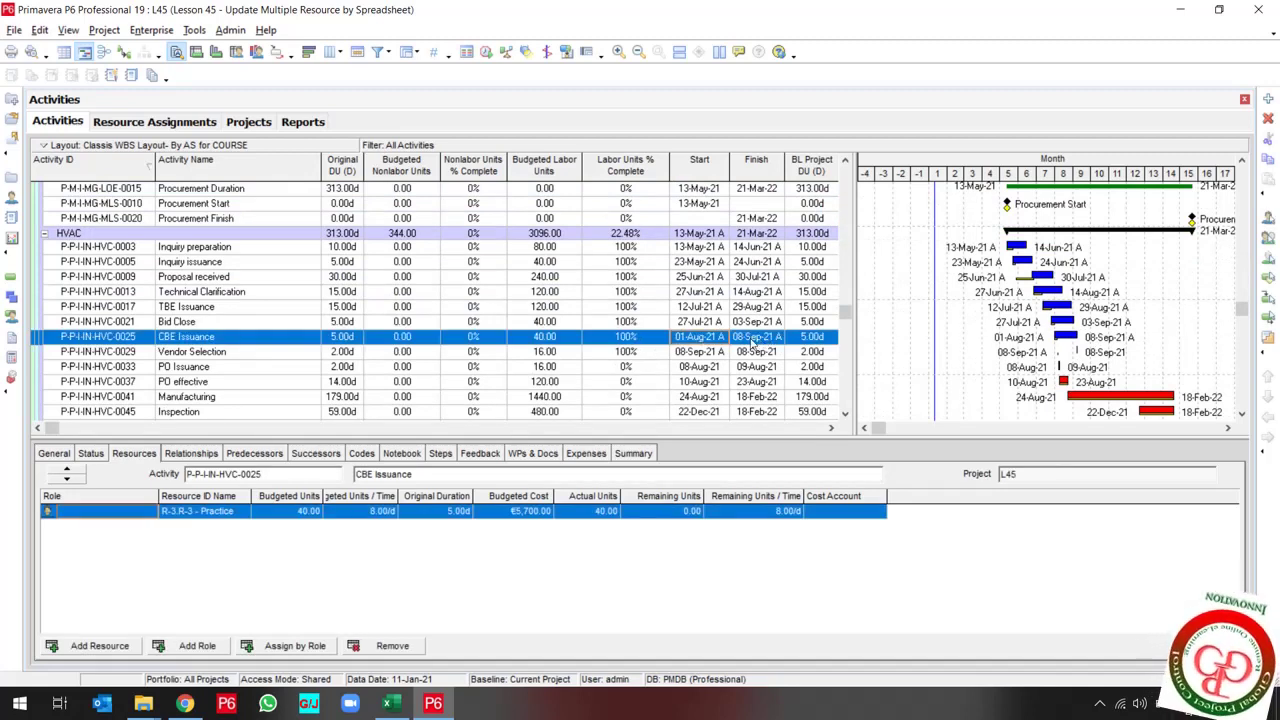
click(486, 52)
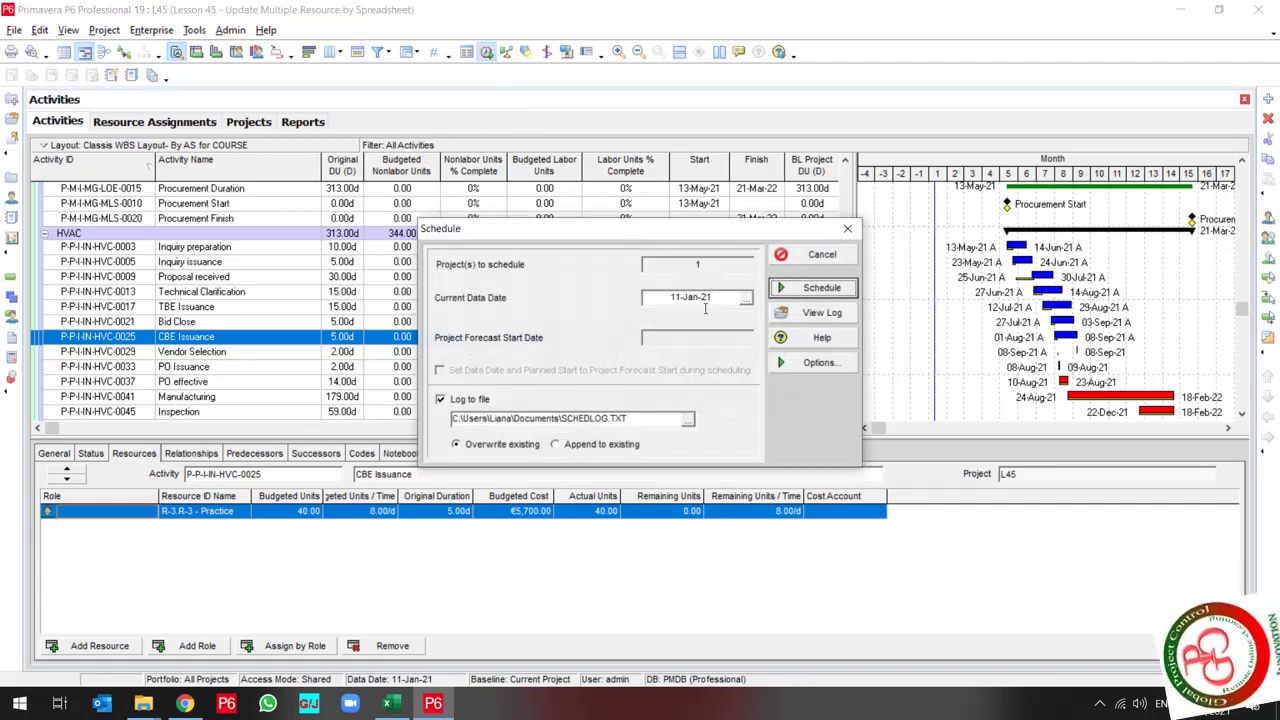
click(746, 298)
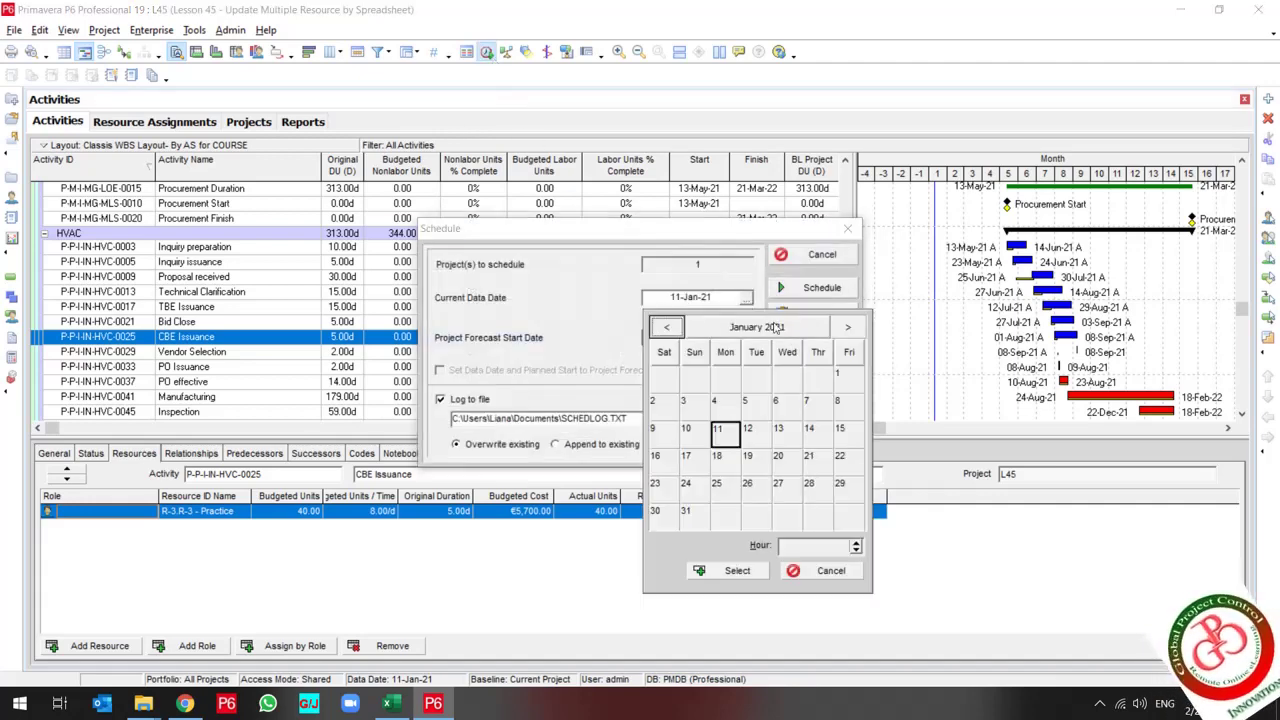
click(775, 327)
click(831, 458)
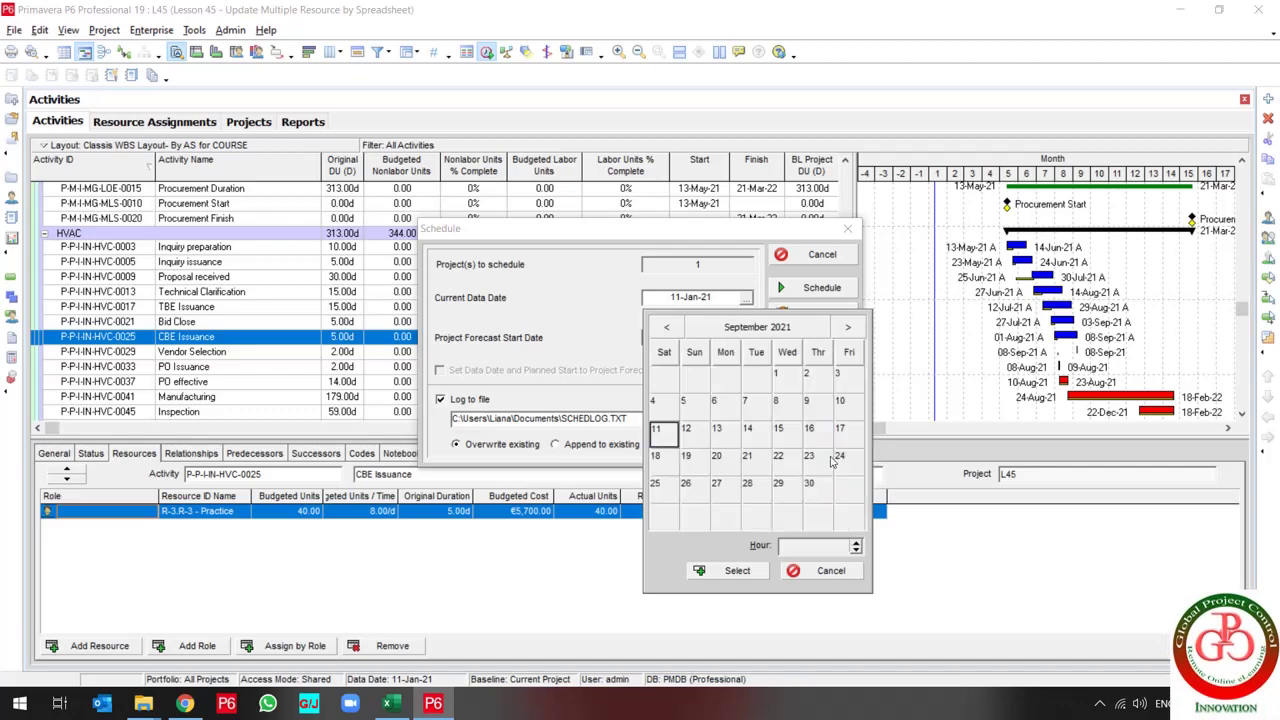
click(817, 408)
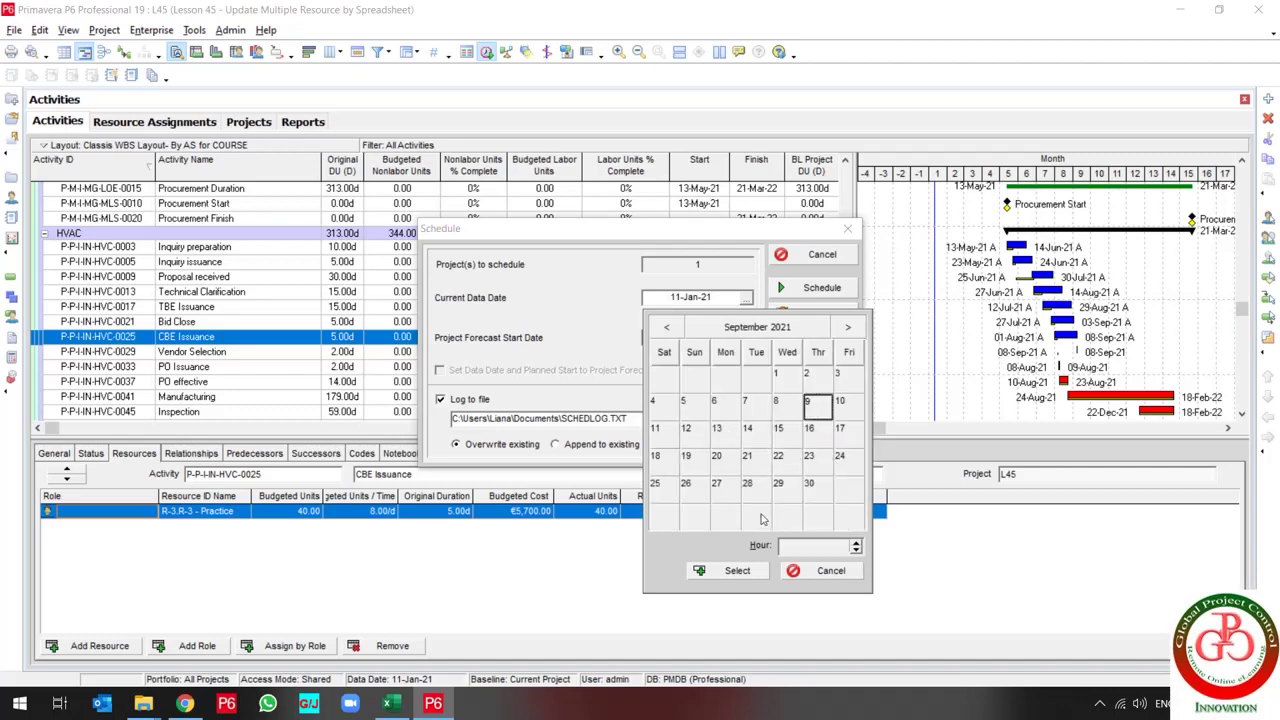
click(737, 570)
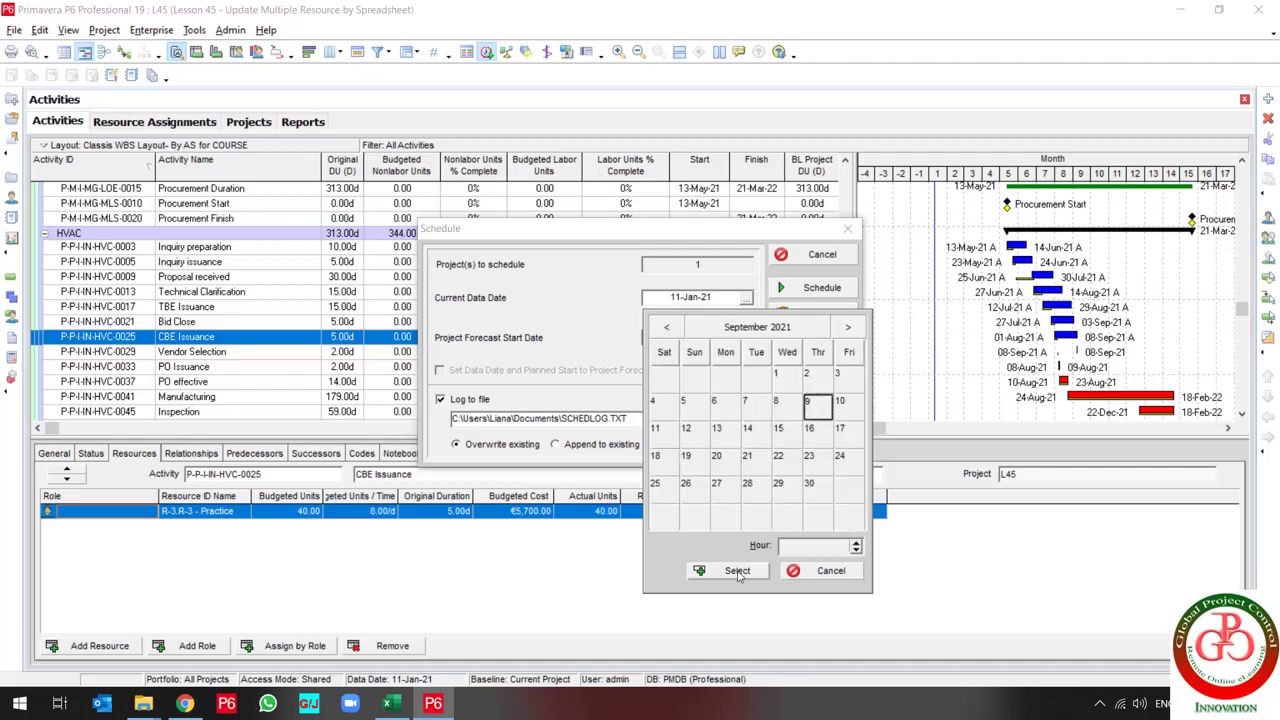
click(806, 291)
Review the rescheduled activities and inspect the Actual Labor Units of the Engineering WBS
scroll(1062, 317, up, 6)
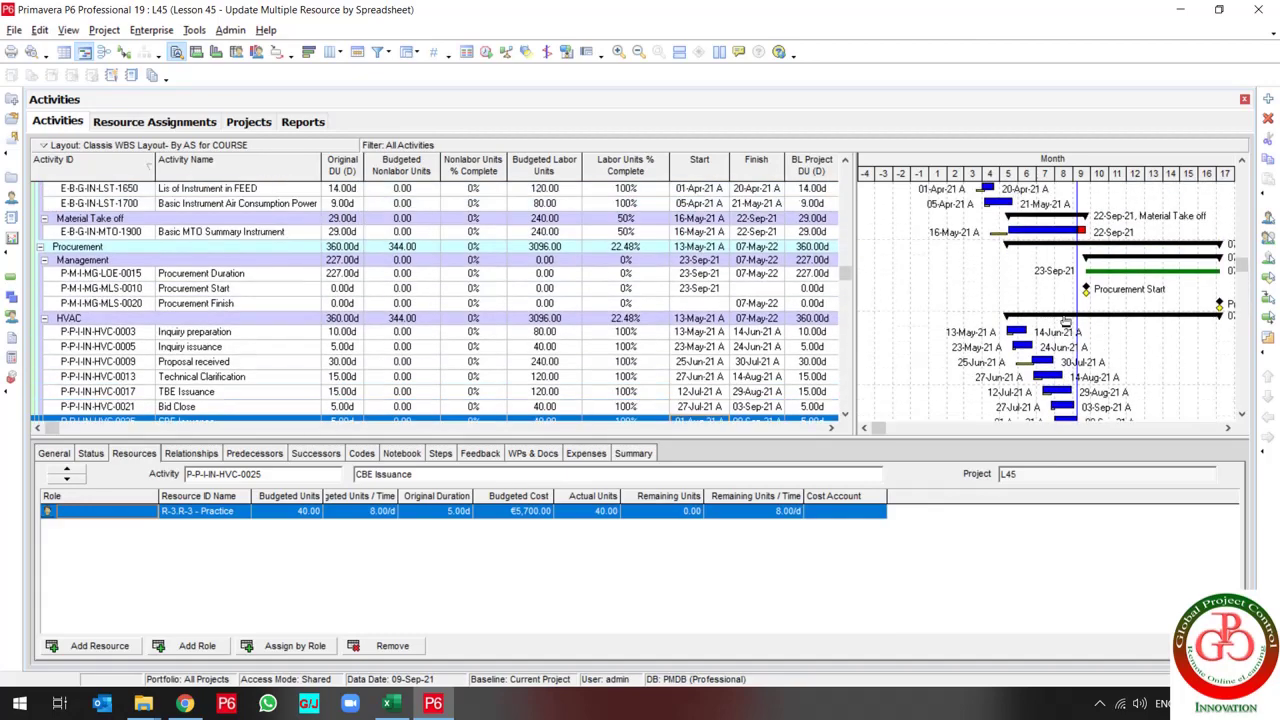
scroll(1062, 317, down, 8)
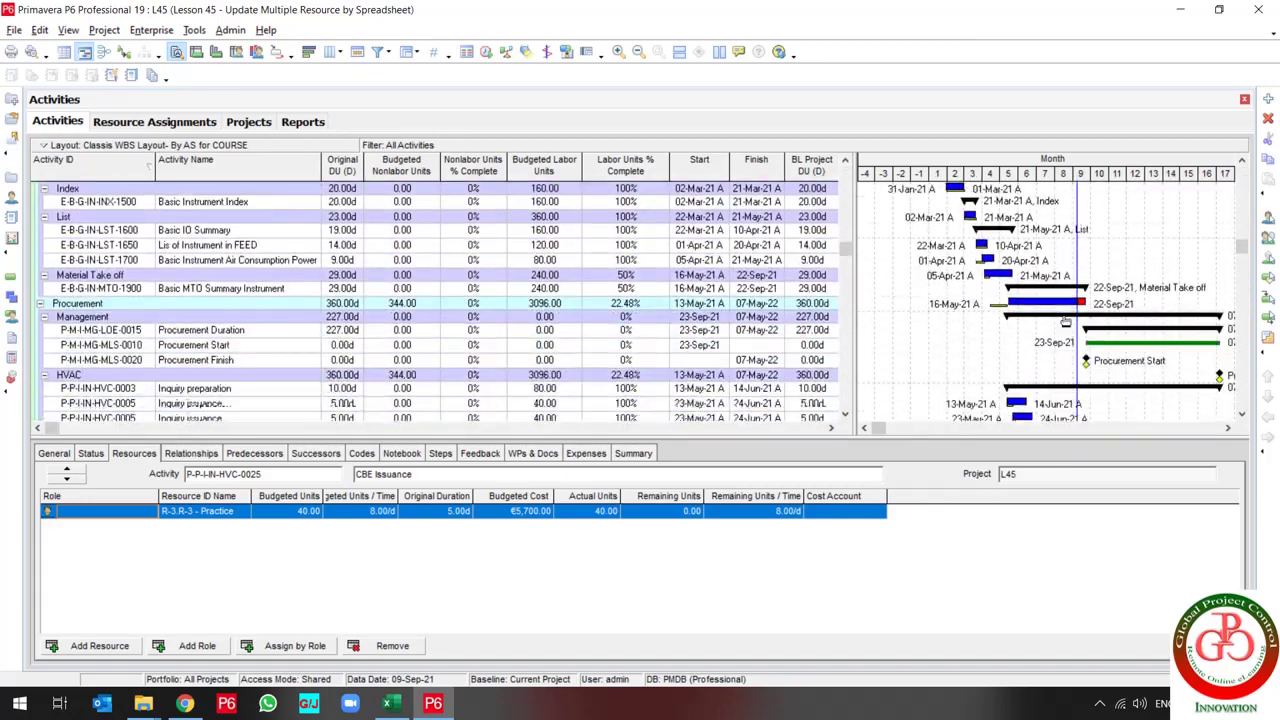
scroll(1066, 321, up, 8)
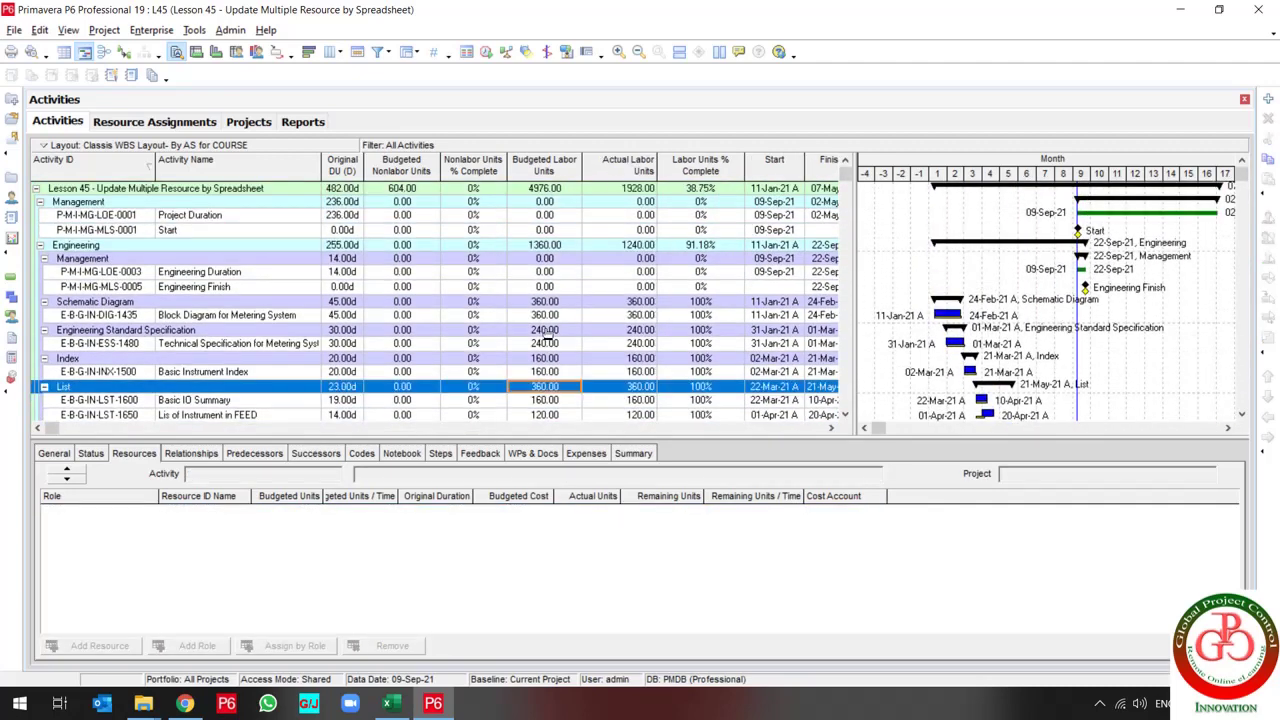
click(594, 246)
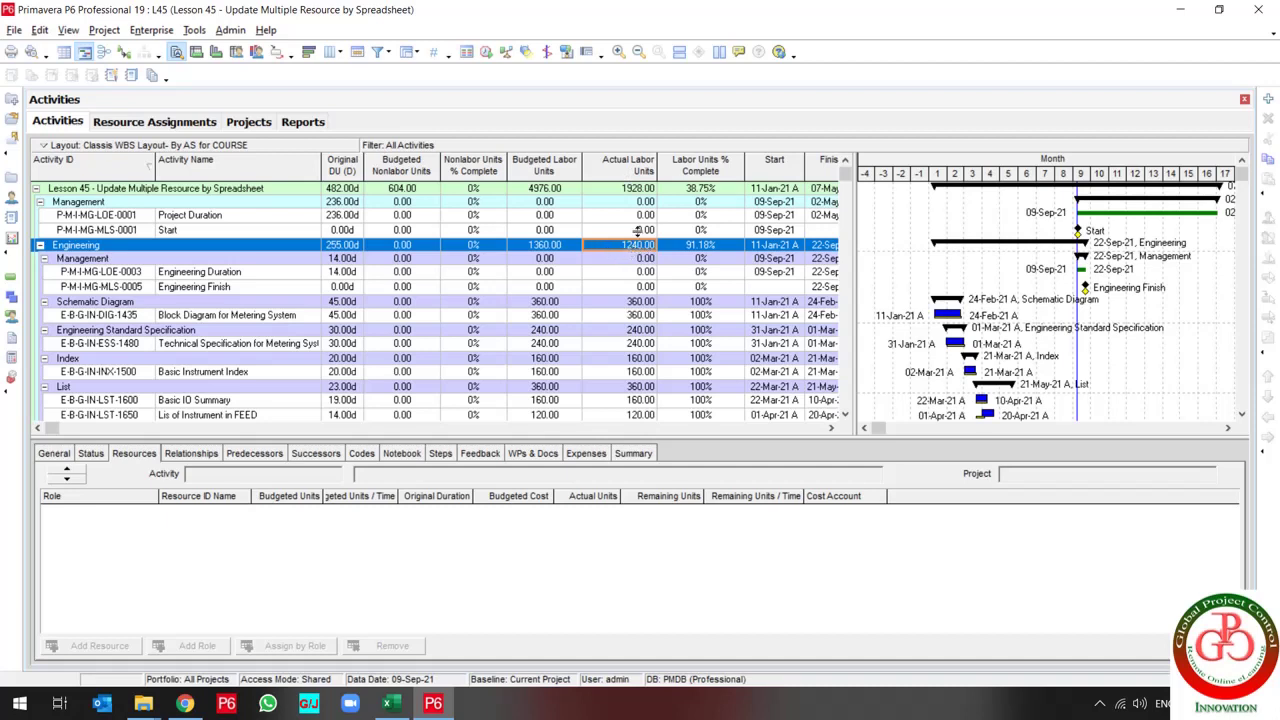
Switch to the Practice file - 02 workbook in Excel and compare the engineering totals for R-3 in N7 and R-4 in Q7
key(alt+Tab)
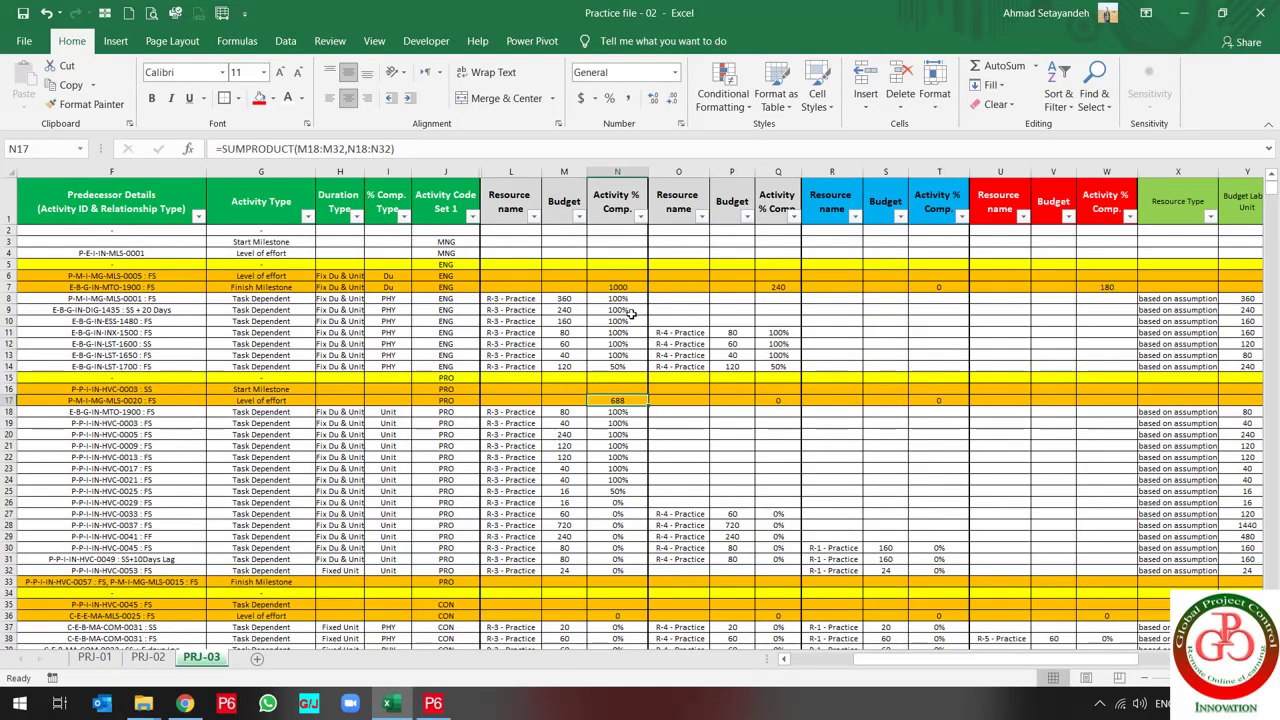
click(625, 287)
drag(628, 284, 782, 287)
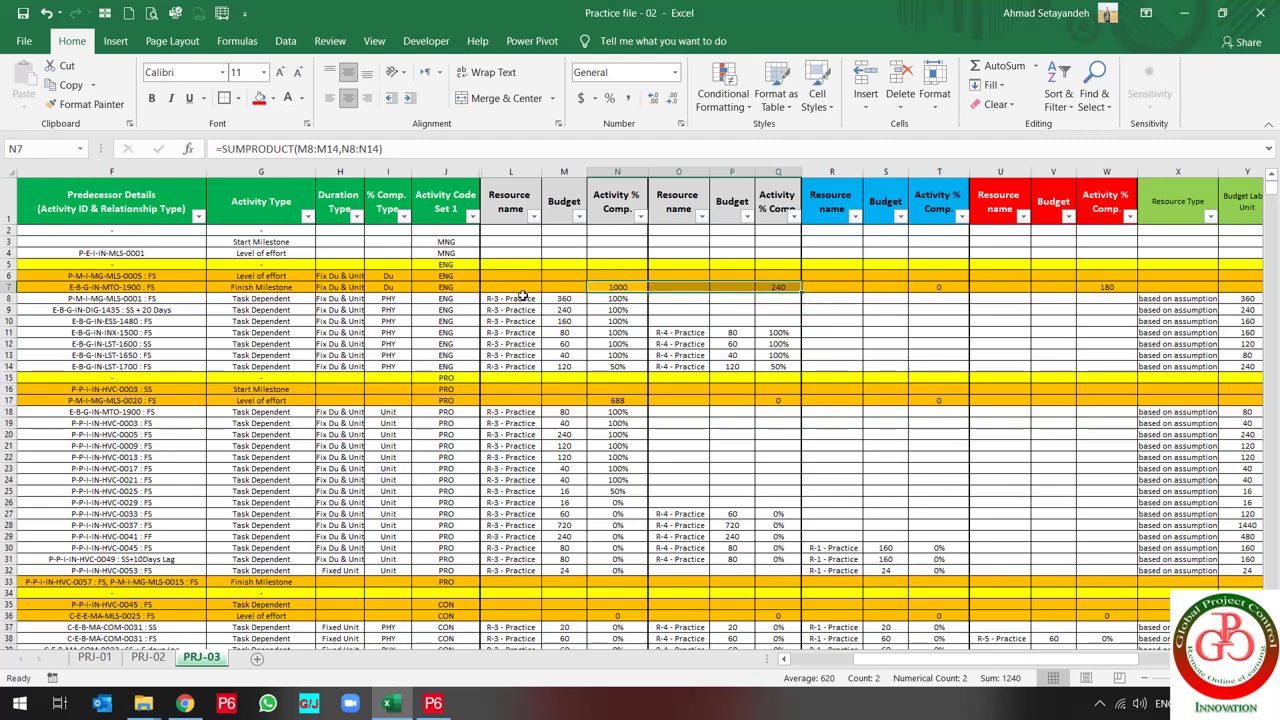
click(517, 299)
drag(541, 304, 541, 368)
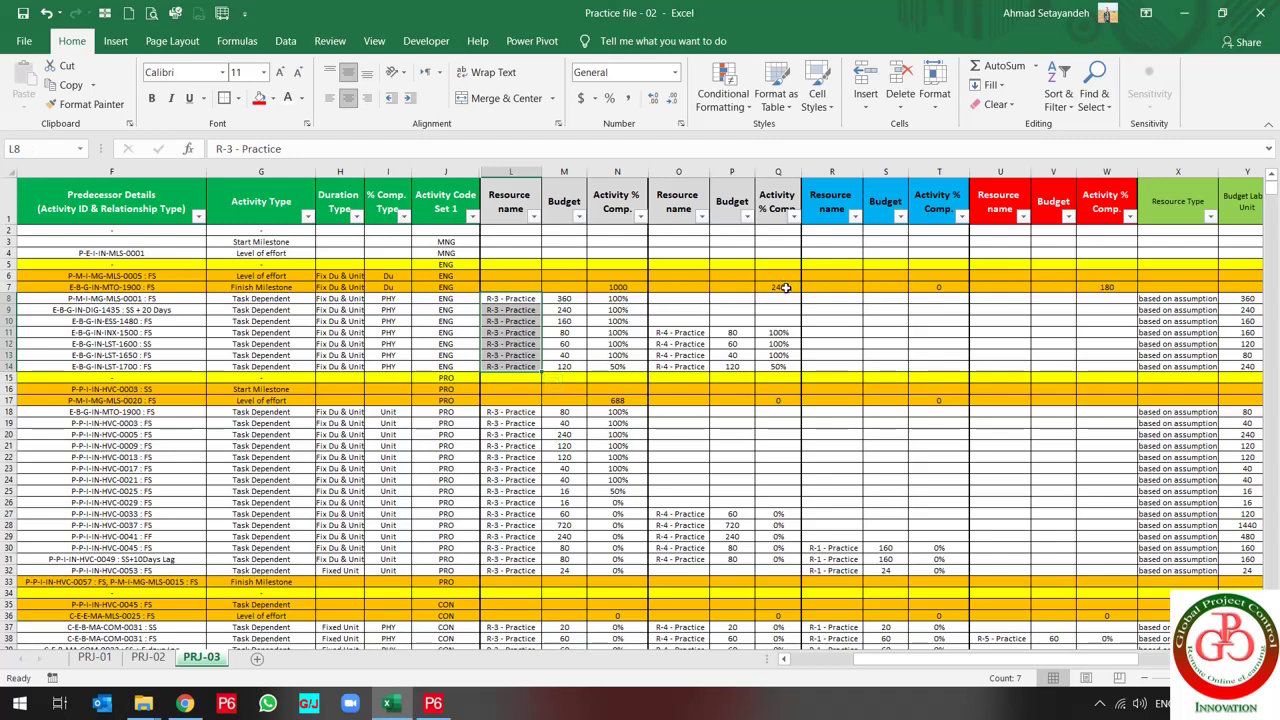
click(785, 286)
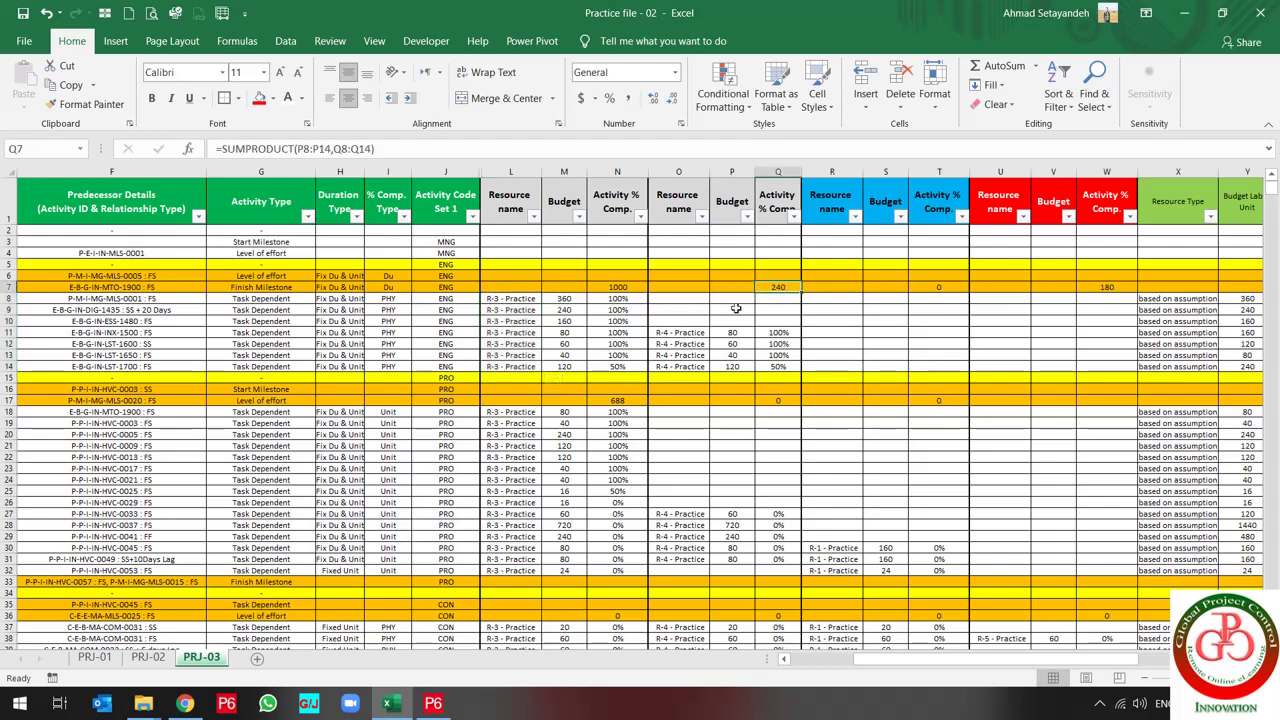
Check the R-4 assignments in O11:O14 and select N7:Q7 to sum the engineering totals of R-3 and R-4
click(684, 333)
drag(684, 333, 683, 370)
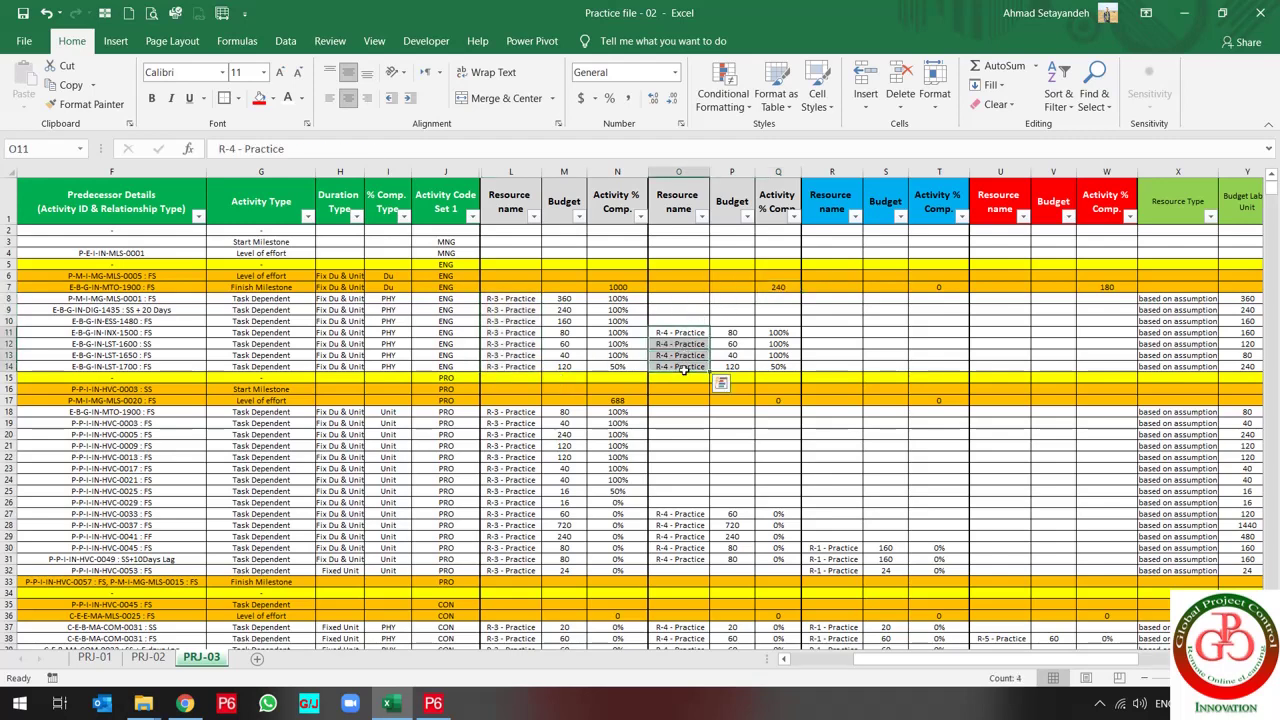
drag(776, 287, 604, 291)
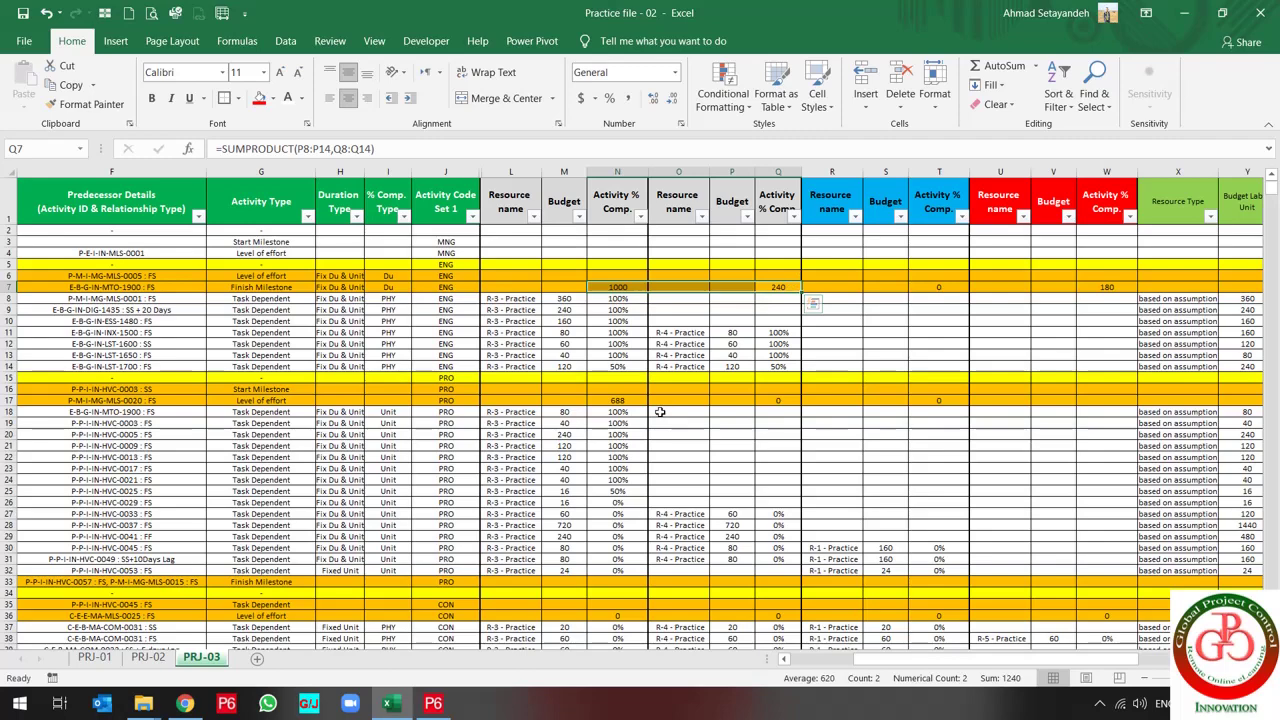
Inspect the procurement total for R-3 in N17 and the activity percentages from Inquiry preparation downward that feed it
scroll(455, 395, left, 1)
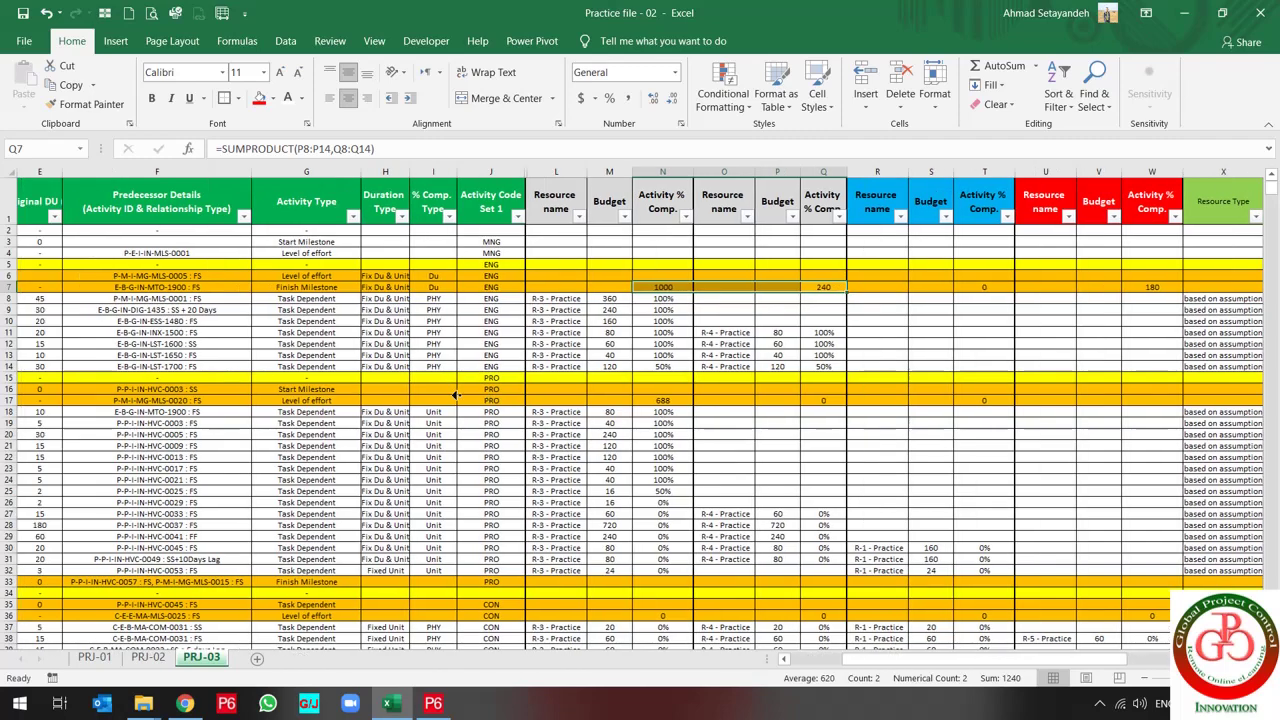
scroll(455, 395, left, 4)
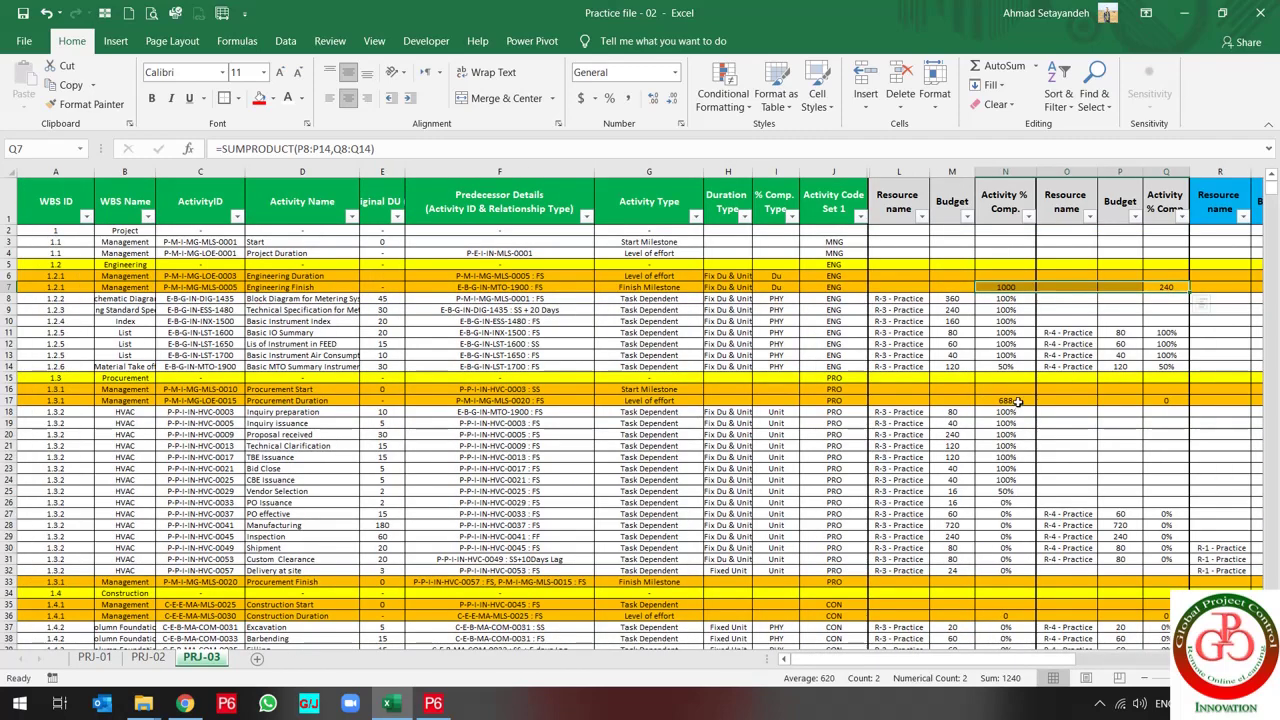
click(1017, 401)
drag(1008, 412, 1006, 490)
click(1017, 399)
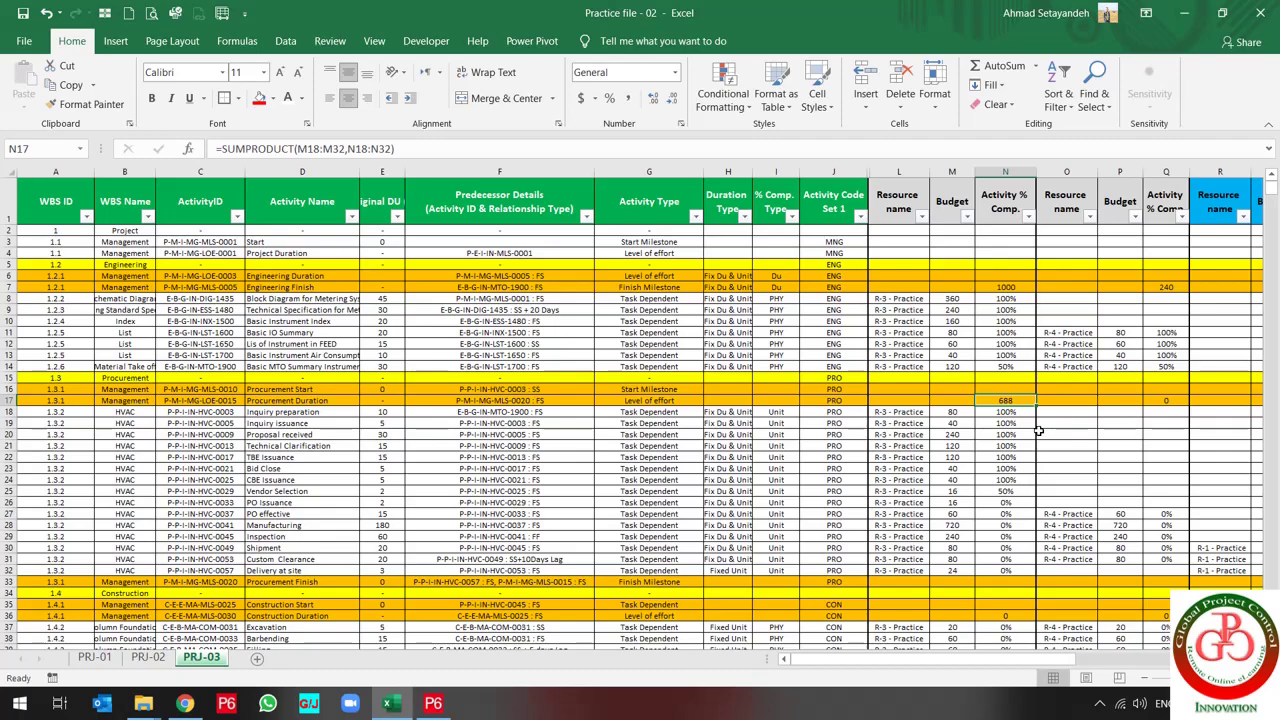
Switch to Primavera P6, collapse the Engineering WBS and check the Actual Labor Units of the Procurement WBS
key(alt+Tab)
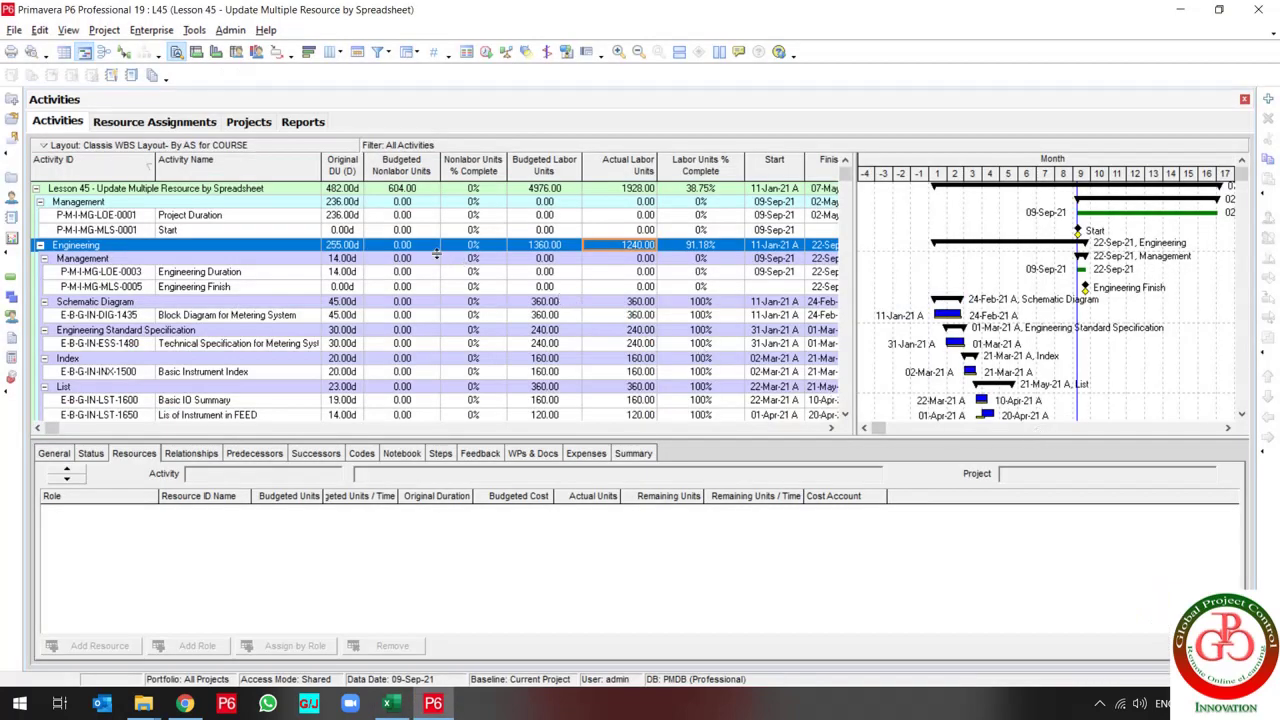
double_click(430, 252)
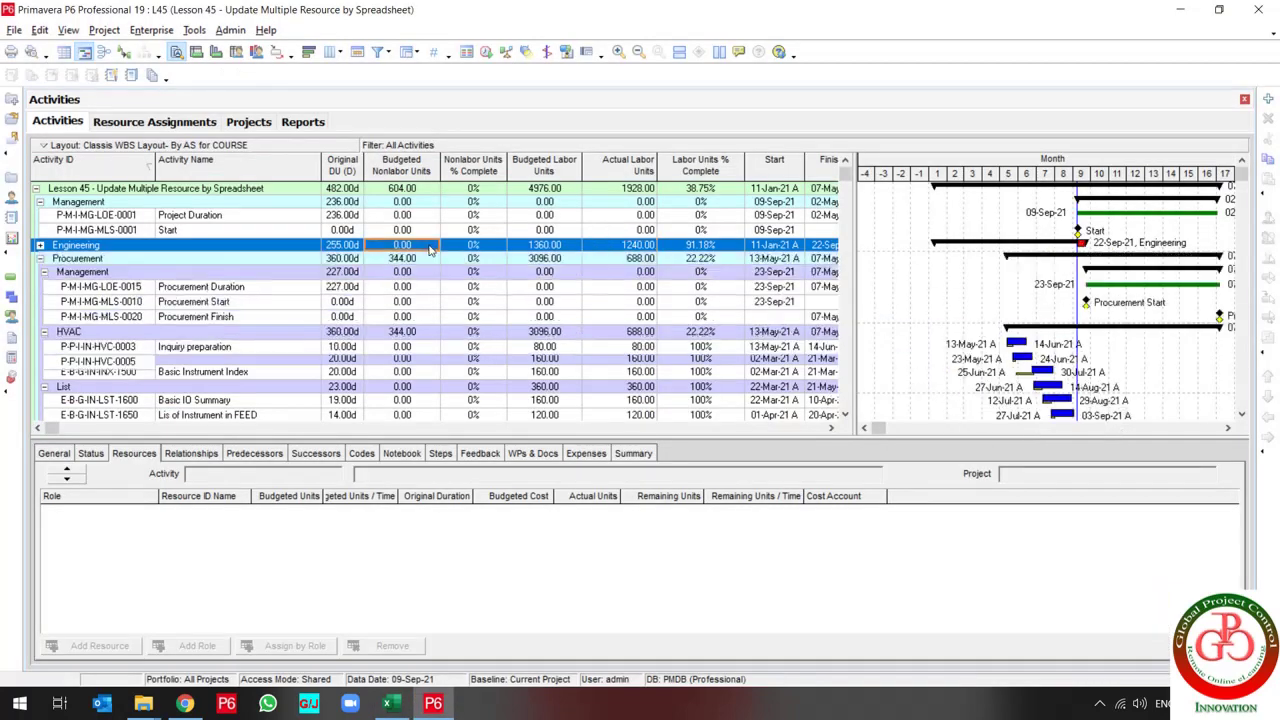
click(607, 262)
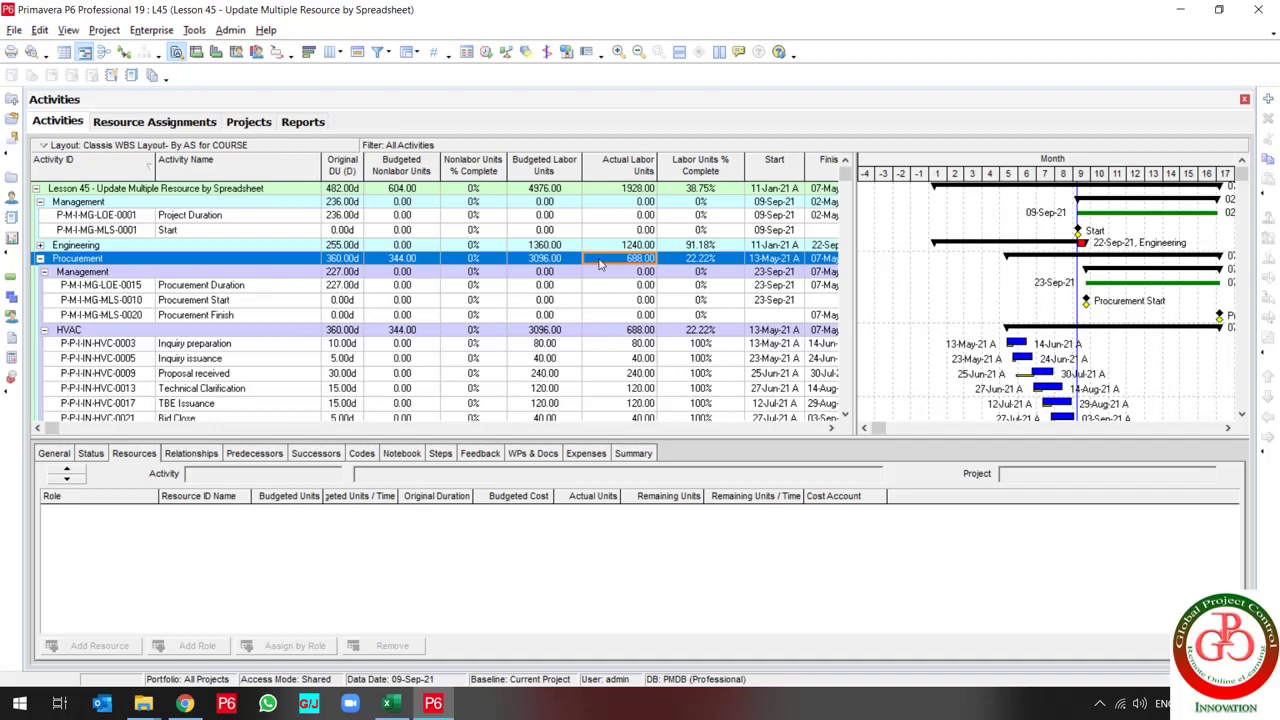
Review the procurement activities in the Gantt chart and expand the Engineering WBS again
click(1024, 316)
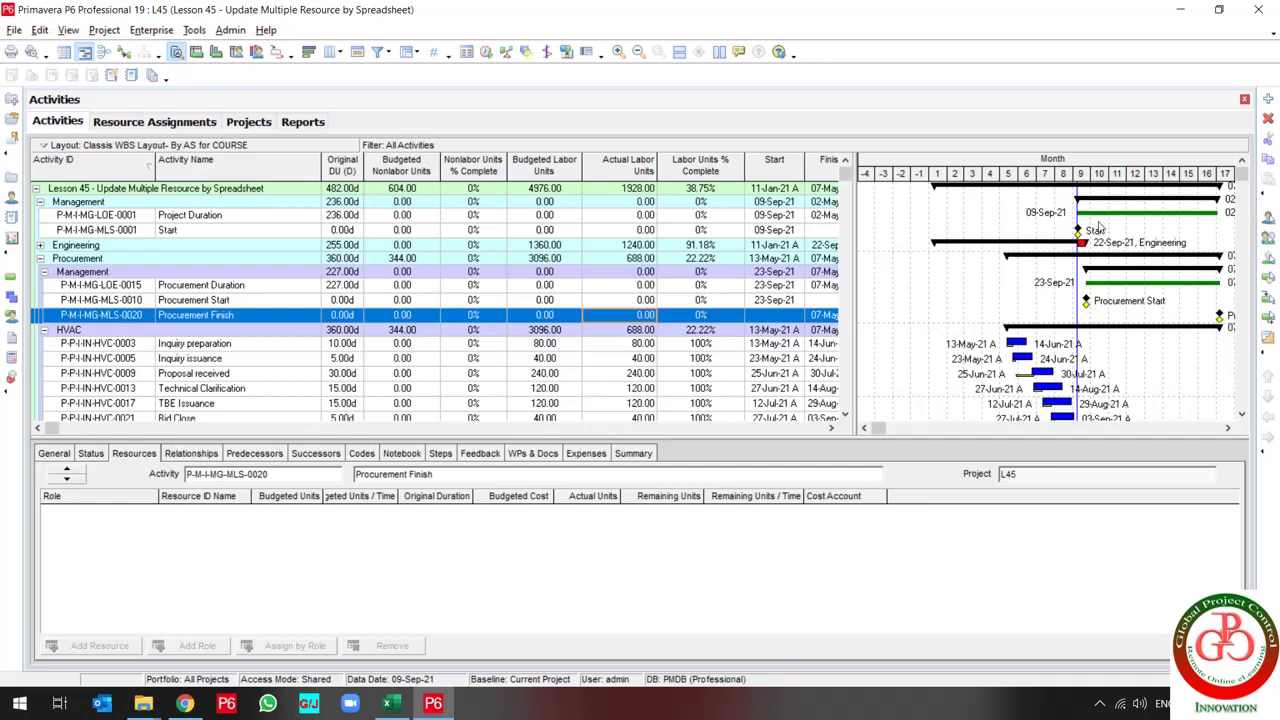
scroll(1010, 300, down, 2)
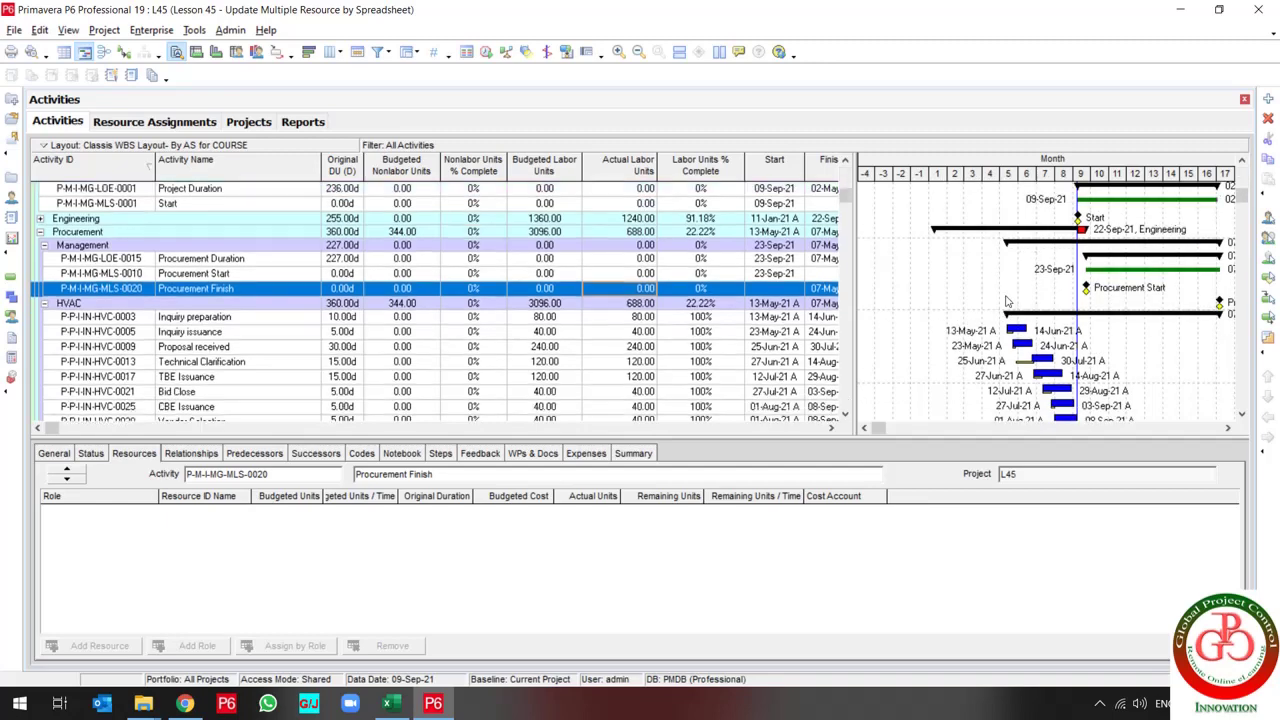
scroll(237, 242, up, 2)
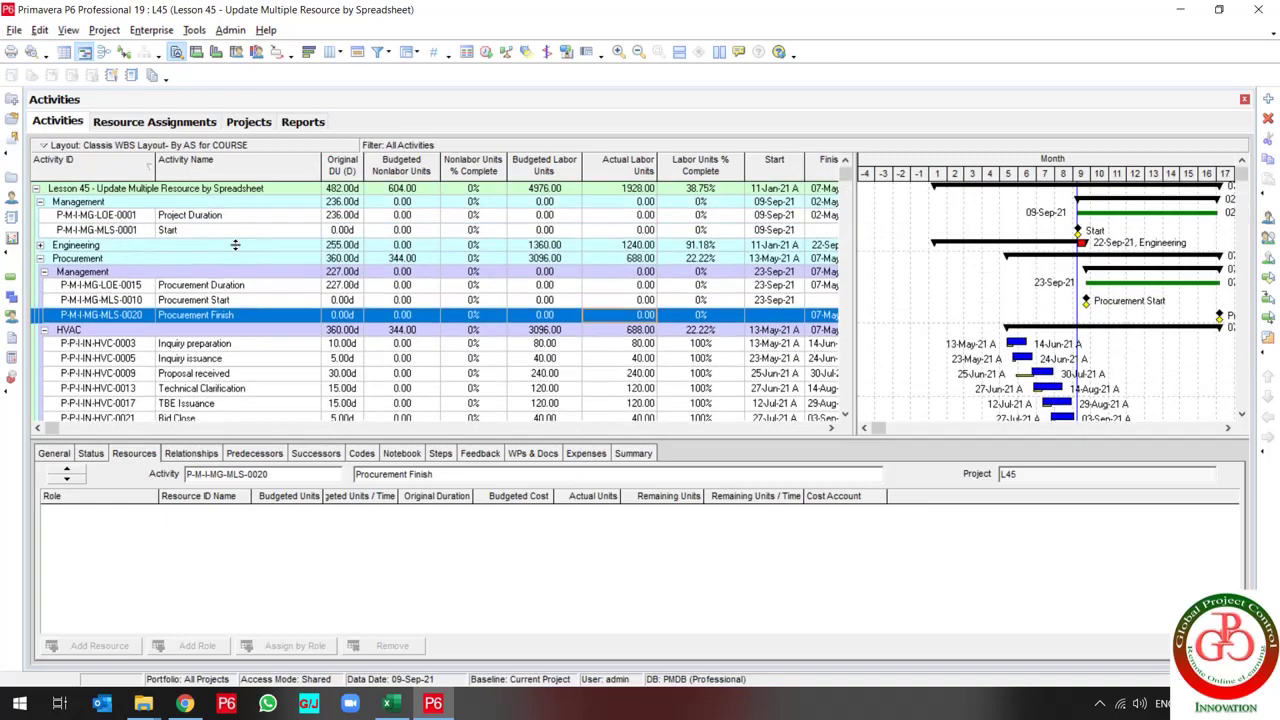
double_click(233, 246)
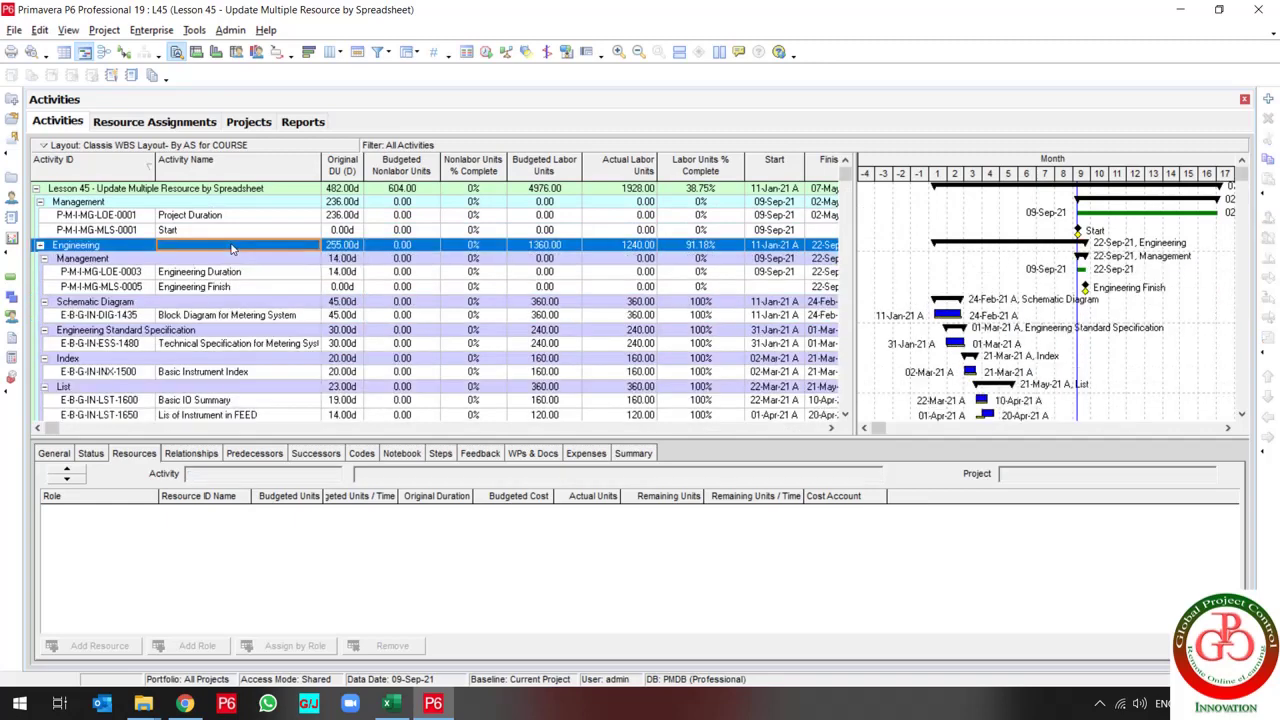